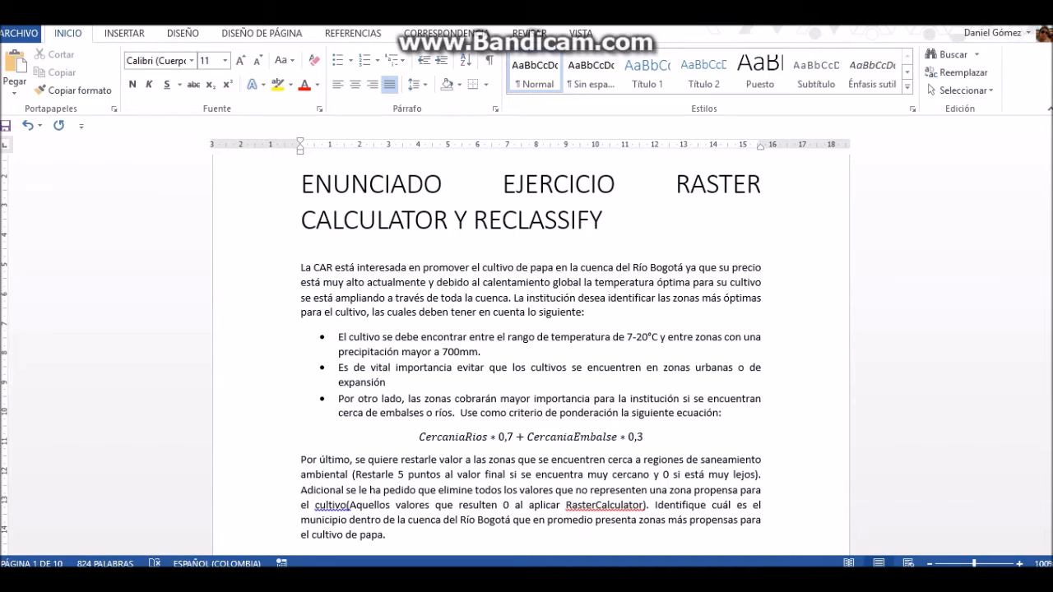
# Read the exercise statement's temperature, precipitation and proximity criteria for the potato crop, and switch to ArcMap
pyautogui.scroll(-2, 531, 354)
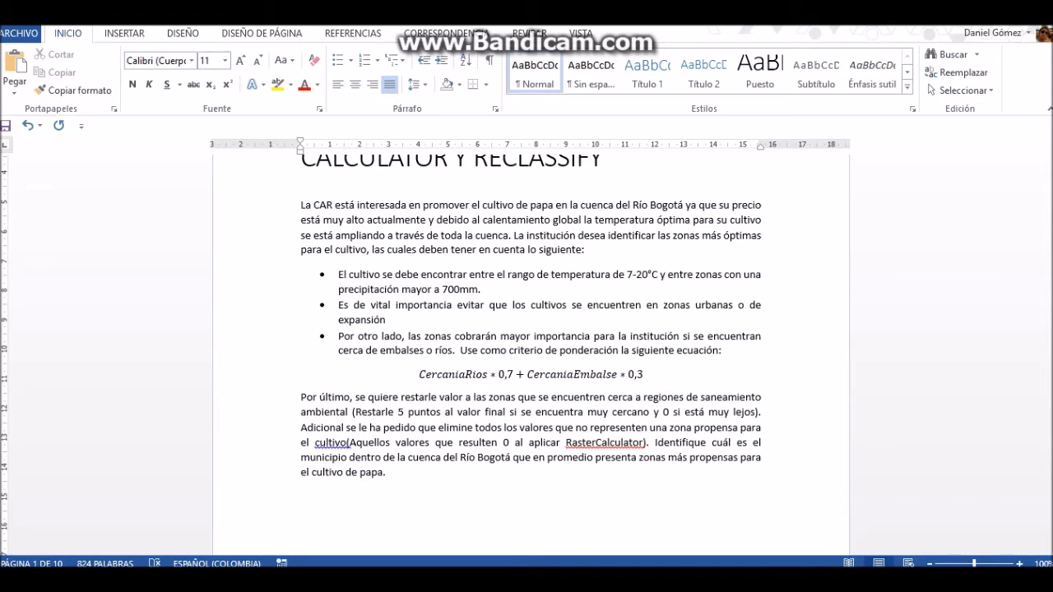
pyautogui.scroll(-2, 531, 354)
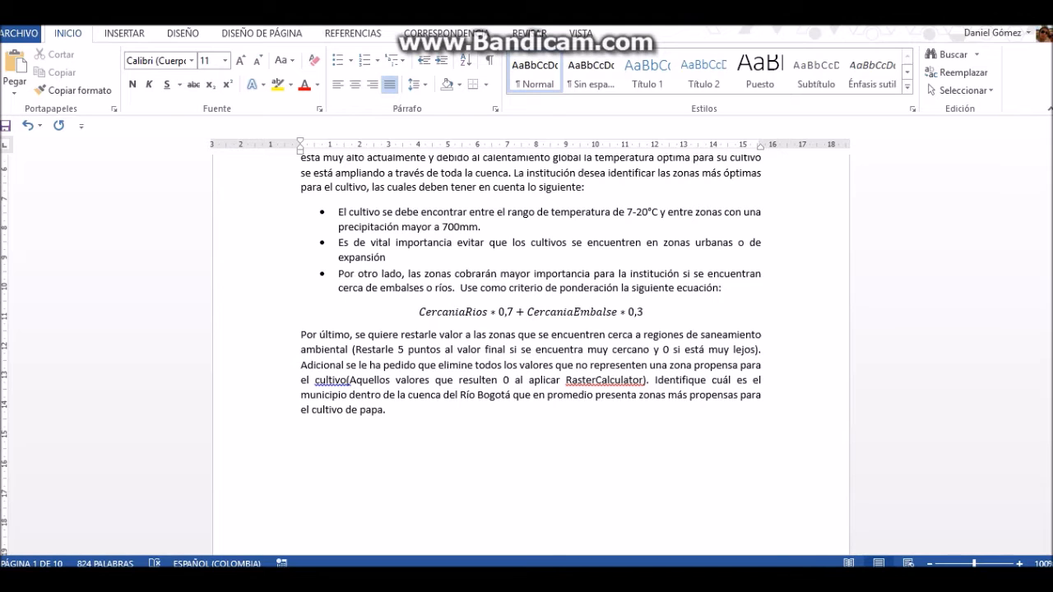
pyautogui.scroll(2, 530, 346)
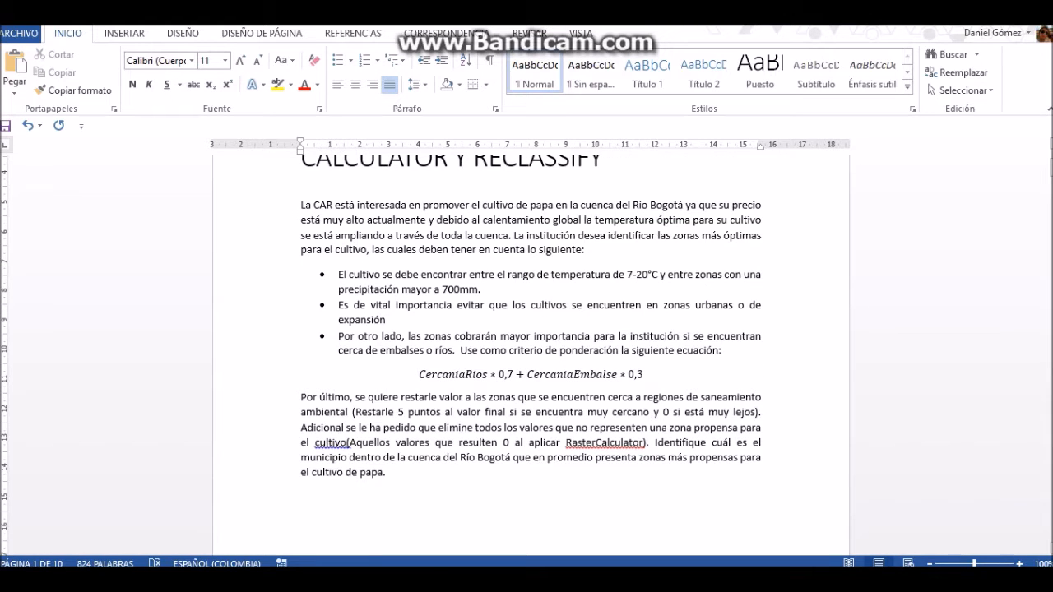
pyautogui.moveTo(367, 581)
pyautogui.click(368, 517)
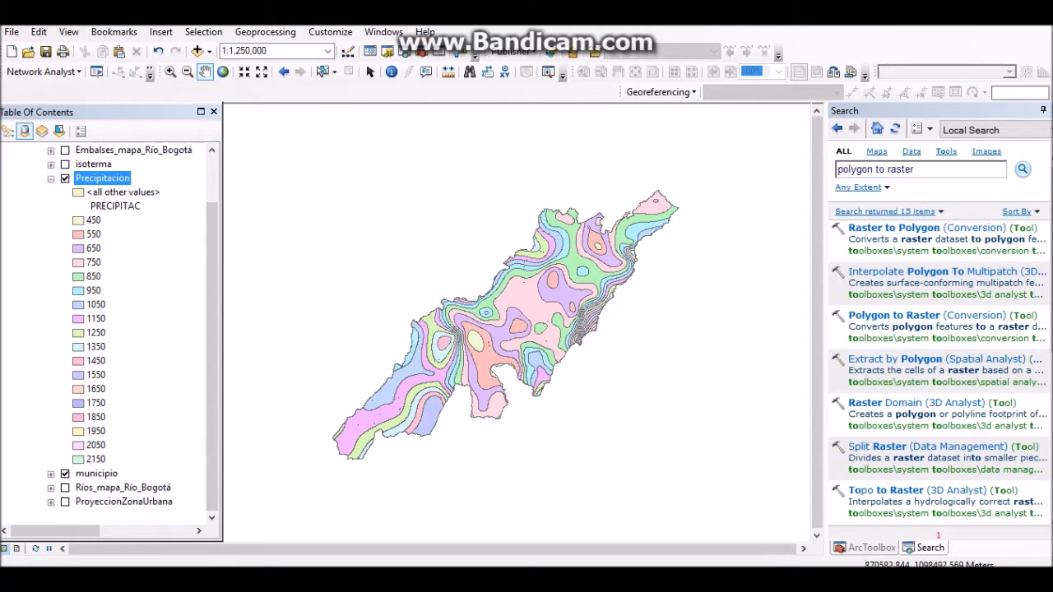
# Open the Precipitacion layer's attribute table and examine the values in its PRECIPITAC field
pyautogui.rightClick(121, 177)
pyautogui.click(165, 225)
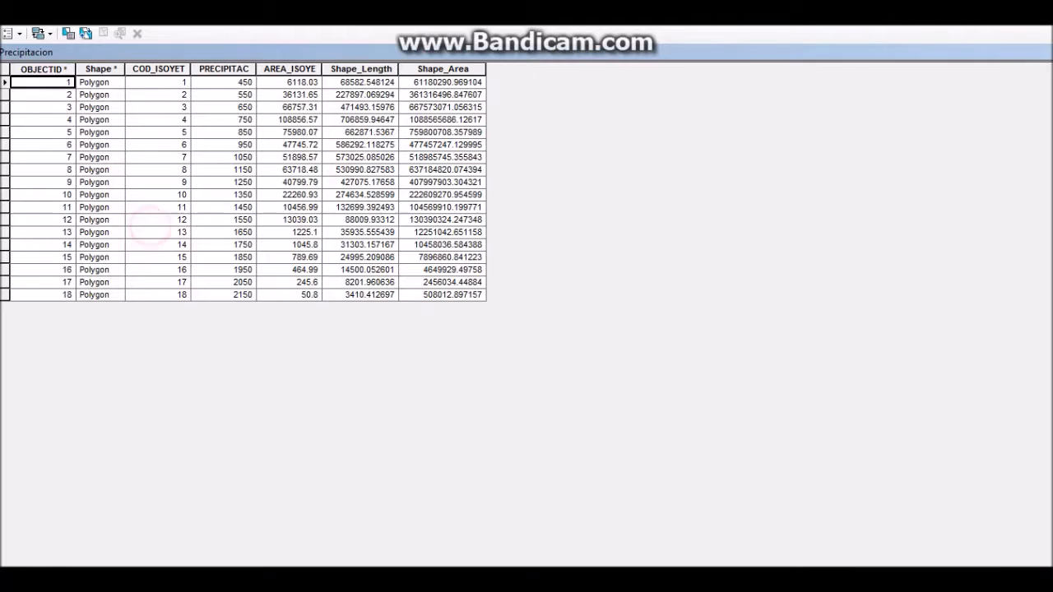
pyautogui.click(215, 83)
pyautogui.click(223, 95)
pyautogui.click(226, 119)
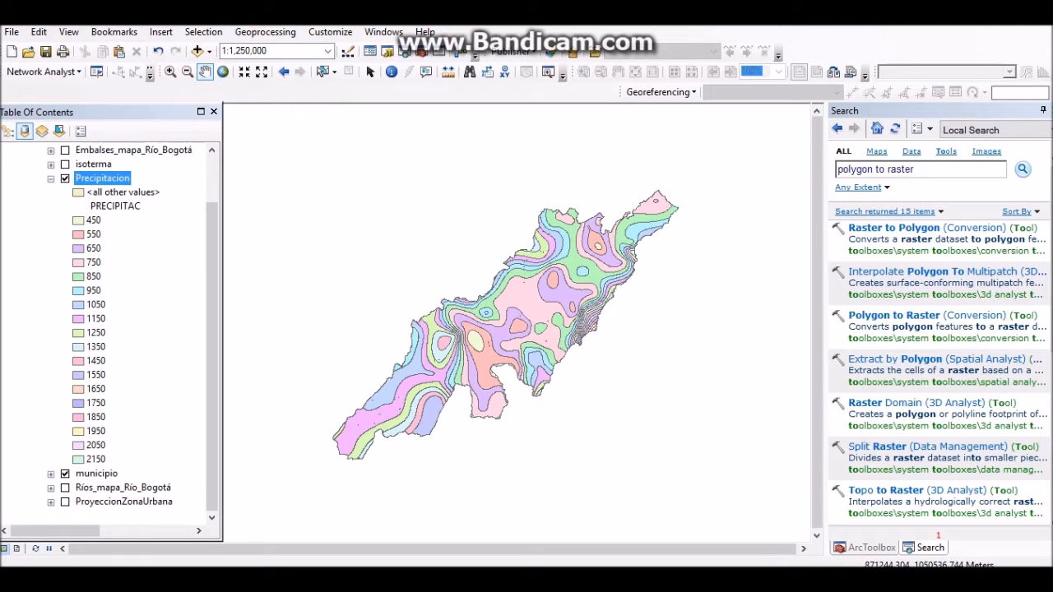
pyautogui.click(78, 431)
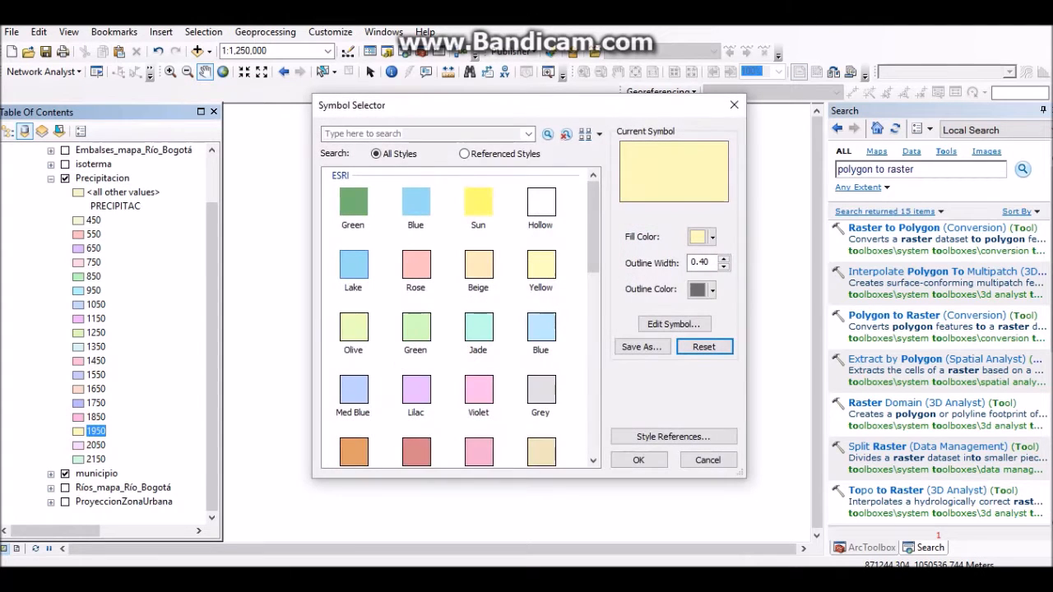
pyautogui.click(733, 105)
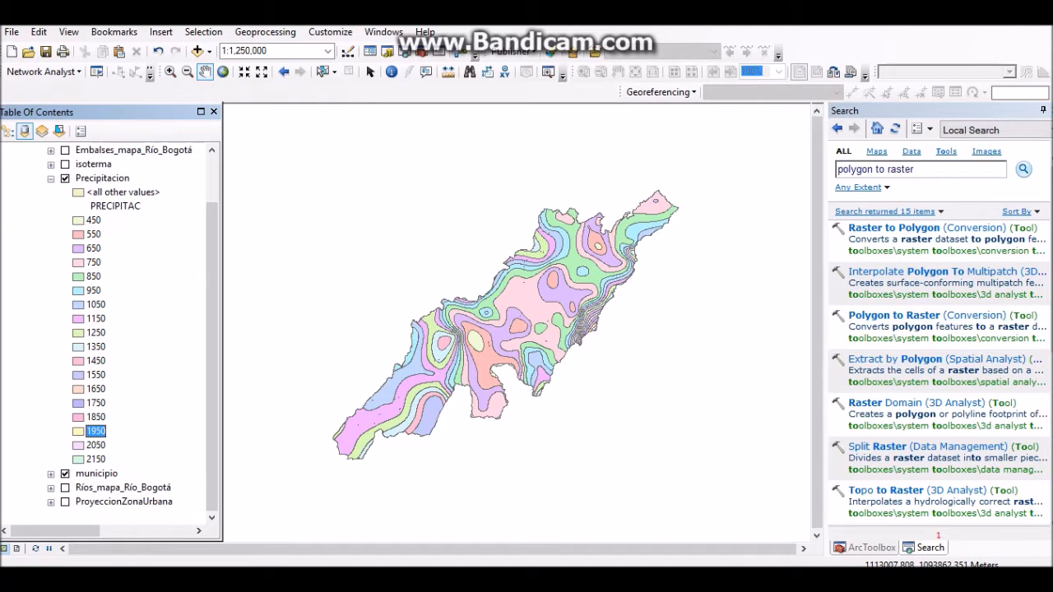
# Start a Polygon to Raster conversion with Precipitacion as input features and PRECIPITAC as the value field
pyautogui.click(946, 315)
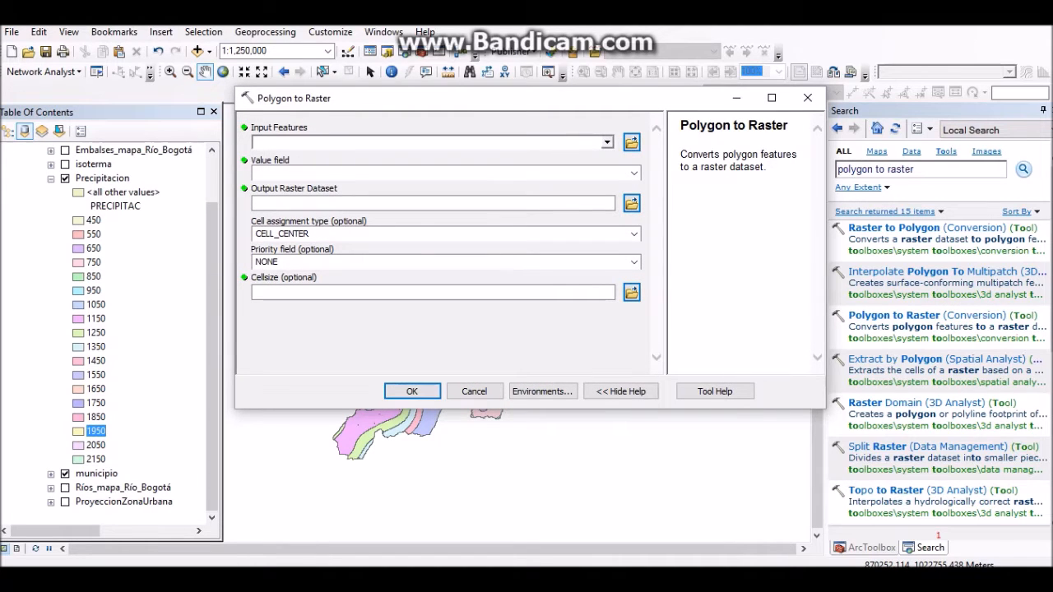
pyautogui.click(102, 178)
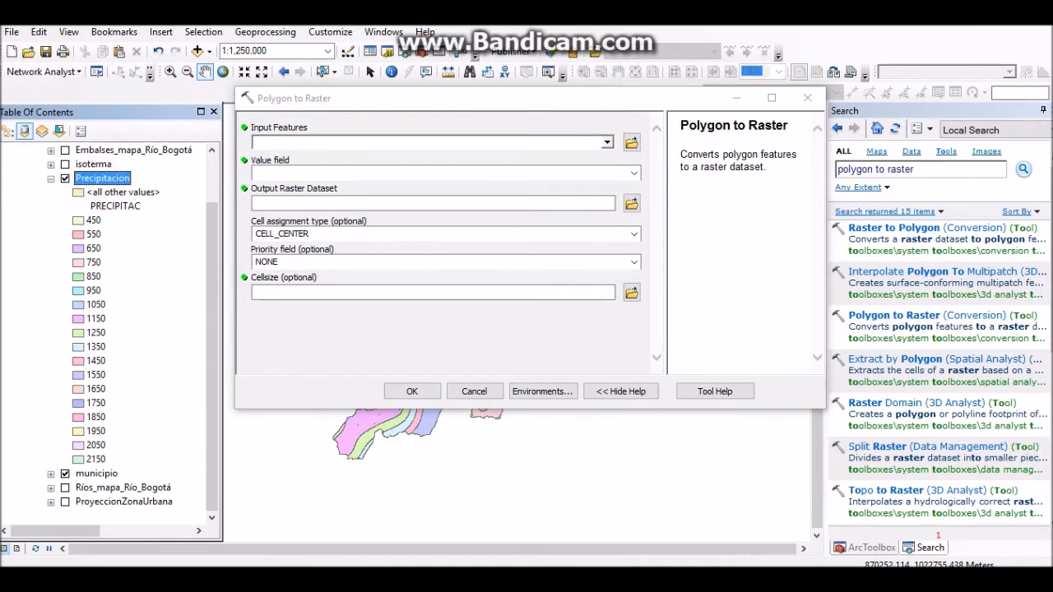
pyautogui.moveTo(102, 178); pyautogui.dragTo(428, 142)
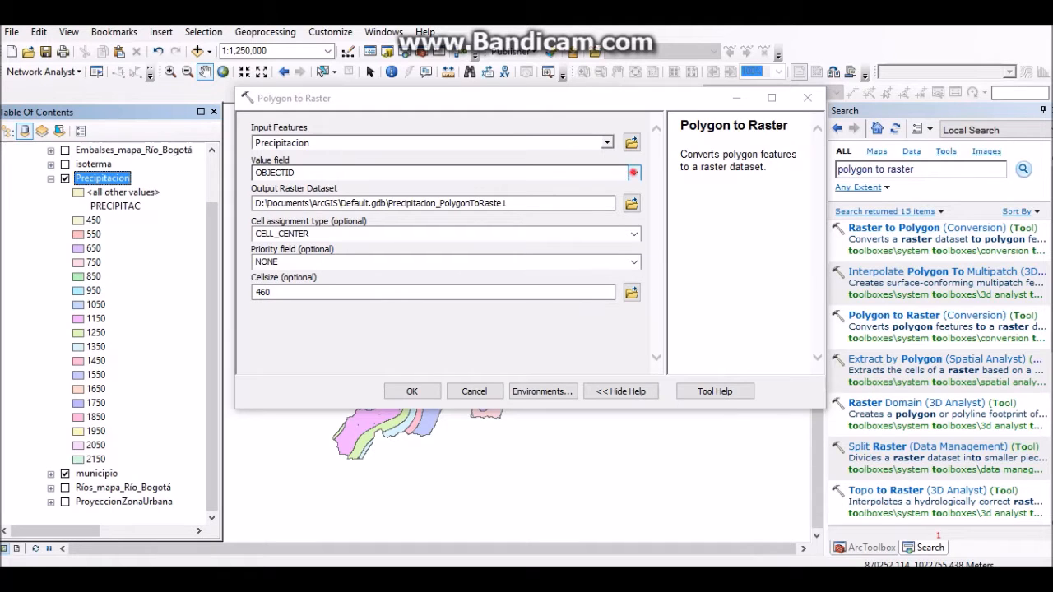
pyautogui.click(634, 173)
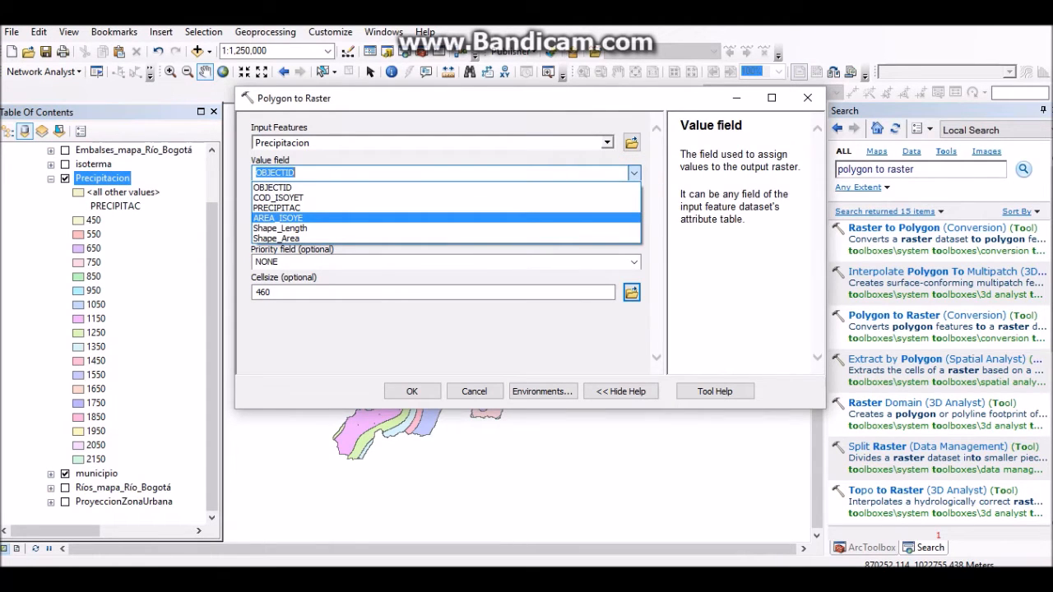
pyautogui.click(564, 208)
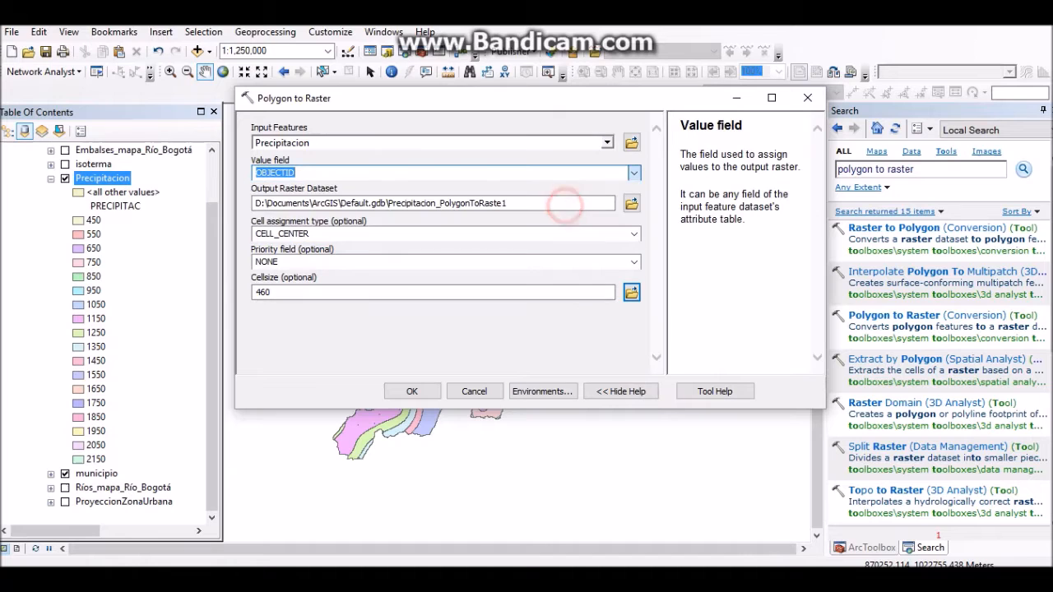
# Set the cell size of the precipitation raster to 100 and run the conversion
pyautogui.click(442, 292)
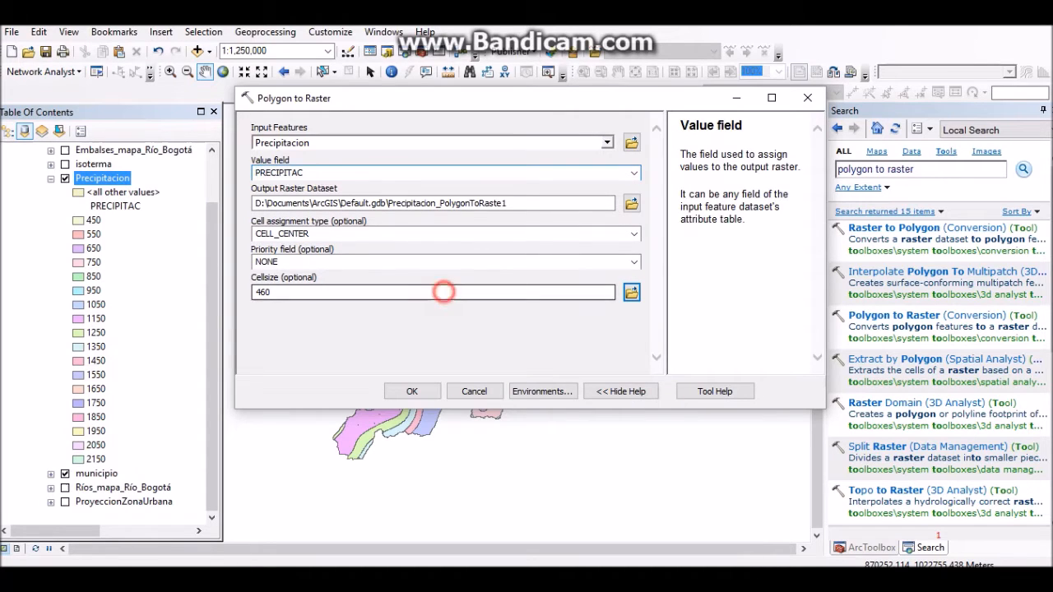
pyautogui.press('BackSpace')
pyautogui.press('BackSpace')
pyautogui.press('BackSpace')
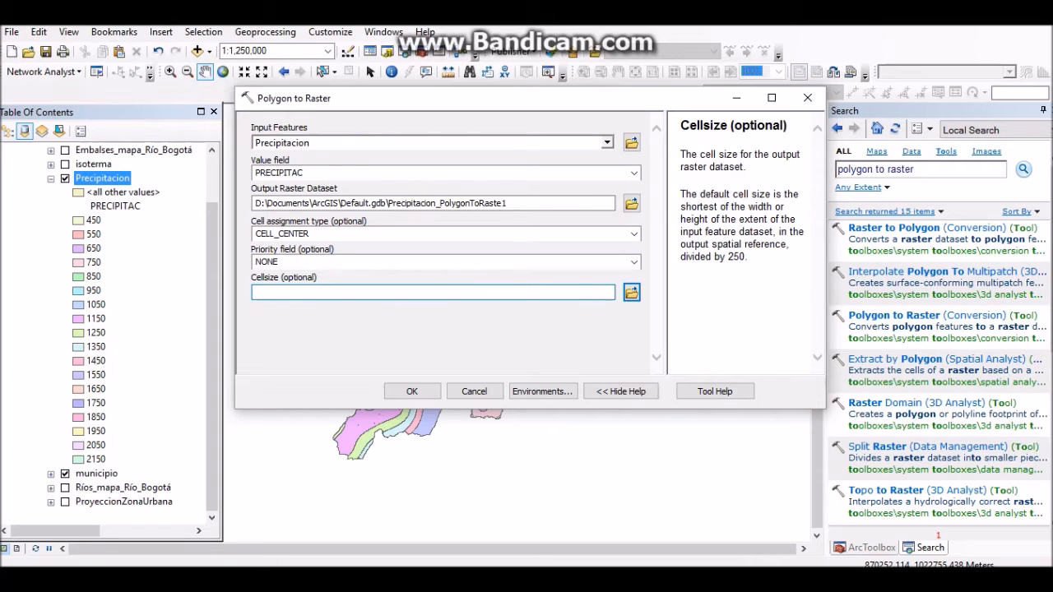
pyautogui.write('100')
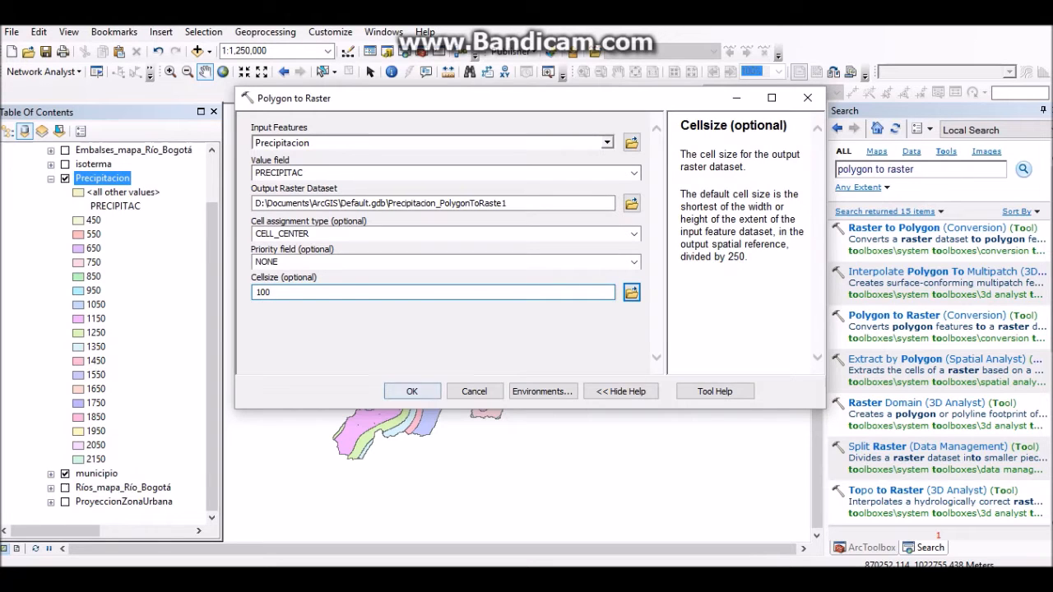
pyautogui.click(424, 390)
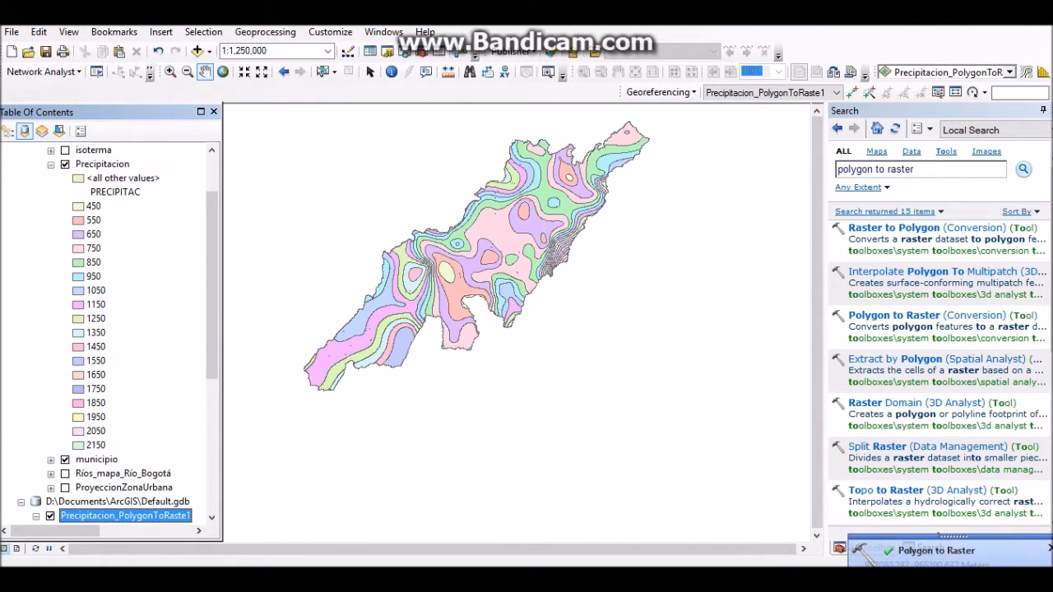
# Hide the Precipitacion and municipio polygon layers to inspect the converted precipitation raster on the map
pyautogui.scroll(7, 107, 329)
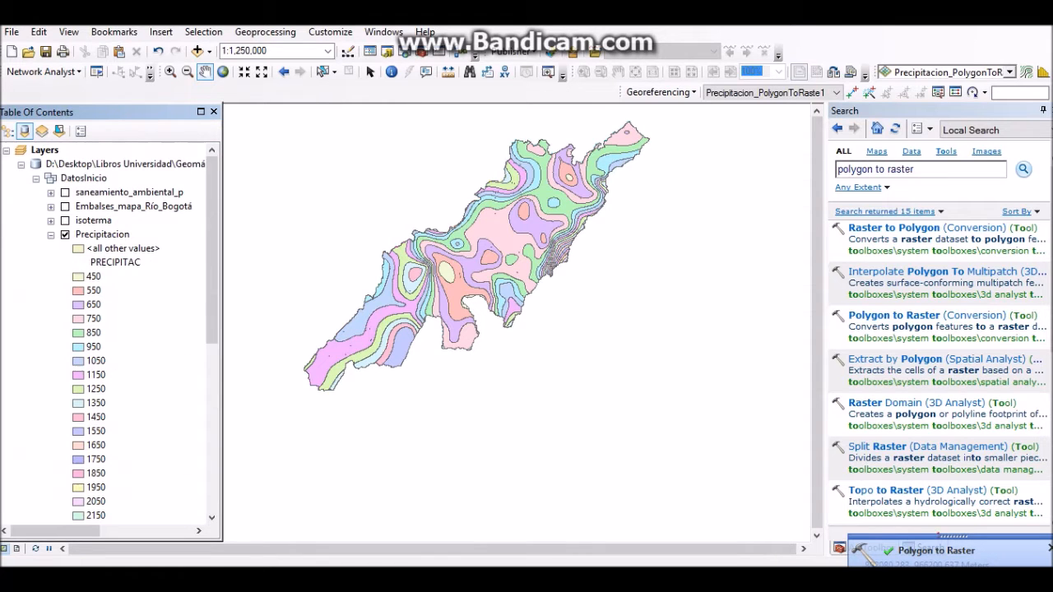
pyautogui.click(65, 235)
pyautogui.scroll(-4, 107, 329)
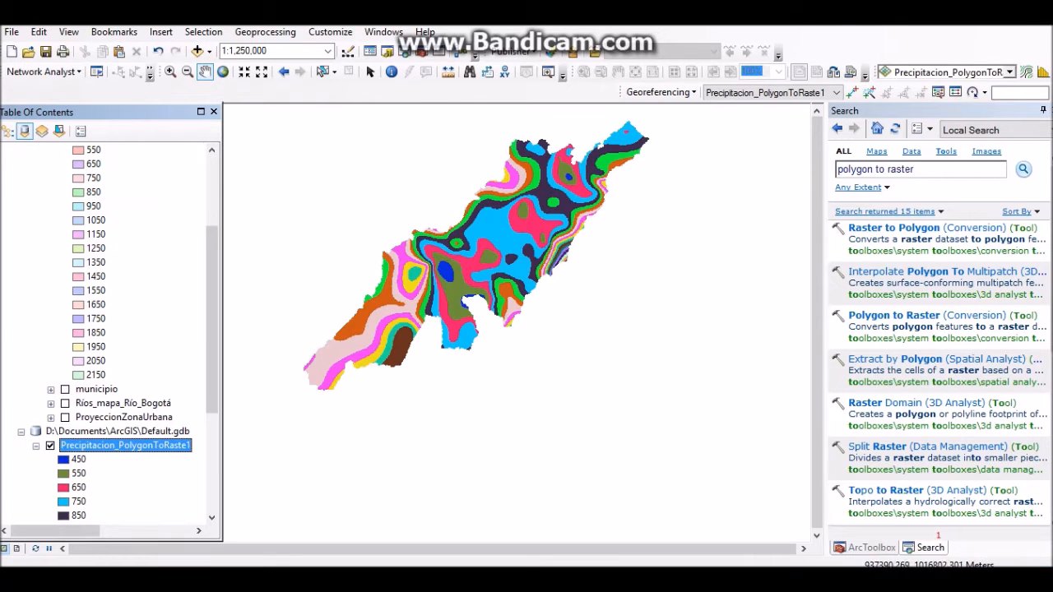
pyautogui.scroll(1, 398, 311)
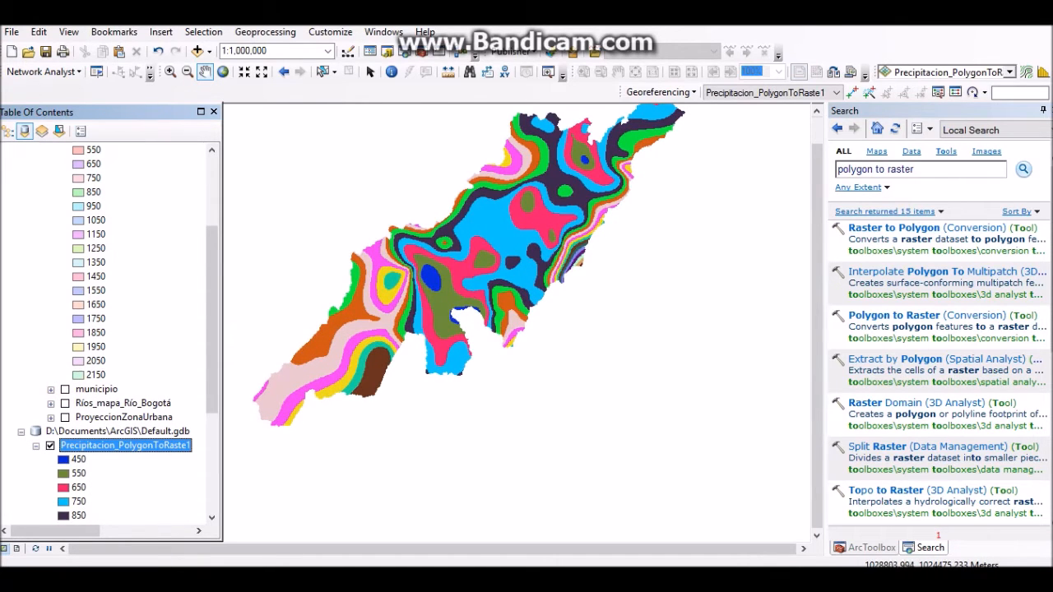
pyautogui.moveTo(398, 311); pyautogui.dragTo(482, 352)
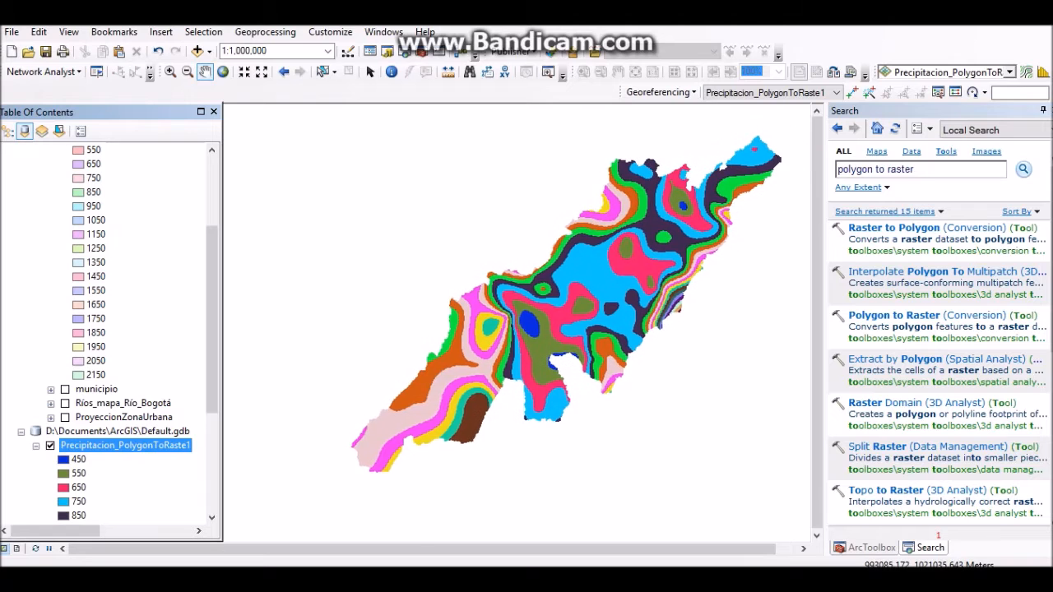
pyautogui.scroll(4, 107, 329)
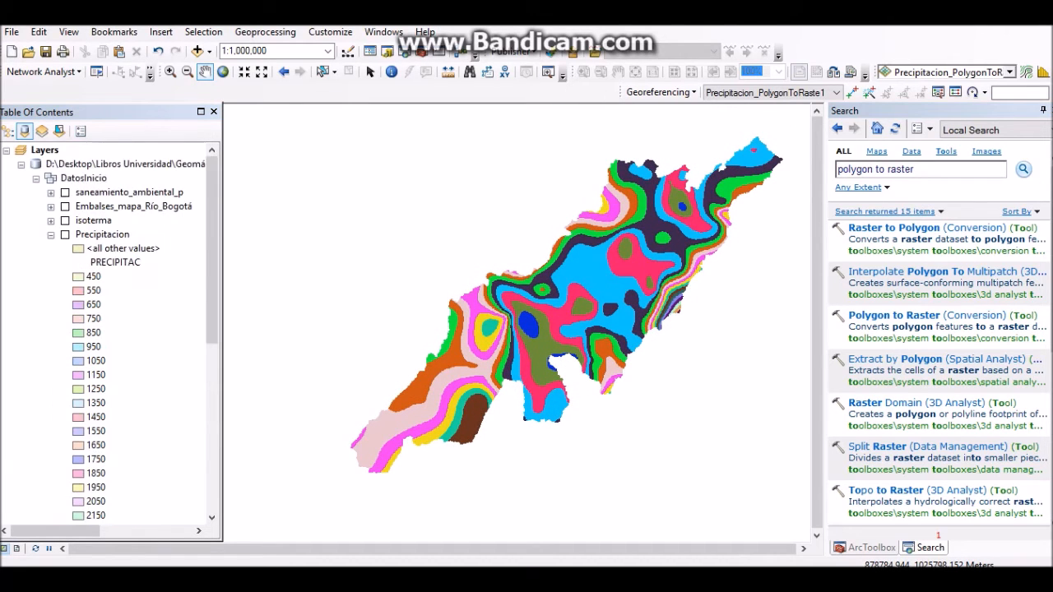
# Start another Polygon to Raster conversion with isoterma as input features and TEMPERATUR as the value field
pyautogui.click(904, 315)
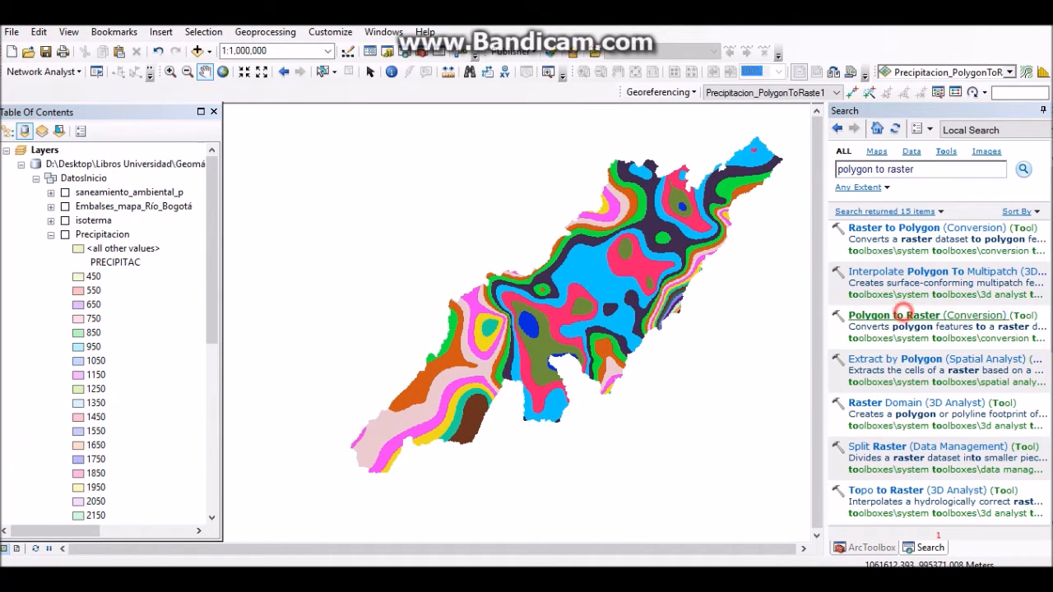
pyautogui.moveTo(93, 221); pyautogui.dragTo(371, 142)
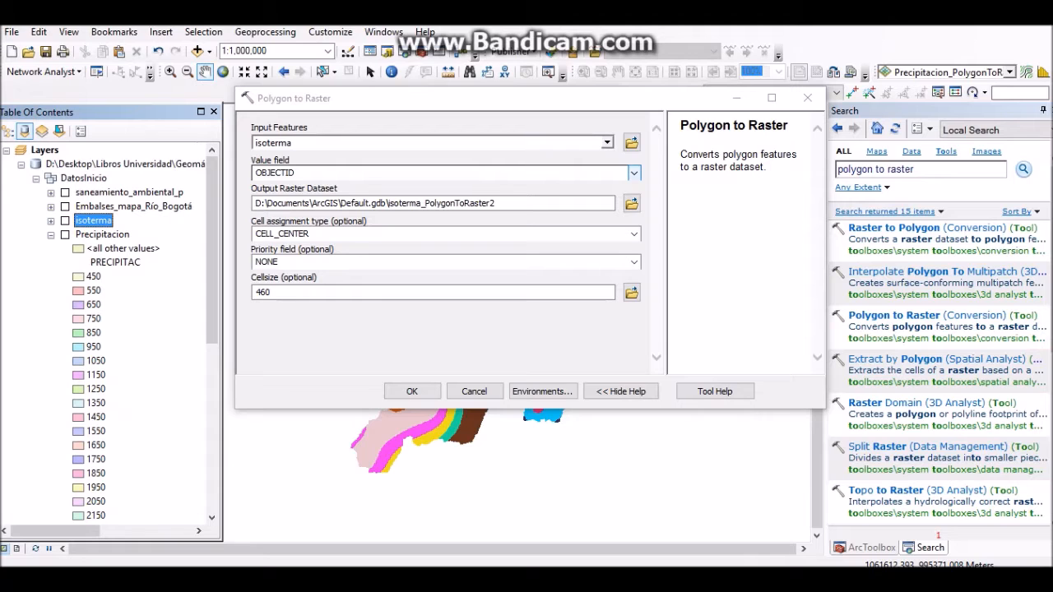
pyautogui.click(632, 173)
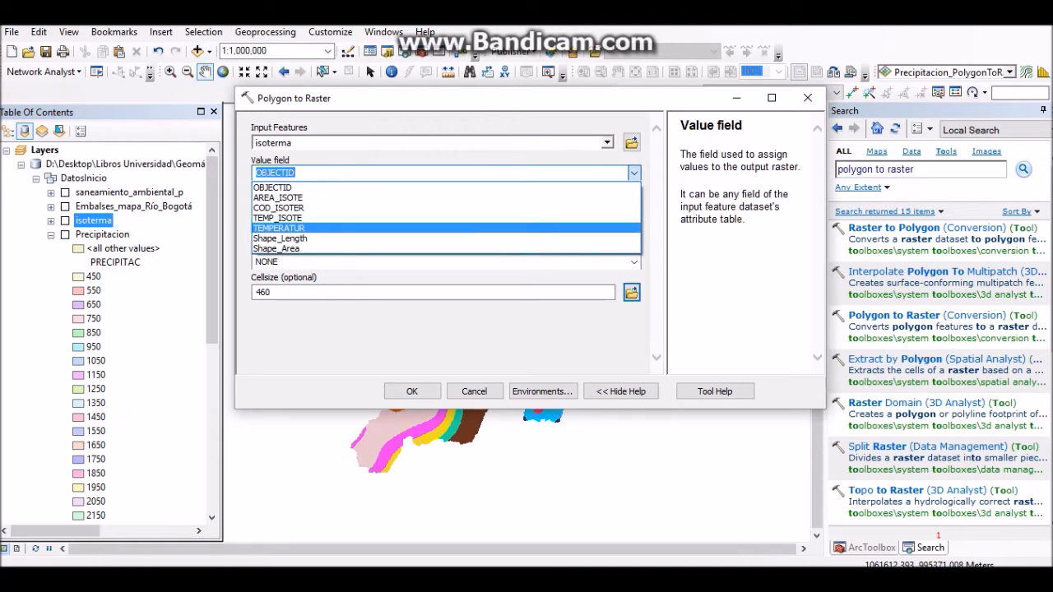
pyautogui.click(473, 228)
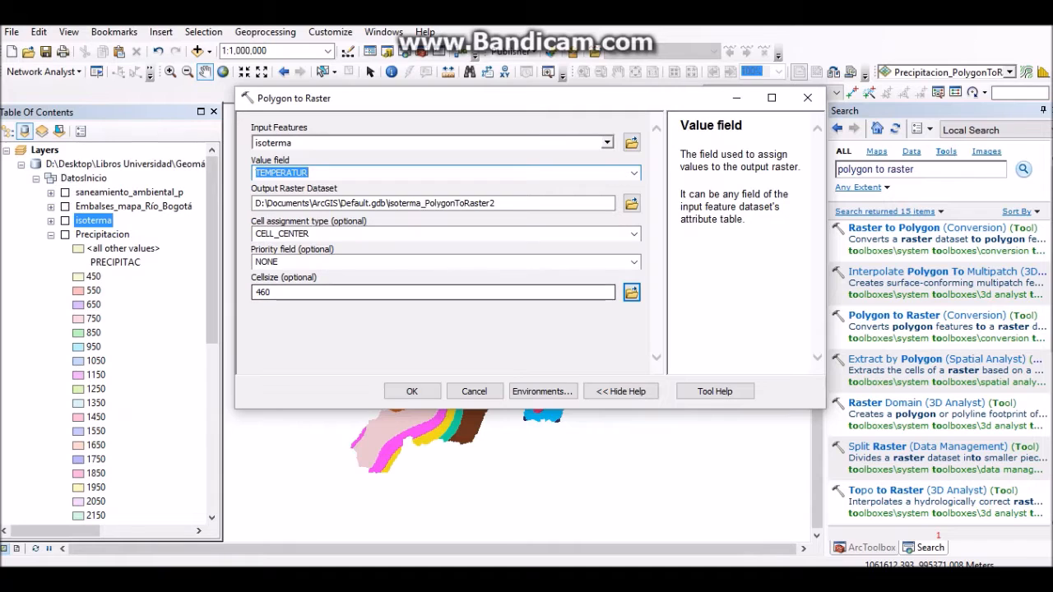
# Run the isoterma conversion with a cell size of 100 and hide the Precipitacion_PolygonToRaste1 raster layer
pyautogui.click(293, 292)
pyautogui.press('BackSpace')
pyautogui.press('BackSpace')
pyautogui.press('BackSpace')
pyautogui.write('100')
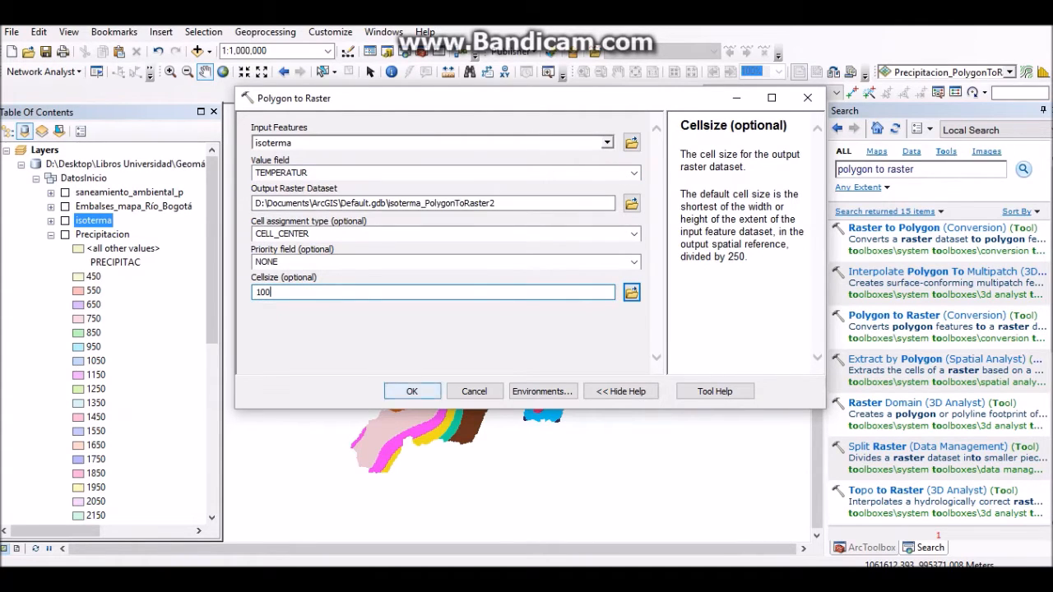
pyautogui.click(411, 390)
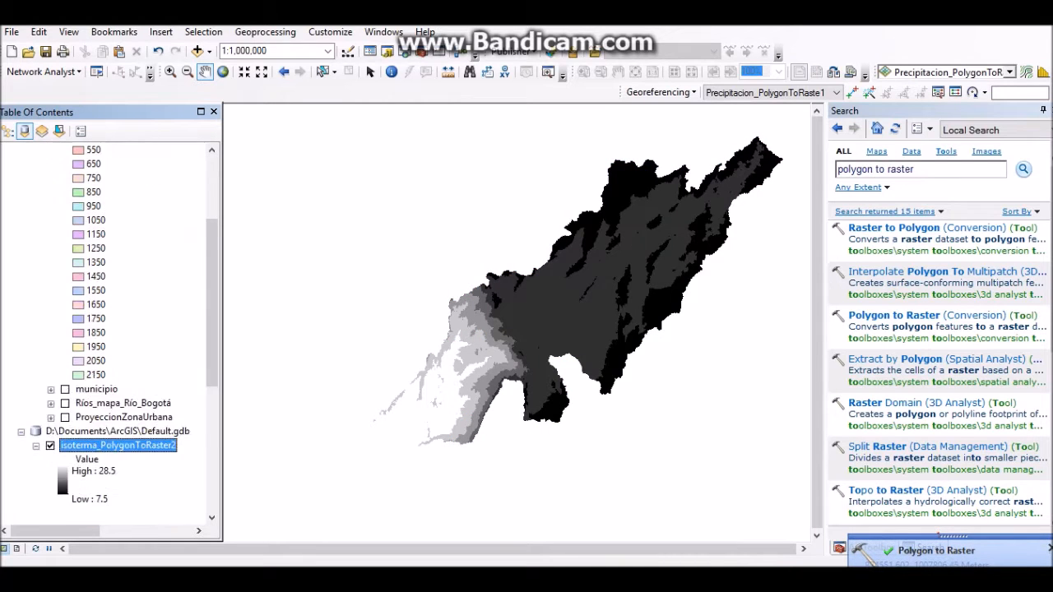
pyautogui.click(49, 390)
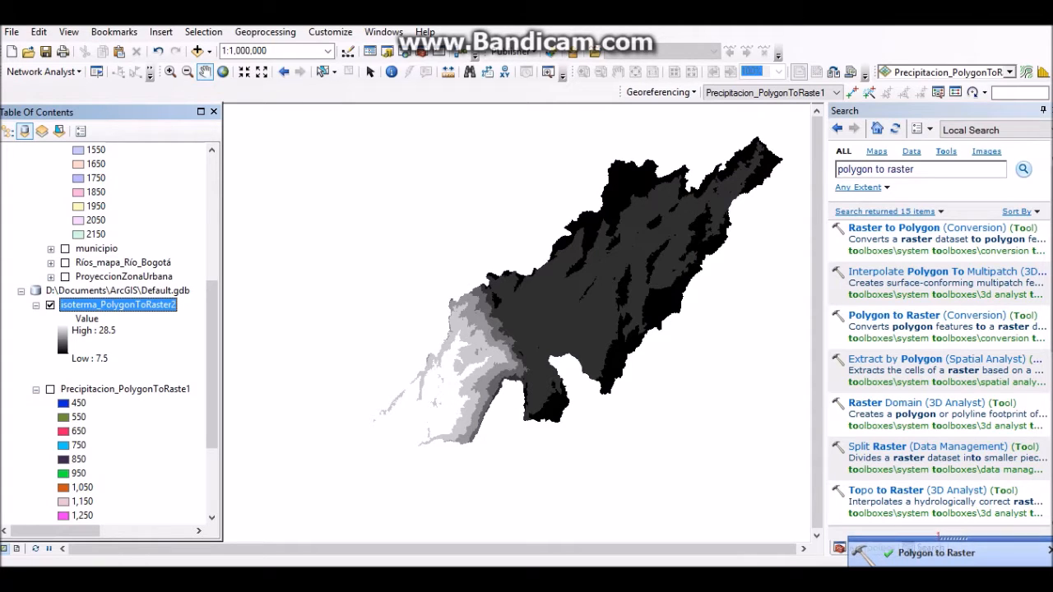
# Open the isoterma layer's attribute table and examine the values in its TEMPERATUR field
pyautogui.scroll(7, 125, 328)
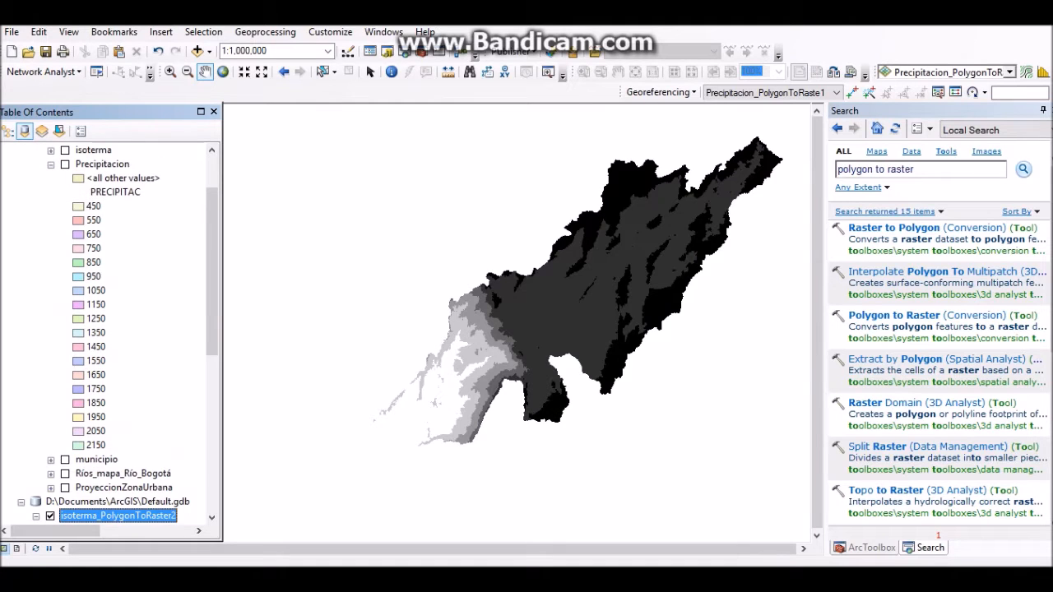
pyautogui.scroll(2, 111, 333)
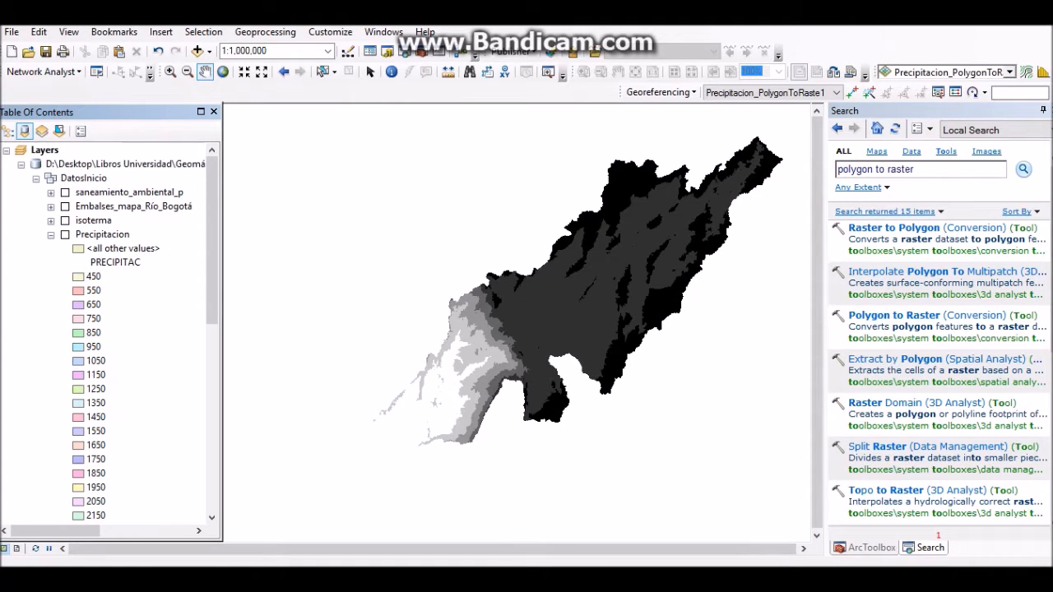
pyautogui.click(51, 220)
pyautogui.rightClick(94, 220)
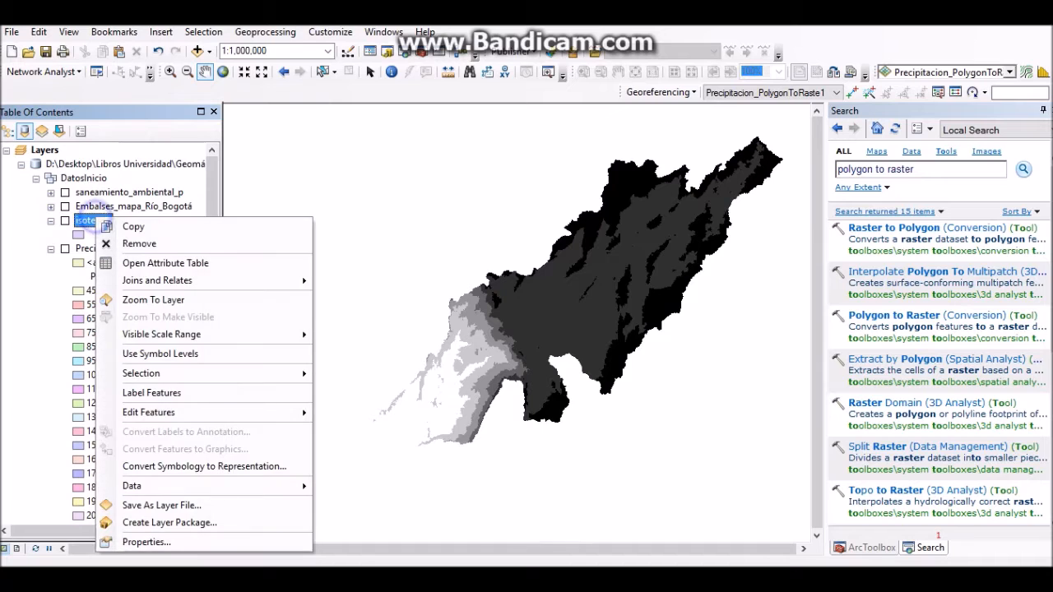
pyautogui.click(145, 262)
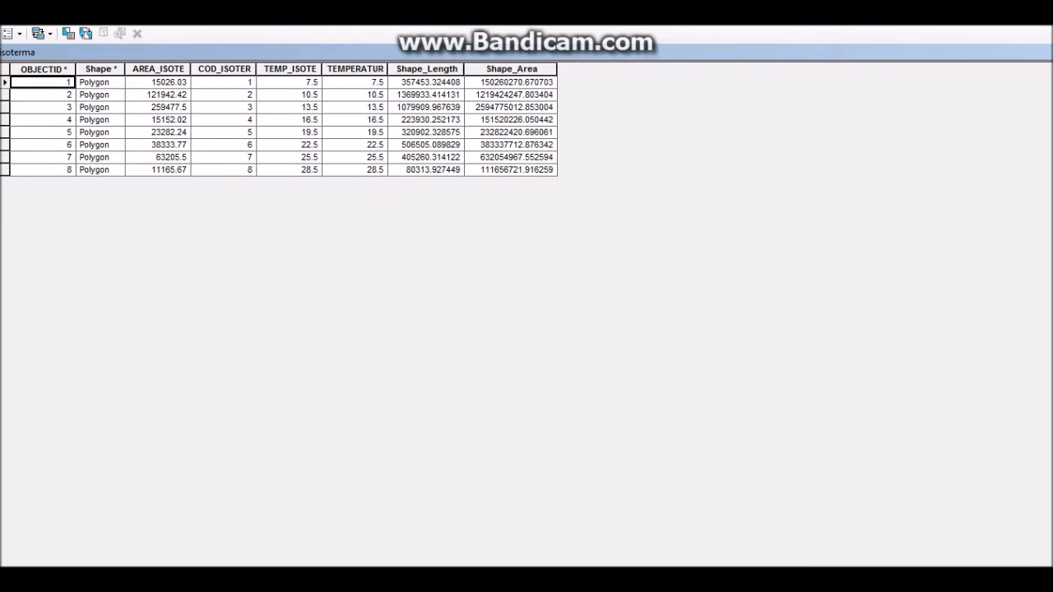
pyautogui.click(379, 84)
pyautogui.click(380, 95)
pyautogui.click(377, 117)
pyautogui.click(361, 153)
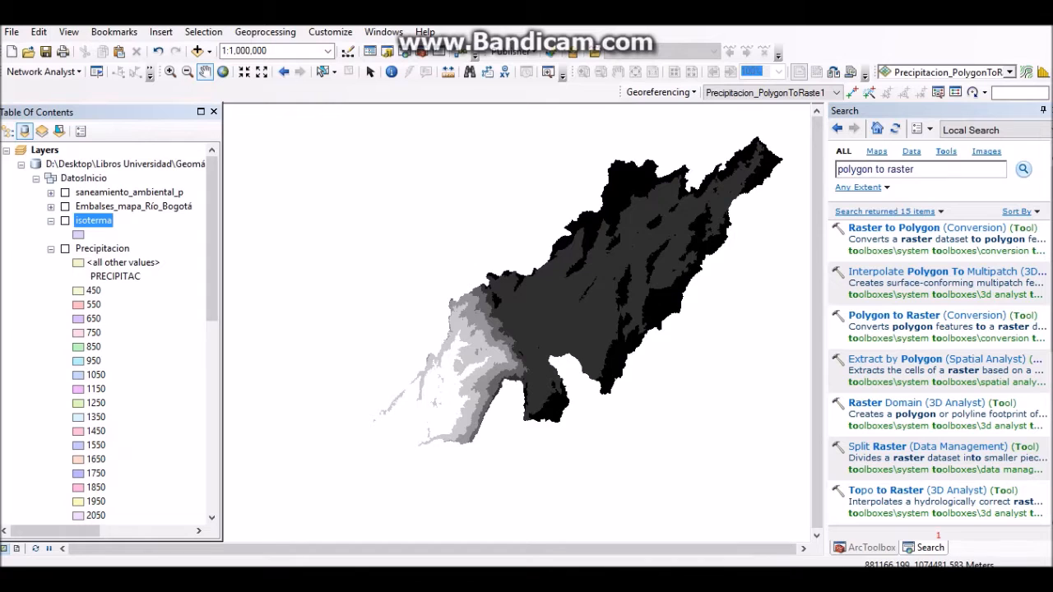
pyautogui.scroll(-5, 132, 329)
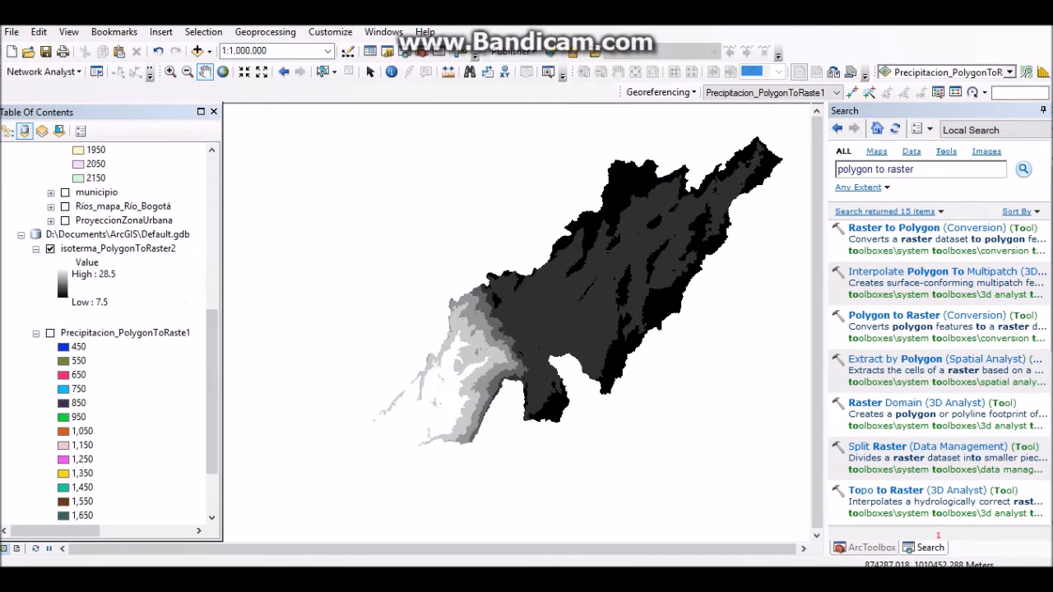
# Symbolize the isoterma_PolygonToRaster2 raster with unique values, computing them so each temperature value gets its own colour
pyautogui.rightClick(125, 248)
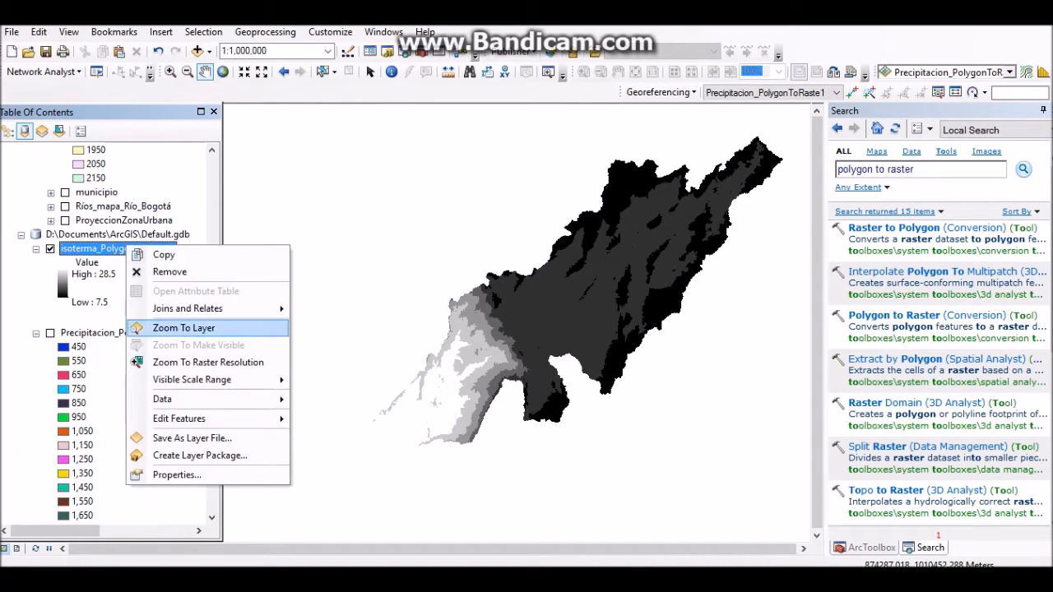
pyautogui.click(177, 475)
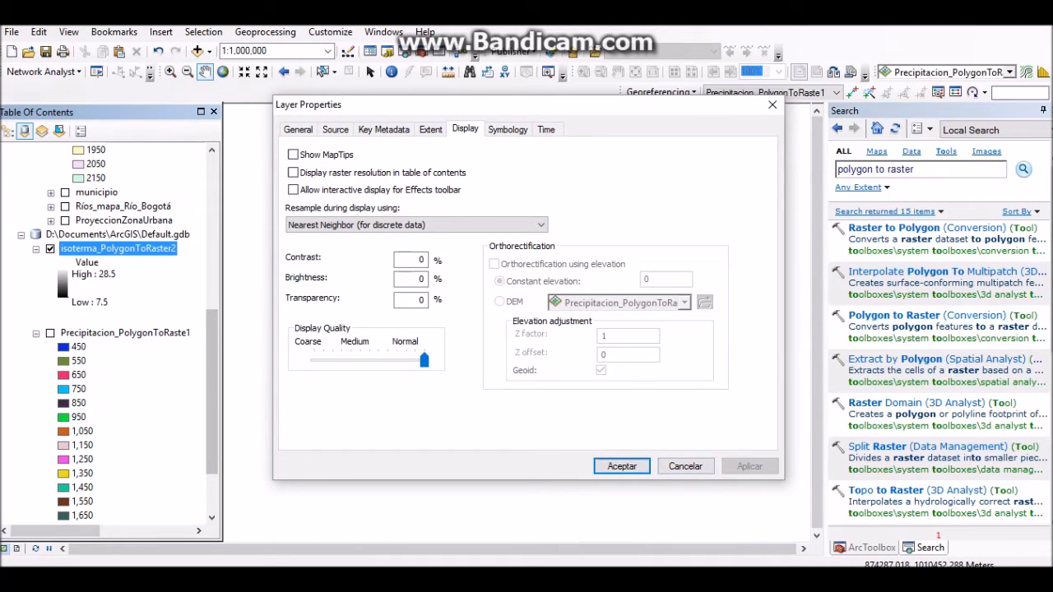
pyautogui.click(502, 129)
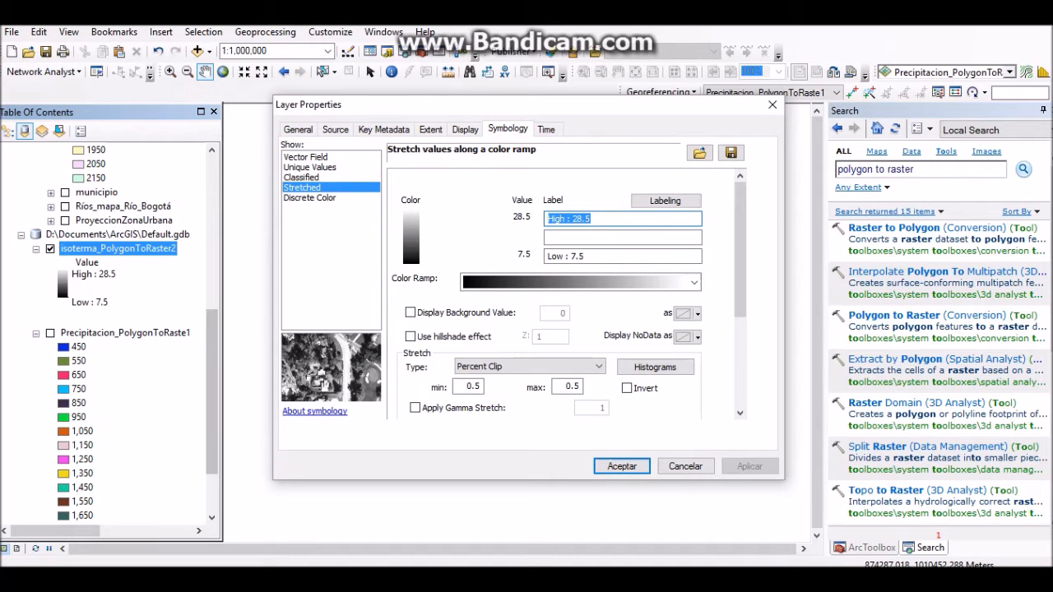
pyautogui.click(306, 167)
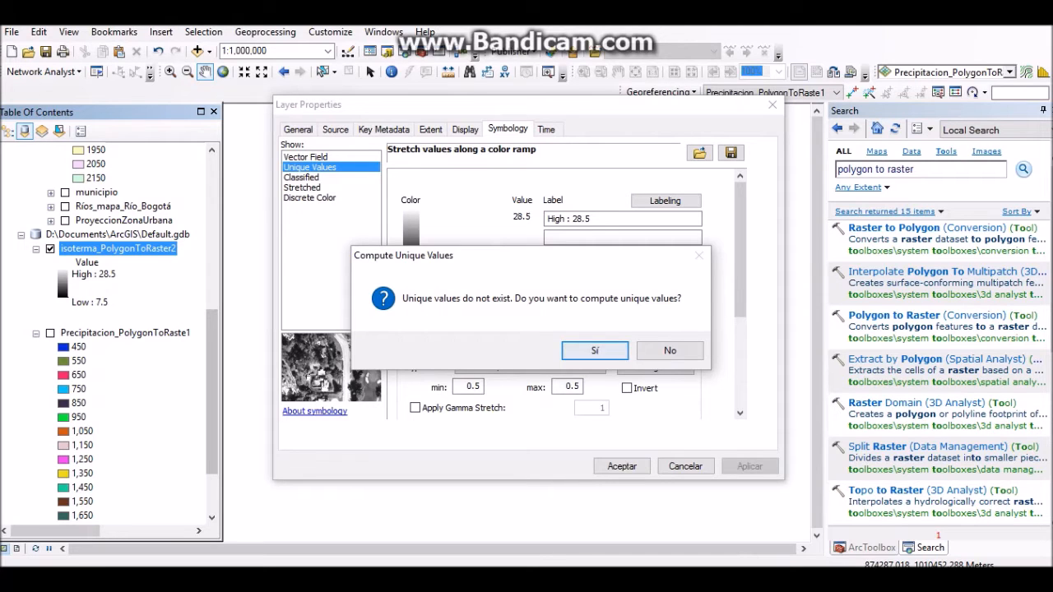
pyautogui.click(594, 351)
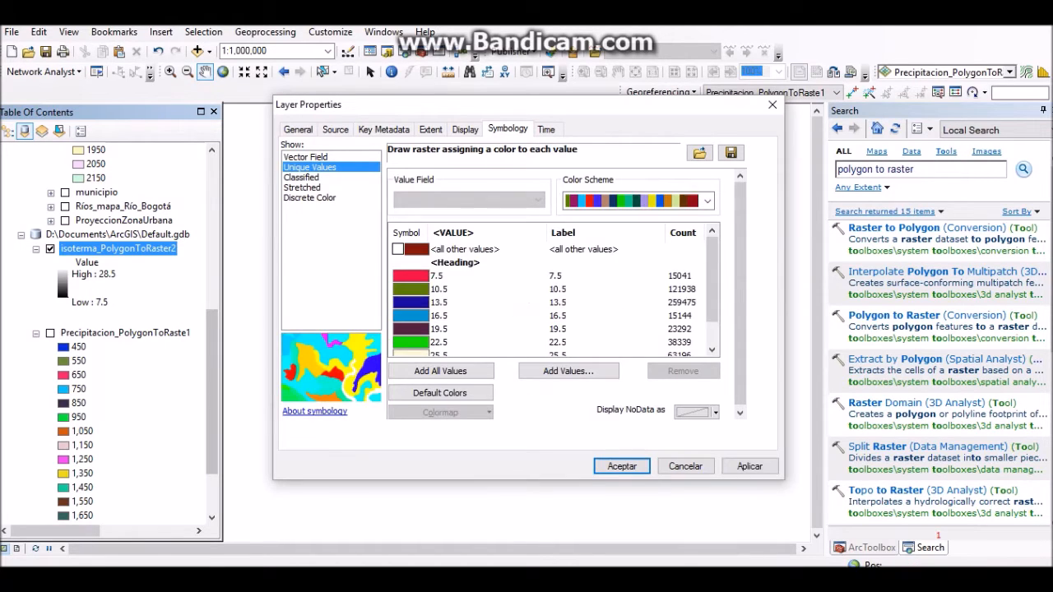
pyautogui.scroll(-1, 555, 296)
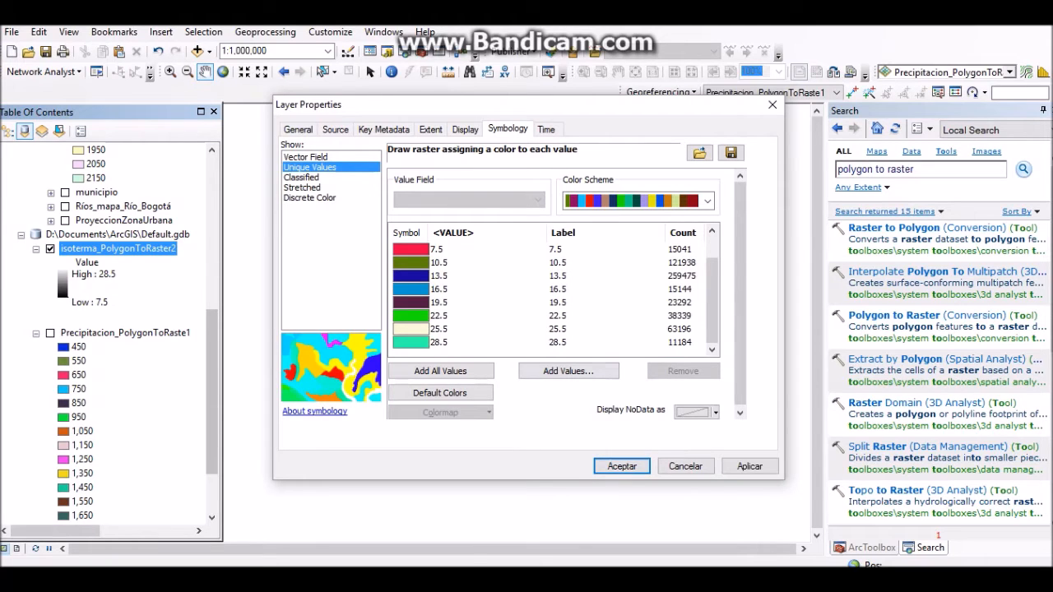
pyautogui.scroll(1, 554, 296)
pyautogui.scroll(-1, 555, 296)
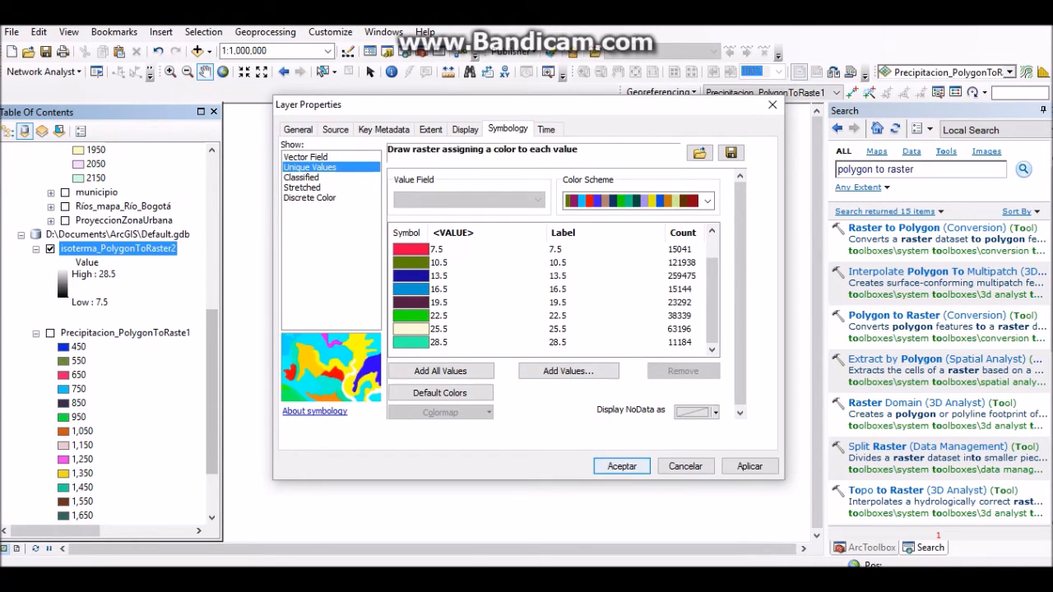
pyautogui.click(621, 465)
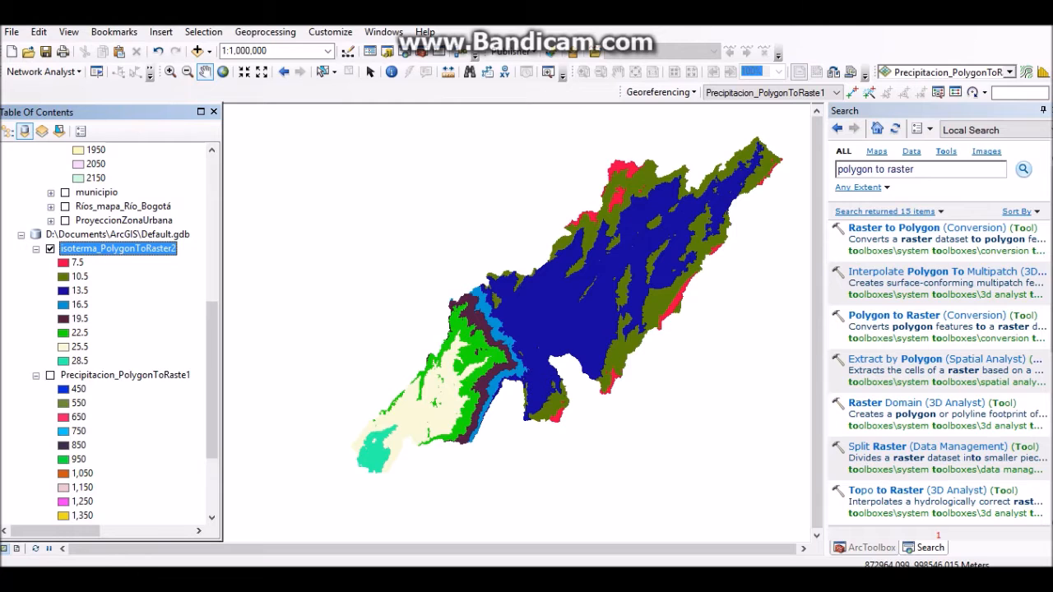
# Collapse the legends of the Precipitacion layer and the isoterma_PolygonToRaster2 and Precipitacion_PolygonToRaste1 rasters, keeping the isoterma raster displayed
pyautogui.click(50, 248)
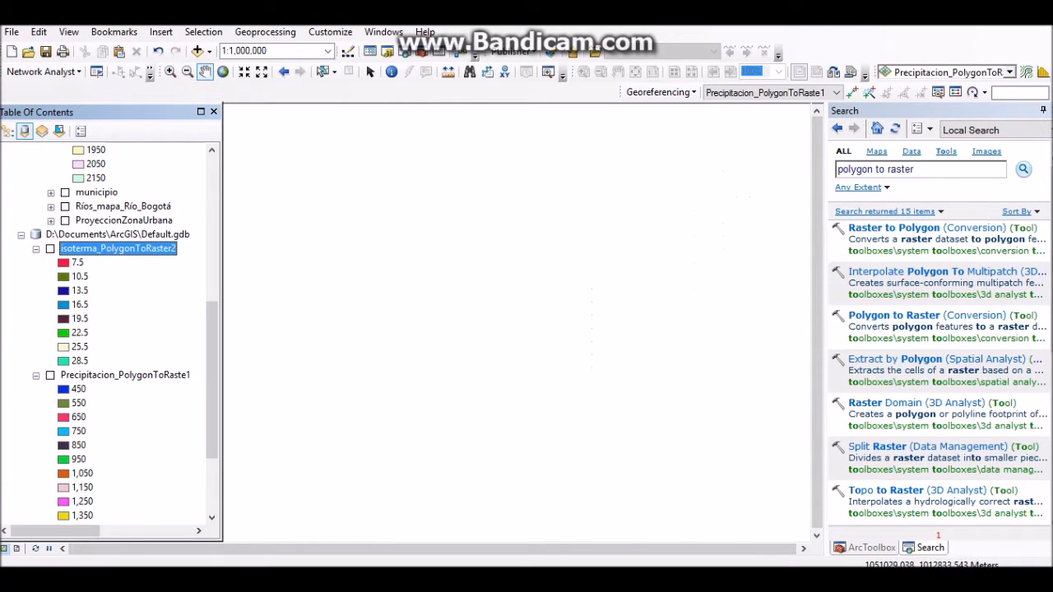
pyautogui.click(50, 249)
pyautogui.scroll(8, 45, 250)
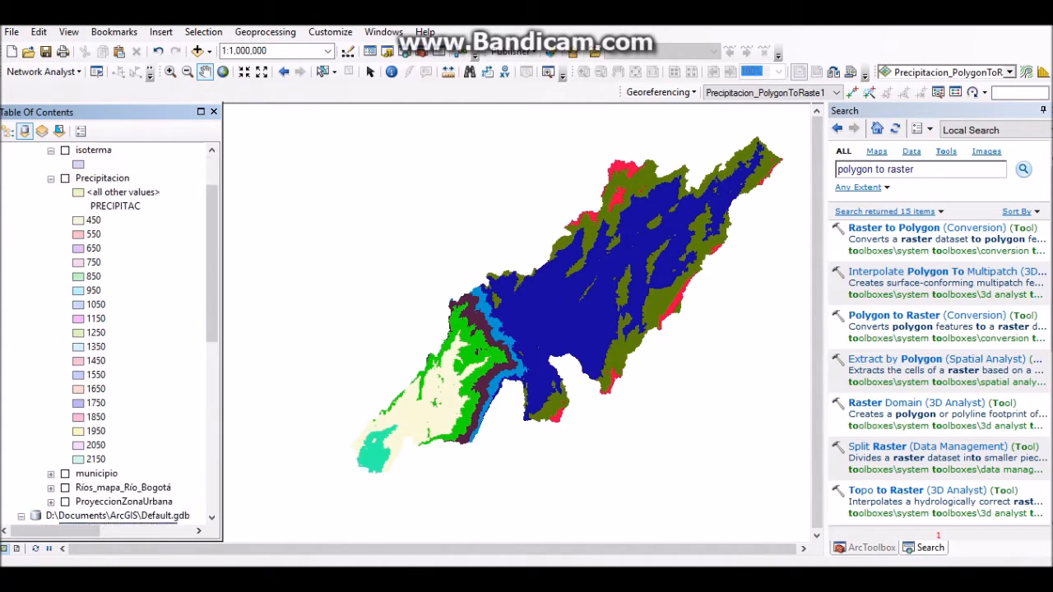
pyautogui.click(51, 249)
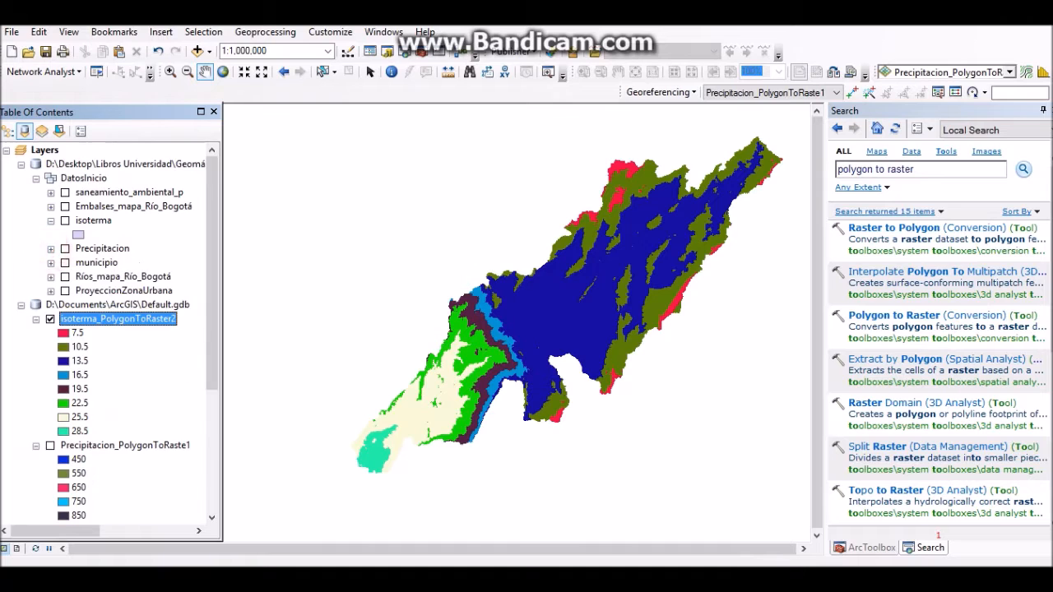
pyautogui.scroll(-2, 51, 248)
pyautogui.click(35, 249)
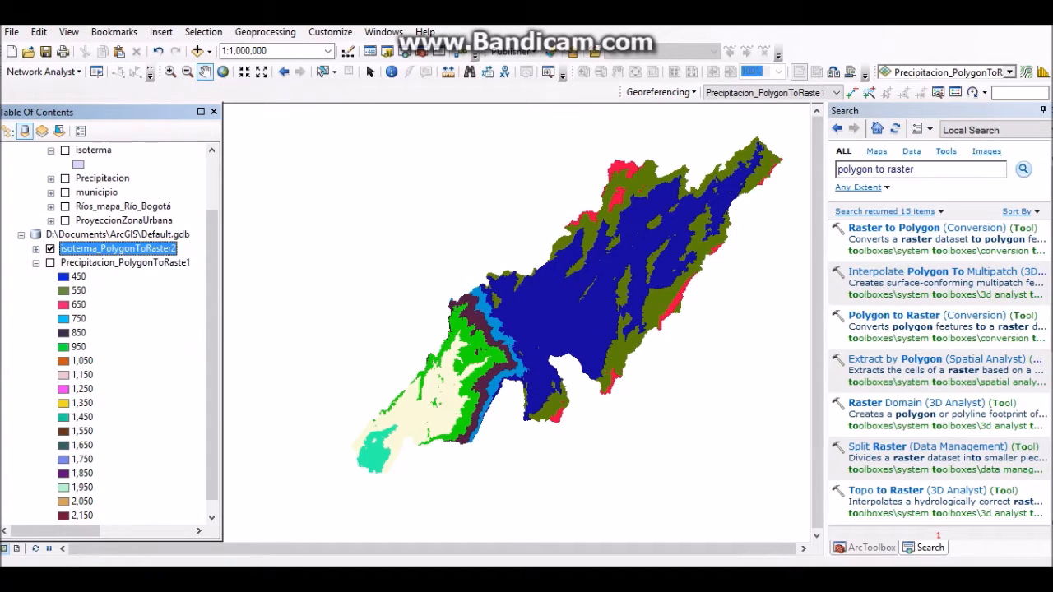
pyautogui.click(36, 262)
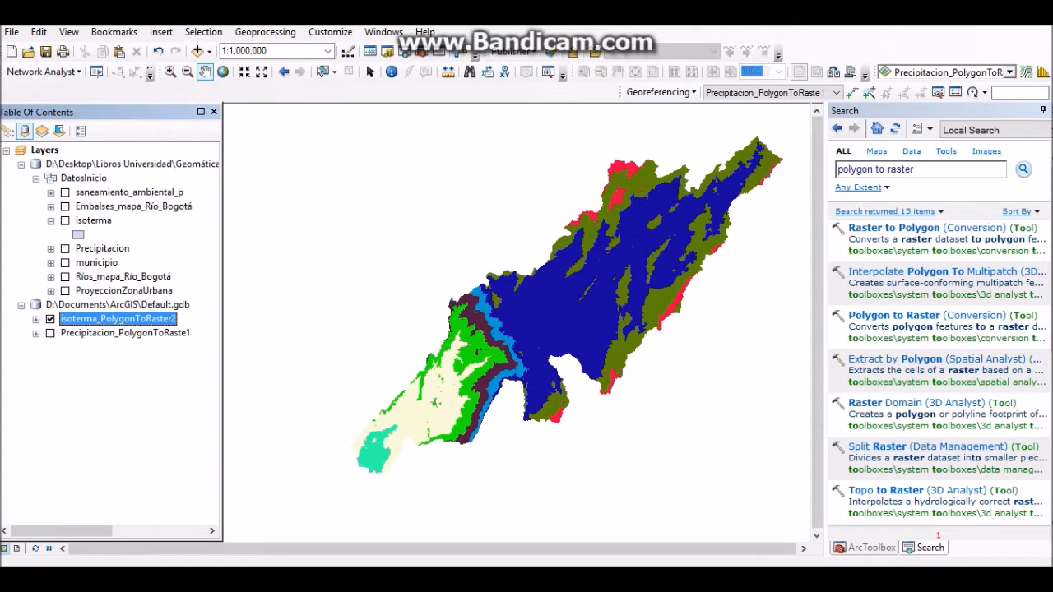
# Clear the tool search text and review the crop criteria in the Word document before returning to ArcMap
pyautogui.click(946, 169)
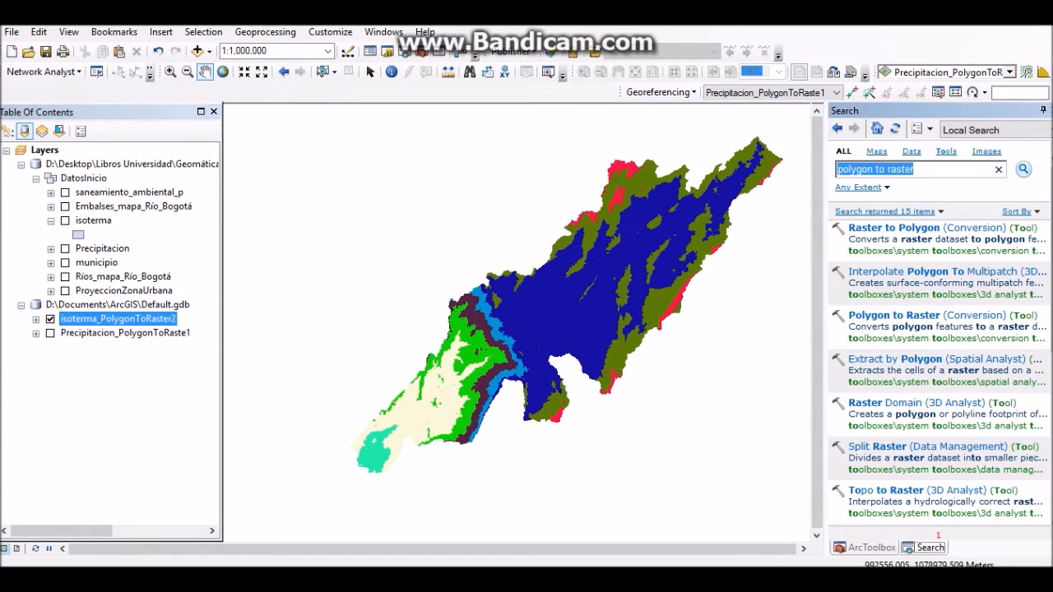
pyautogui.press('BackSpace')
pyautogui.hotkey('alt', 'Tab')
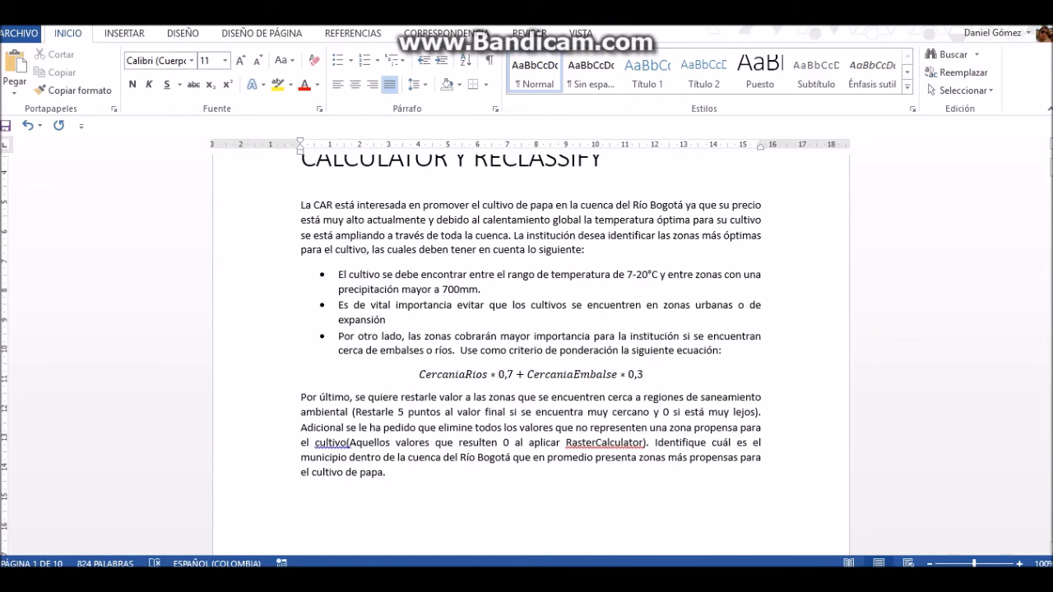
pyautogui.scroll(-2, 530, 354)
pyautogui.scroll(2, 530, 354)
pyautogui.moveTo(357, 580)
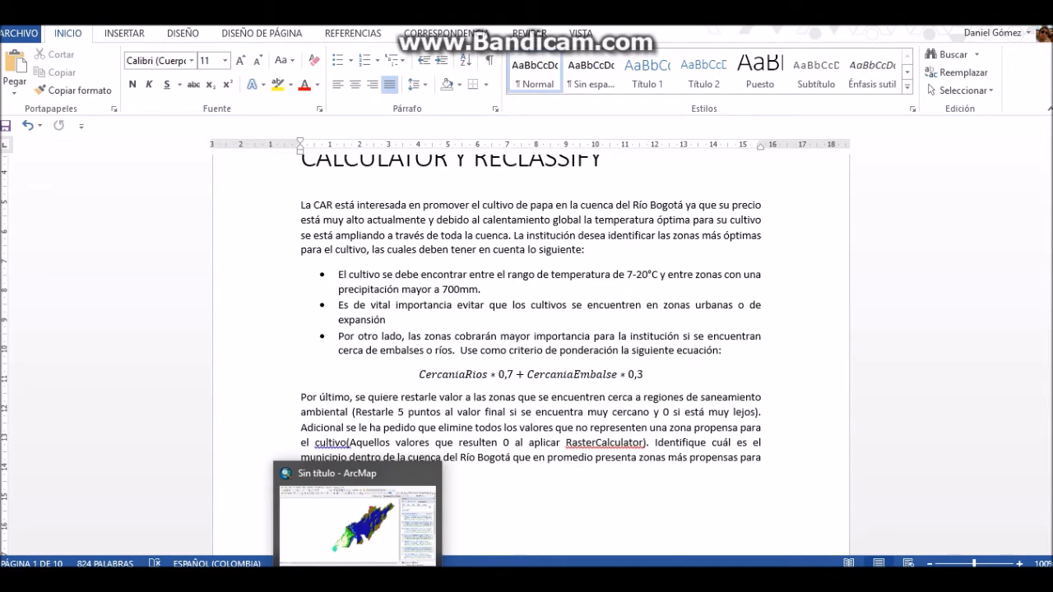
pyautogui.click(357, 518)
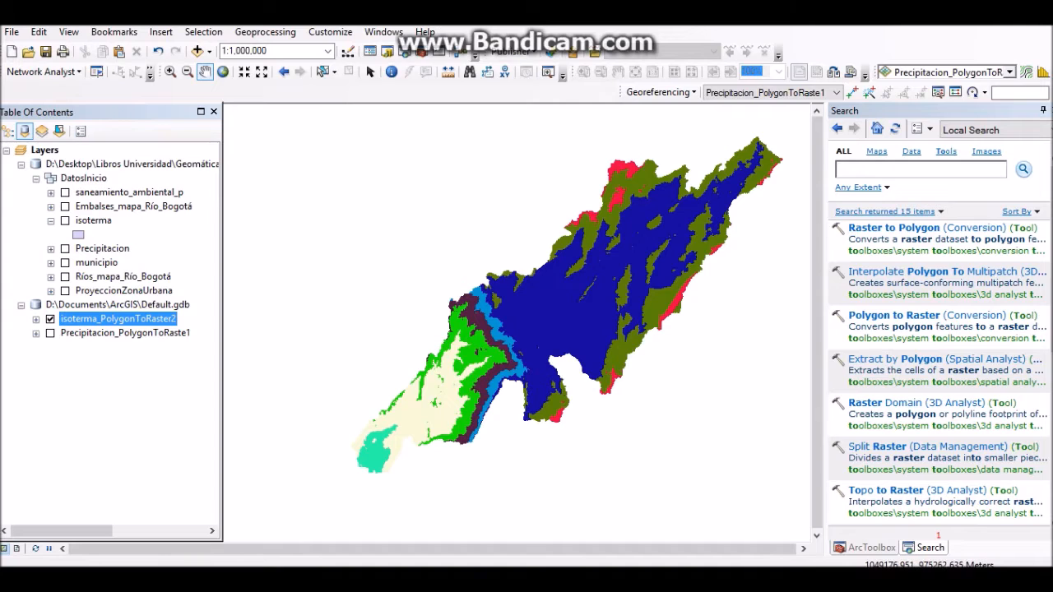
# Search for "euclidean distance", open the Euclidean Distance tool, and collapse the isoterma polygon layer's legend
pyautogui.click(881, 167)
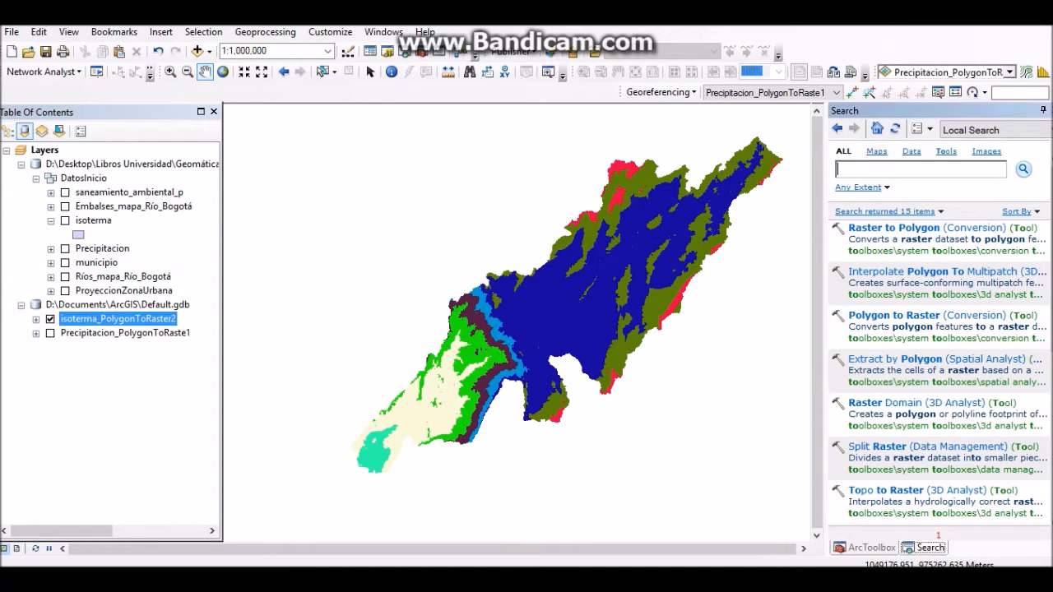
pyautogui.write('euclidean distance')
pyautogui.press('Return')
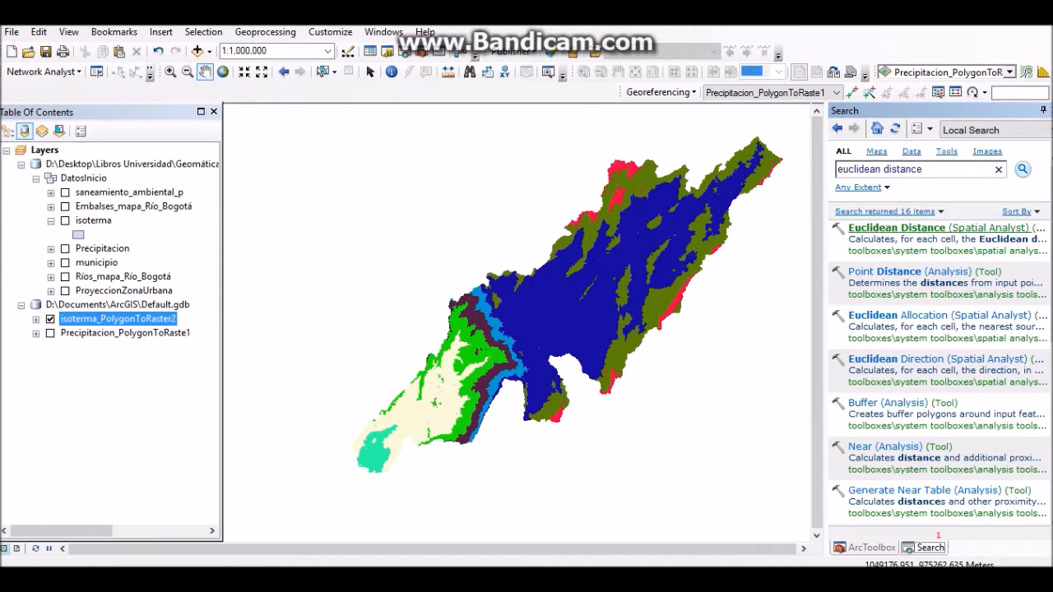
pyautogui.click(968, 228)
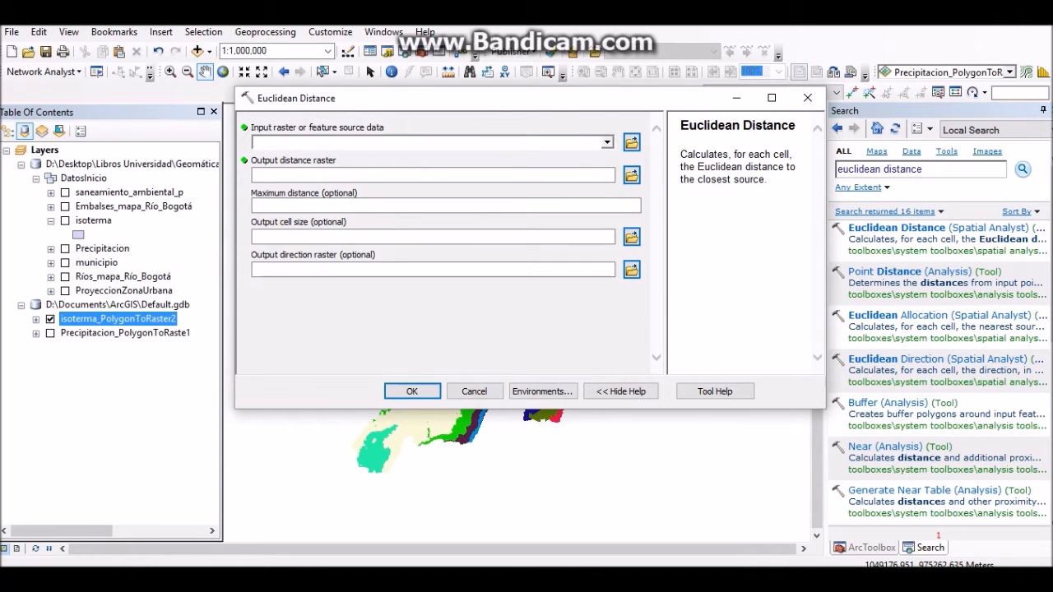
pyautogui.click(51, 220)
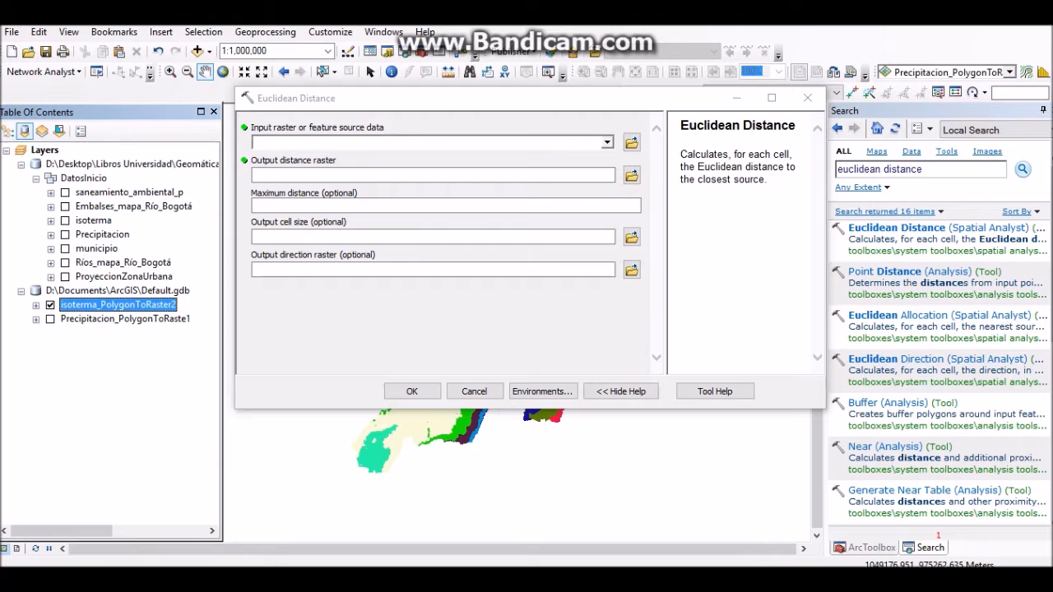
# Switch to the Word document to recheck the river and reservoir proximity criteria, and return to ArcMap
pyautogui.hotkey('alt', 'Tab')
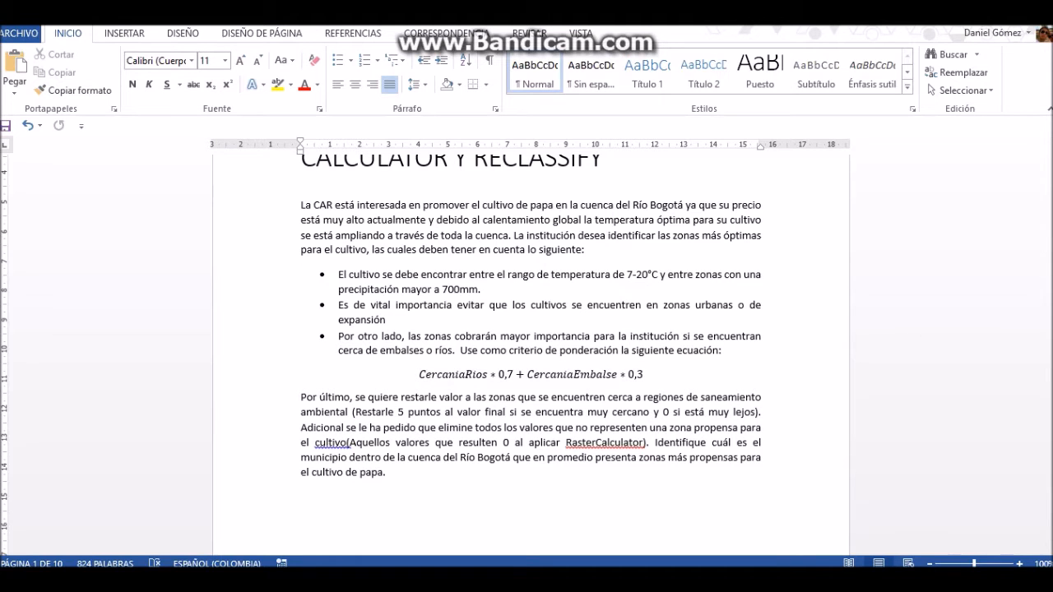
pyautogui.moveTo(360, 579)
pyautogui.click(404, 494)
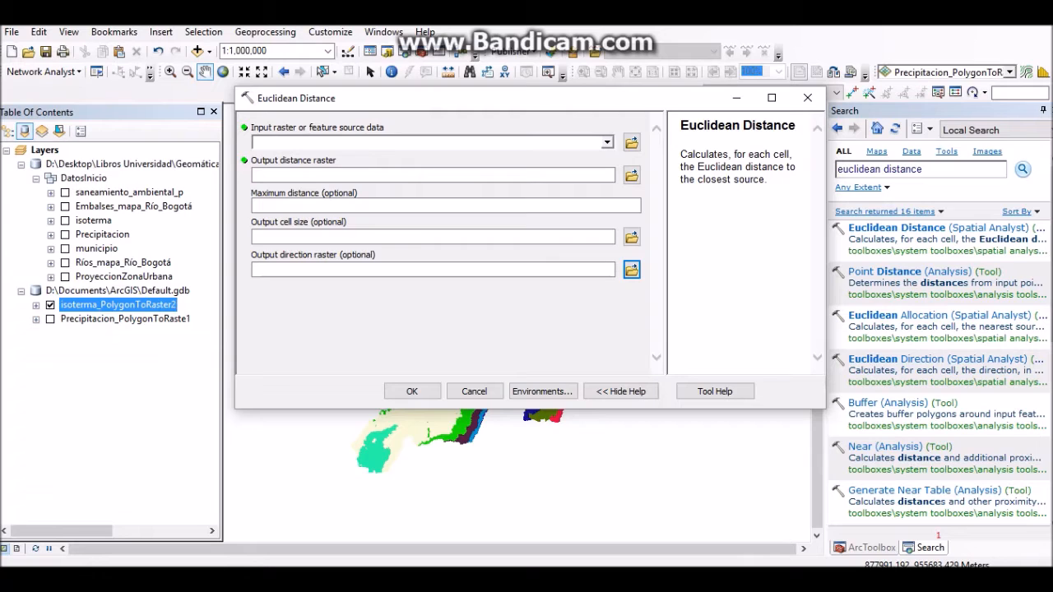
# Use Embalses_mapa_Río_Bogotá as the Euclidean Distance source data and set the output cell size to 100
pyautogui.click(108, 206)
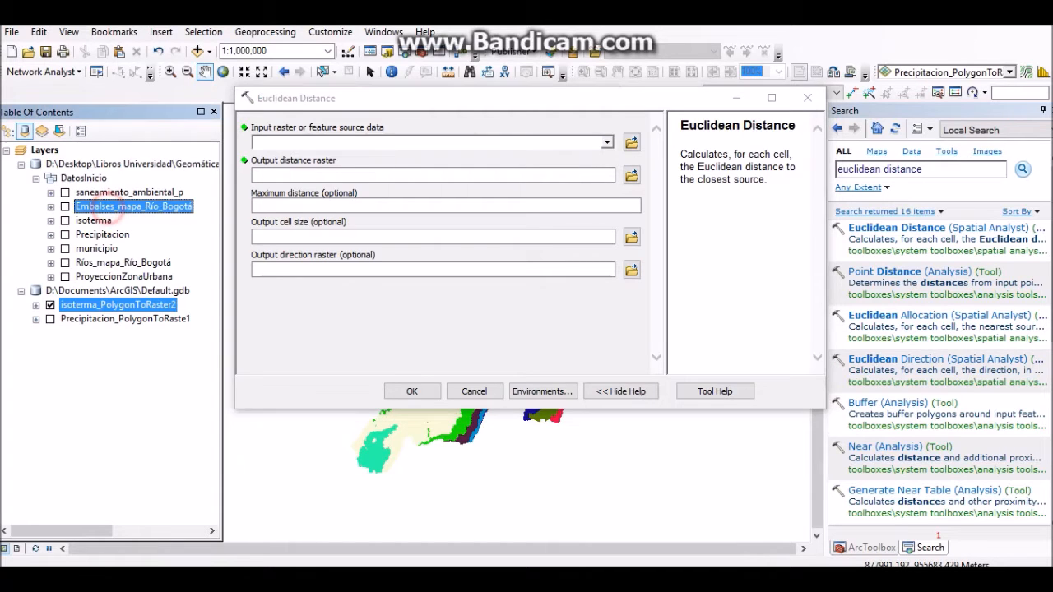
pyautogui.moveTo(108, 207); pyautogui.dragTo(329, 143)
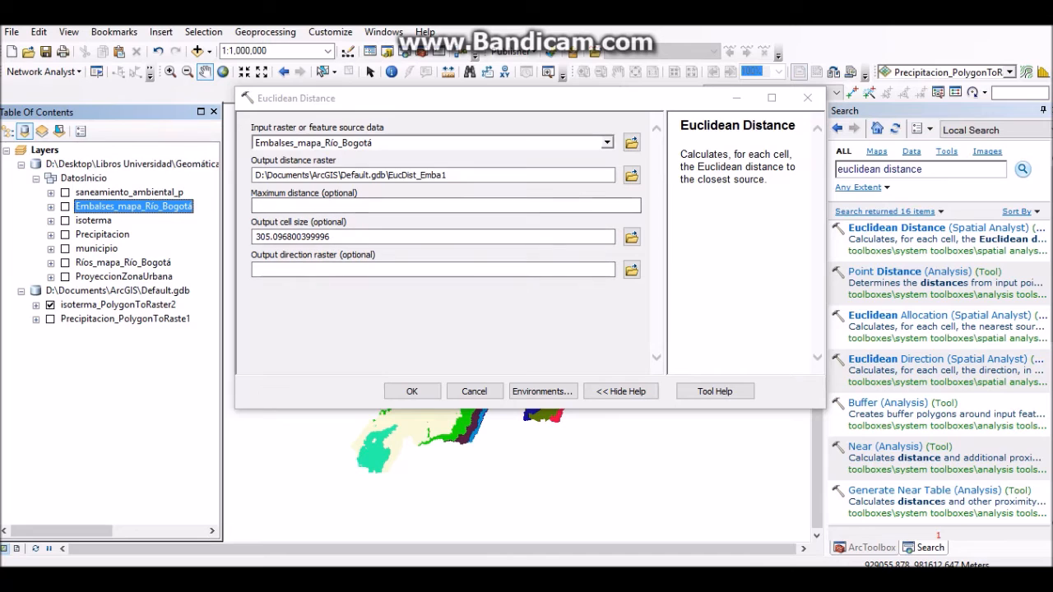
pyautogui.click(329, 236)
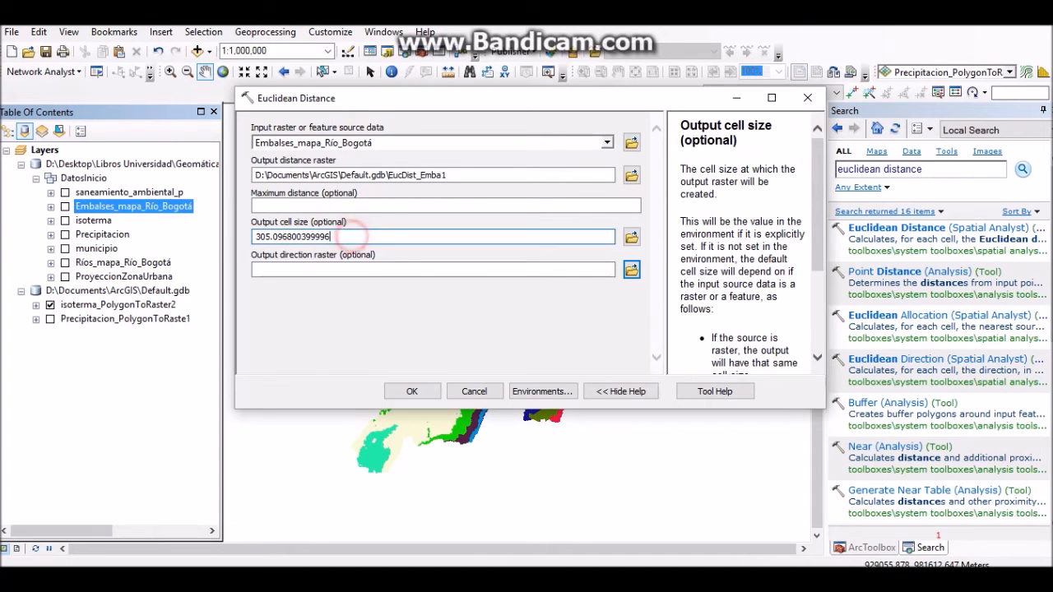
pyautogui.press('BackSpace')
pyautogui.press('BackSpace')
pyautogui.press('BackSpace')
pyautogui.press('BackSpace')
pyautogui.press('BackSpace')
pyautogui.press('BackSpace')
pyautogui.press('BackSpace')
pyautogui.press('BackSpace')
pyautogui.press('BackSpace')
pyautogui.press('BackSpace')
pyautogui.press('BackSpace')
pyautogui.press('BackSpace')
pyautogui.press('BackSpace')
pyautogui.press('BackSpace')
pyautogui.press('BackSpace')
pyautogui.press('BackSpace')
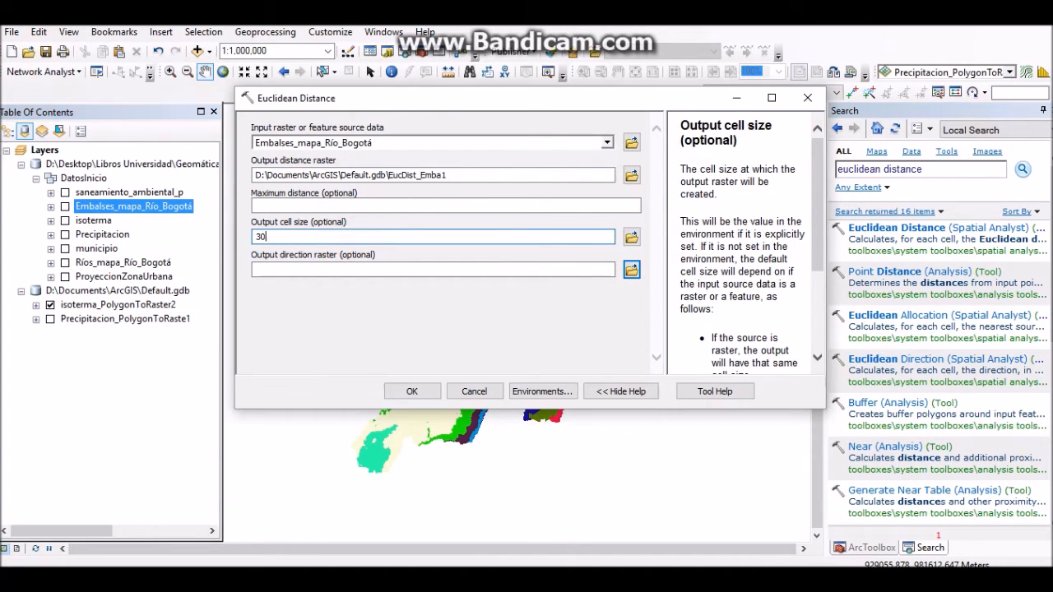
pyautogui.write('100')
pyautogui.click(502, 342)
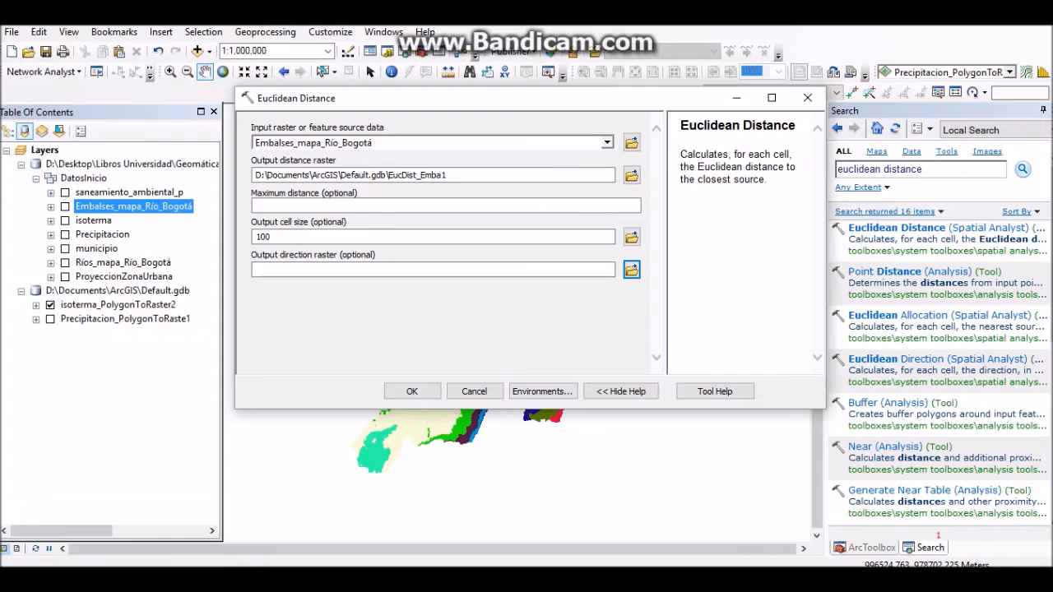
pyautogui.moveTo(585, 102); pyautogui.dragTo(579, 477)
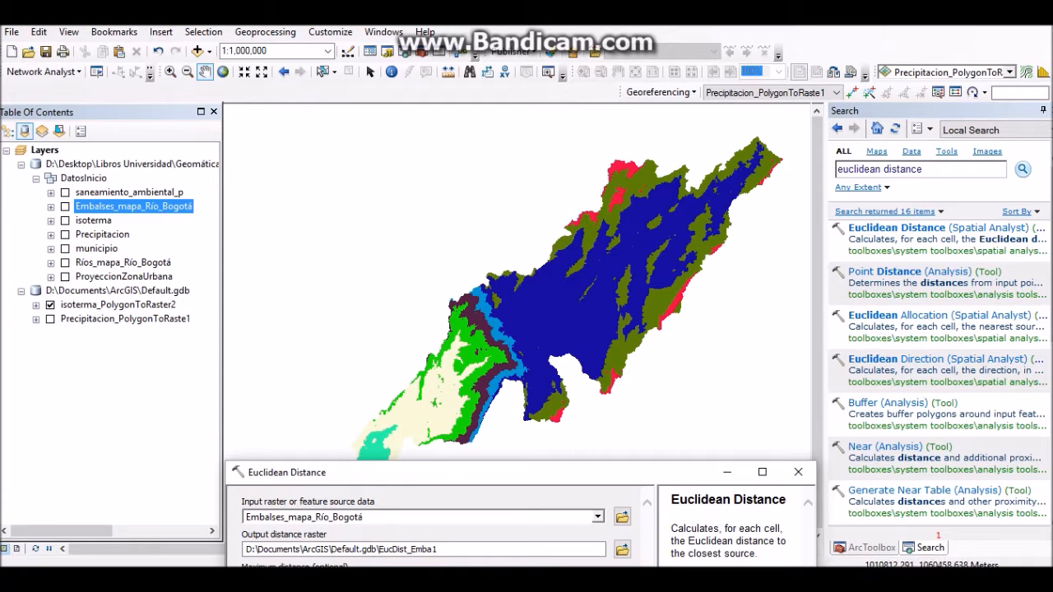
pyautogui.moveTo(526, 472); pyautogui.dragTo(558, 135)
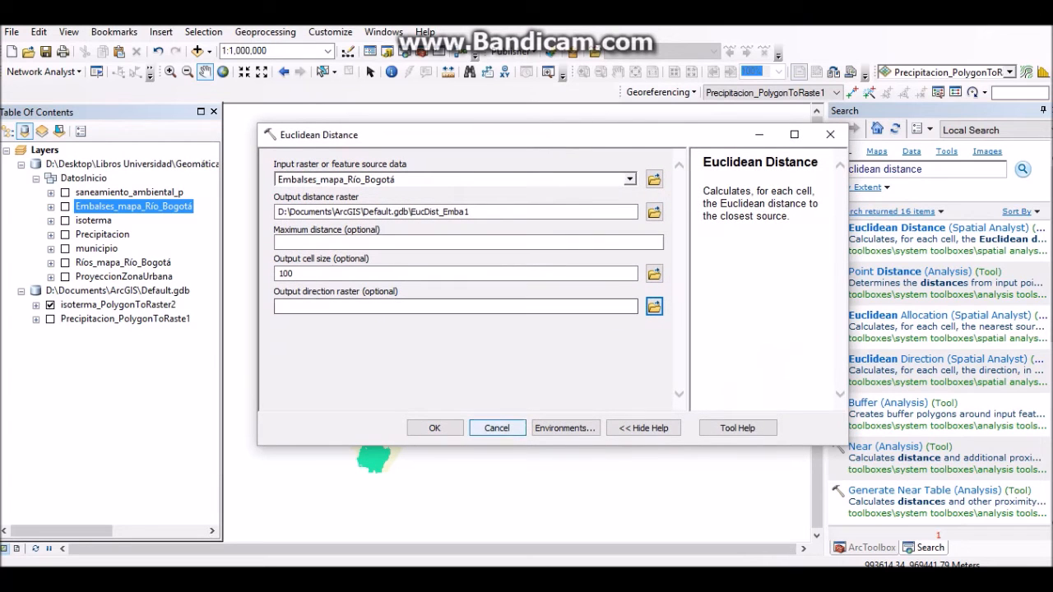
pyautogui.click(543, 427)
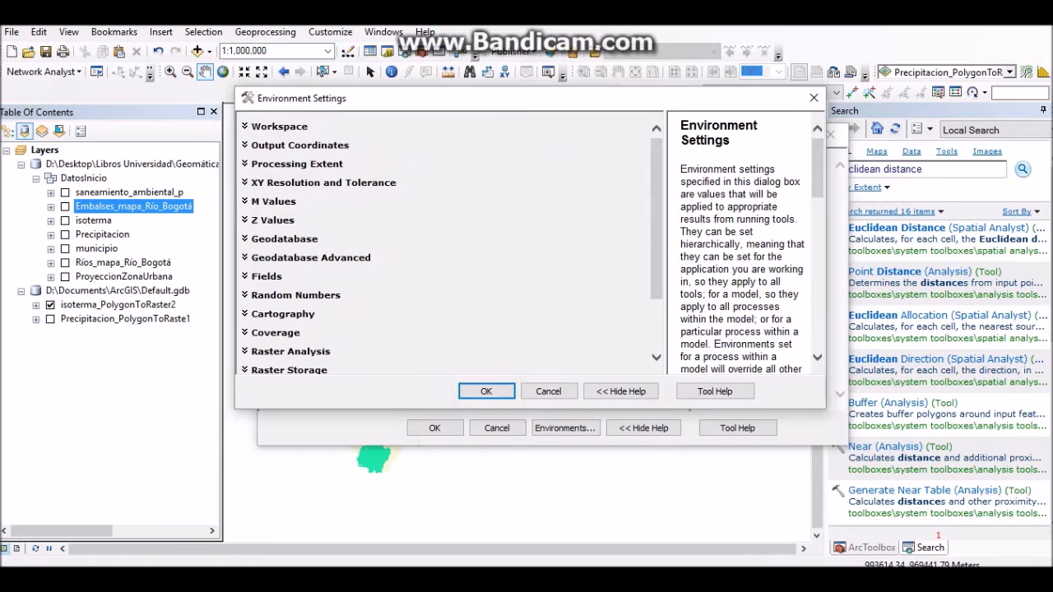
pyautogui.click(814, 98)
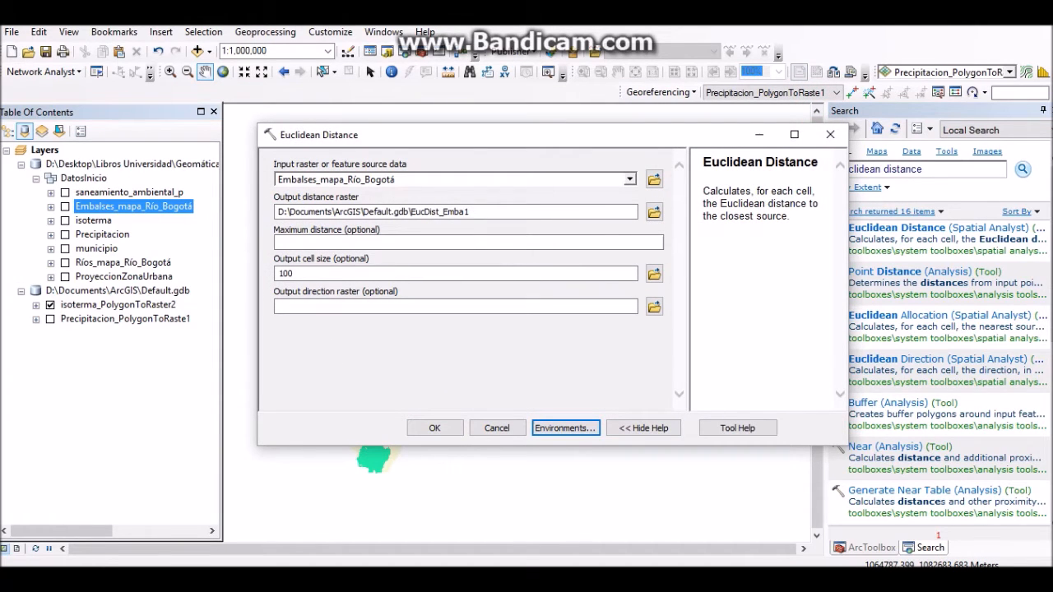
# Set the processing extent to Same as layer municipio and run Euclidean Distance for the reservoirs
pyautogui.click(564, 427)
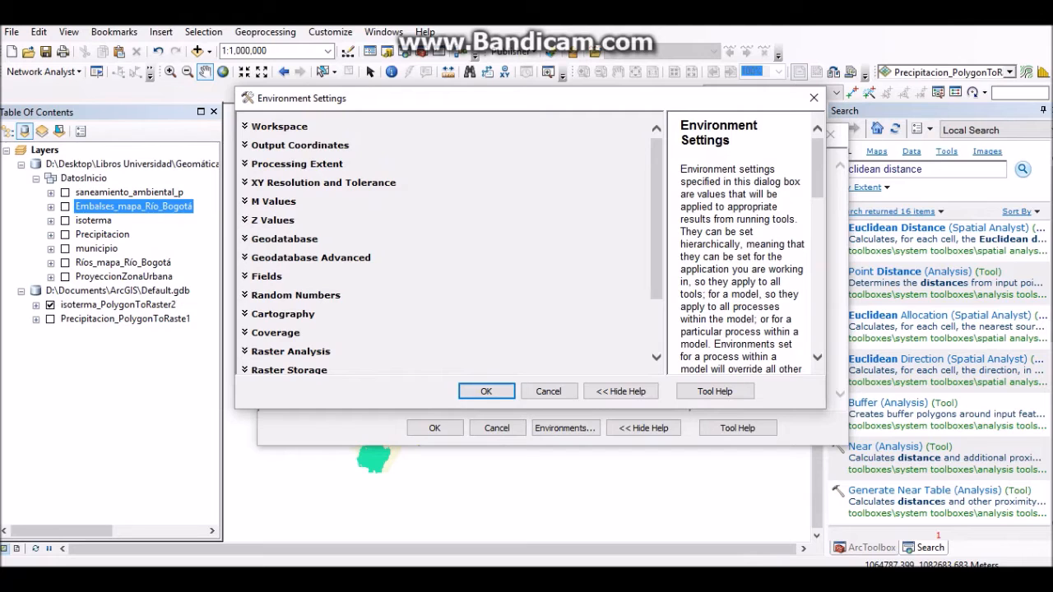
pyautogui.click(288, 164)
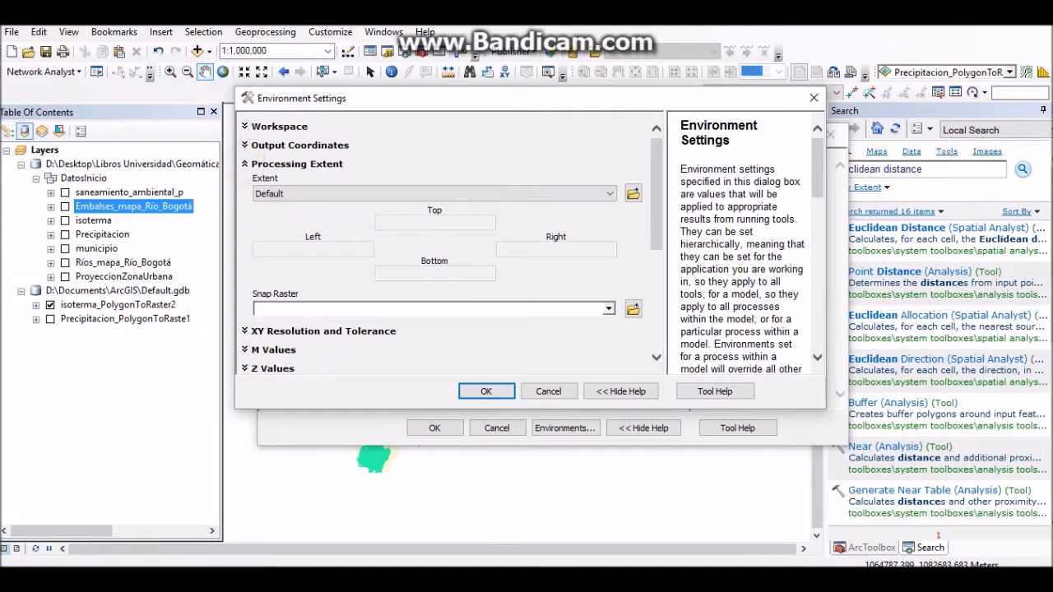
pyautogui.click(382, 194)
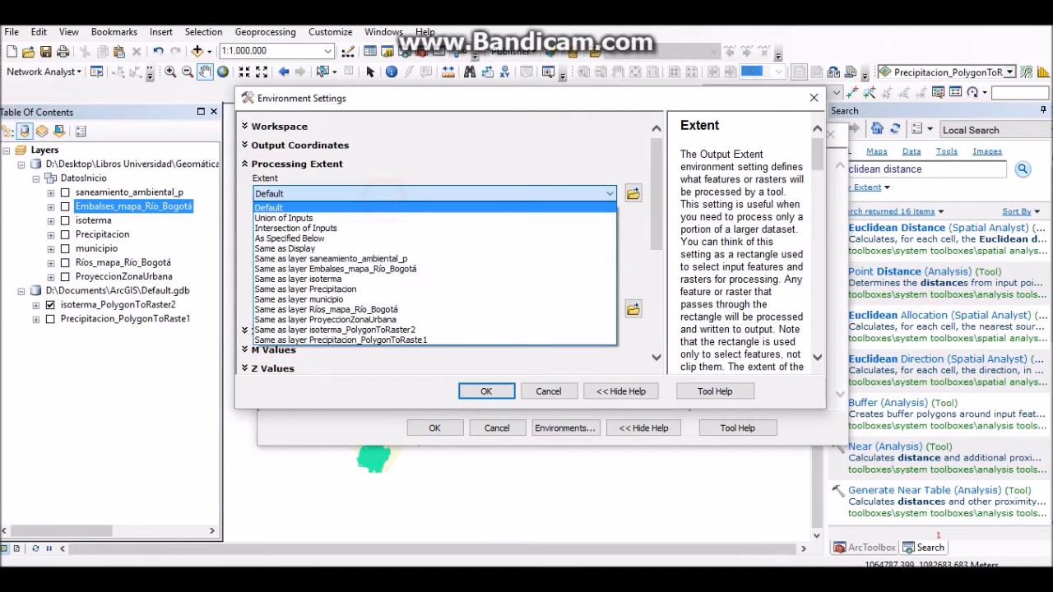
pyautogui.click(341, 300)
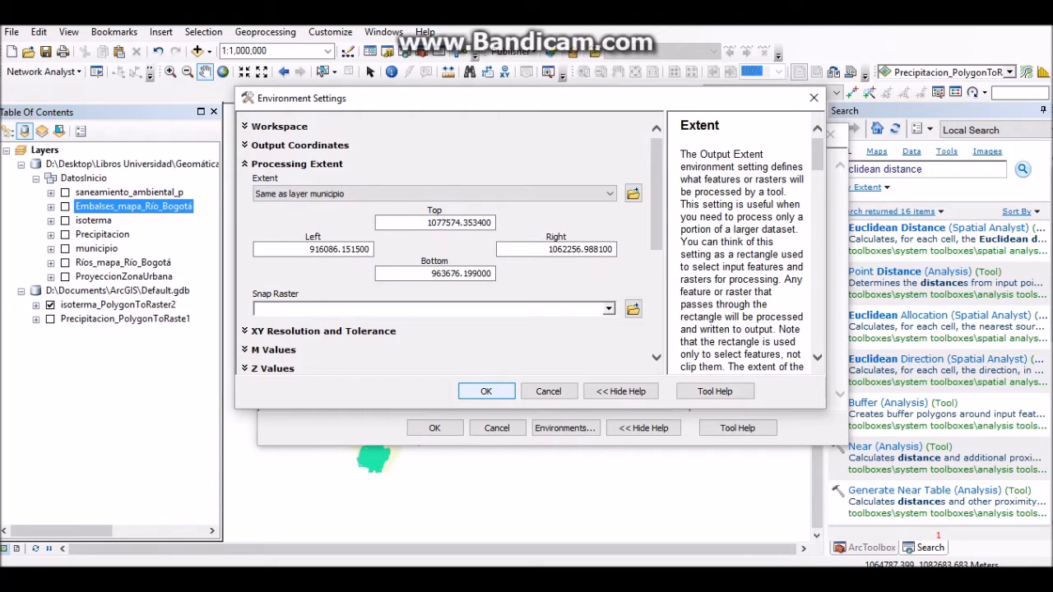
pyautogui.click(477, 390)
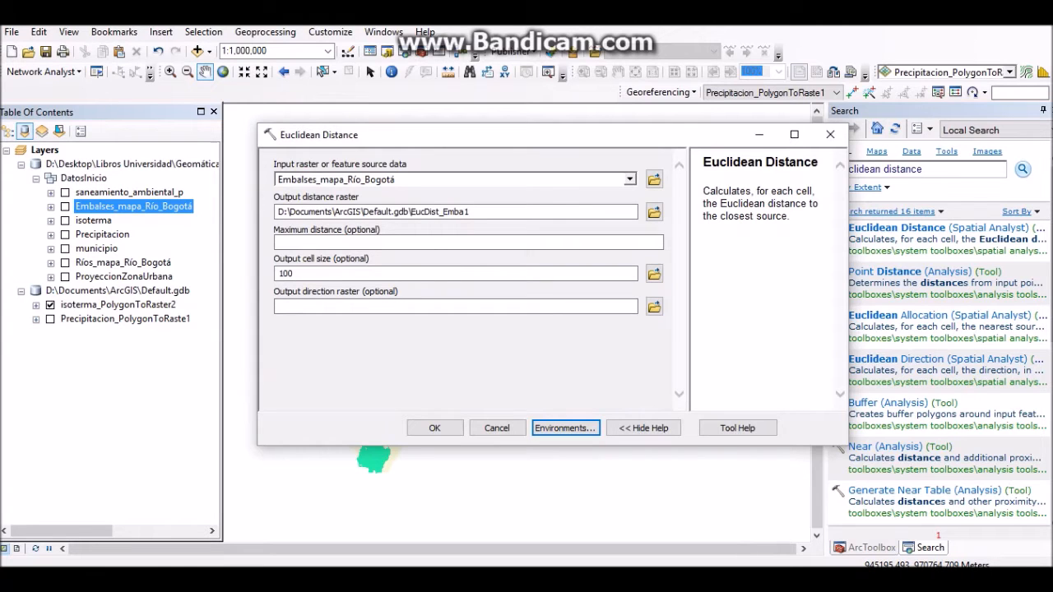
pyautogui.click(436, 427)
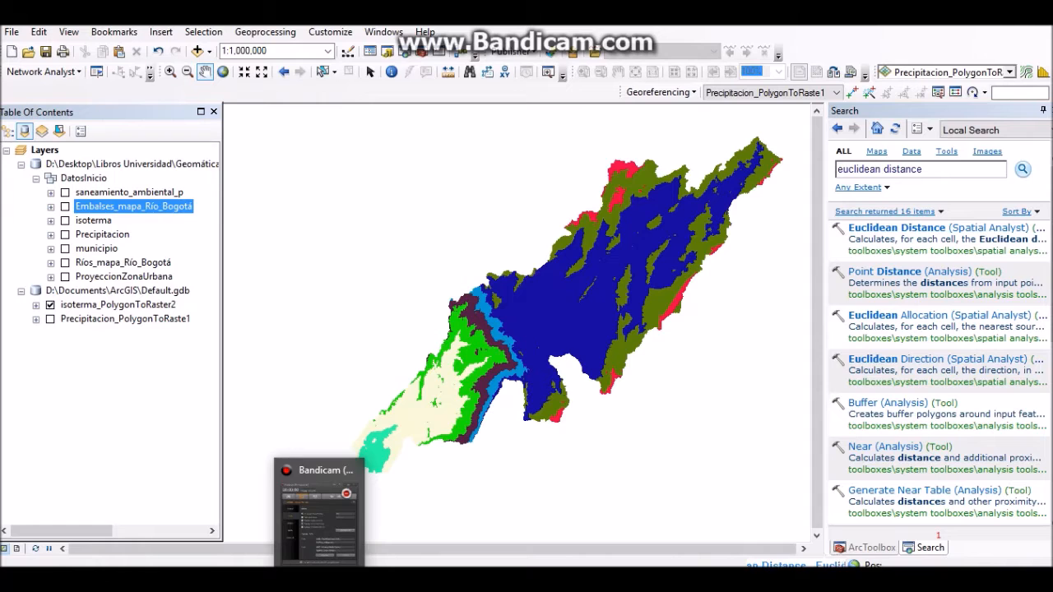
# Hide isoterma_PolygonToRaster2, compare Embalses_mapa_Río_Bogotá over the EucDist_Emba1 raster, and switch off the distance raster
pyautogui.click(50, 304)
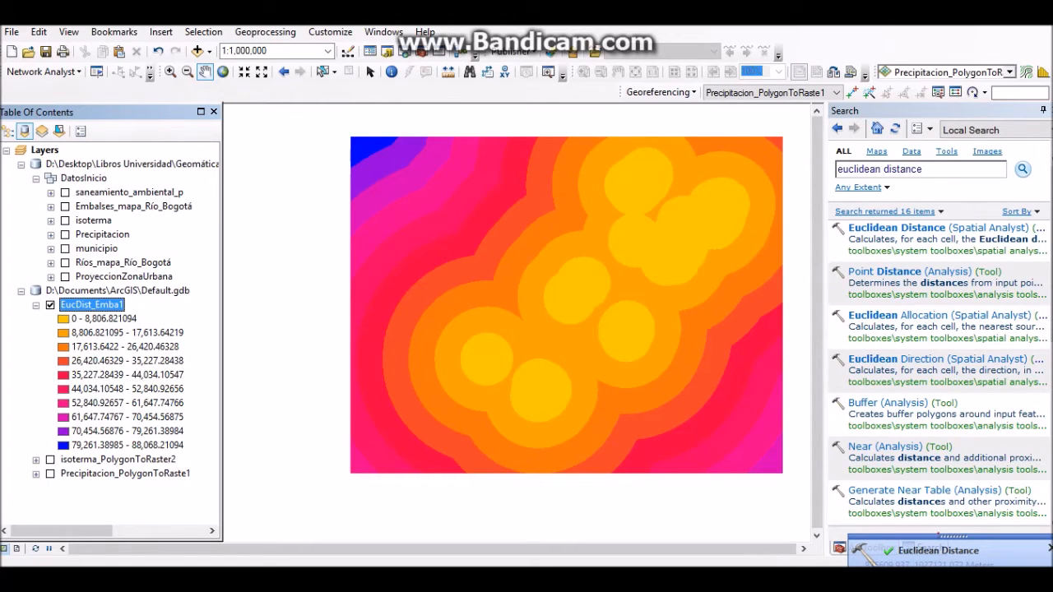
pyautogui.click(50, 304)
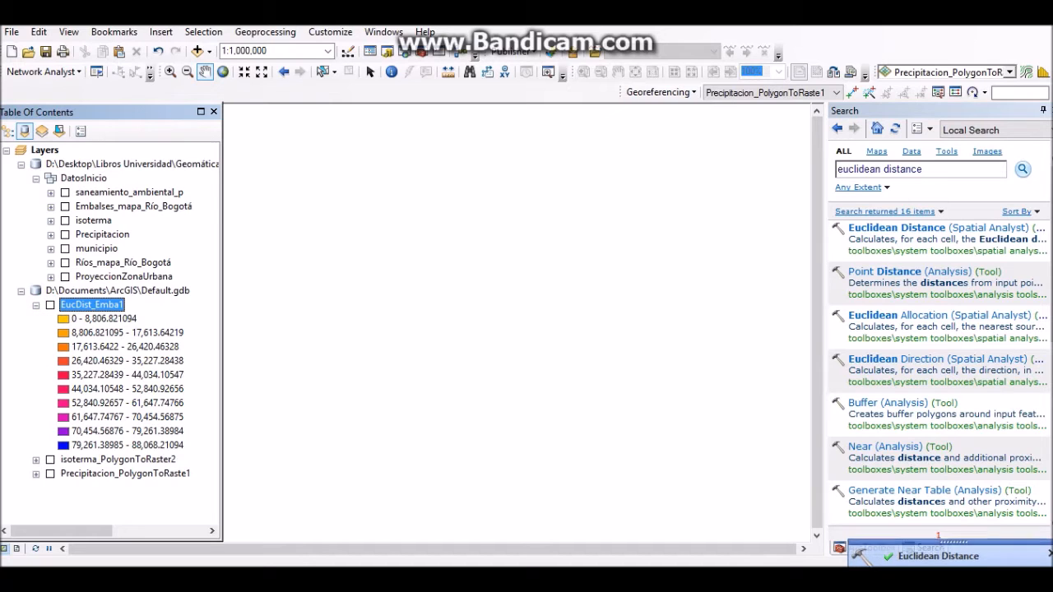
pyautogui.click(65, 207)
pyautogui.click(50, 304)
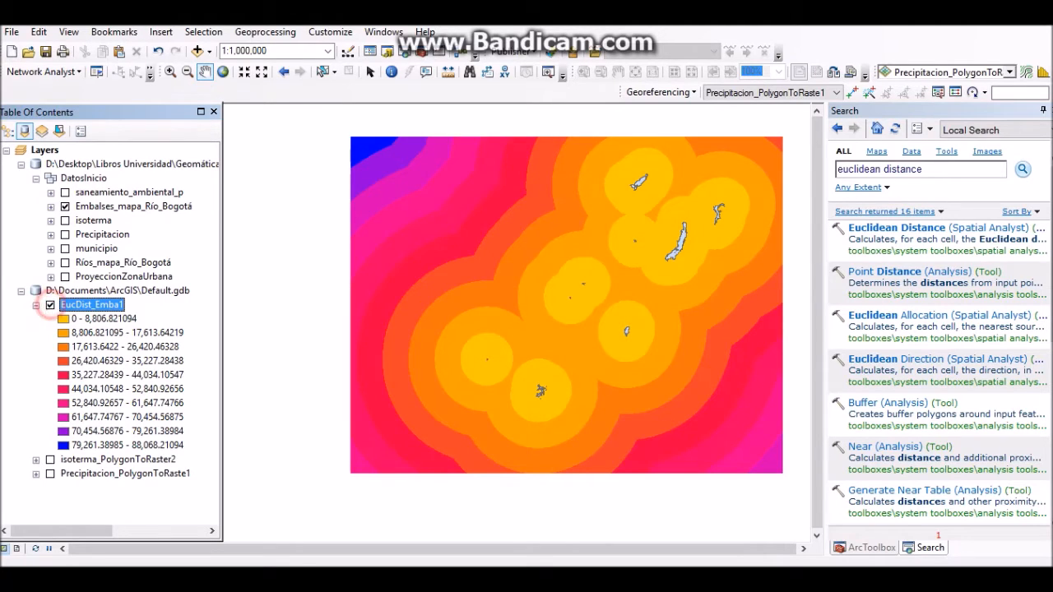
pyautogui.click(50, 304)
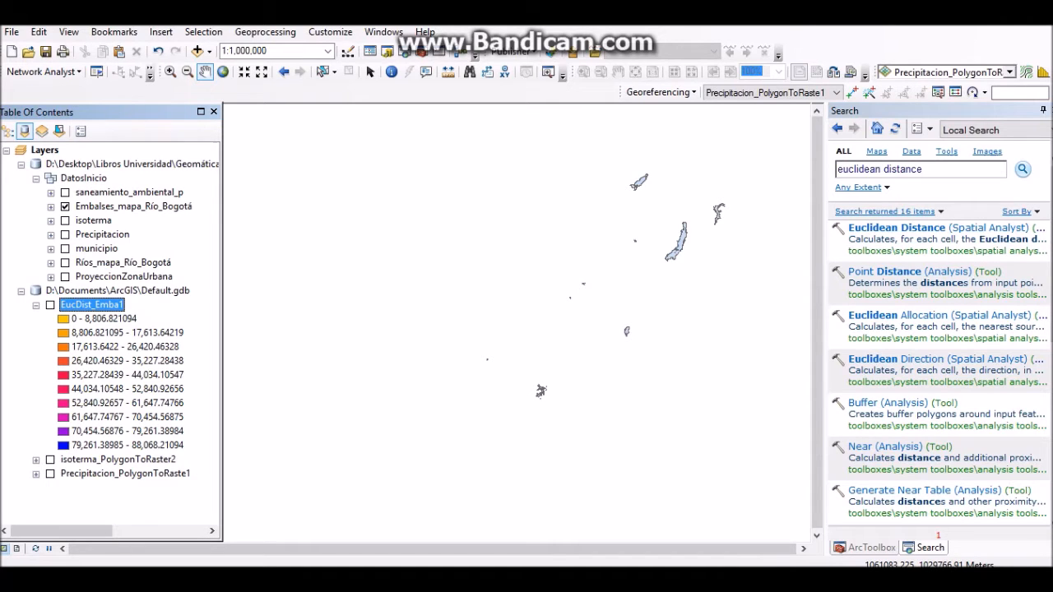
# Open Euclidean Distance with Ríos_mapa_Río_Bogotá as the source data and set the output cell size to 100
pyautogui.click(887, 228)
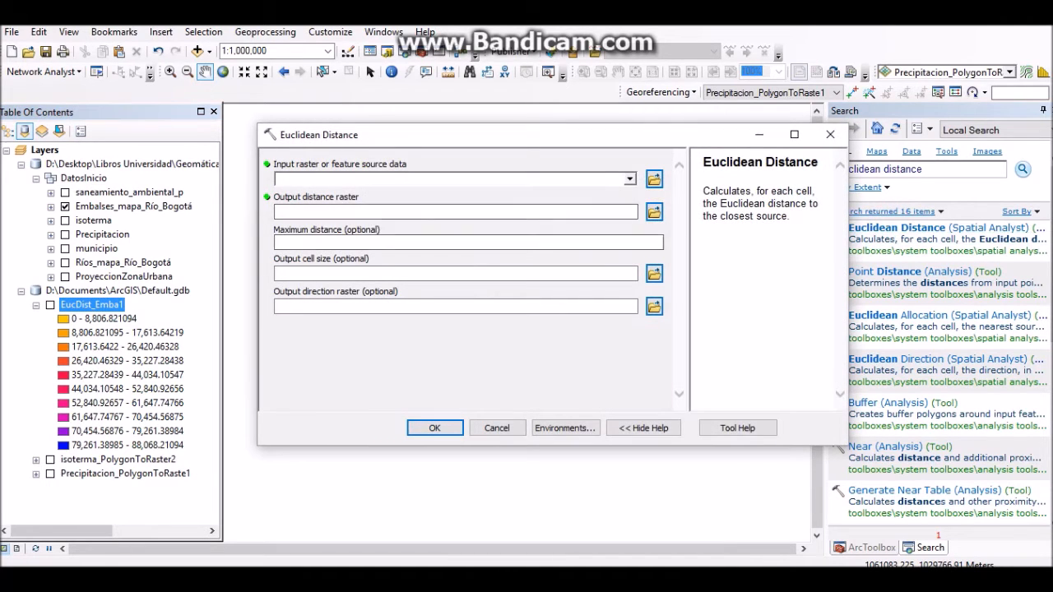
pyautogui.click(122, 262)
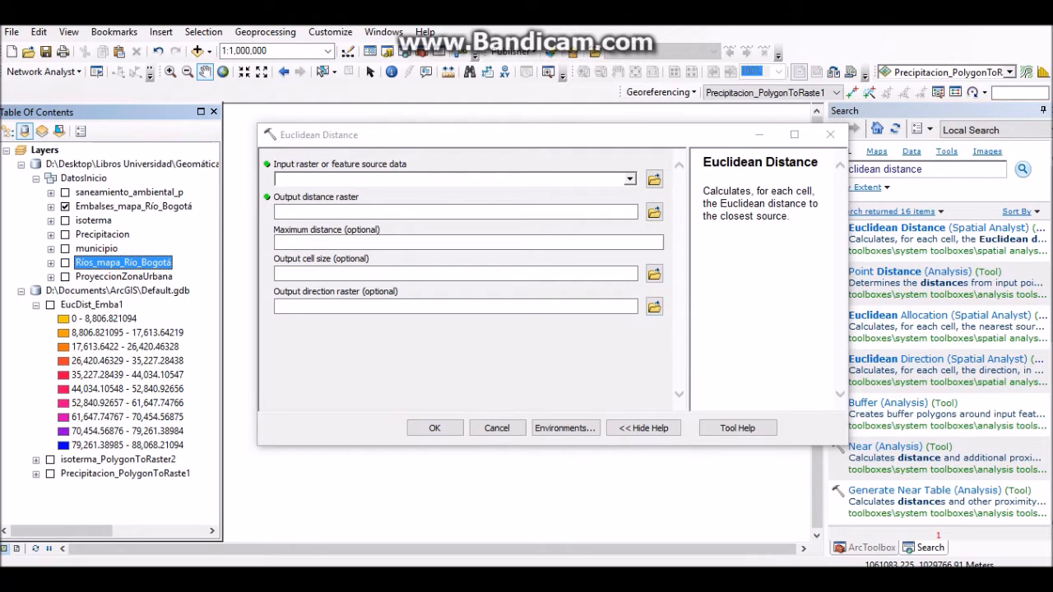
pyautogui.moveTo(122, 263); pyautogui.dragTo(370, 179)
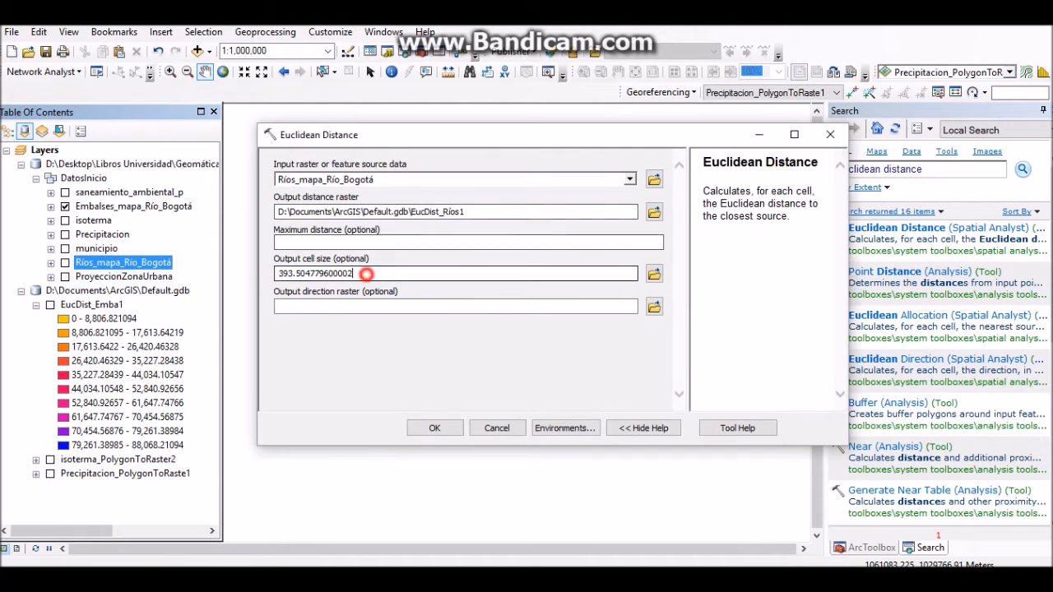
pyautogui.doubleClick(367, 273)
pyautogui.write('100')
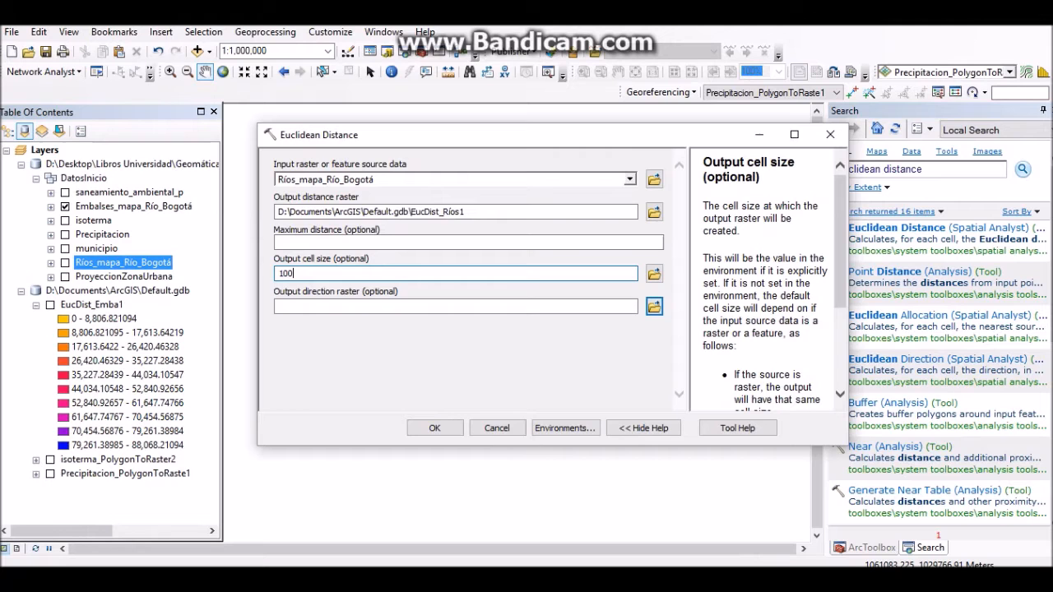
# Set the processing extent to Same as layer municipio and run Euclidean Distance for the rivers
pyautogui.click(592, 428)
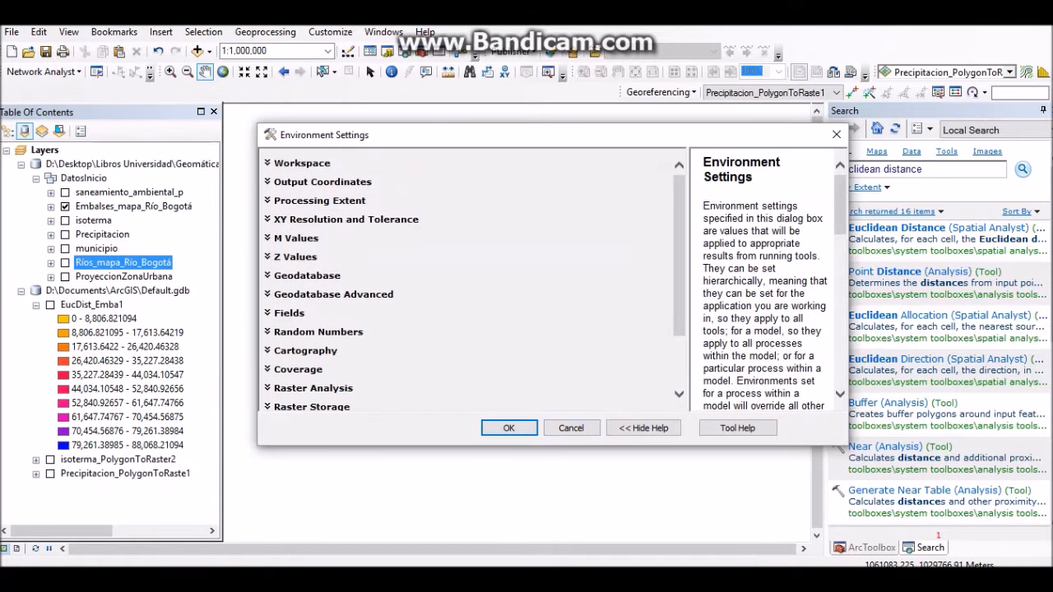
pyautogui.click(320, 201)
pyautogui.click(456, 231)
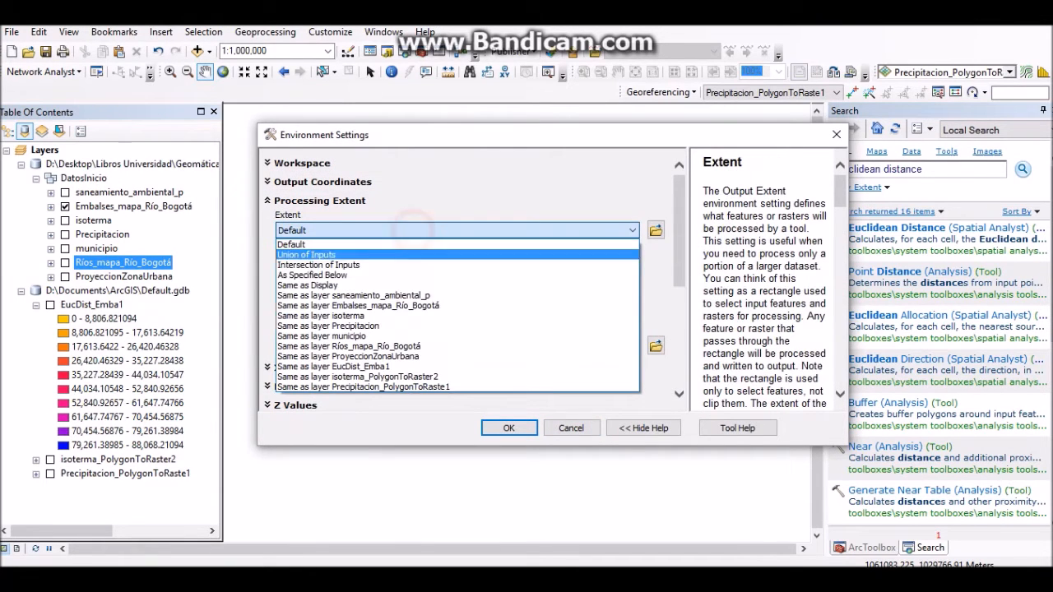
pyautogui.click(391, 335)
pyautogui.click(503, 428)
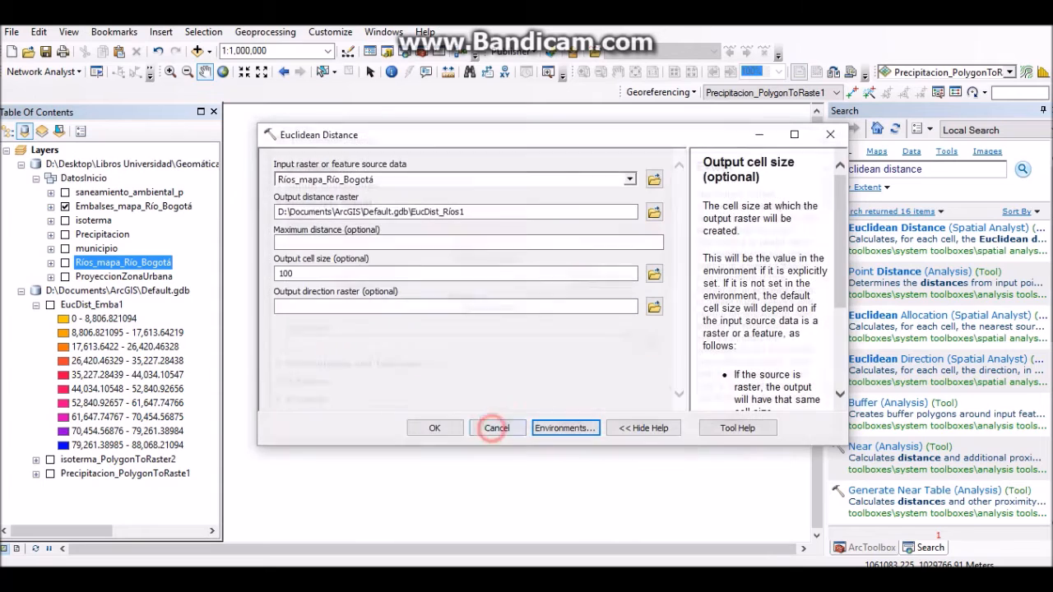
pyautogui.click(415, 428)
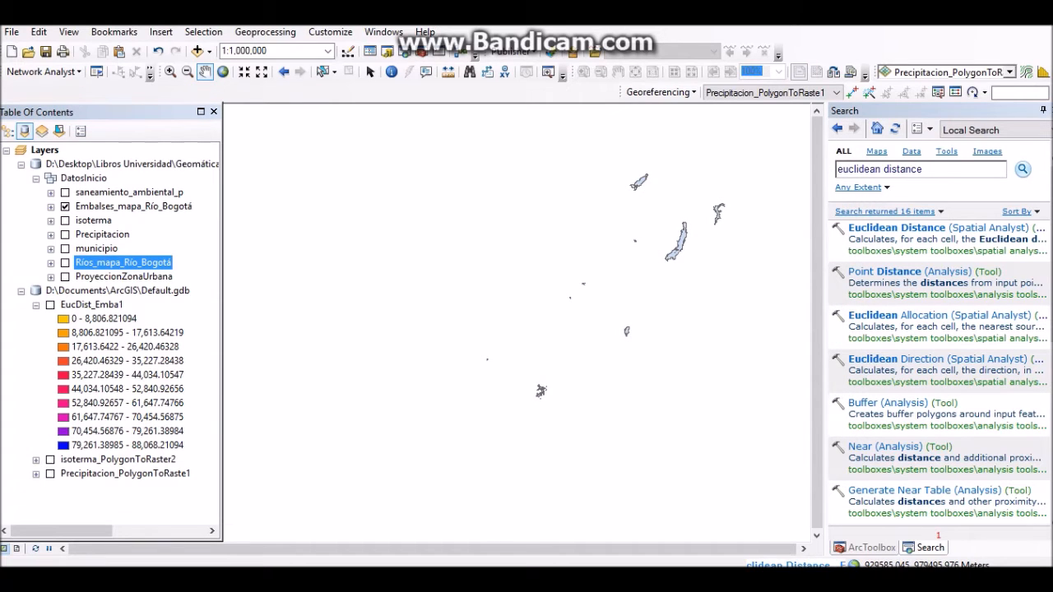
# Switch off the Embalses_mapa_Río_Bogotá layer and the EucDist_Ríos1 raster, and review the prepared rasters in the layer list
pyautogui.click(65, 207)
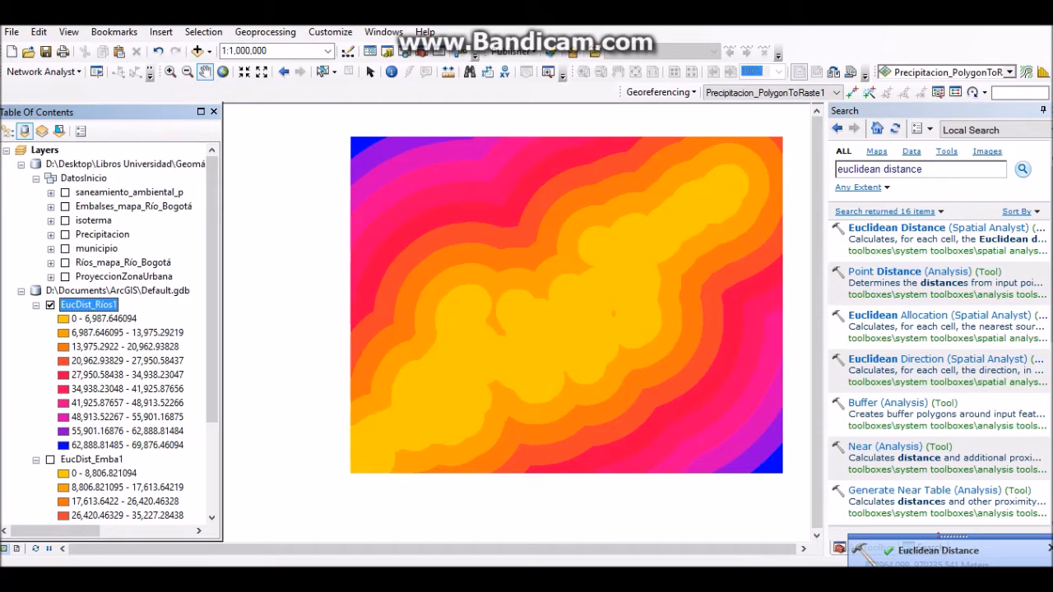
pyautogui.click(50, 304)
pyautogui.scroll(-3, 115, 329)
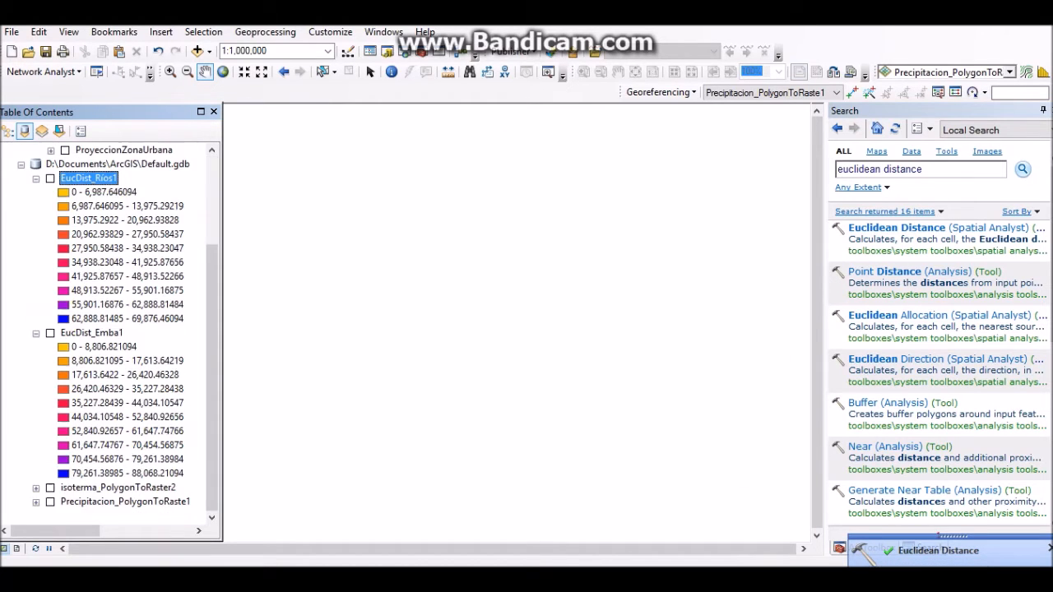
pyautogui.scroll(3, 111, 329)
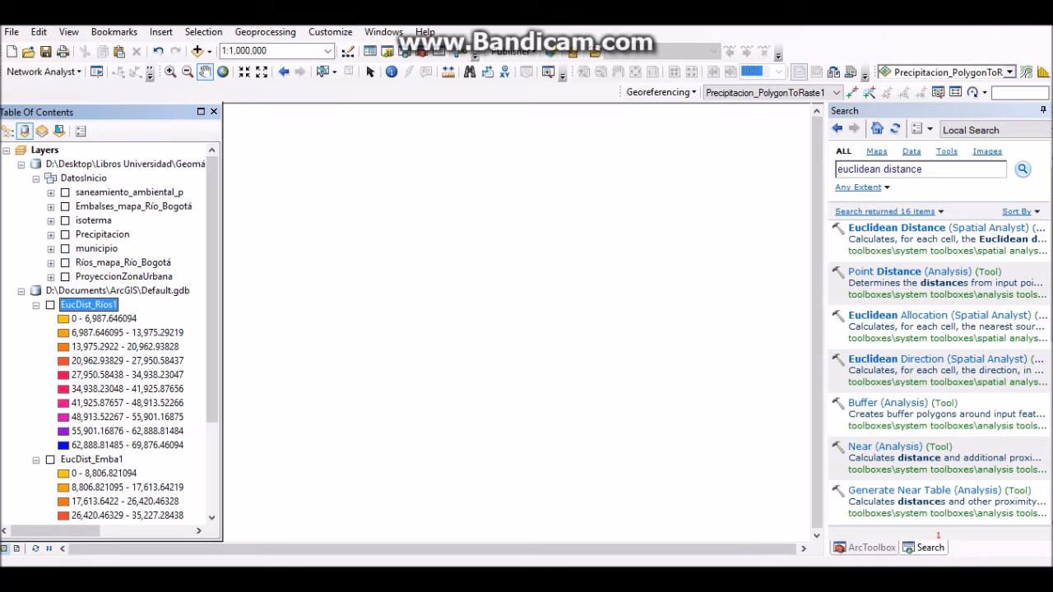
pyautogui.scroll(-3, 111, 329)
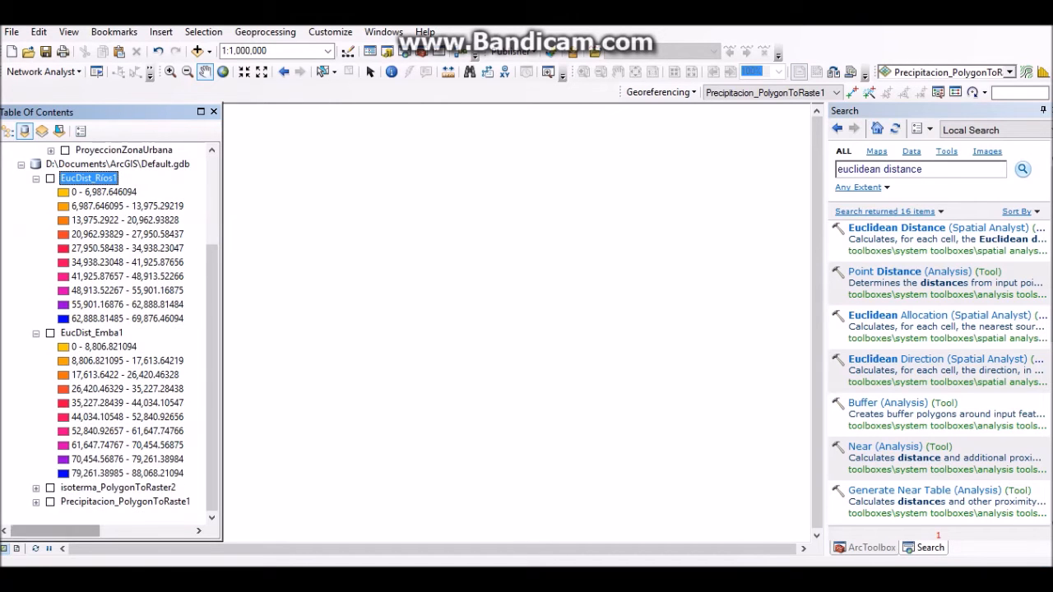
pyautogui.scroll(3, 111, 329)
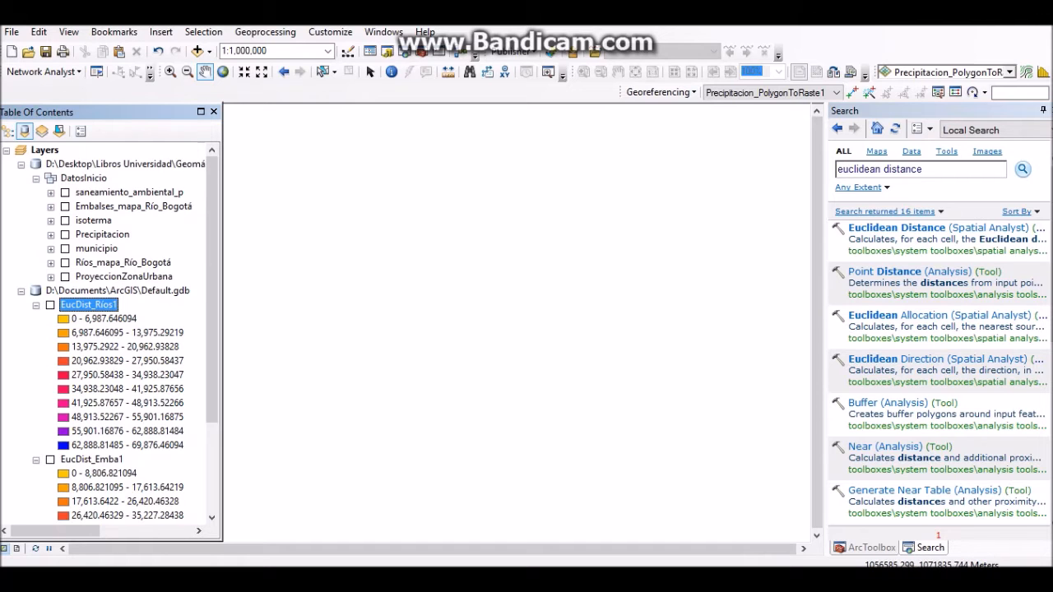
# Clear the tool search text, highlight the temperature and precipitation criterion in the Word document, and return to ArcMap
pyautogui.click(940, 167)
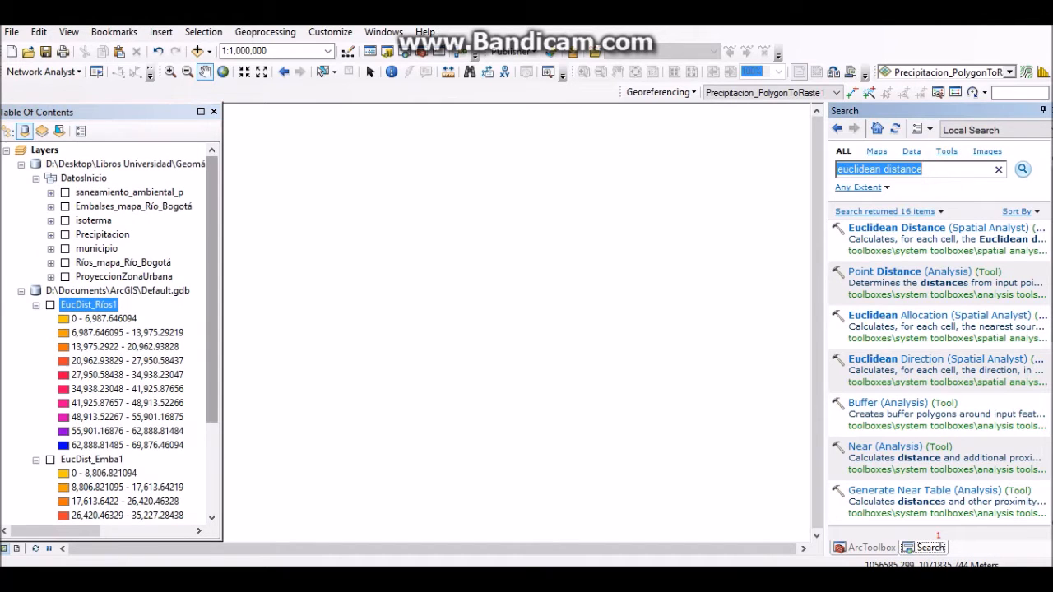
pyautogui.press('BackSpace')
pyautogui.hotkey('alt', 'Tab')
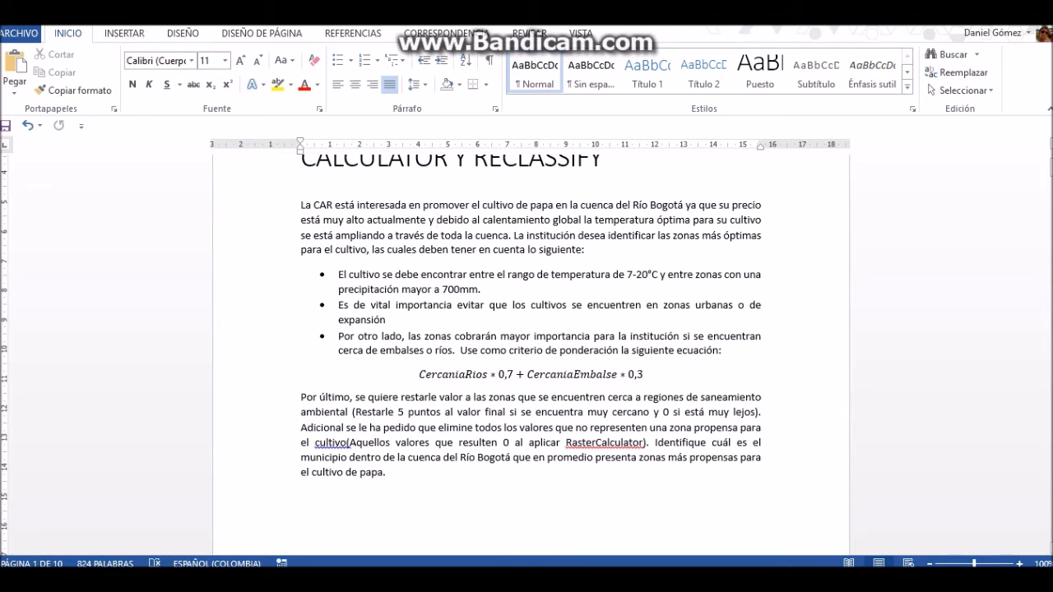
pyautogui.moveTo(333, 274); pyautogui.dragTo(487, 289)
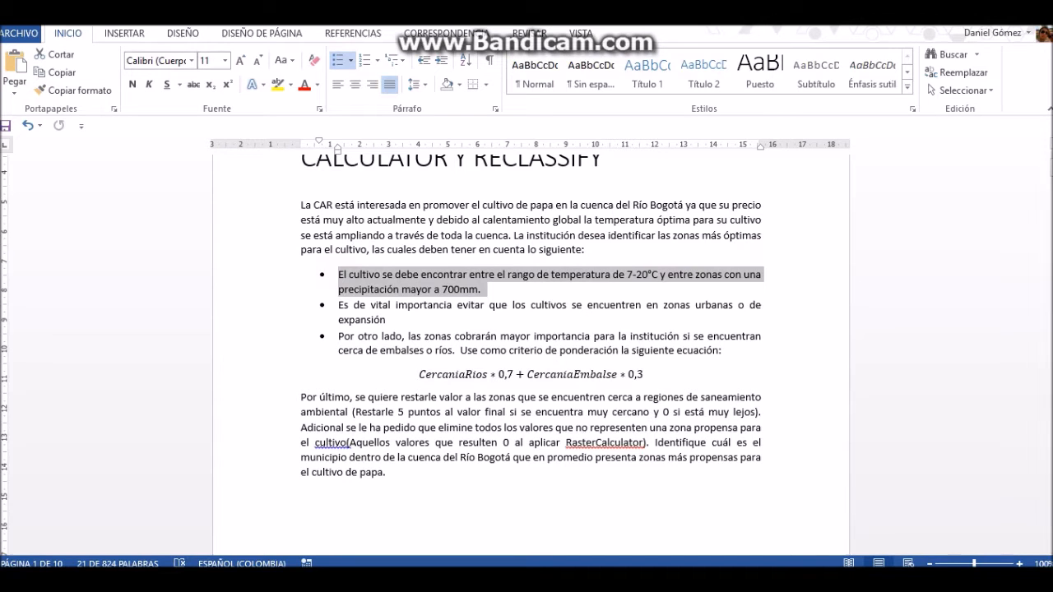
pyautogui.hotkey('alt', 'Tab')
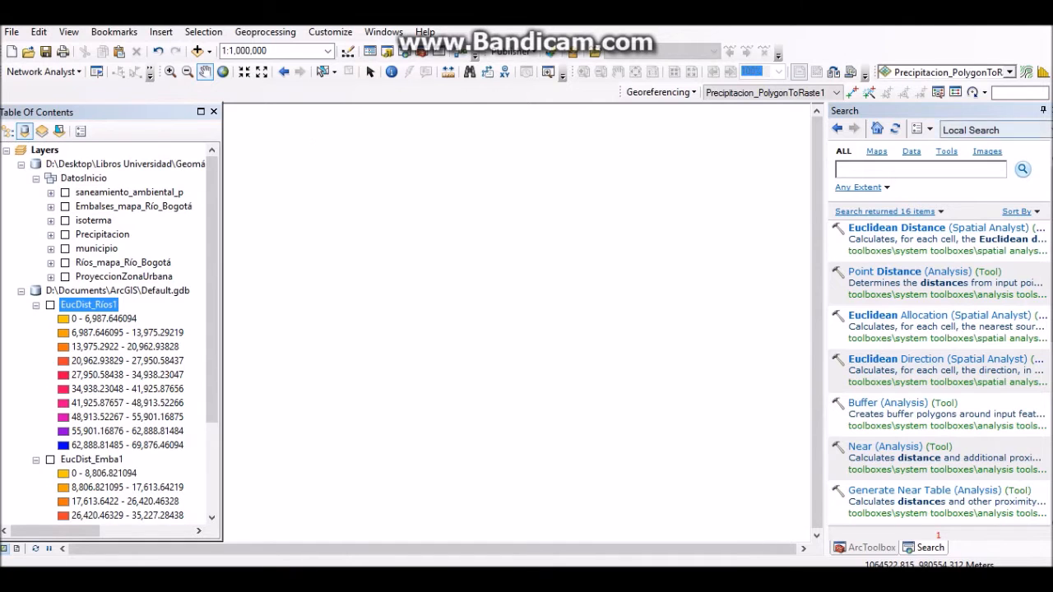
# Search for "raster calculator" and open the Raster Calculator (Spatial Analyst) tool
pyautogui.click(928, 168)
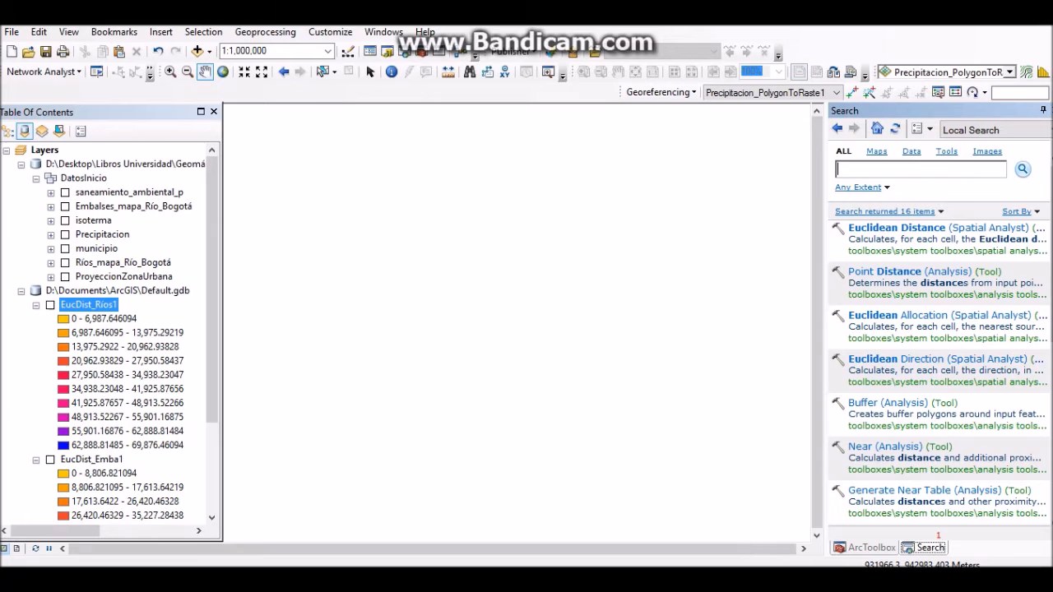
pyautogui.hotkey('alt', 'Tab')
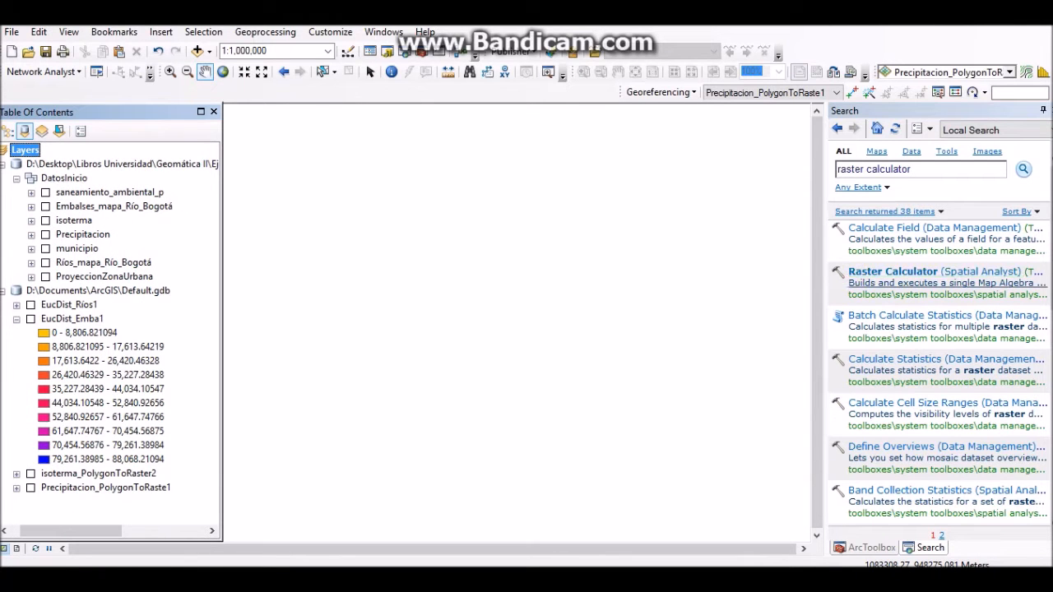
pyautogui.click(885, 271)
# Look through the Raster Calculator's available functions and insert the conditional Con function into the Map Algebra expression
pyautogui.scroll(-3, 612, 251)
pyautogui.scroll(-8, 613, 251)
pyautogui.scroll(12, 612, 251)
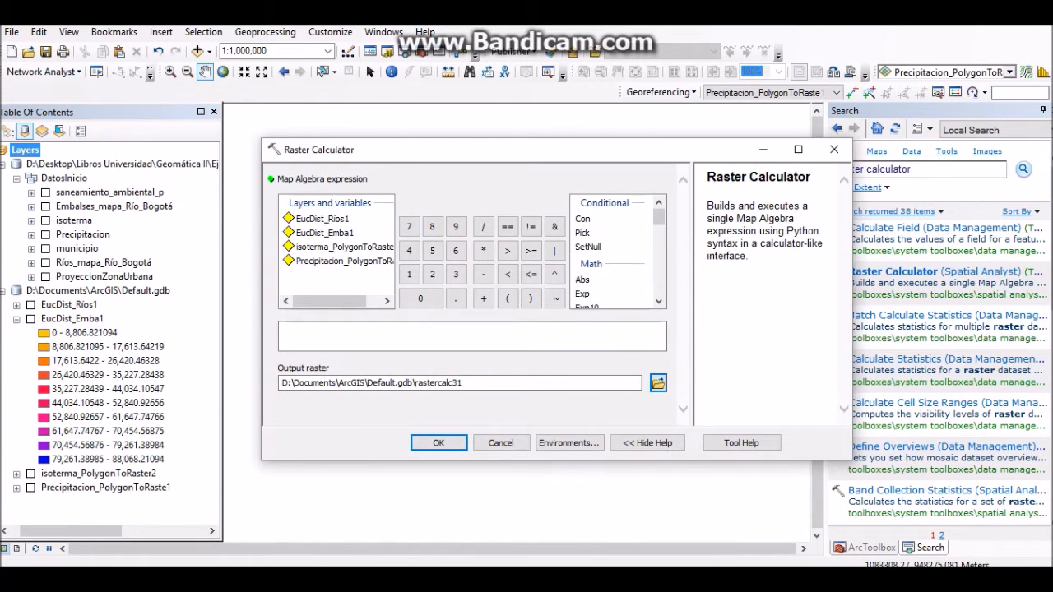
pyautogui.click(582, 218)
pyautogui.click(659, 220)
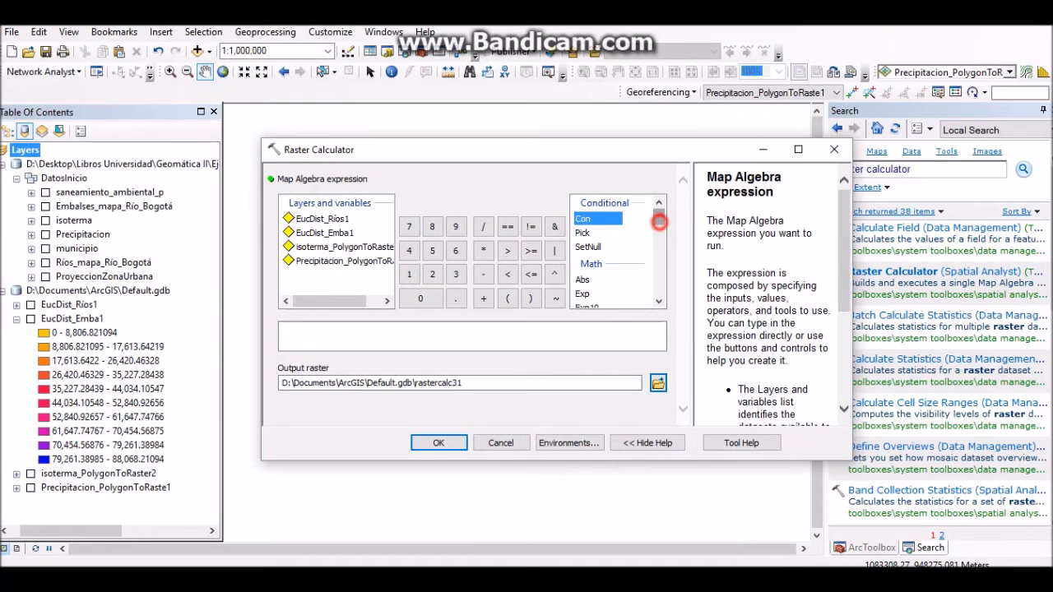
pyautogui.click(579, 230)
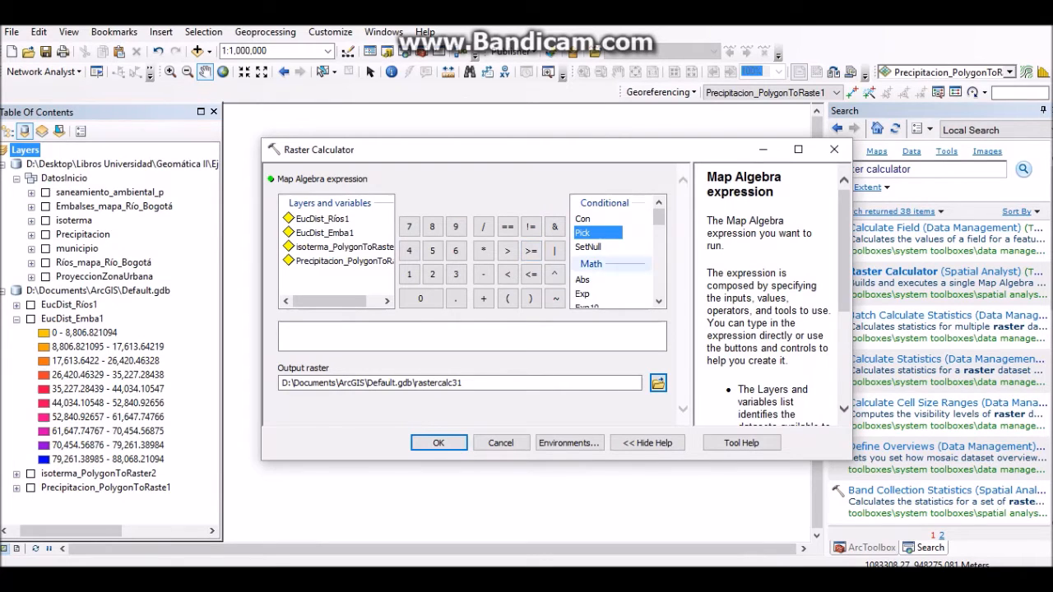
pyautogui.moveTo(658, 217); pyautogui.dragTo(659, 258)
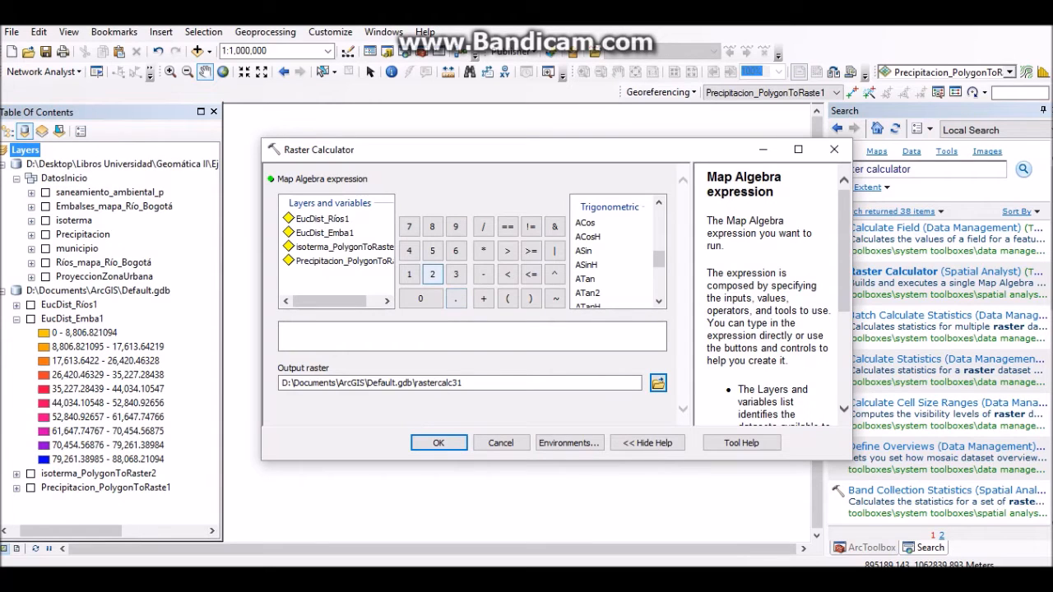
pyautogui.click(591, 233)
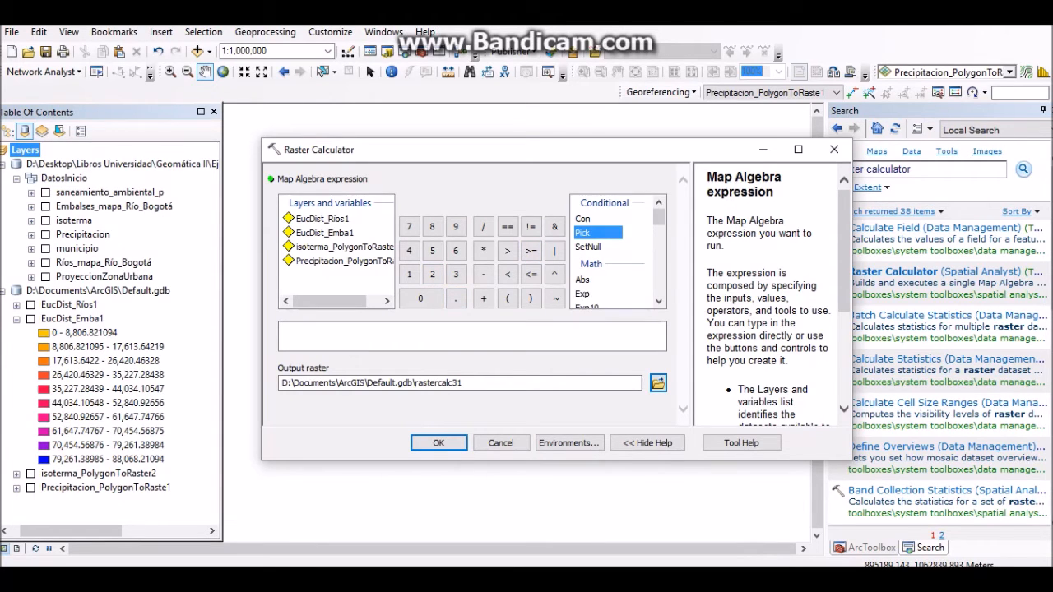
pyautogui.doubleClick(585, 220)
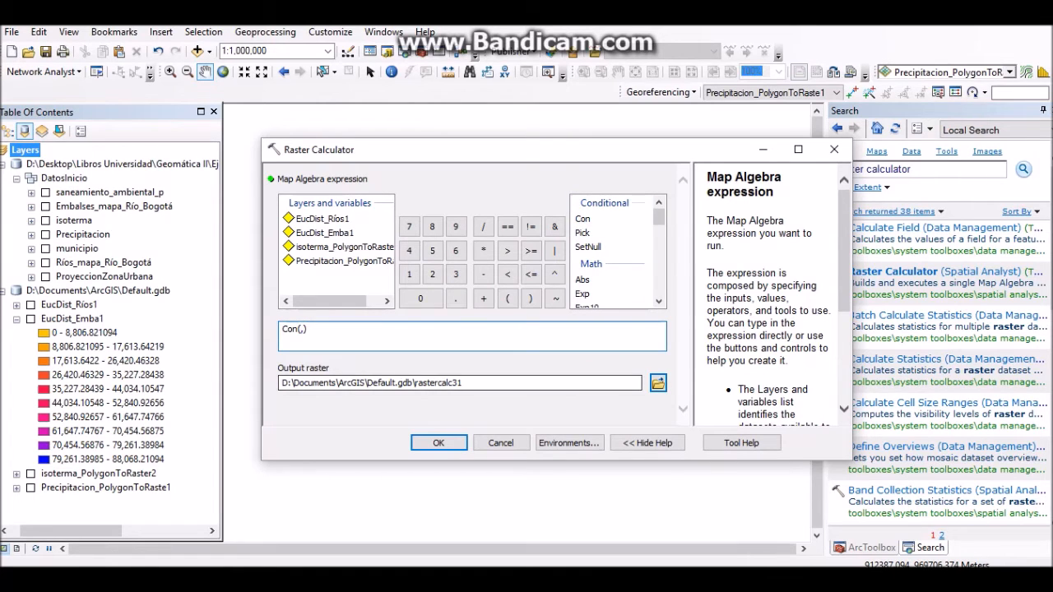
# Fill the first Con condition with "isoterma_PolygonToRaster2" >= 7,1,0, checking the temperature range in the Word document
pyautogui.doubleClick(346, 247)
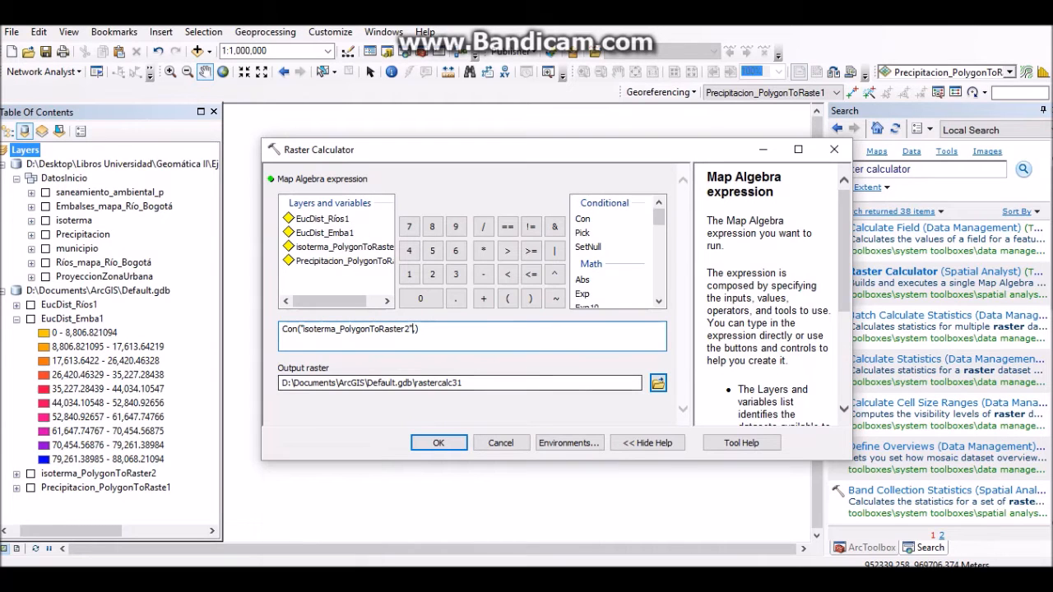
pyautogui.click(530, 250)
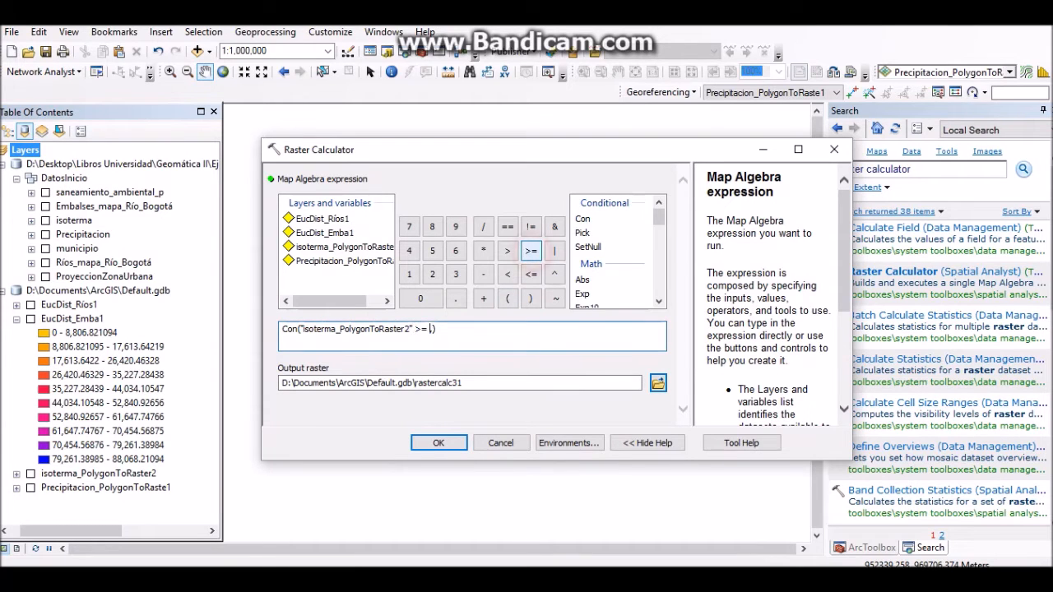
pyautogui.click(206, 527)
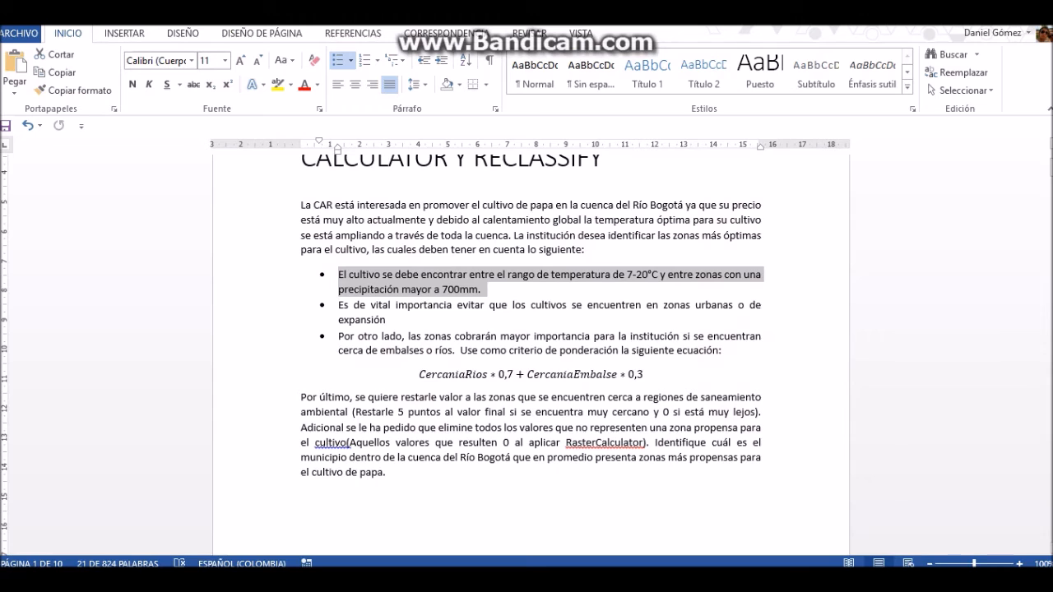
pyautogui.hotkey('alt', 'Tab')
pyautogui.write('7,')
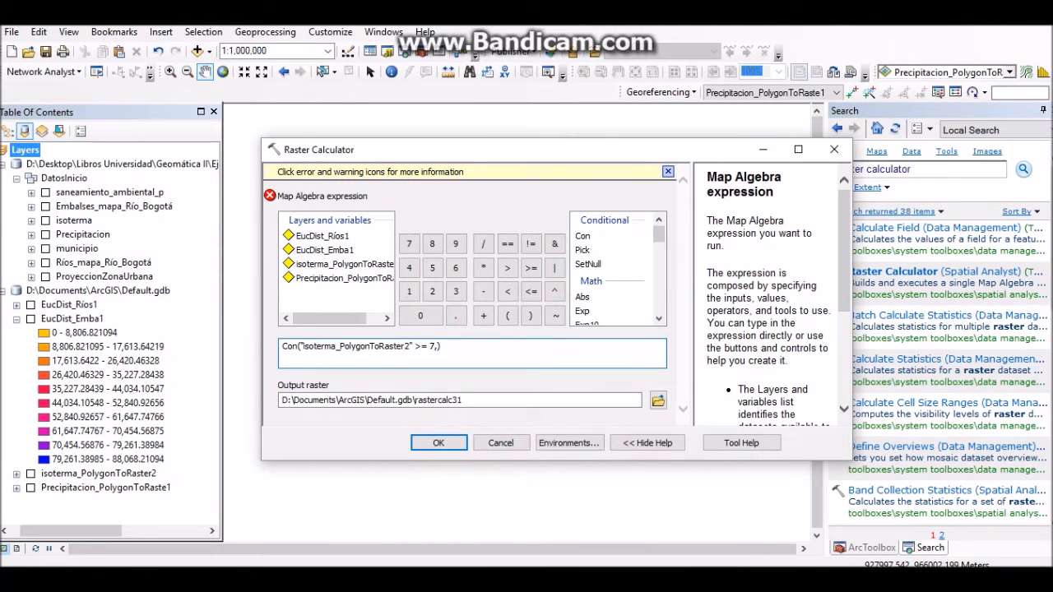
pyautogui.write('1,0')
# Append & Con("isoterma_PolygonToRaster2" <= 20,1,0) to the Map Algebra expression
pyautogui.click(554, 243)
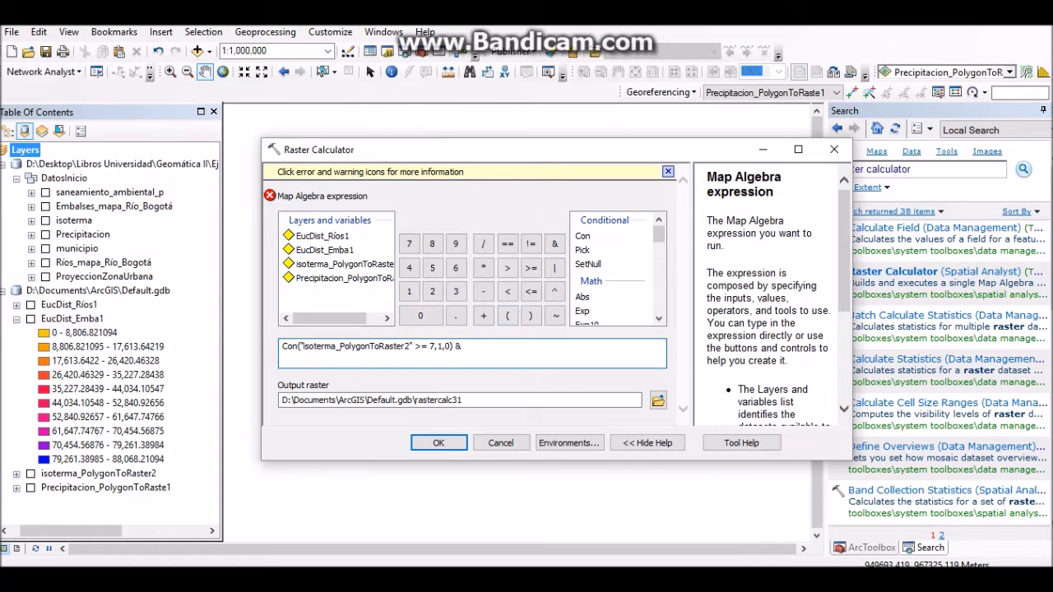
pyautogui.doubleClick(583, 236)
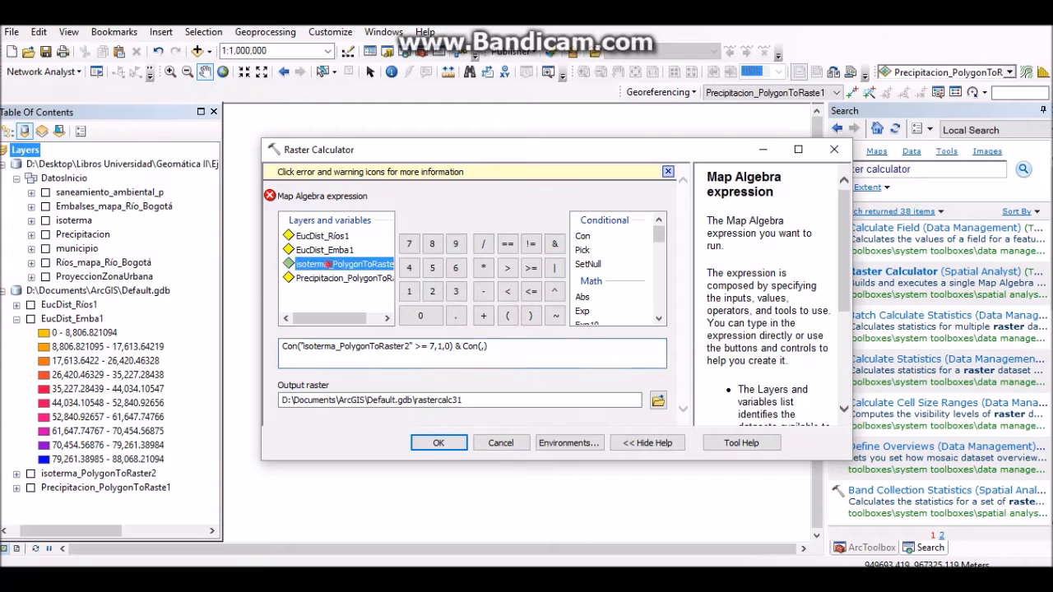
pyautogui.doubleClick(329, 263)
pyautogui.click(531, 291)
pyautogui.click(431, 291)
pyautogui.click(426, 311)
pyautogui.write(',')
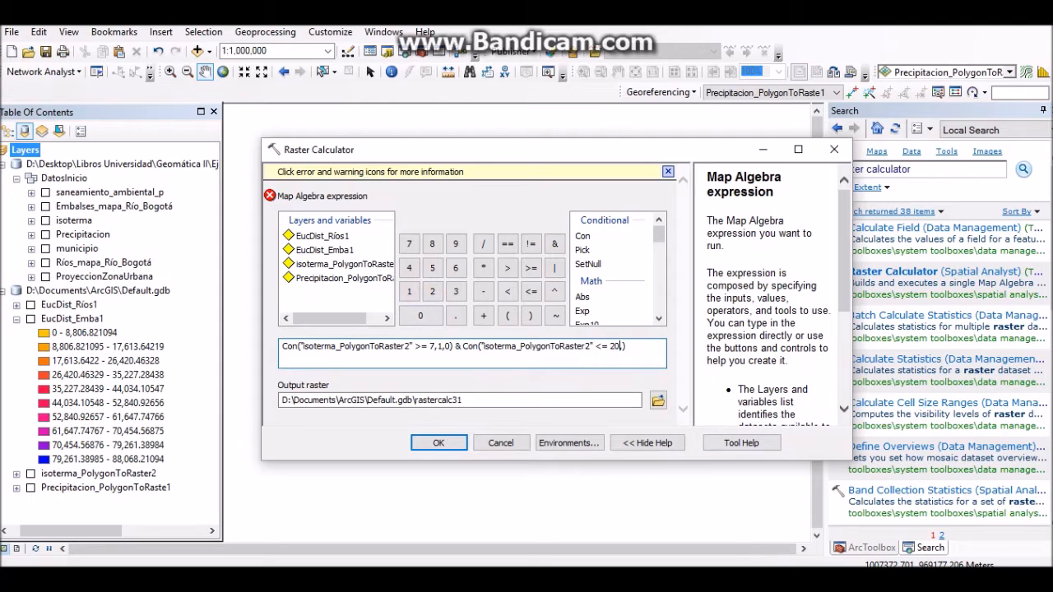
pyautogui.write('1,0')
# Append & Con("Precipitacion_PolygonToRaste1" >= 700,1,0) to the expression and run the raster calculation
pyautogui.click(550, 243)
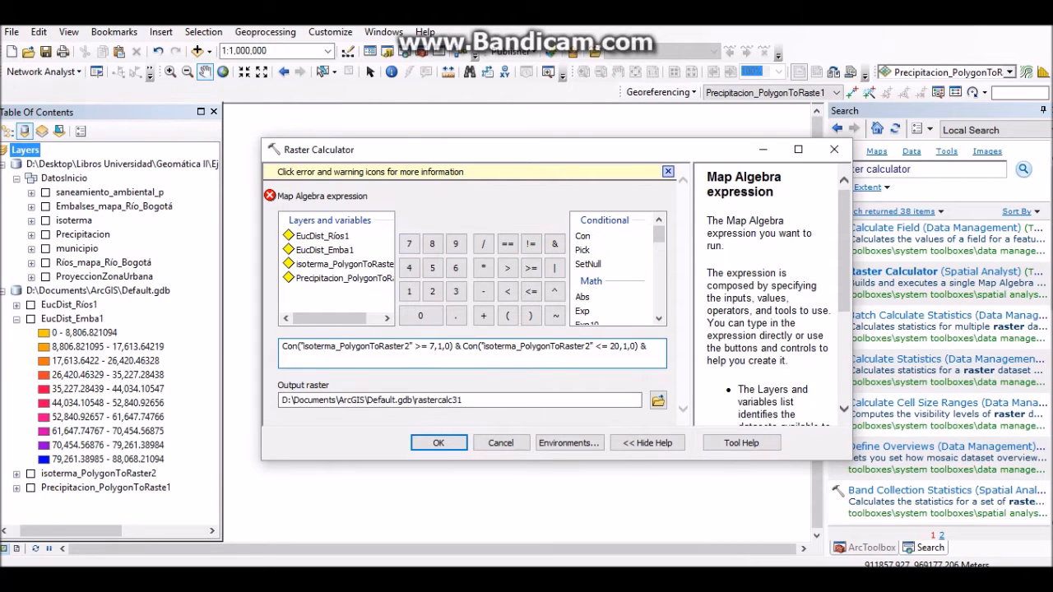
pyautogui.doubleClick(582, 236)
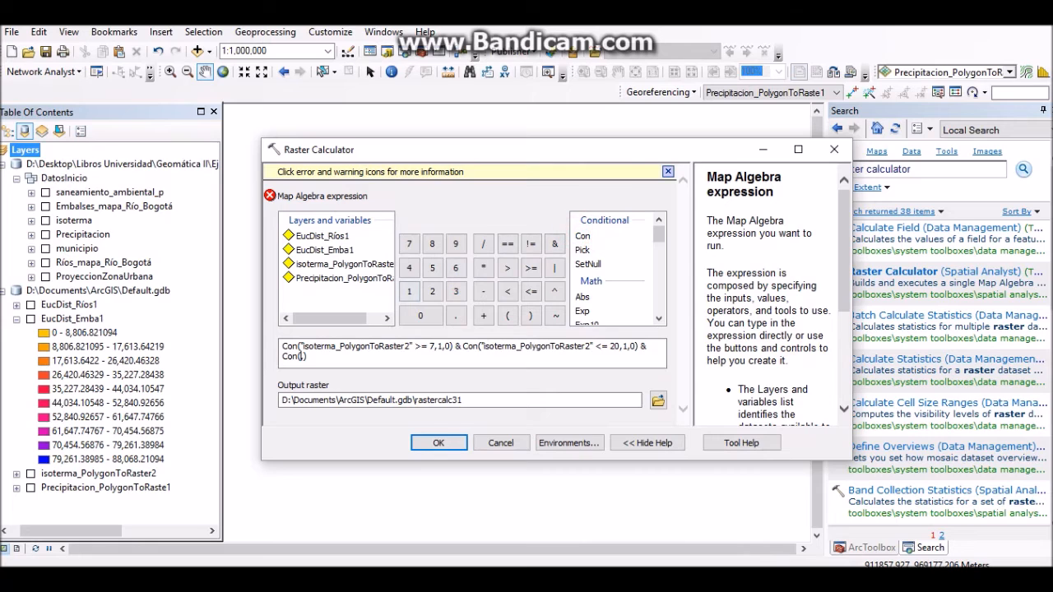
pyautogui.doubleClick(344, 278)
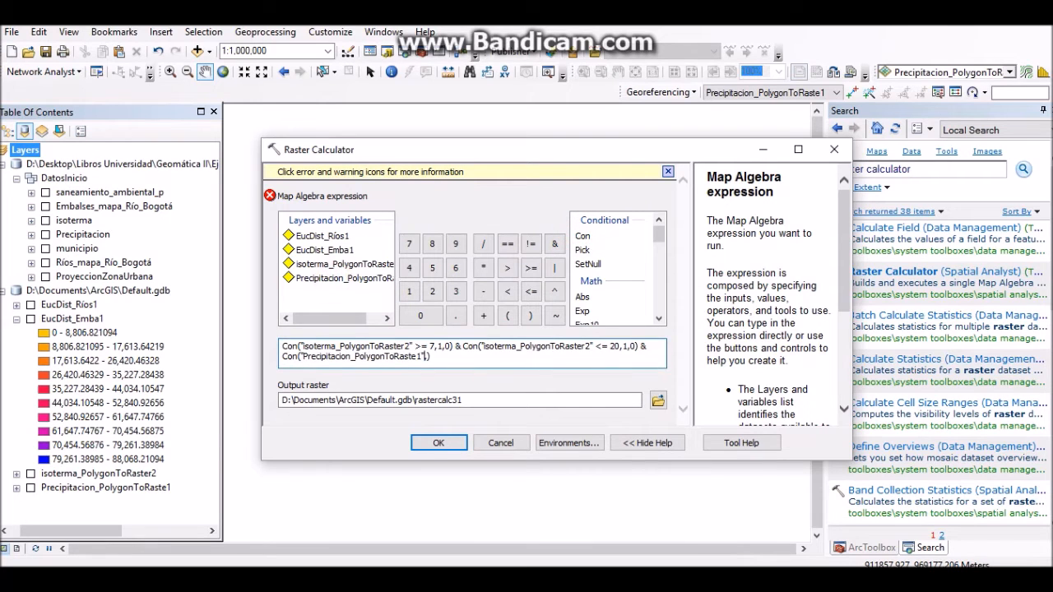
pyautogui.click(530, 267)
pyautogui.click(409, 244)
pyautogui.click(420, 316)
pyautogui.click(421, 316)
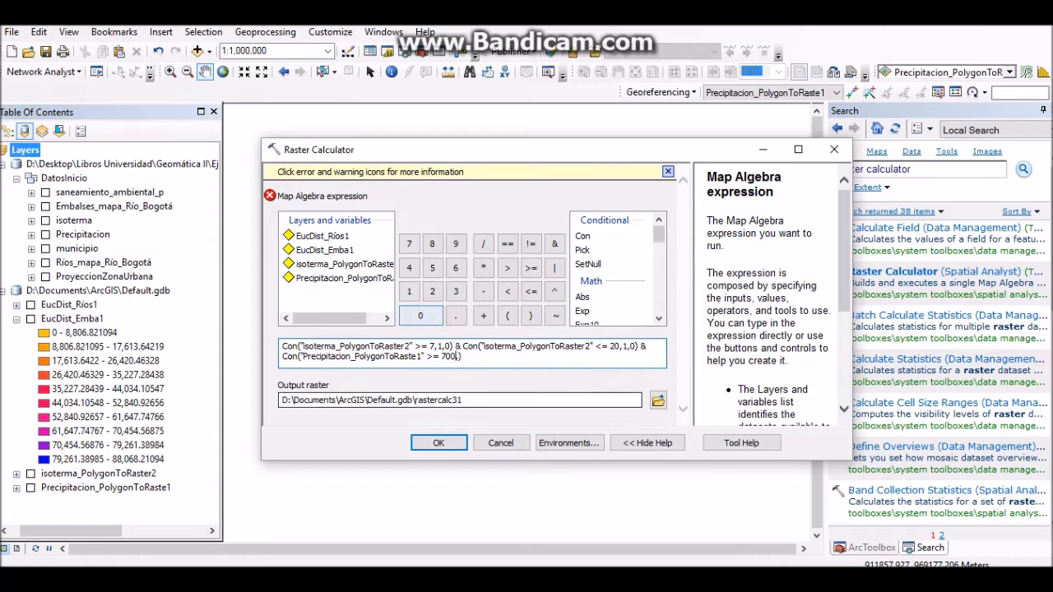
pyautogui.write(',1,0')
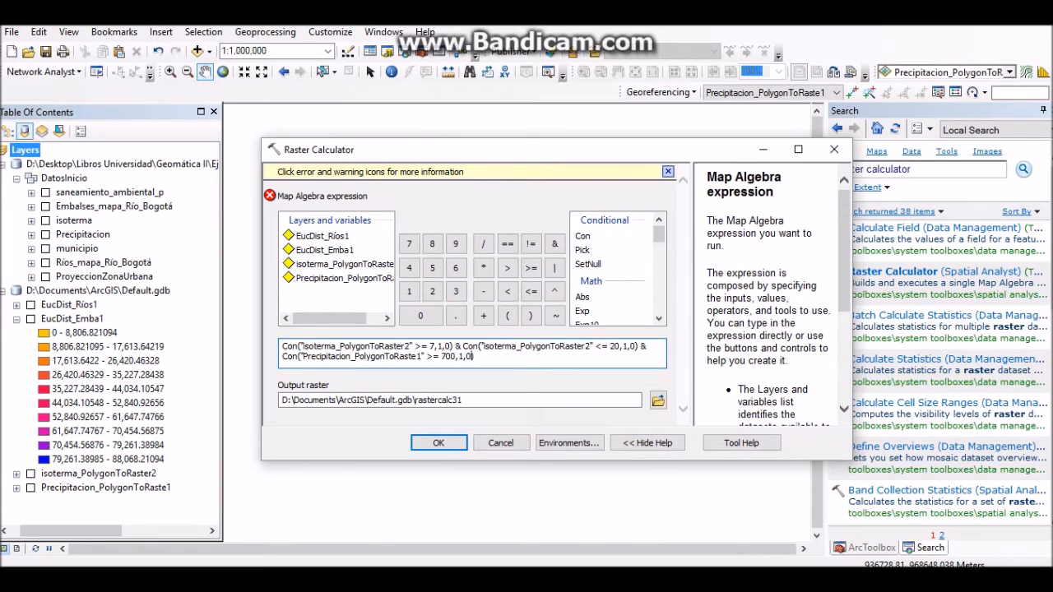
pyautogui.write(')')
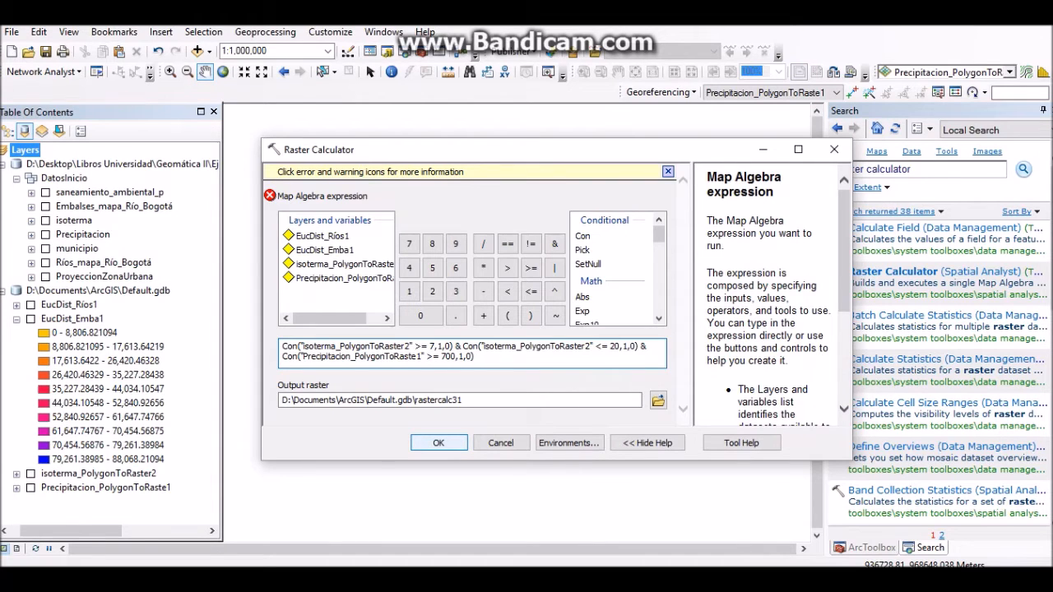
pyautogui.click(444, 441)
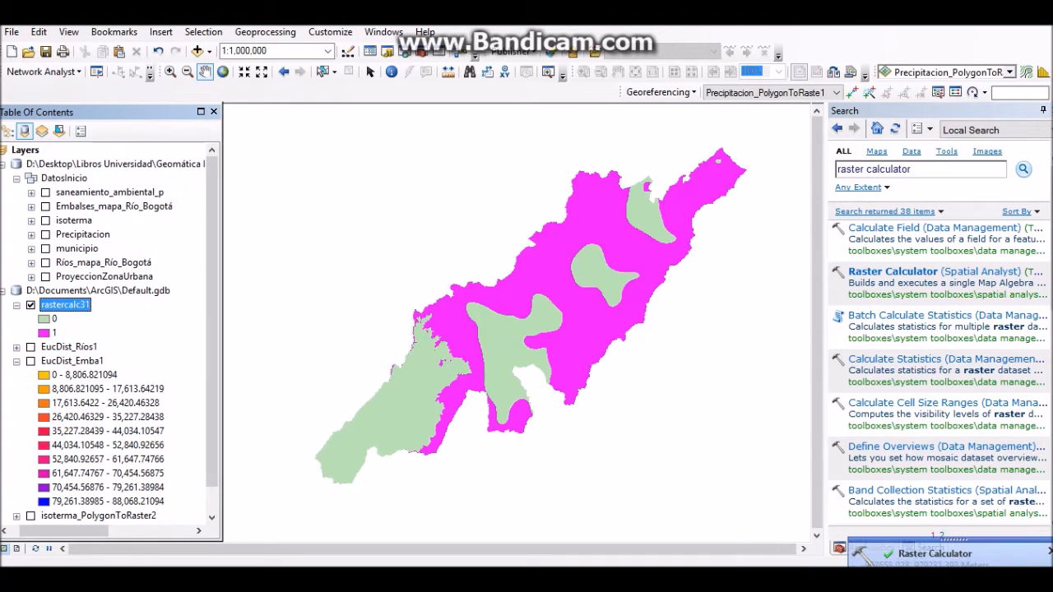
# Inspect the calculated raster, select the ProyeccionZonaUrbana layer, and highlight the urban and expansion zone criterion in the Word document
pyautogui.moveTo(460, 279); pyautogui.dragTo(479, 276)
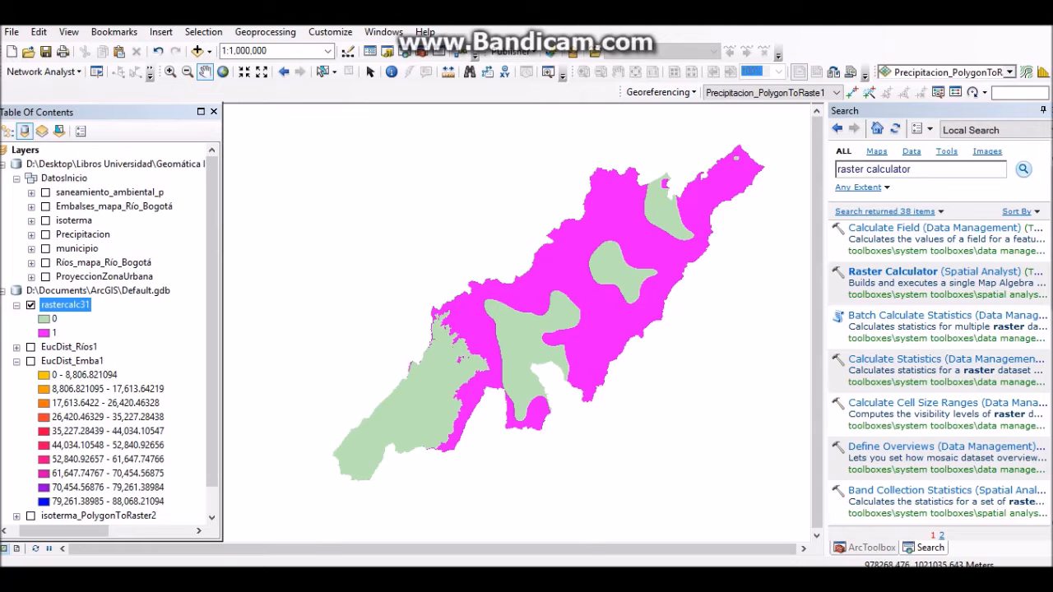
pyautogui.scroll(-1, 108, 332)
pyautogui.scroll(1, 109, 332)
pyautogui.click(96, 277)
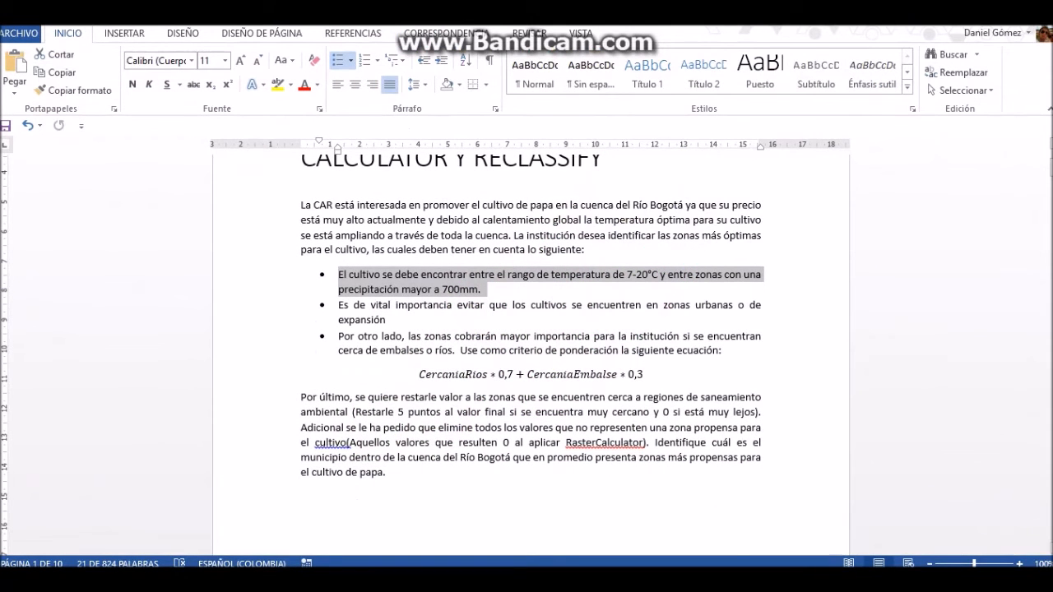
pyautogui.moveTo(338, 304); pyautogui.dragTo(700, 320)
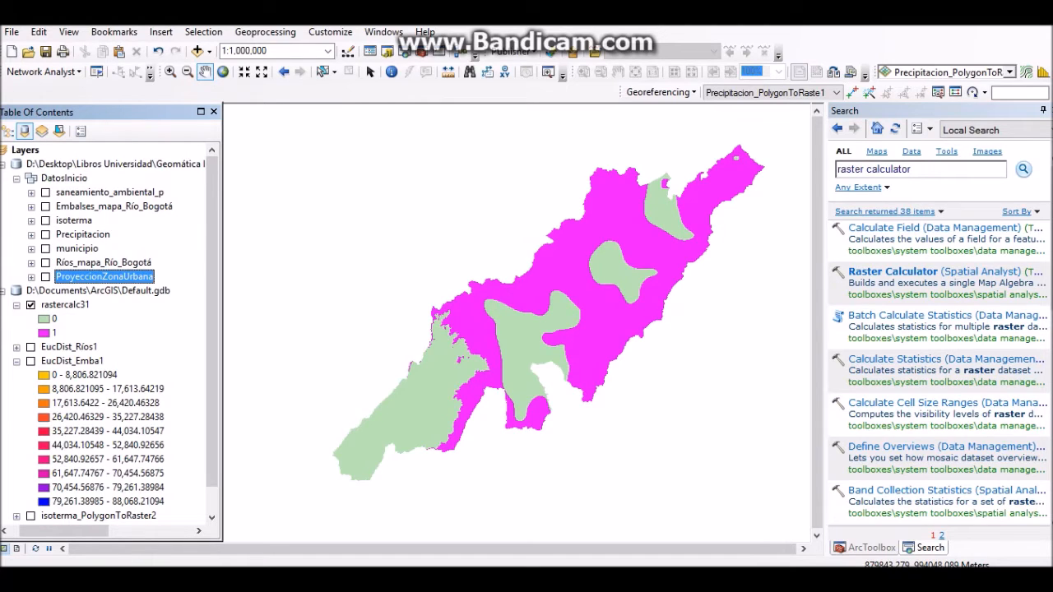
# Return to ArcMap and search the tools for "polygon to raster"
pyautogui.click(923, 169)
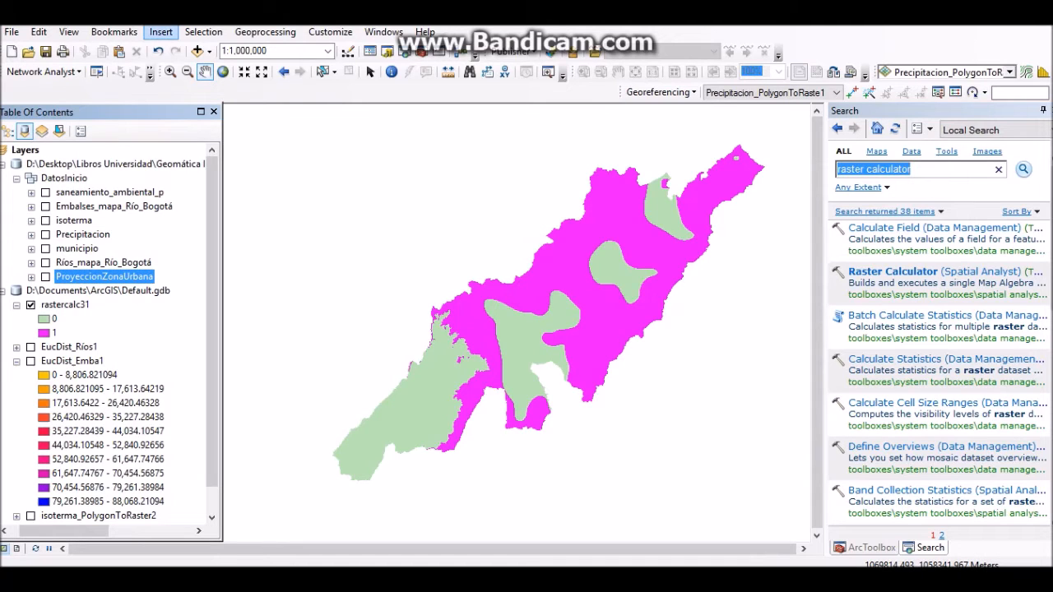
pyautogui.press('BackSpace')
pyautogui.write('po')
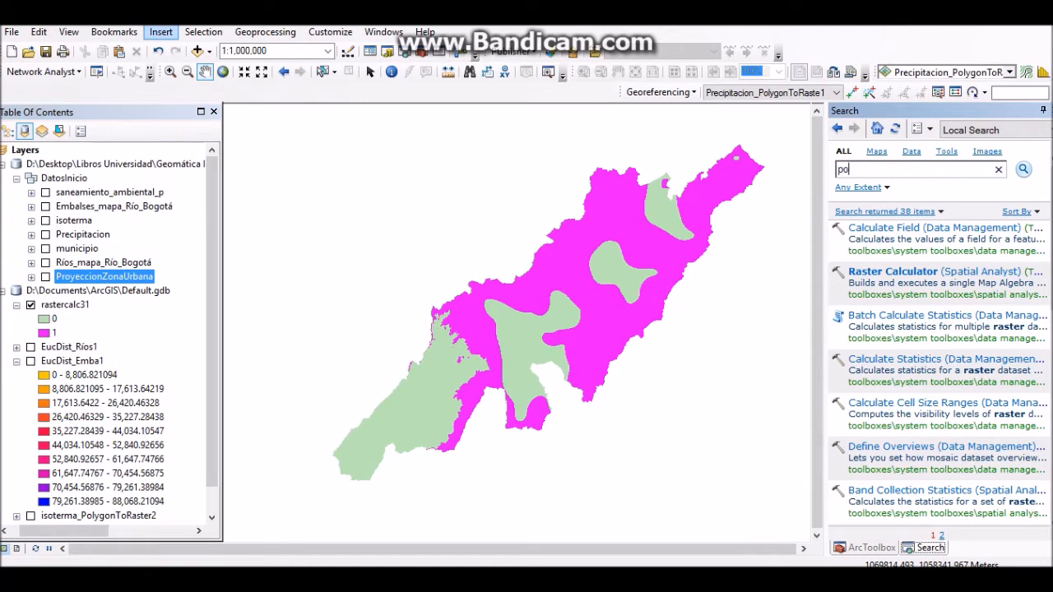
pyautogui.write('lygon to raster')
pyautogui.press('Return')
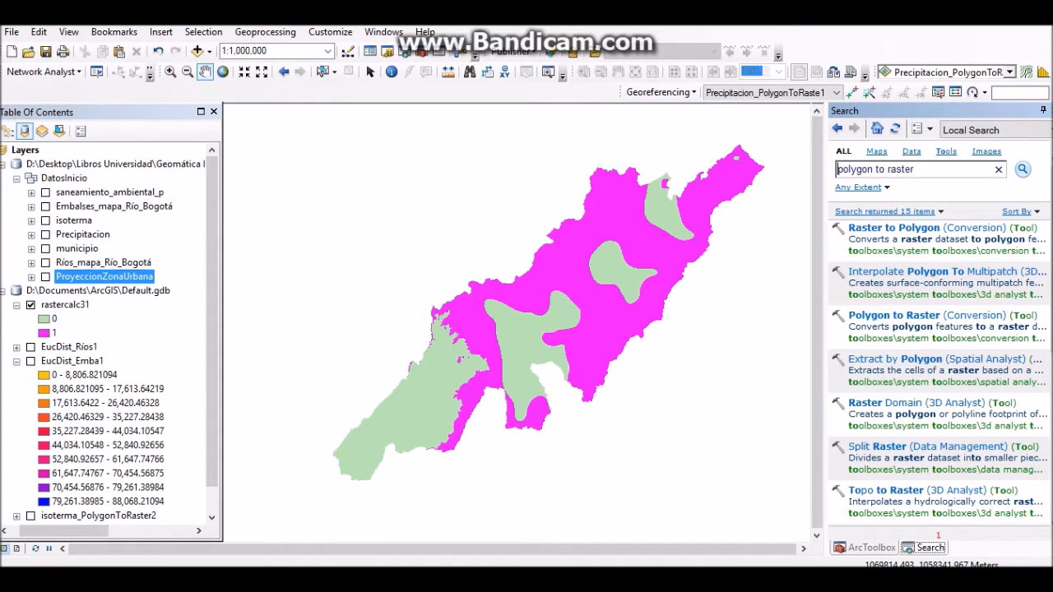
# Open the ProyeccionZonaUrbana attribute table, examine the Urbana and Expansión values in the ZONA field, and close the table
pyautogui.rightClick(124, 277)
pyautogui.click(174, 275)
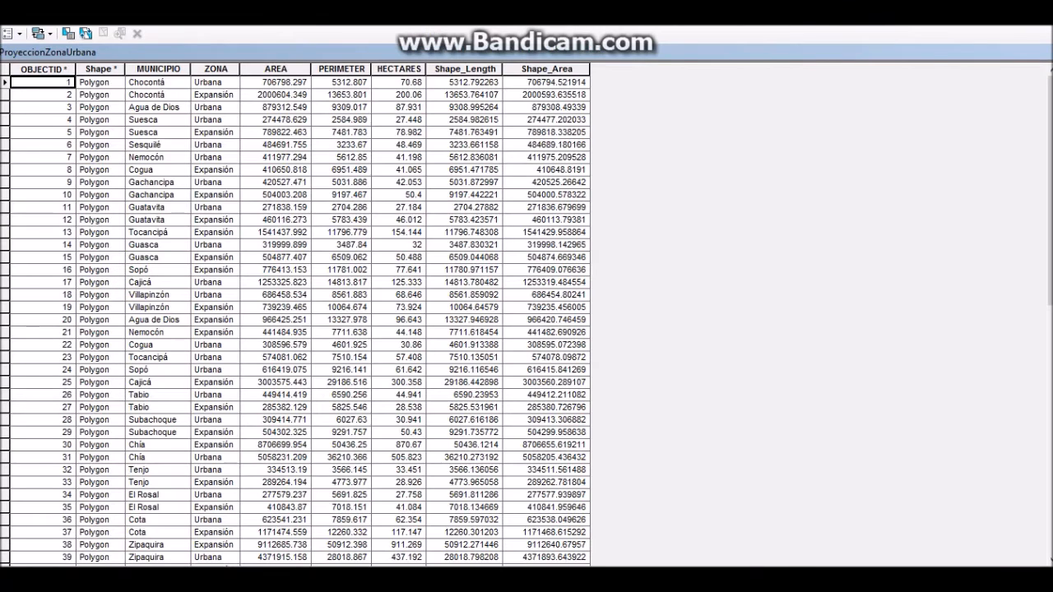
pyautogui.click(212, 86)
pyautogui.click(211, 93)
pyautogui.click(209, 118)
pyautogui.click(215, 169)
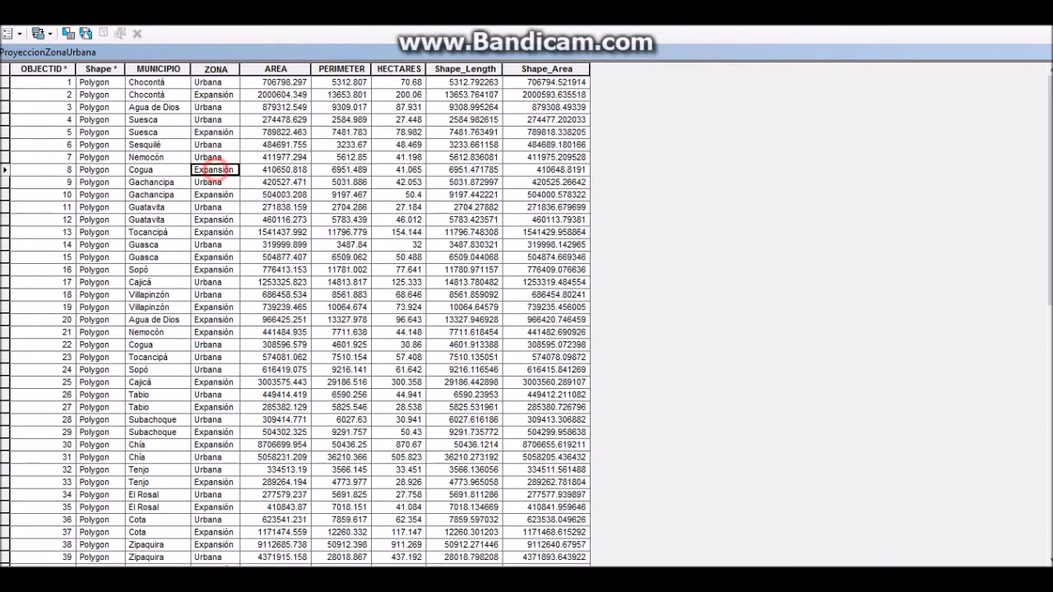
pyautogui.click(1051, 52)
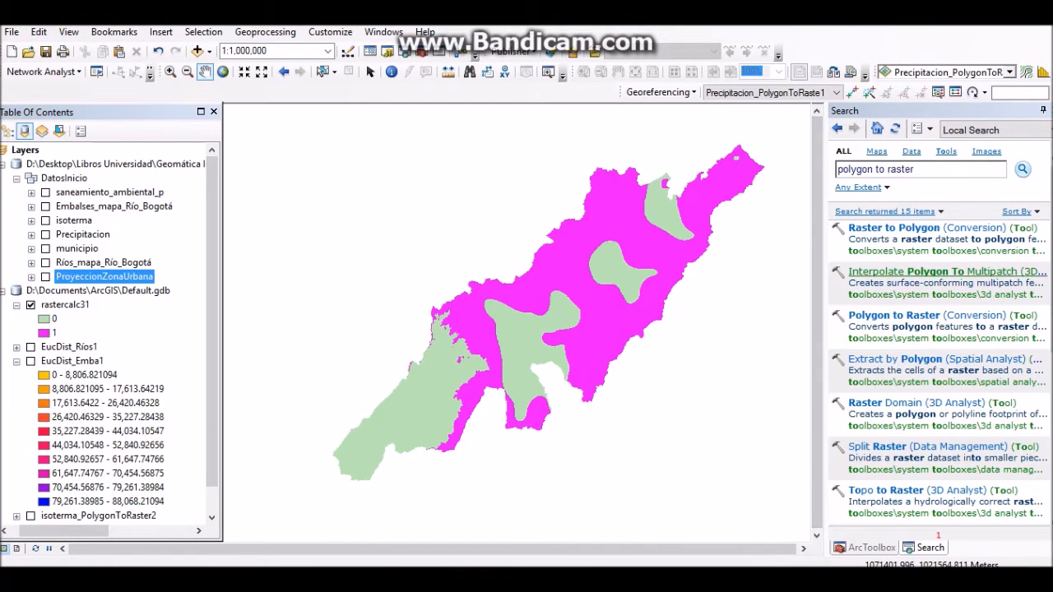
# Open the Polygon to Raster tool with ProyeccionZonaUrbana as input features and ZONA as the value field
pyautogui.click(903, 315)
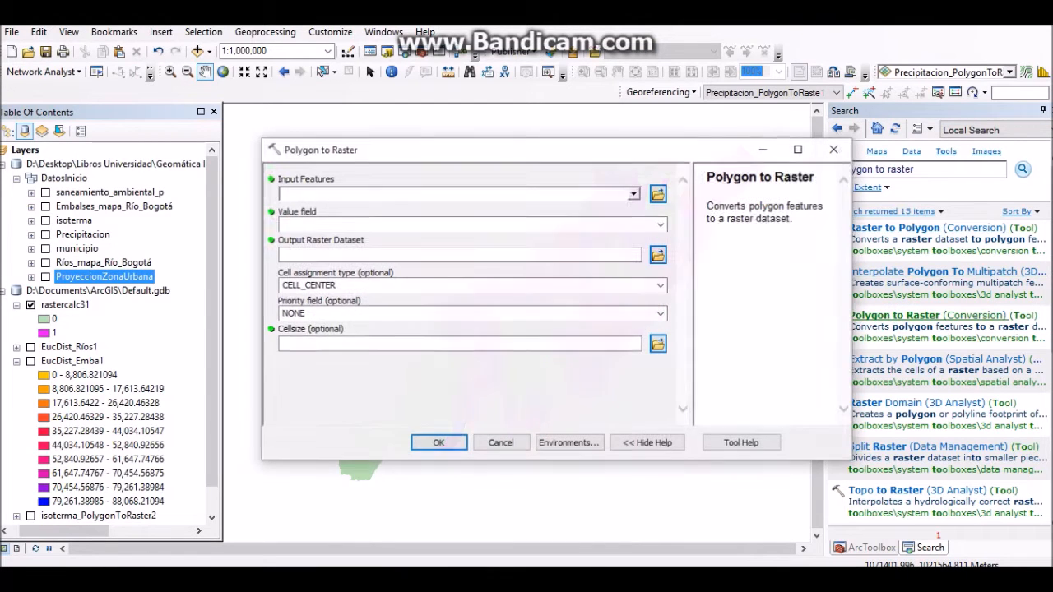
pyautogui.click(99, 277)
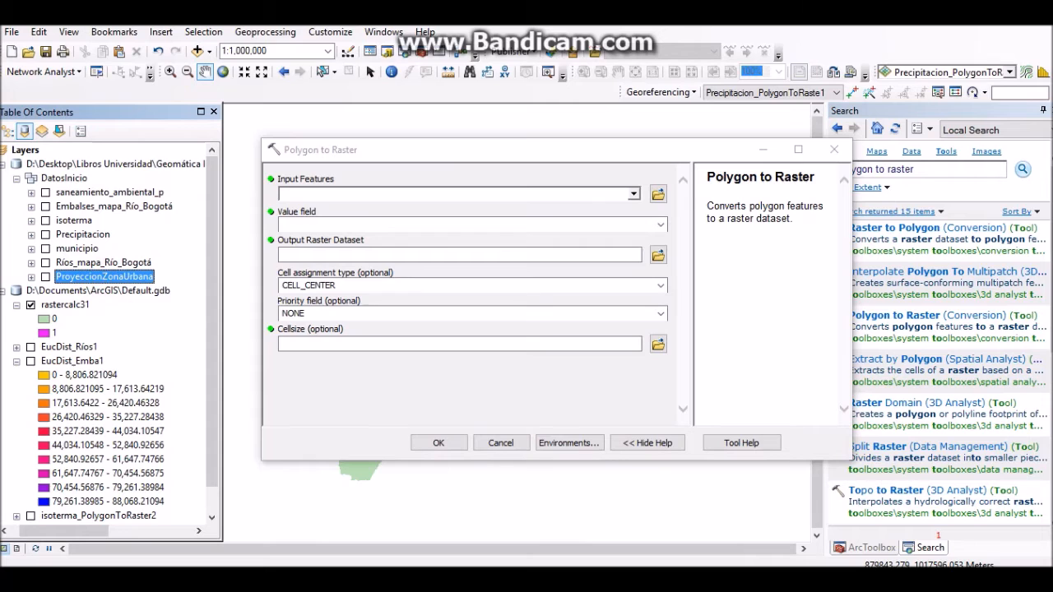
pyautogui.moveTo(99, 278); pyautogui.dragTo(452, 194)
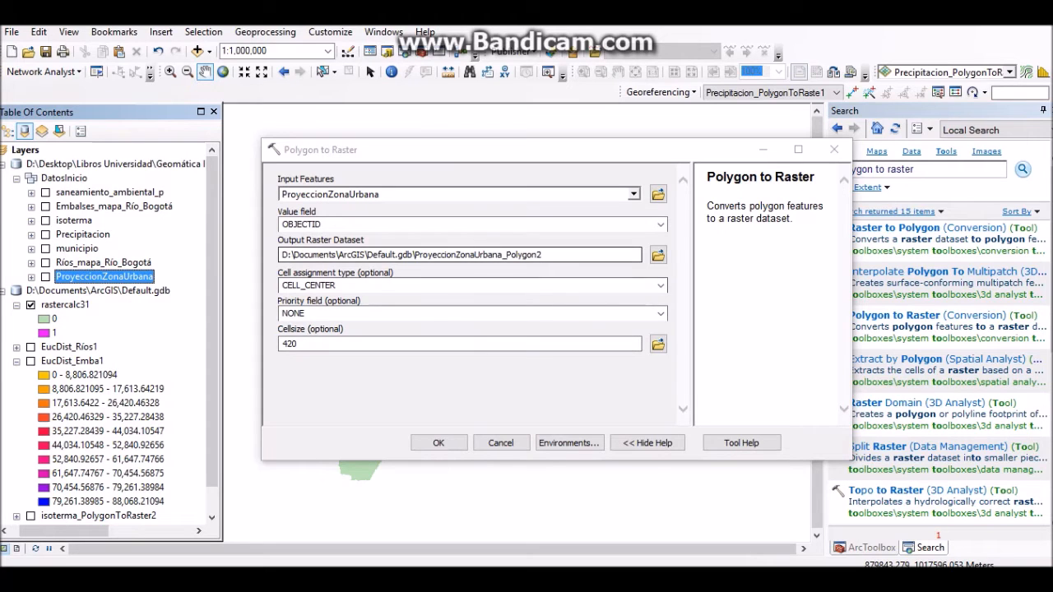
pyautogui.click(660, 225)
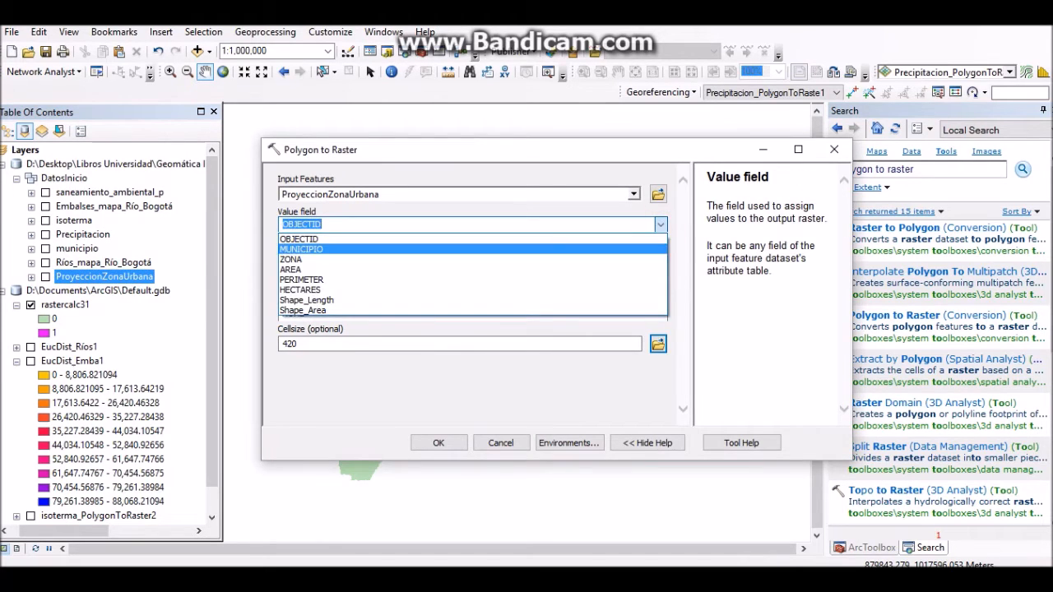
pyautogui.click(332, 261)
# Set the output cell size to 100 and run the Polygon to Raster conversion
pyautogui.click(329, 343)
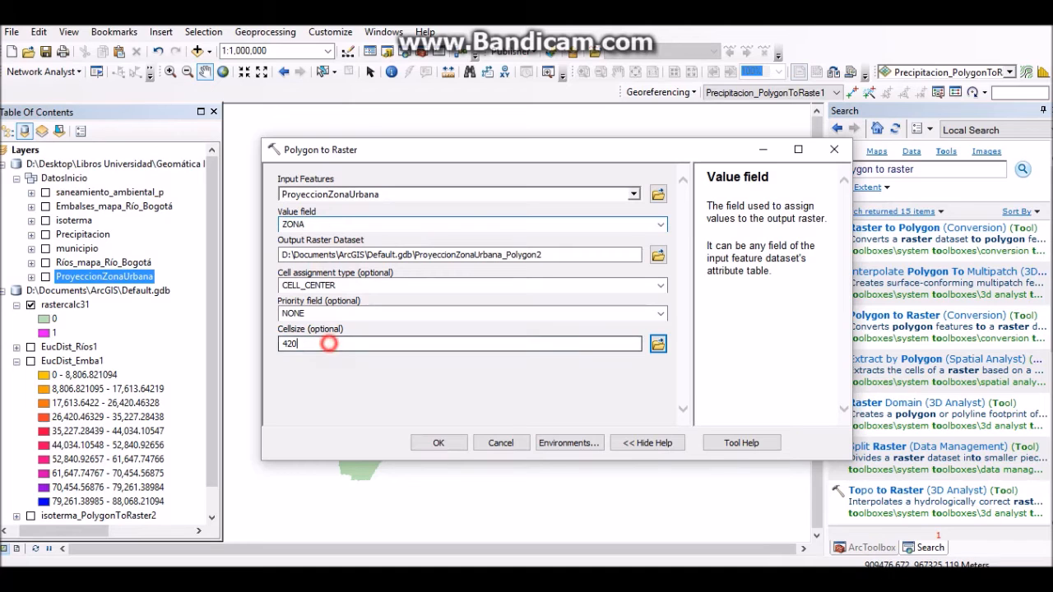
pyautogui.press('BackSpace')
pyautogui.press('BackSpace')
pyautogui.press('BackSpace')
pyautogui.write('100')
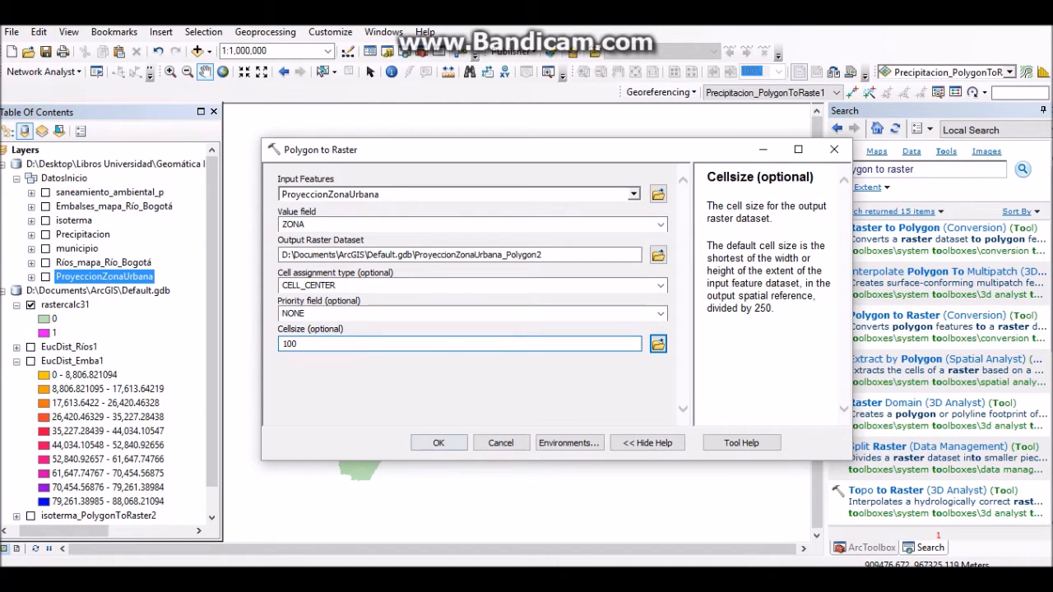
pyautogui.click(436, 444)
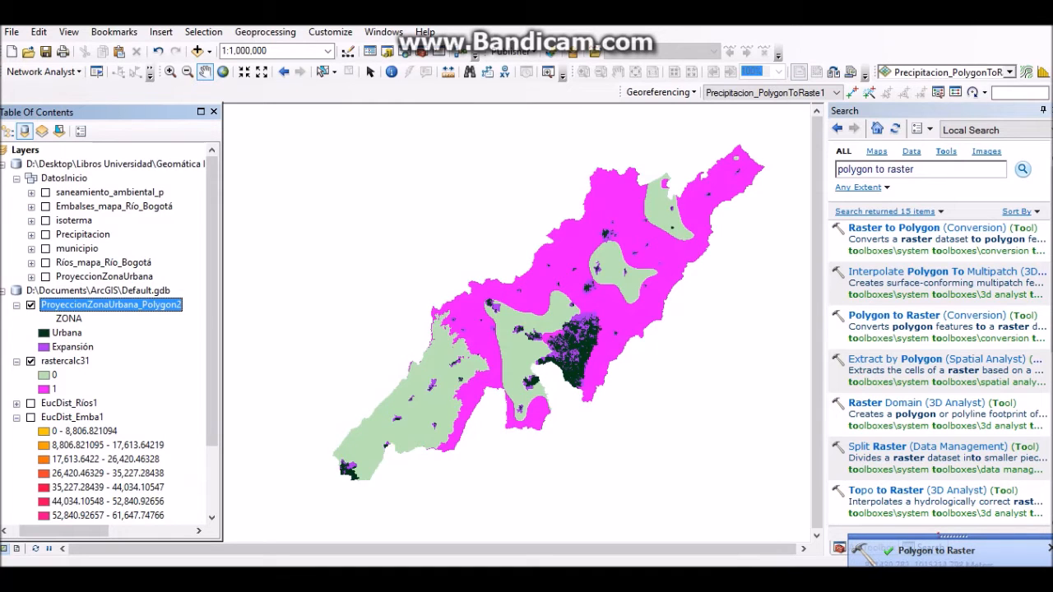
# Switch off the rastercalc31 layer and review the Urbana and Expansión classes of the ProyeccionZonaUrbana_Polygon2 raster
pyautogui.click(30, 360)
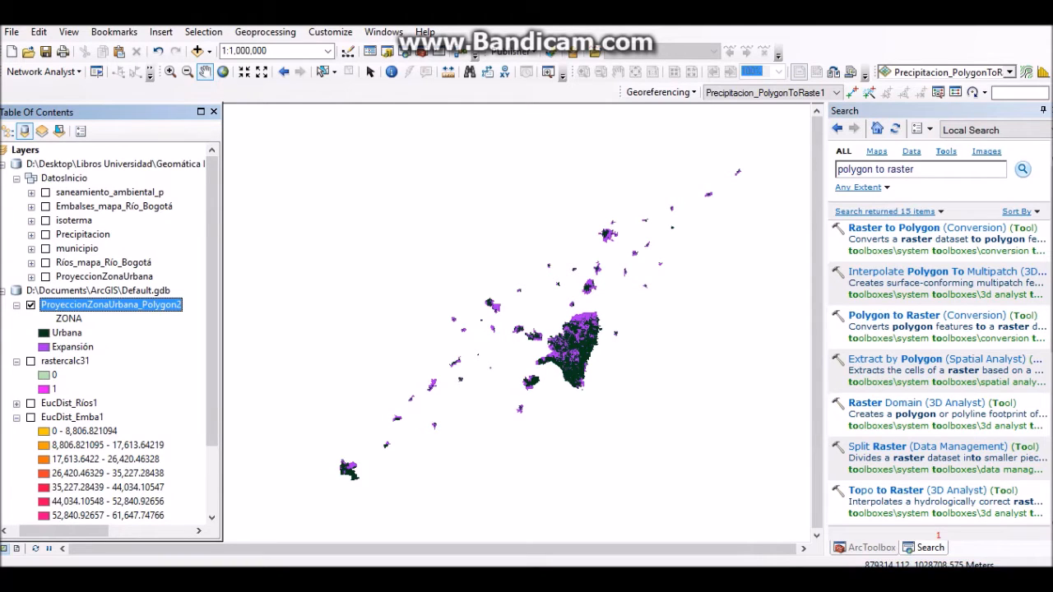
pyautogui.click(69, 347)
pyautogui.click(67, 333)
# Replace the tool search text with "reclassify" and run the search
pyautogui.click(937, 173)
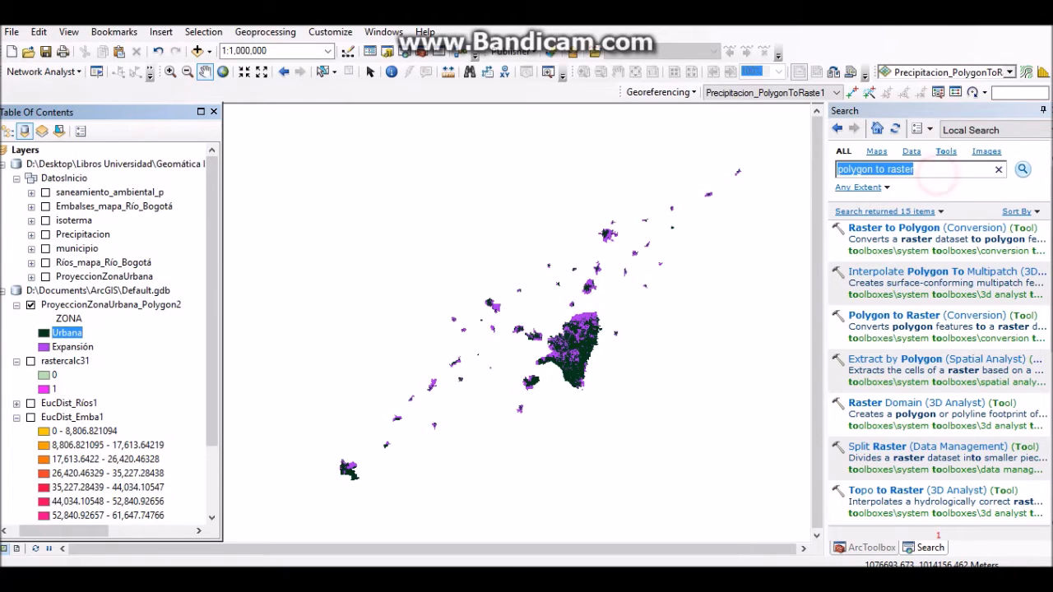
pyautogui.press('BackSpace')
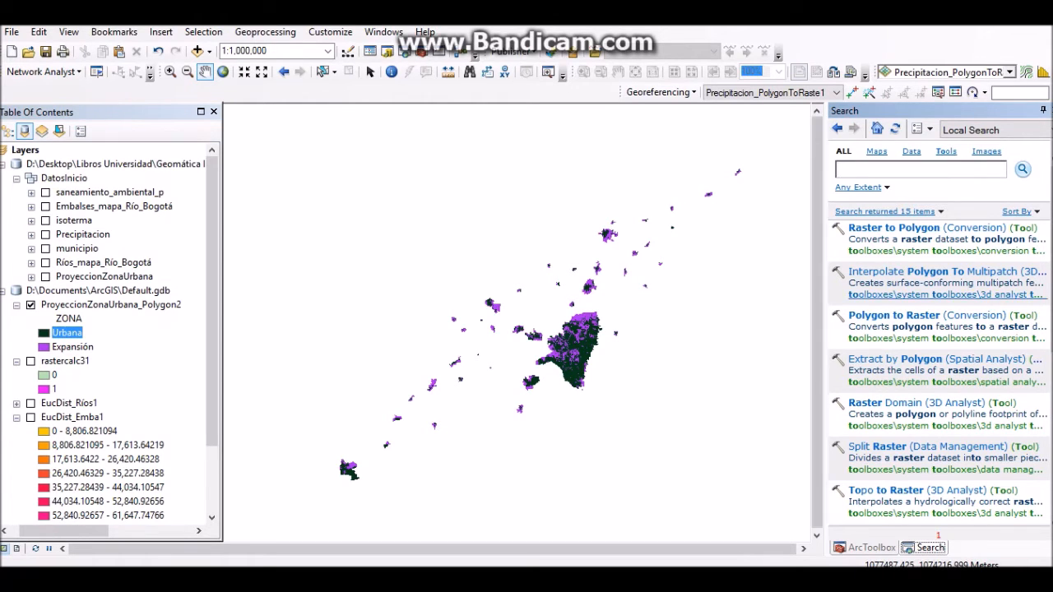
pyautogui.write('recl')
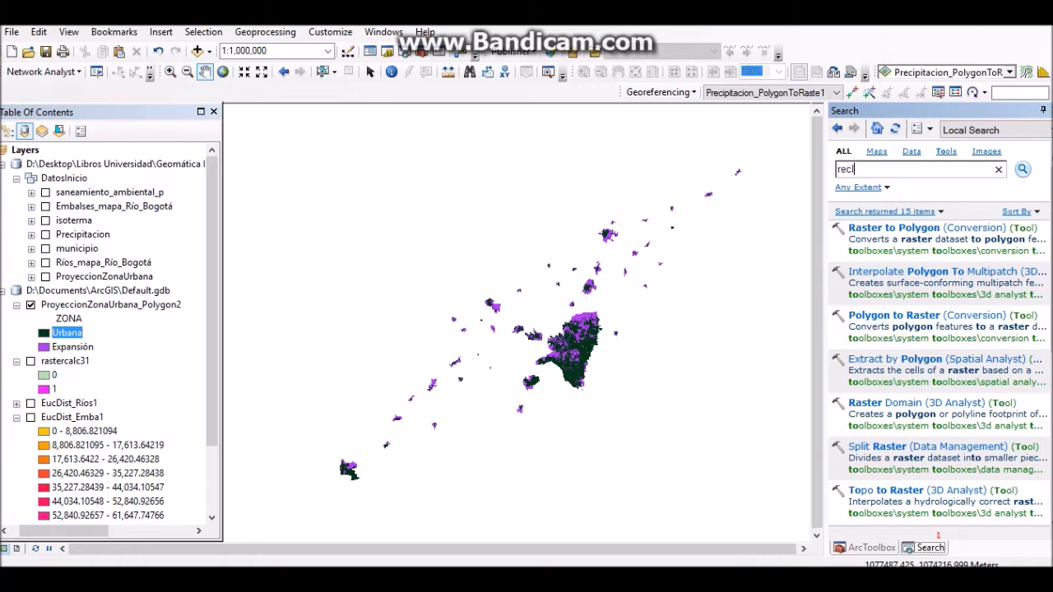
pyautogui.write('assify')
pyautogui.press('Return')
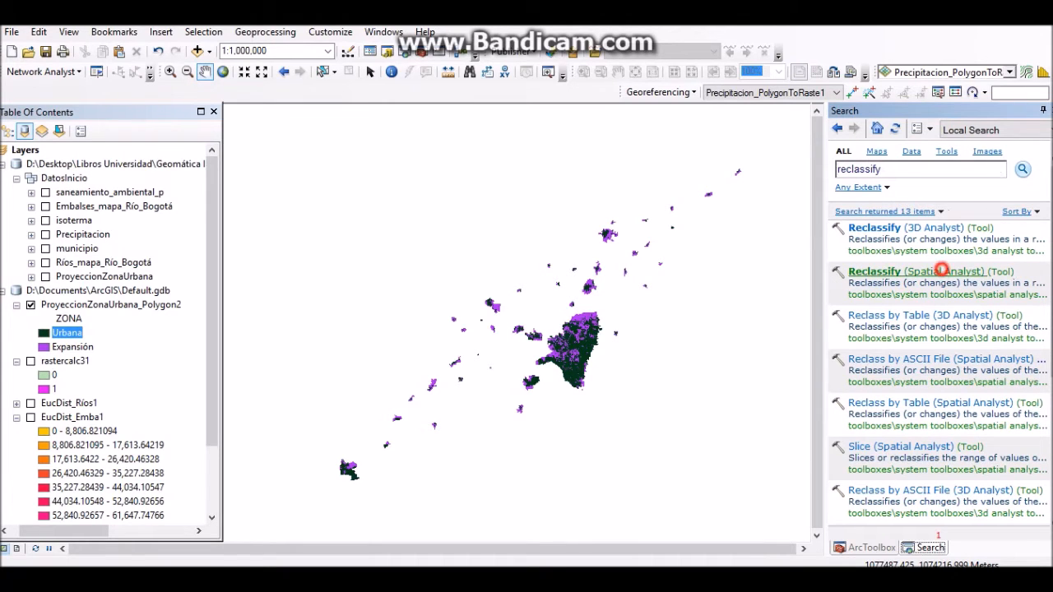
# Open the Spatial Analyst Reclassify tool with ProyeccionZonaUrbana_Polygon2 as the input raster
pyautogui.click(940, 270)
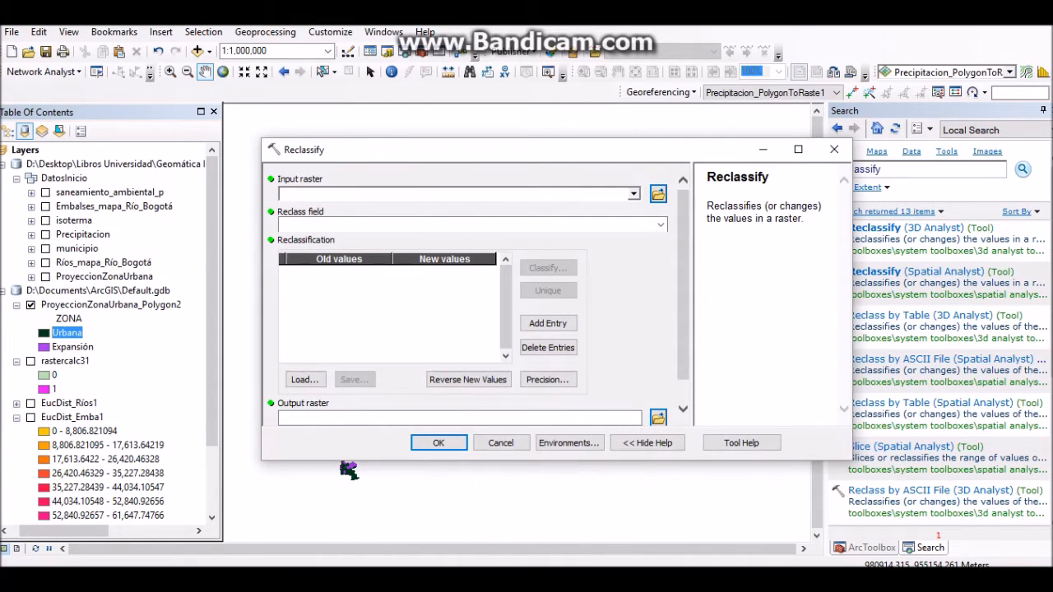
pyautogui.click(108, 301)
pyautogui.moveTo(108, 305); pyautogui.dragTo(370, 194)
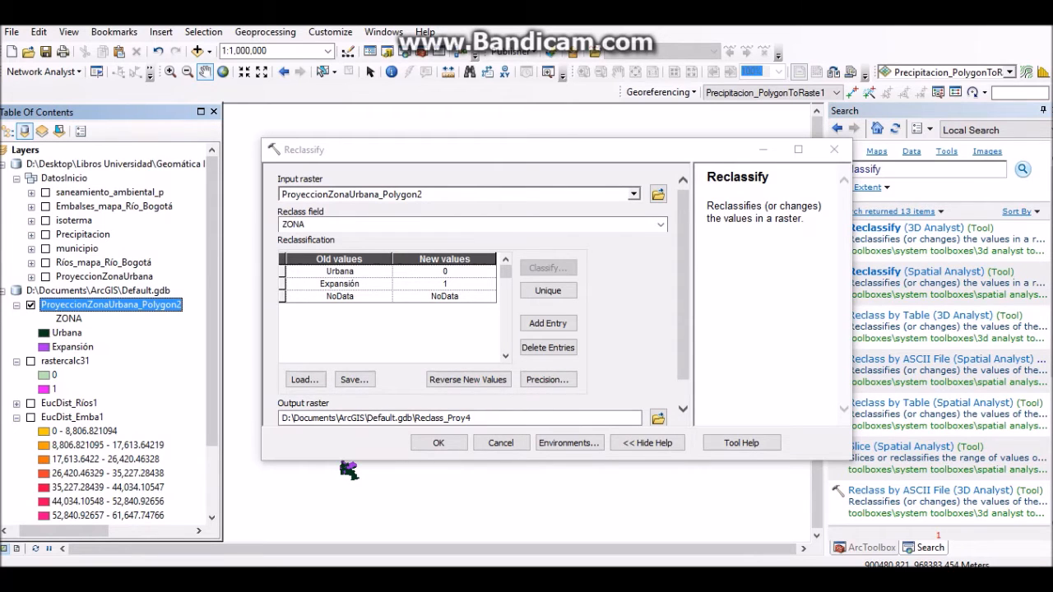
# Set the new value of the Expansión class to 0 and run the reclassification
pyautogui.click(451, 284)
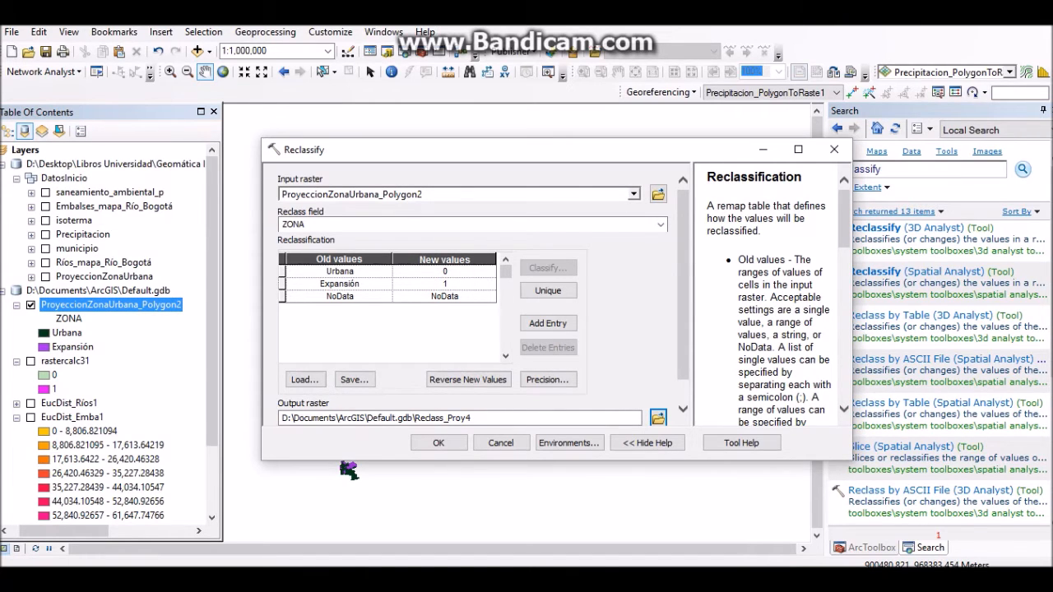
pyautogui.press('BackSpace')
pyautogui.write('0')
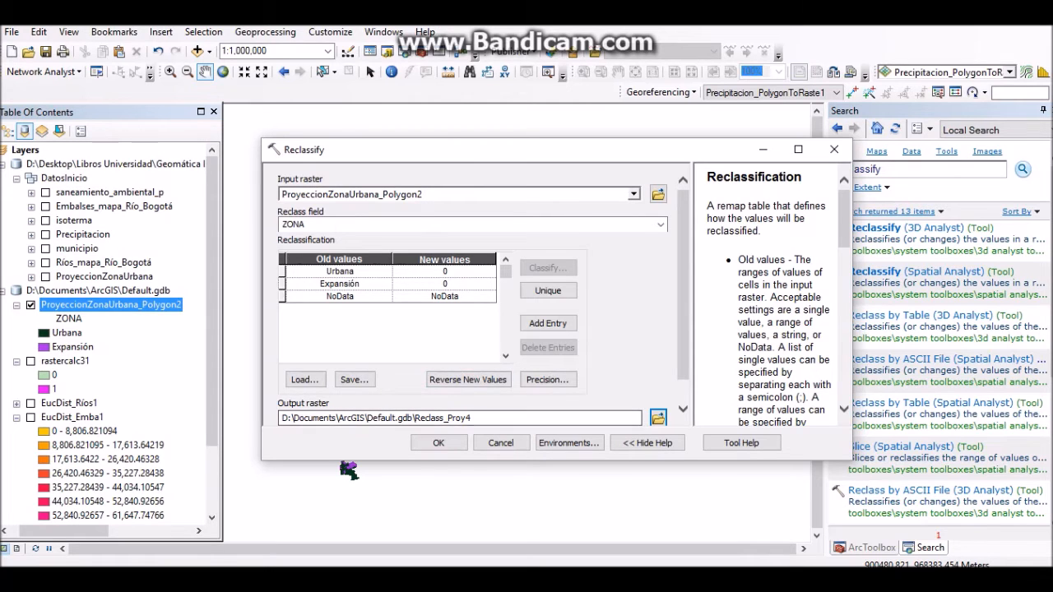
pyautogui.click(438, 443)
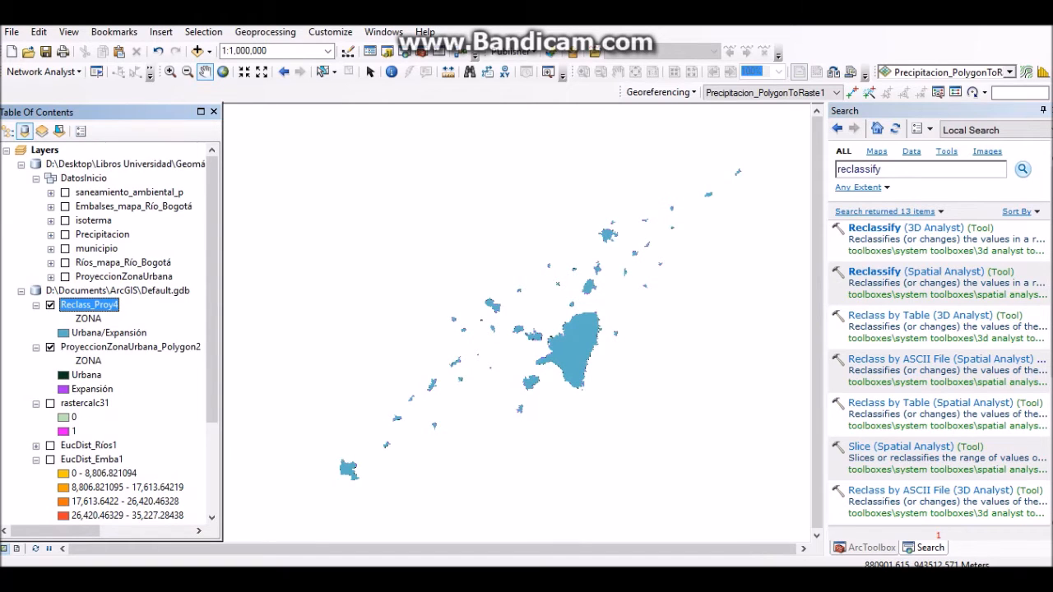
pyautogui.click(321, 584)
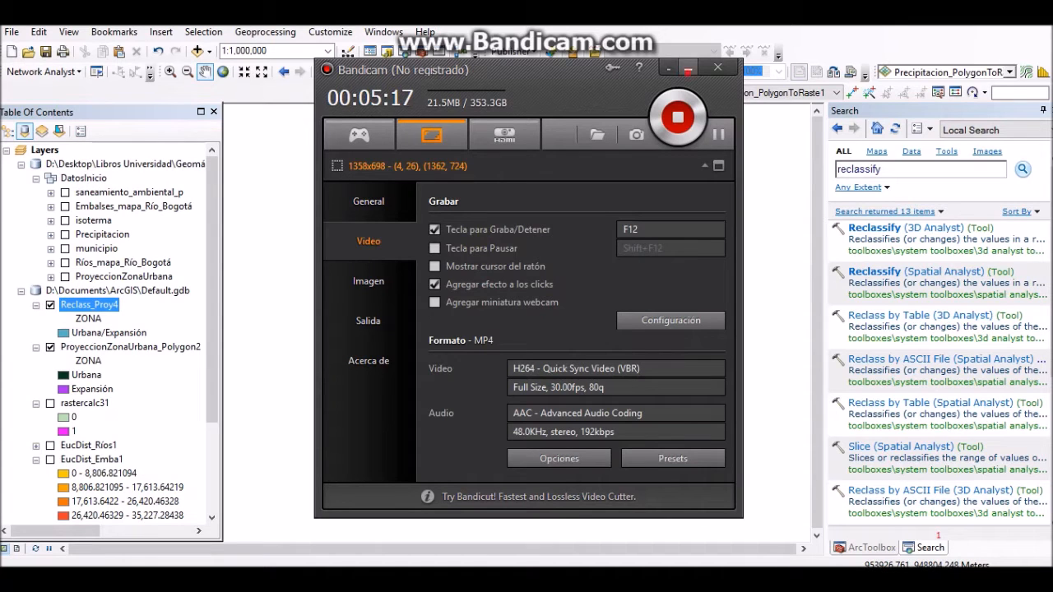
pyautogui.click(688, 68)
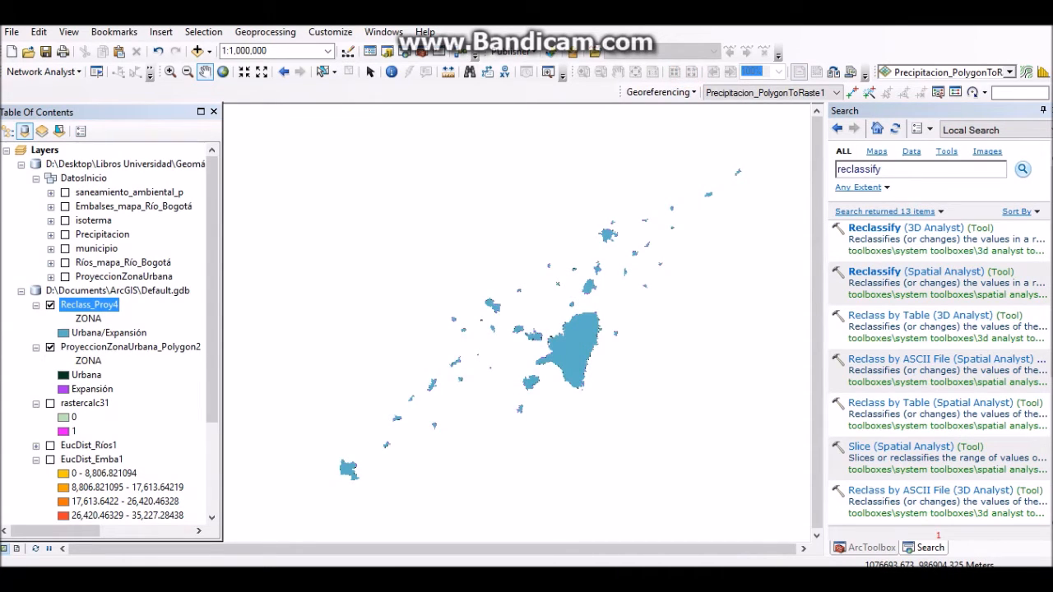
pyautogui.scroll(-4, 111, 329)
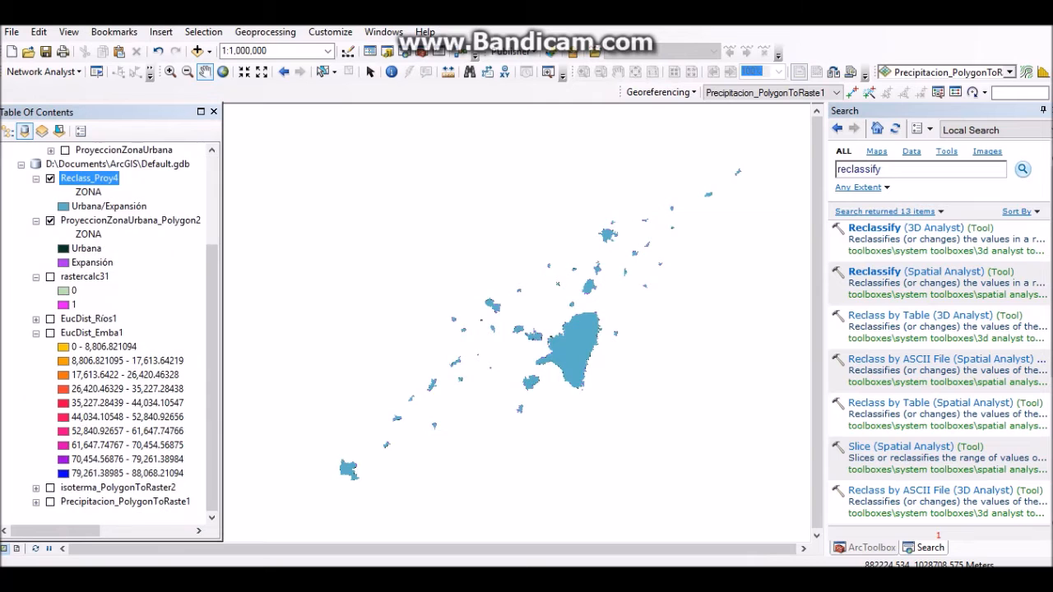
pyautogui.scroll(4, 111, 329)
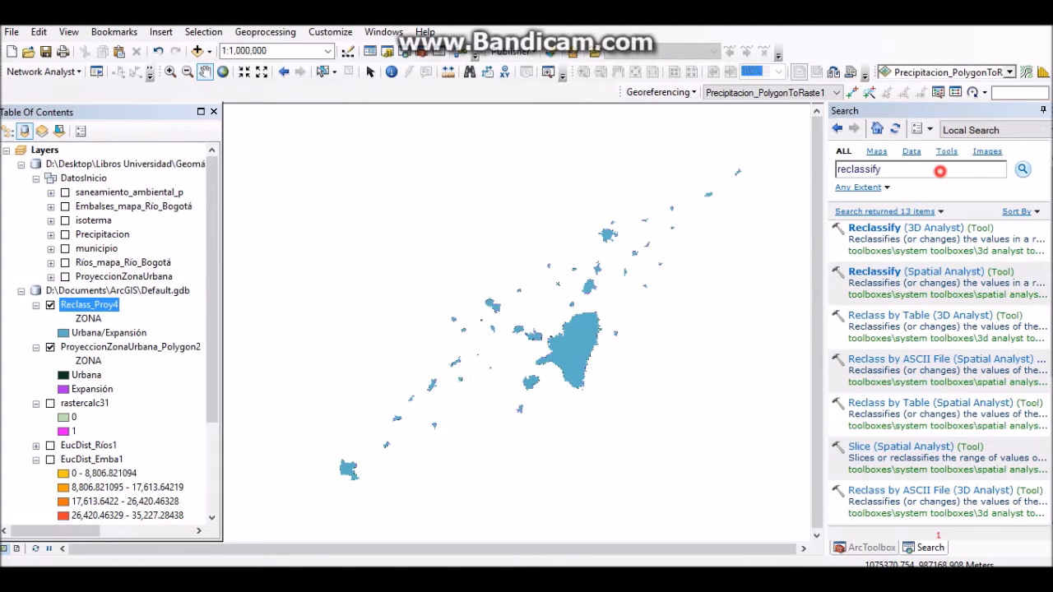
# Search the tools for "raster calculator" and open the Spatial Analyst Raster Calculator
pyautogui.doubleClick(938, 170)
pyautogui.press('BackSpace')
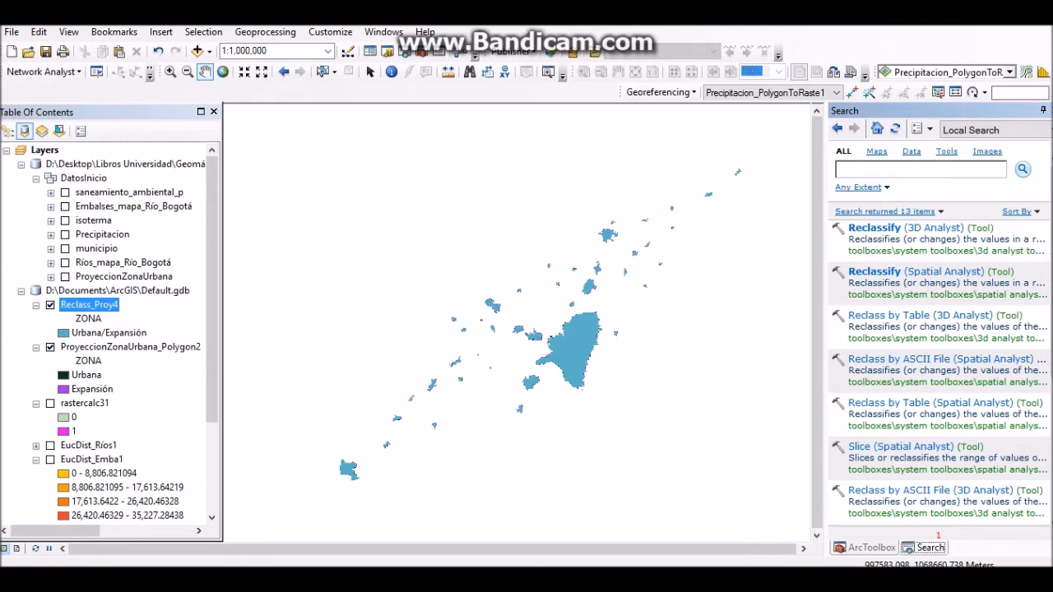
pyautogui.write('reaster calculator')
pyautogui.press('Return')
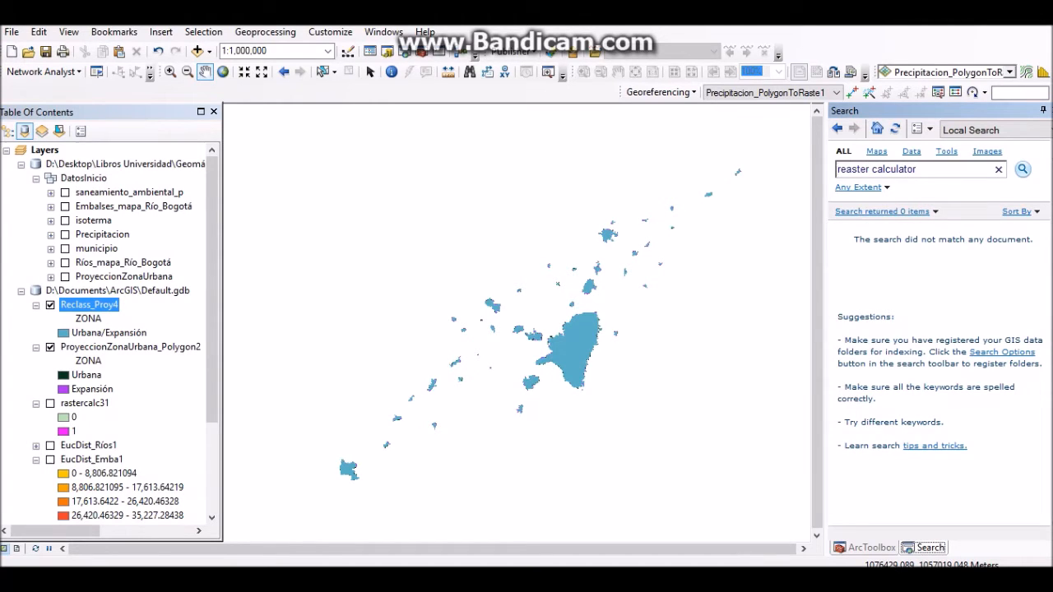
pyautogui.click(843, 168)
pyautogui.press('BackSpace')
pyautogui.press('Return')
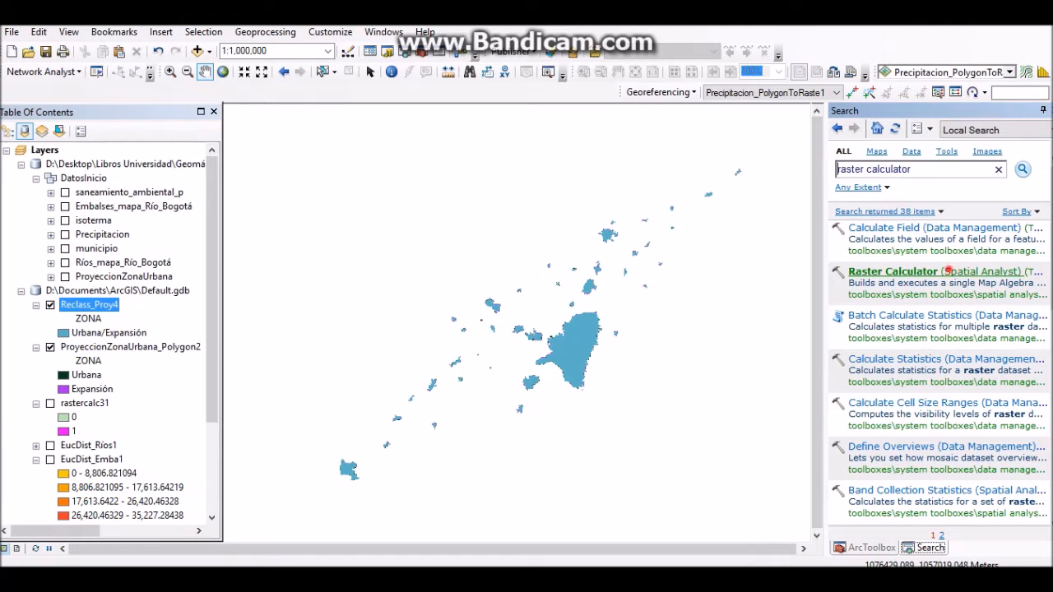
pyautogui.click(892, 272)
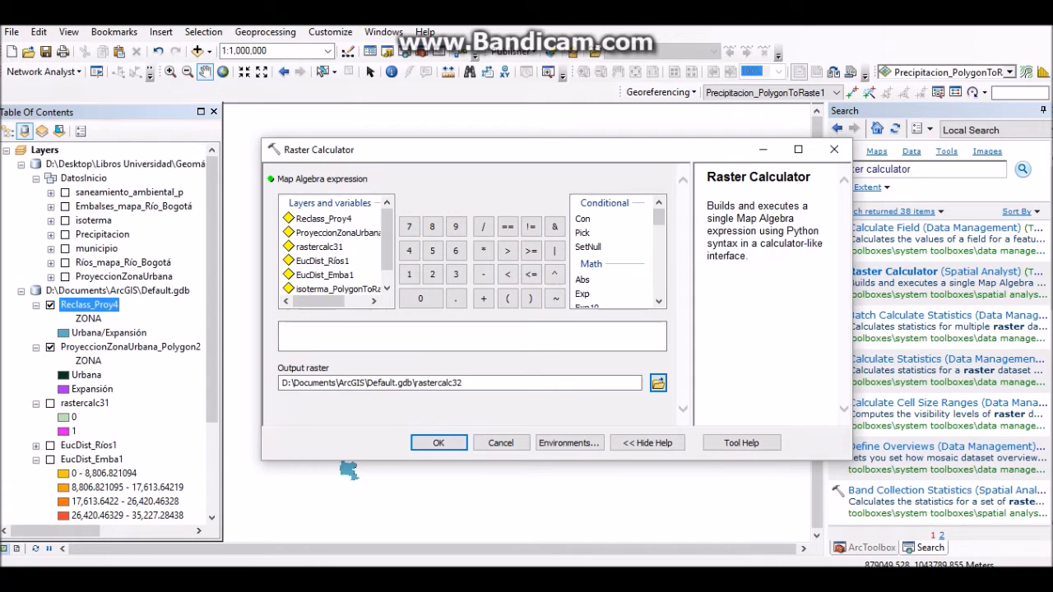
# Begin the map algebra expression with "rastercalc31" followed by the multiplication operator
pyautogui.scroll(-2, 111, 329)
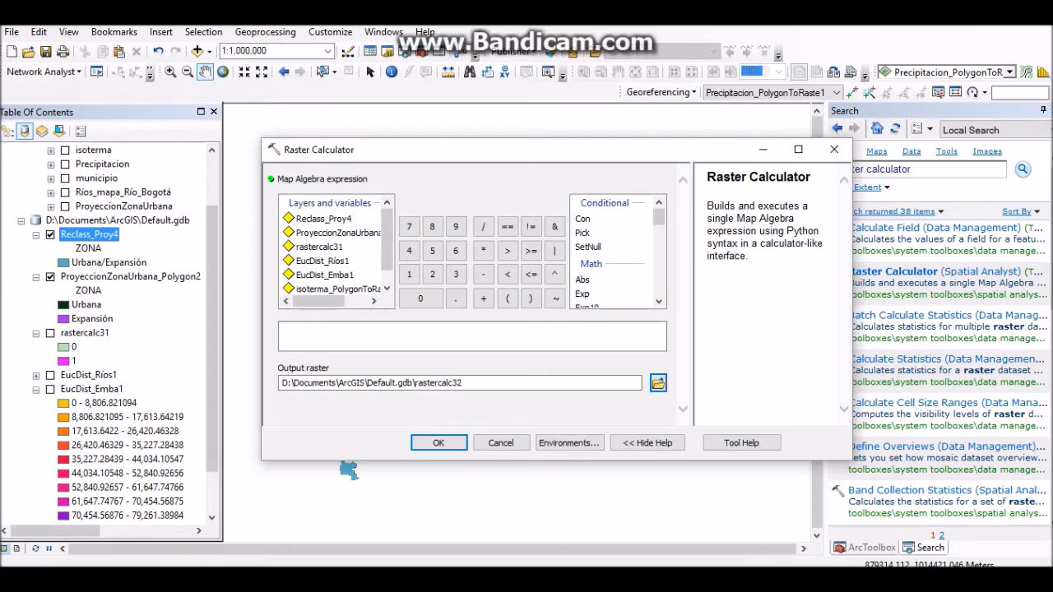
pyautogui.scroll(-1, 334, 247)
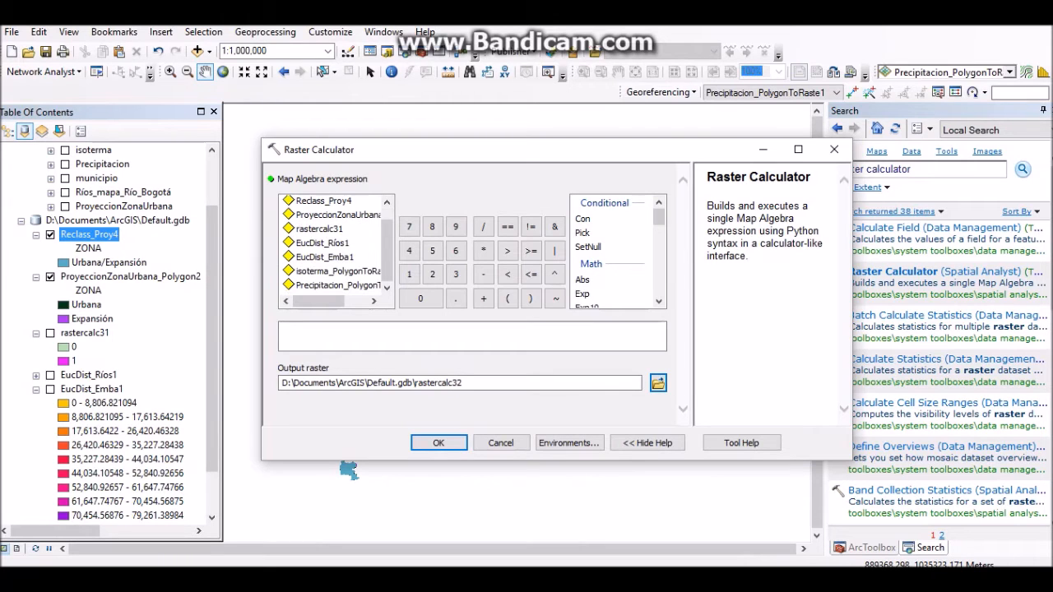
pyautogui.scroll(1, 333, 247)
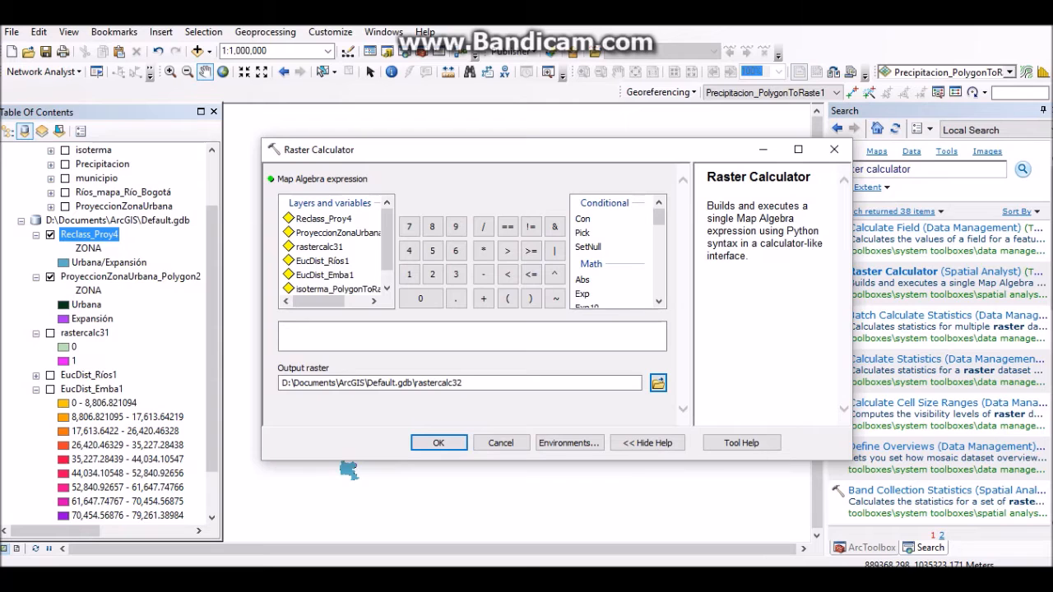
pyautogui.doubleClick(319, 247)
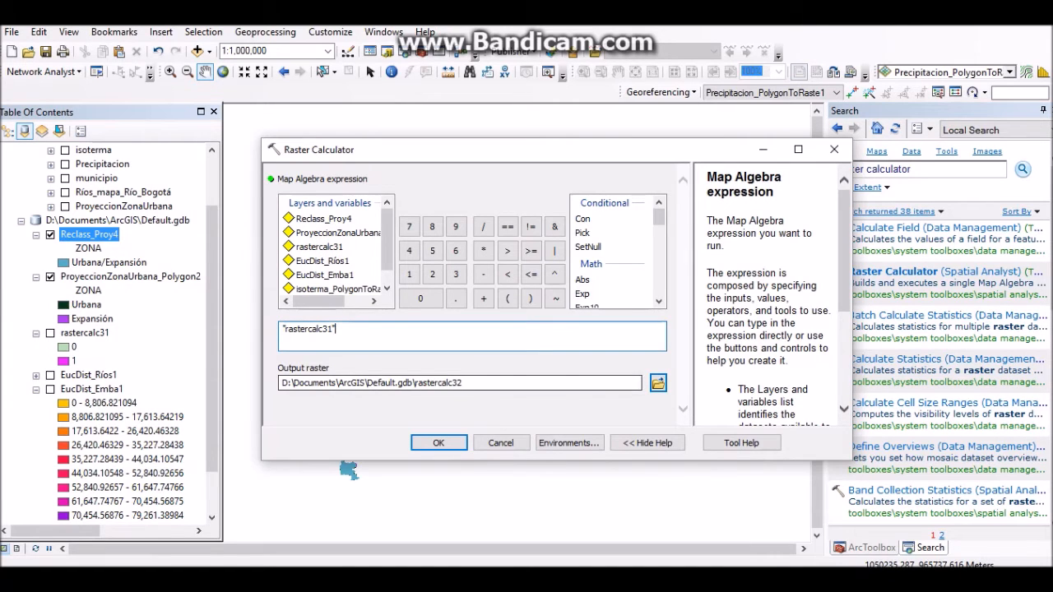
pyautogui.click(483, 251)
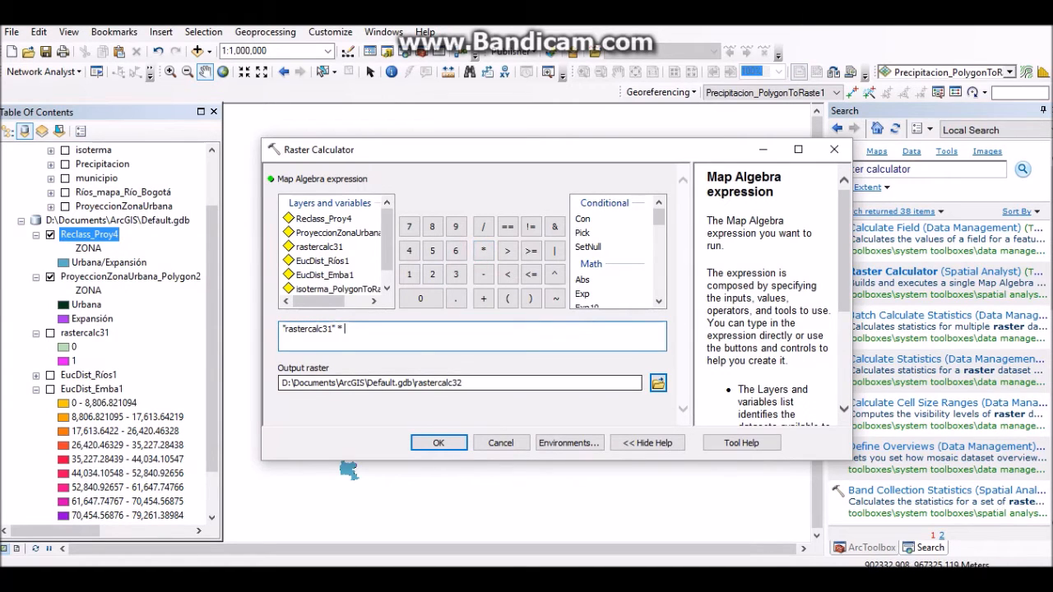
pyautogui.doubleClick(322, 219)
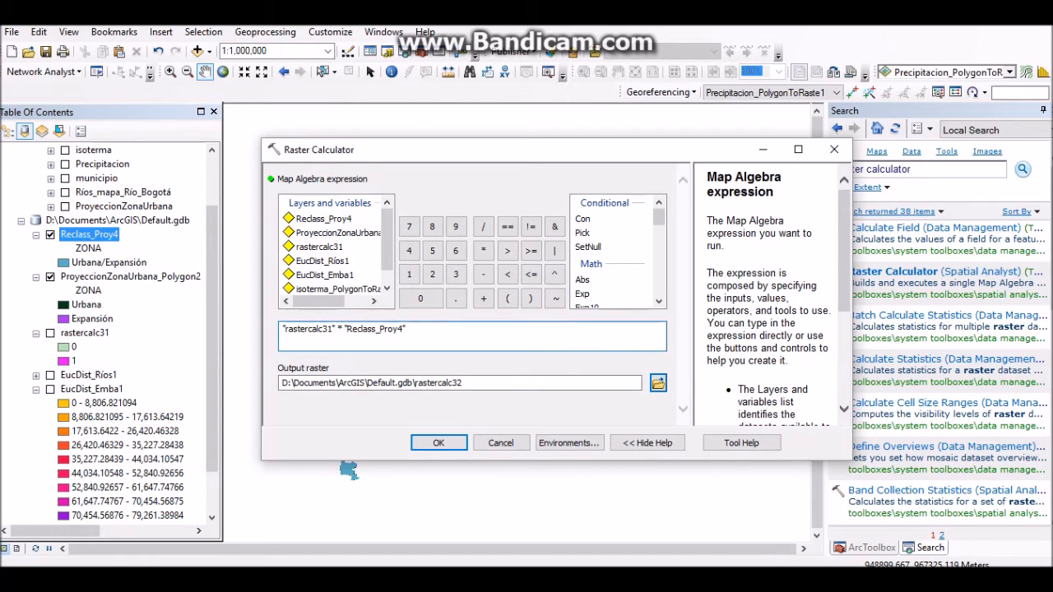
pyautogui.press('BackSpace')
pyautogui.press('BackSpace')
pyautogui.press('BackSpace')
pyautogui.press('BackSpace')
pyautogui.press('BackSpace')
pyautogui.press('BackSpace')
pyautogui.press('BackSpace')
pyautogui.press('BackSpace')
pyautogui.press('BackSpace')
pyautogui.press('BackSpace')
pyautogui.press('BackSpace')
pyautogui.press('BackSpace')
pyautogui.press('BackSpace')
pyautogui.press('BackSpace')
pyautogui.press('BackSpace')
# Complete the expression as "rastercalc31" * IsNull("Reclass_Proy4") and run the calculation
pyautogui.scroll(-10, 617, 251)
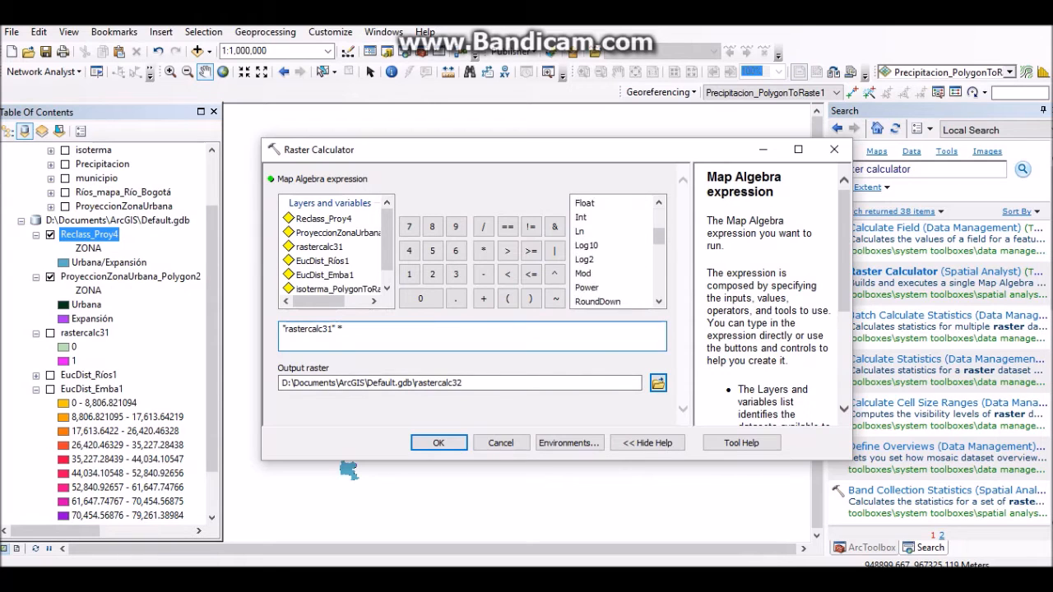
pyautogui.doubleClick(585, 274)
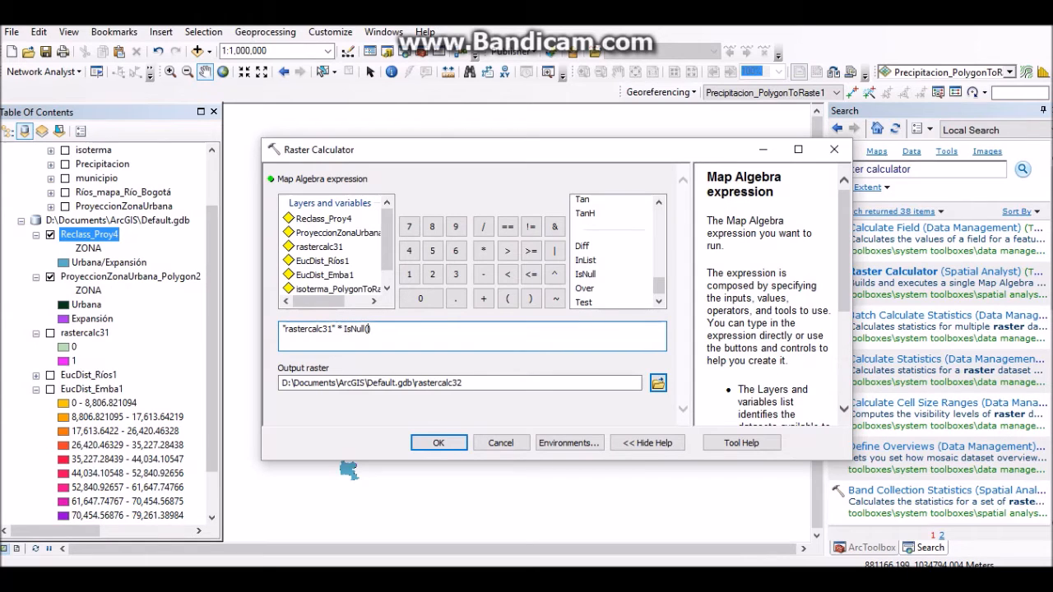
pyautogui.click(231, 271)
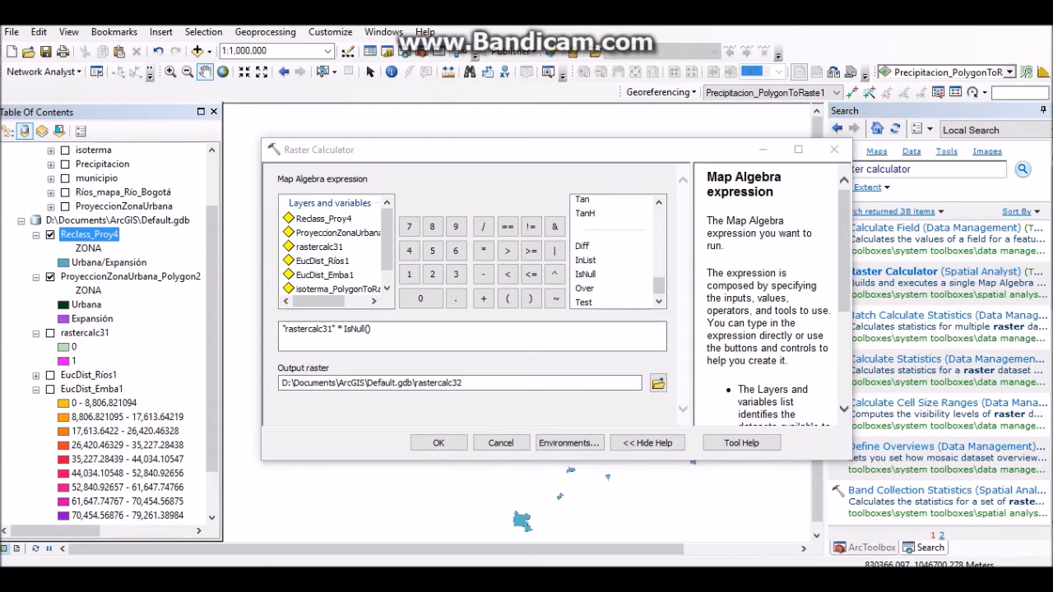
pyautogui.doubleClick(323, 219)
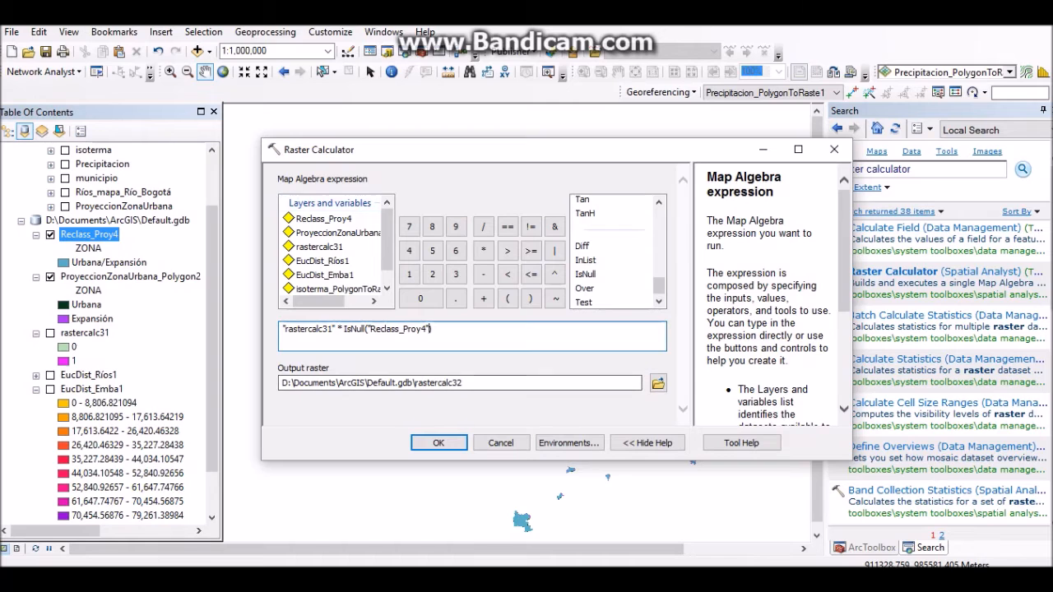
pyautogui.click(439, 442)
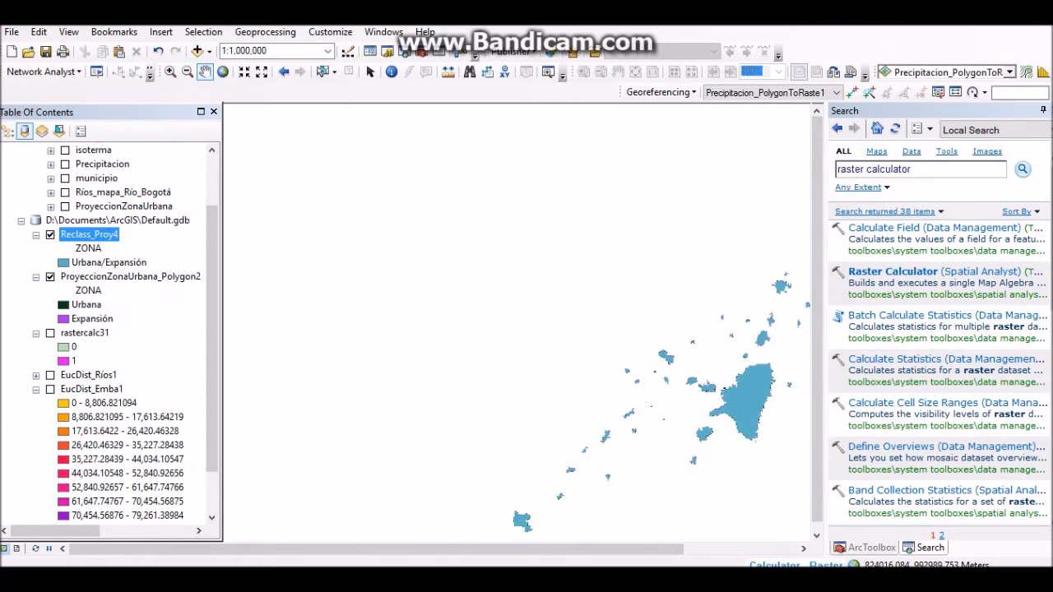
# Switch off the Reclass_Proy4 and ProyeccionZonaUrbana_Polygon2 layers so only the new calculated raster is displayed
pyautogui.moveTo(705, 385); pyautogui.dragTo(572, 321)
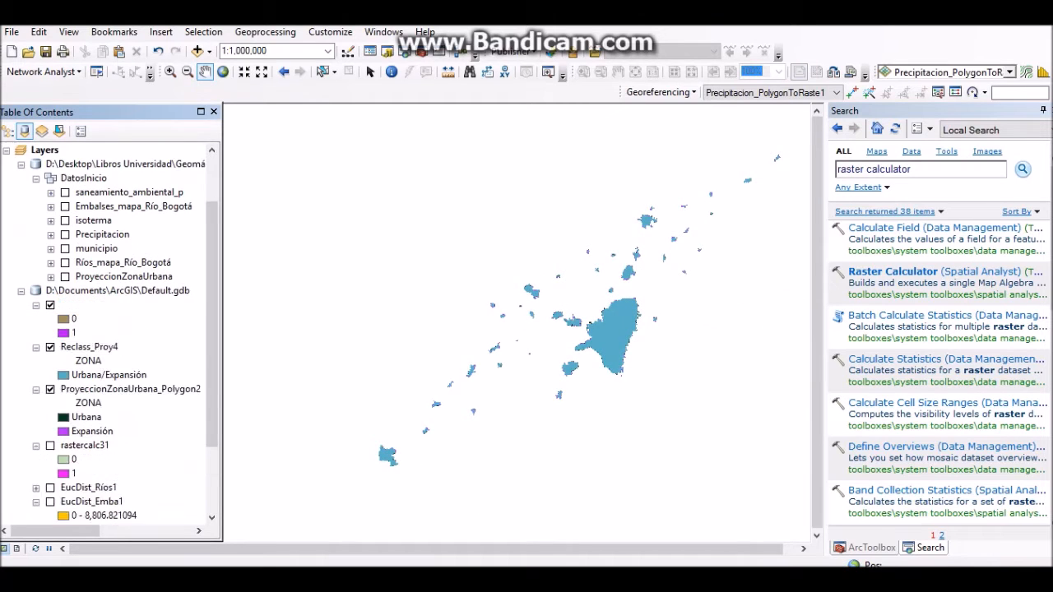
pyautogui.click(50, 277)
pyautogui.click(50, 319)
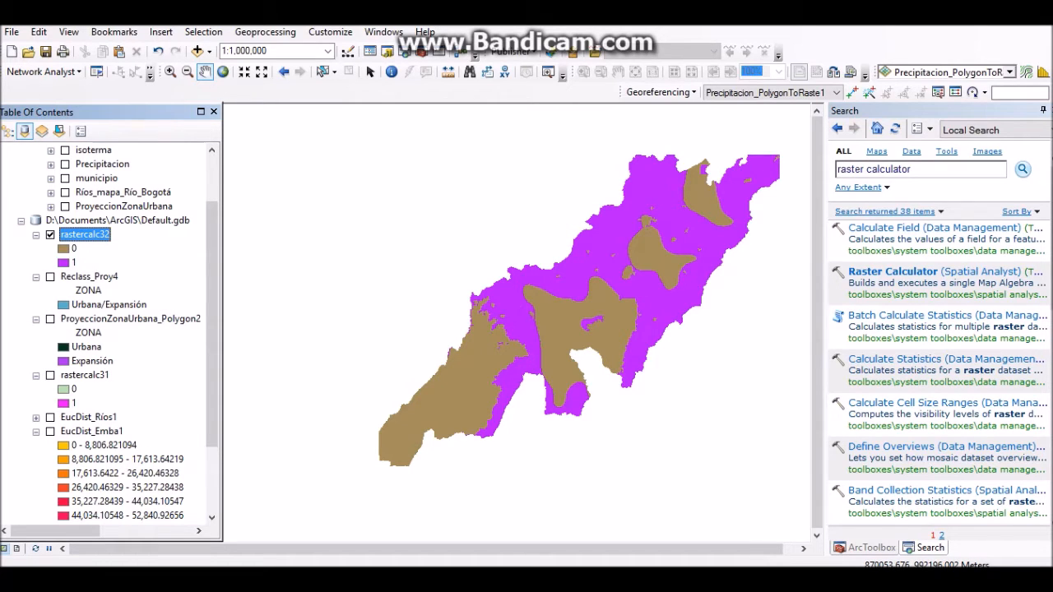
# Switch to the Word exercise document, examine the river and reservoir proximity weighting equation, and return to ArcMap
pyautogui.moveTo(280, 586)
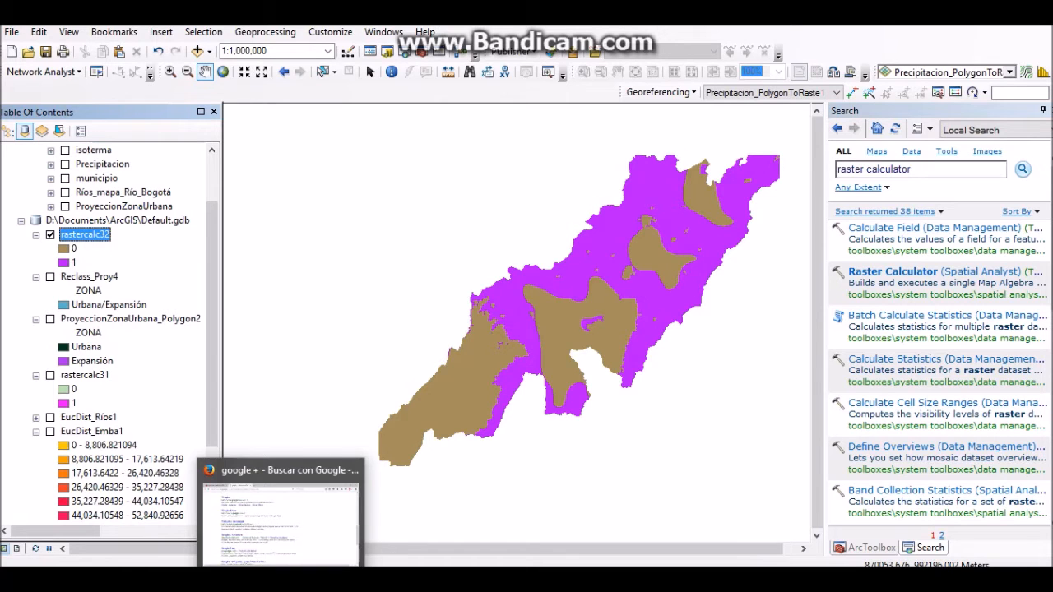
pyautogui.click(245, 584)
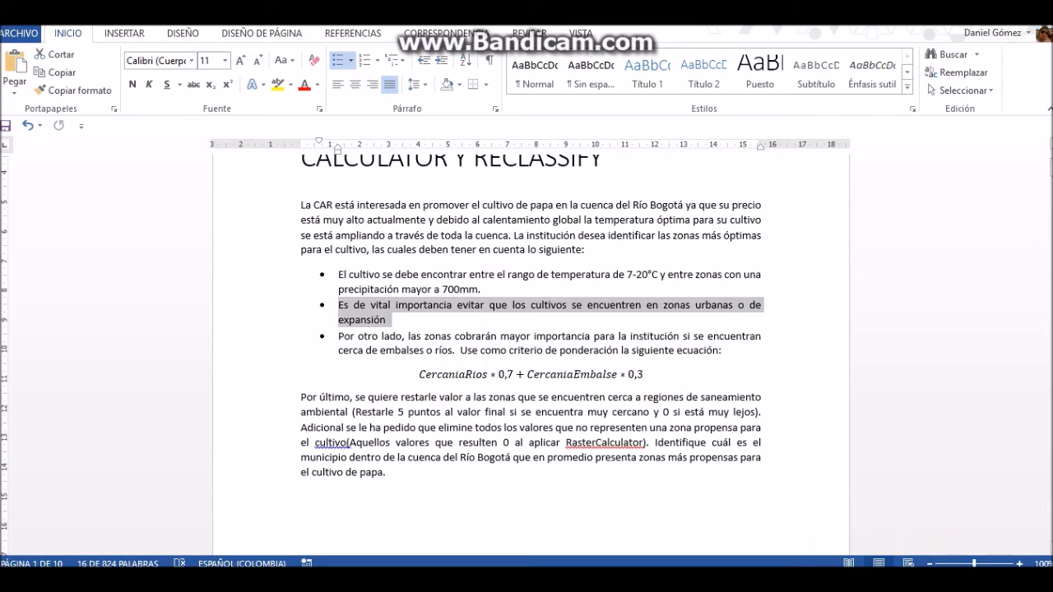
pyautogui.click(388, 369)
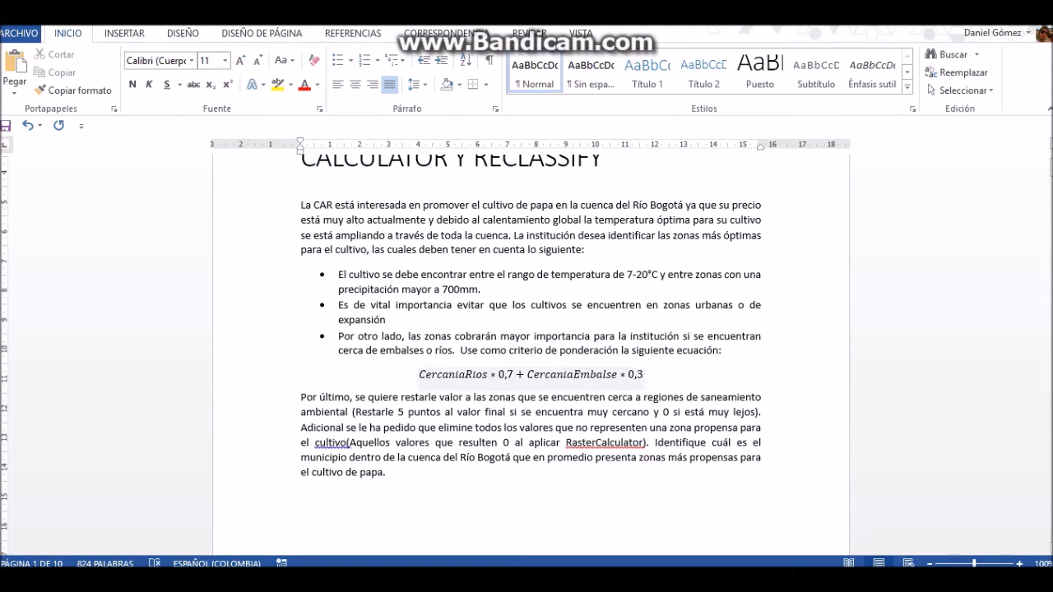
pyautogui.moveTo(419, 374); pyautogui.dragTo(643, 374)
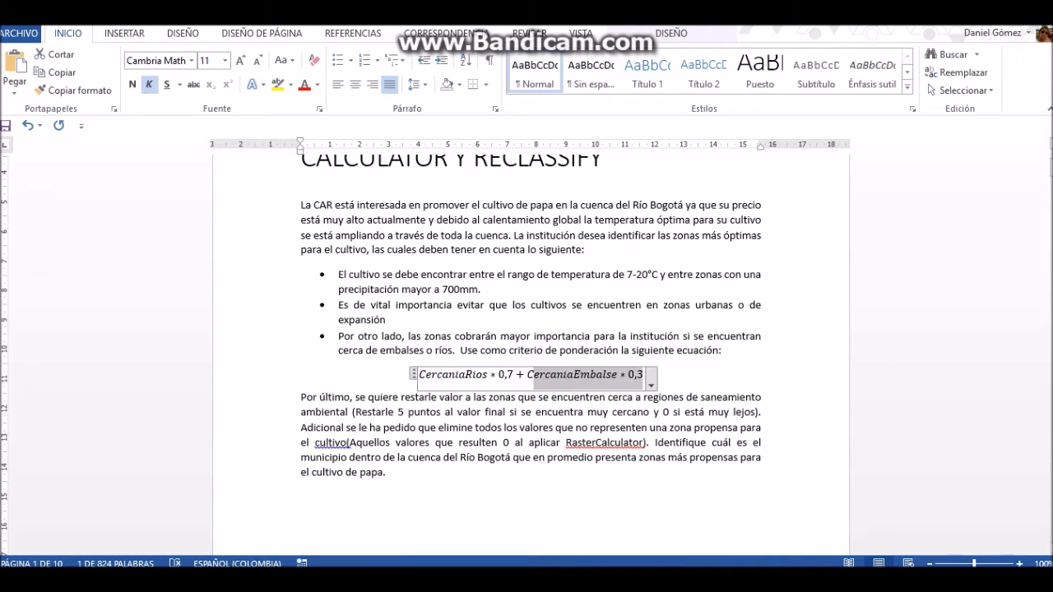
pyautogui.click(592, 473)
pyautogui.hotkey('alt', 'Tab')
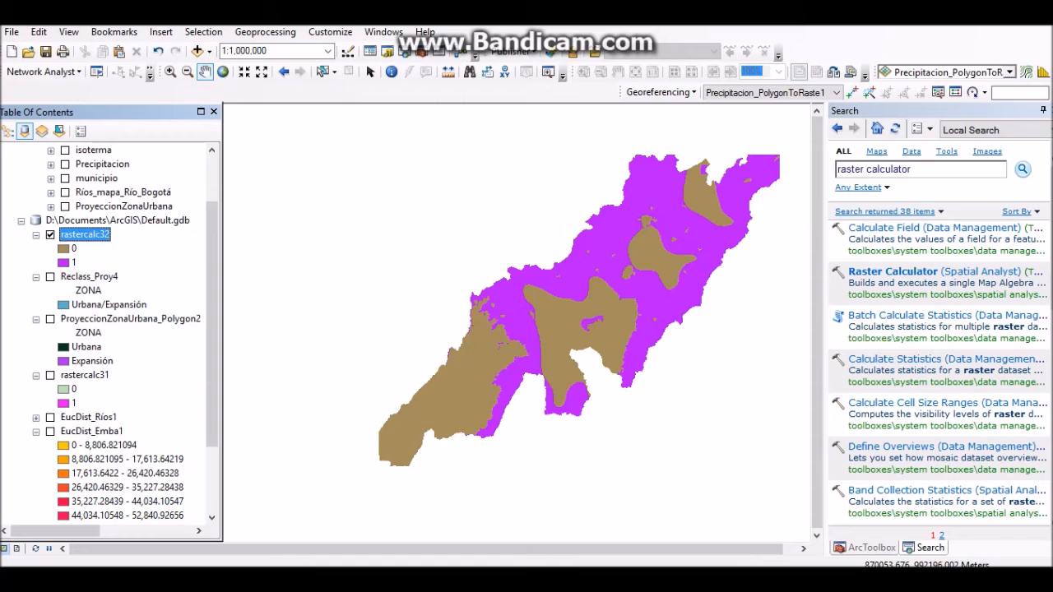
# Review the distance classes of EucDist_Ríos1 and EucDist_Emba1, and collapse both legends
pyautogui.scroll(-3, 115, 329)
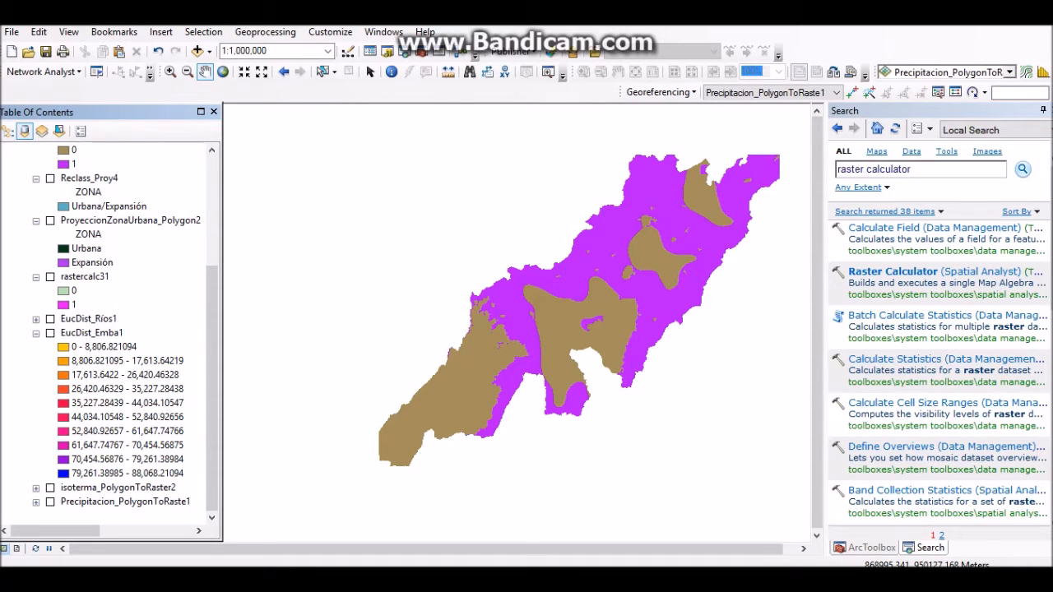
pyautogui.click(36, 319)
pyautogui.scroll(-3, 115, 329)
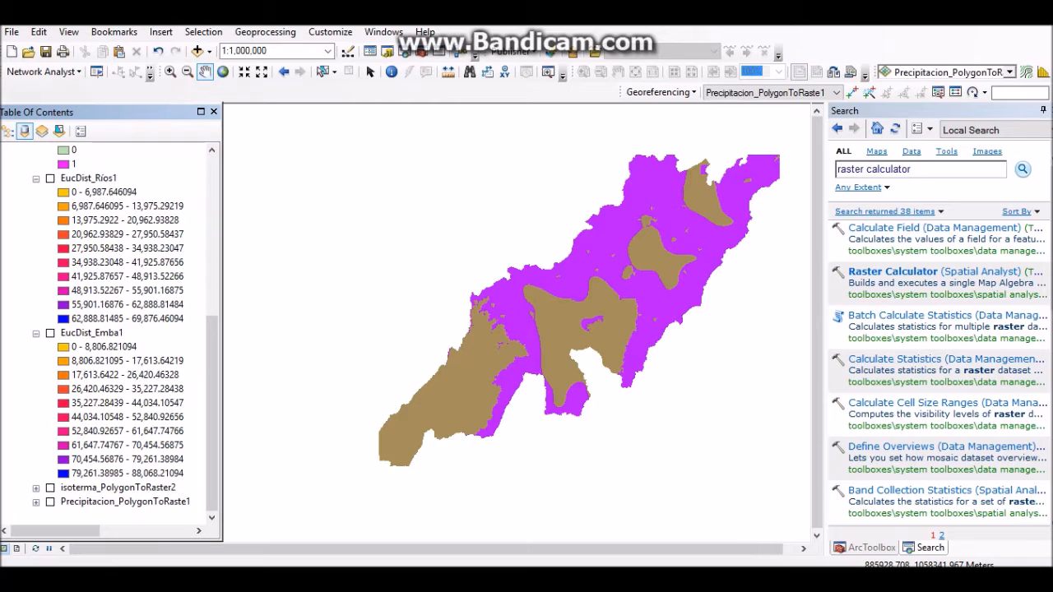
pyautogui.click(34, 178)
pyautogui.click(36, 333)
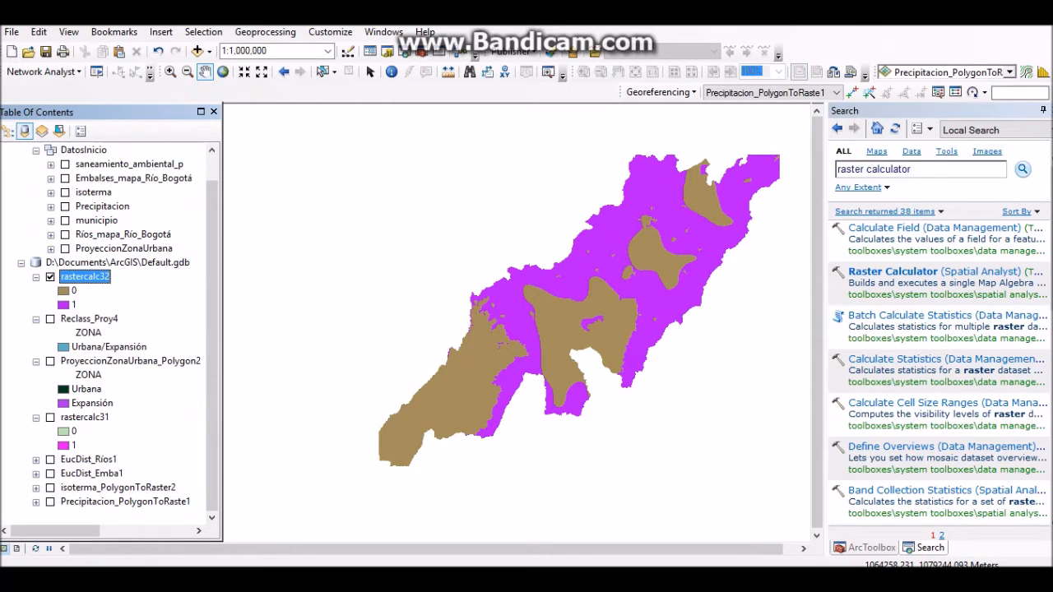
# Search for "reclassify", open the Spatial Analyst Reclassify tool and set EucDist_Ríos1 as the input raster
pyautogui.click(919, 168)
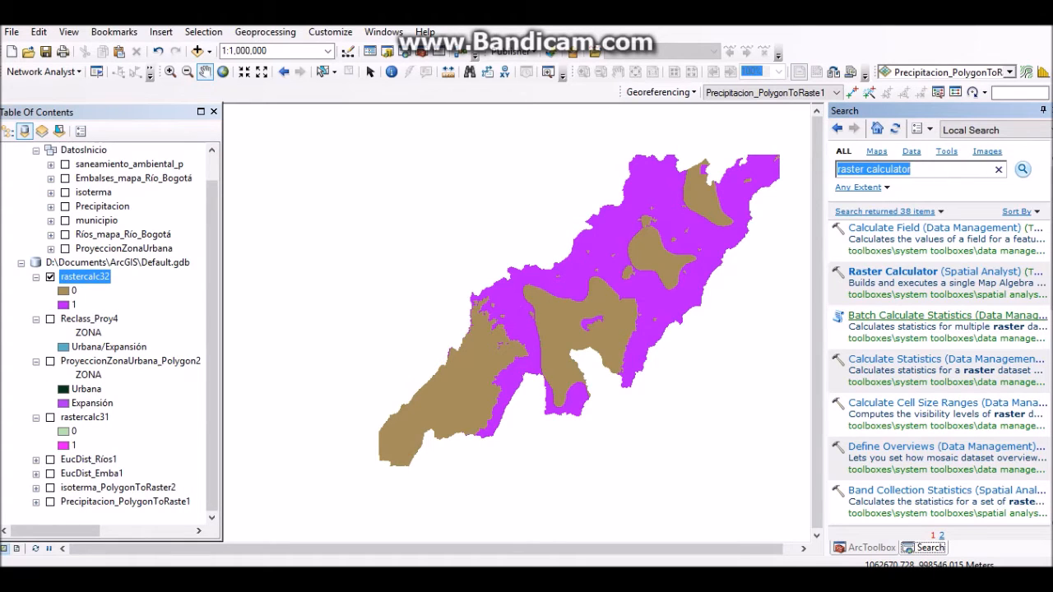
pyautogui.press('BackSpace')
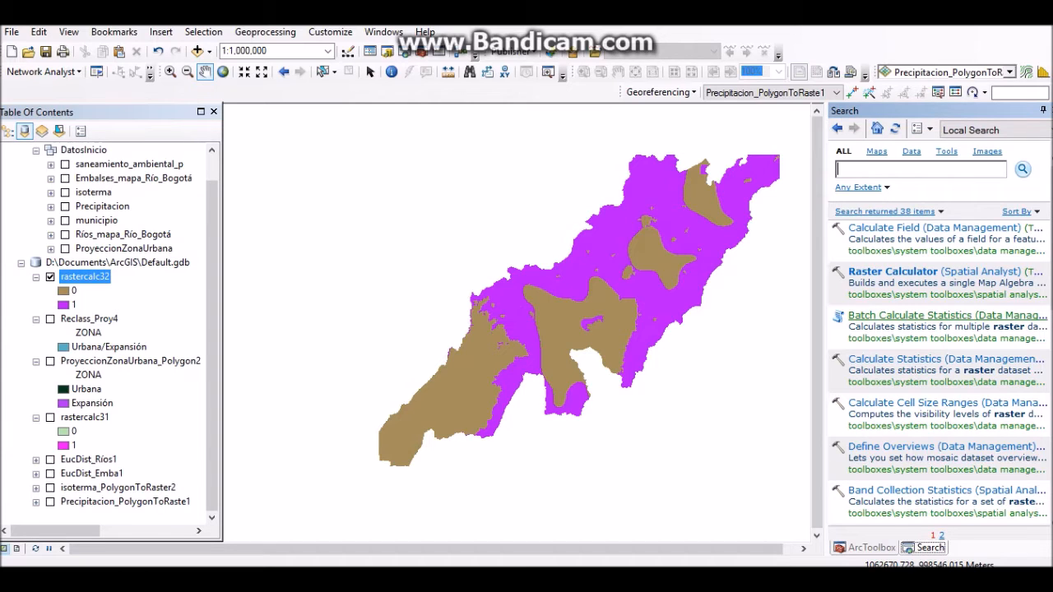
pyautogui.write('reclassify')
pyautogui.press('Return')
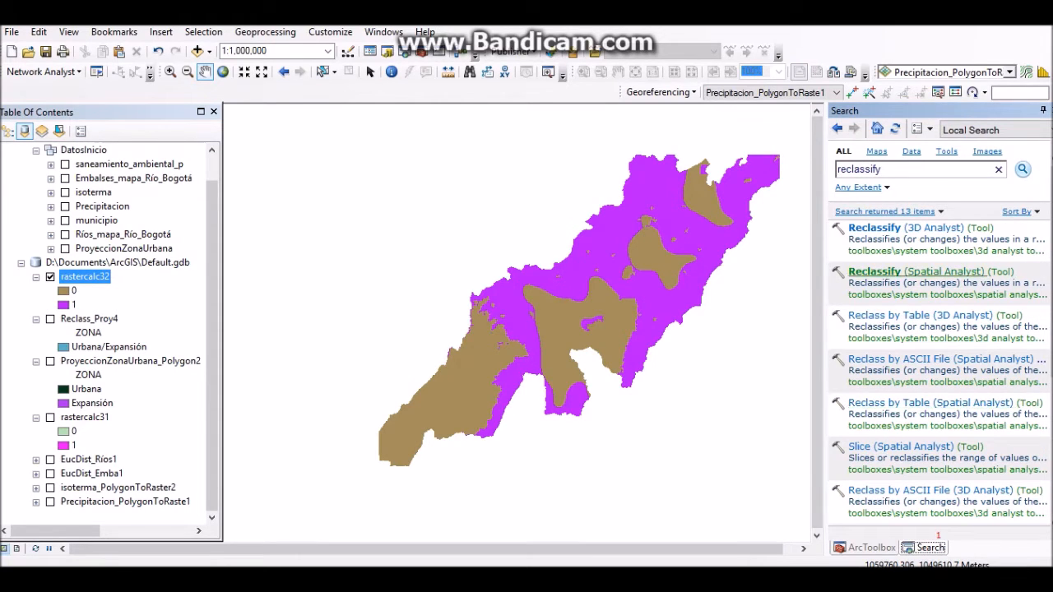
pyautogui.click(928, 271)
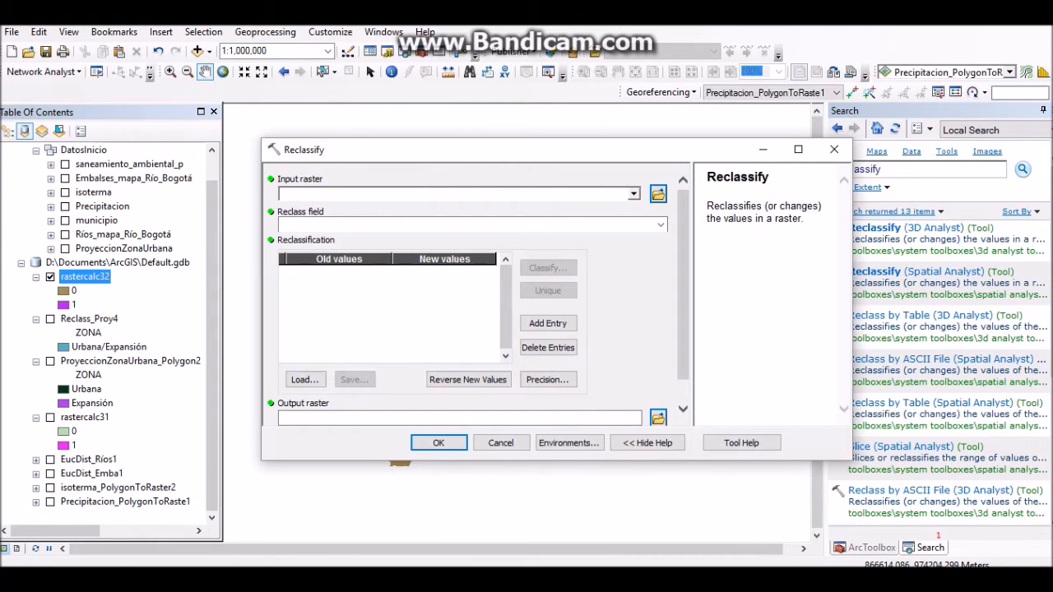
pyautogui.click(95, 460)
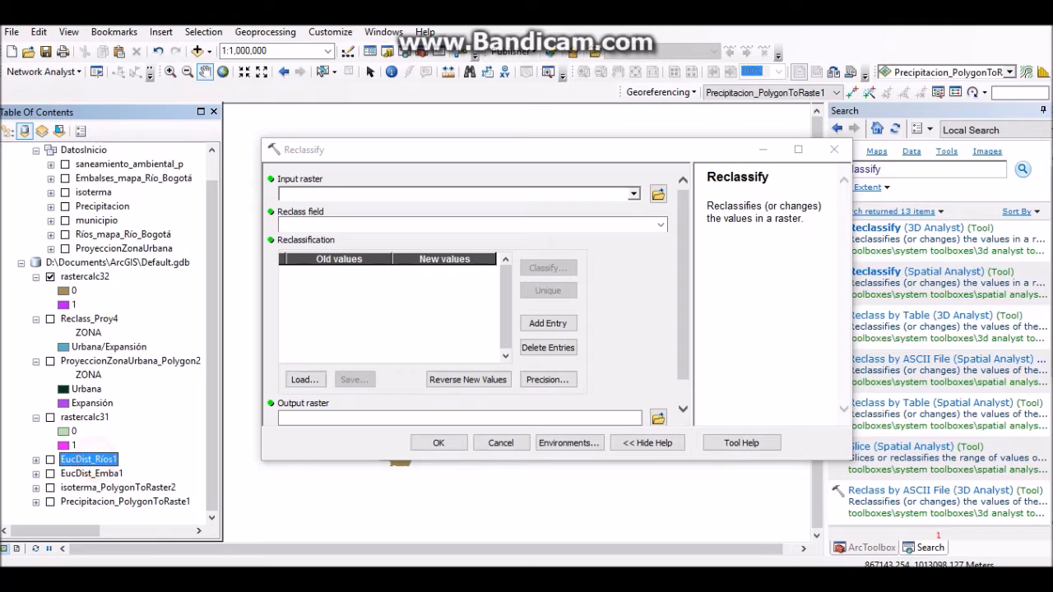
pyautogui.moveTo(89, 460); pyautogui.dragTo(370, 194)
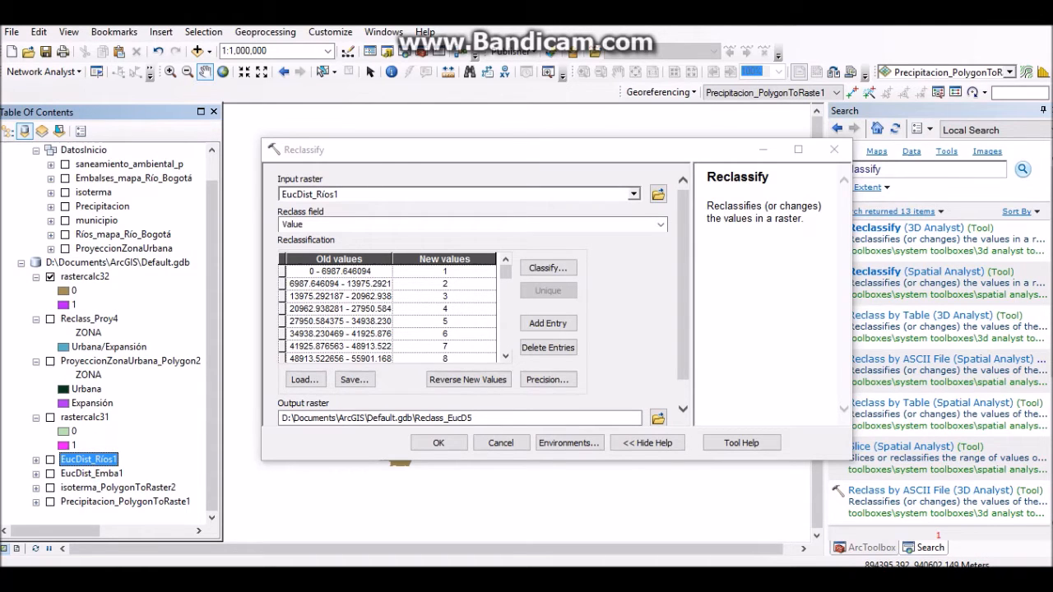
# Review the default distance ranges and new values in the EucDist_Ríos1 reclassification table through to the NoData row
pyautogui.scroll(-1, 484, 295)
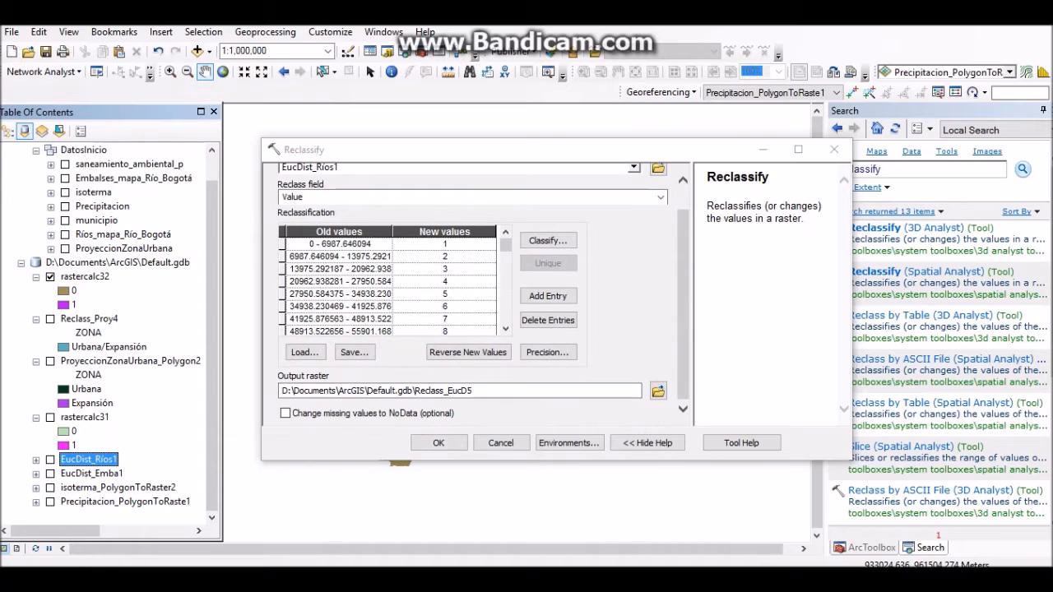
pyautogui.moveTo(505, 245); pyautogui.dragTo(505, 316)
pyautogui.moveTo(504, 310); pyautogui.dragTo(505, 241)
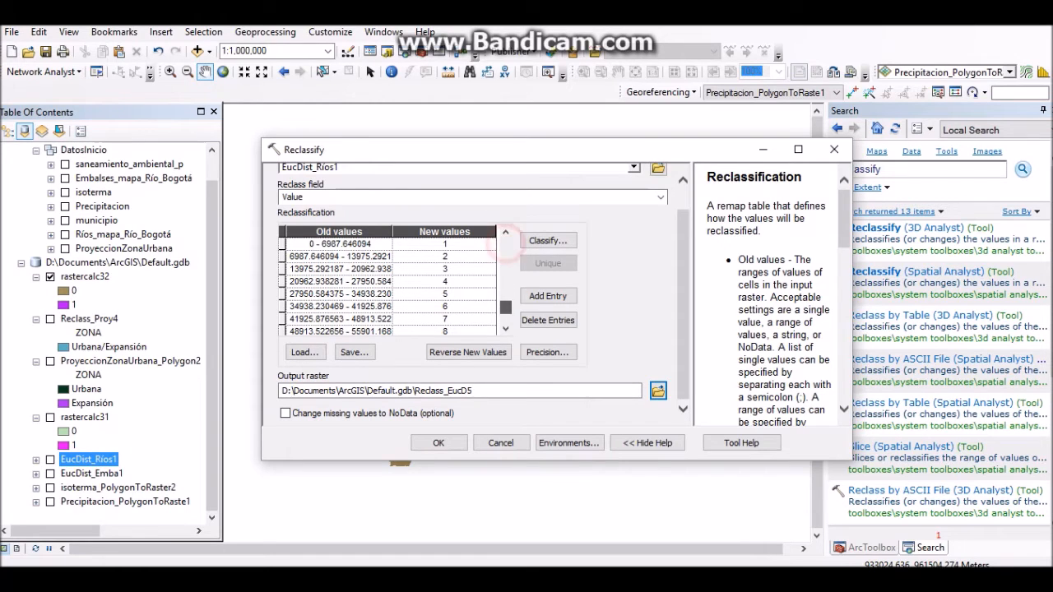
pyautogui.moveTo(506, 245); pyautogui.dragTo(505, 315)
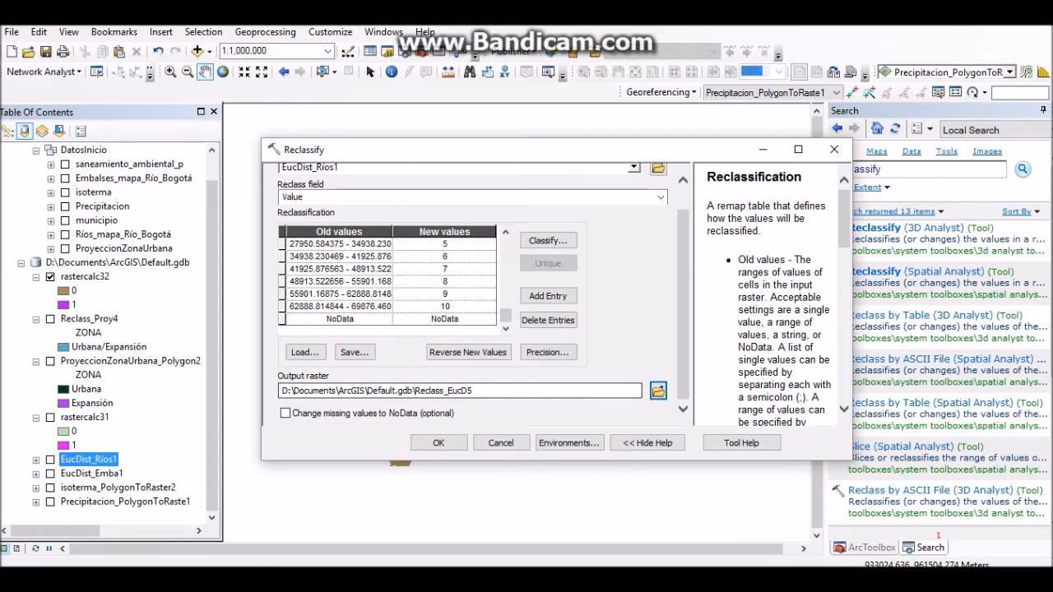
pyautogui.scroll(1, 472, 298)
pyautogui.moveTo(504, 346); pyautogui.dragTo(506, 271)
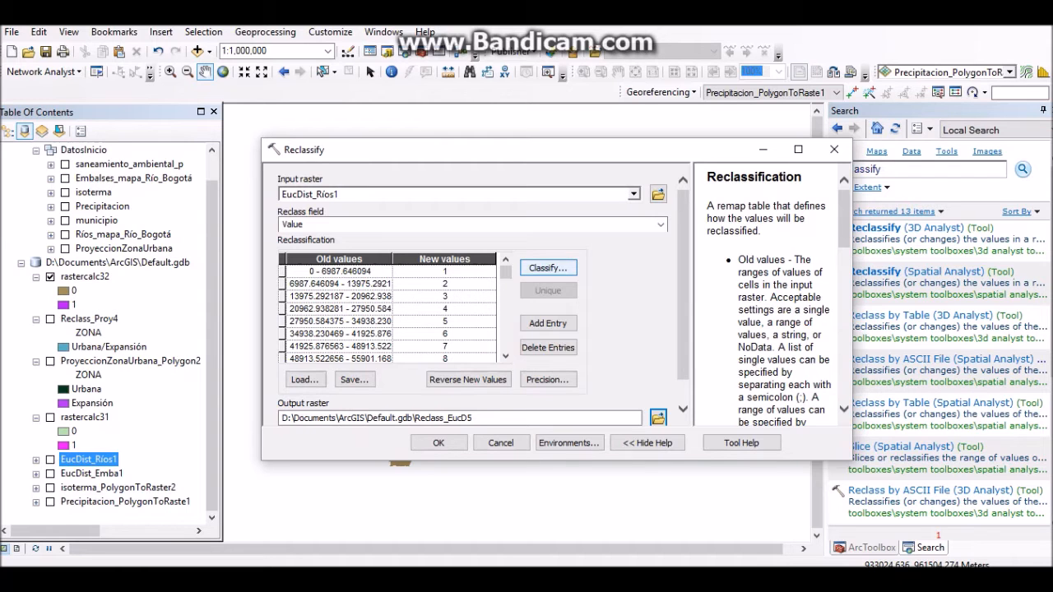
# Classify the EucDist_Ríos1 distances into 20 classes with the Natural Breaks (Jenks) method
pyautogui.click(547, 268)
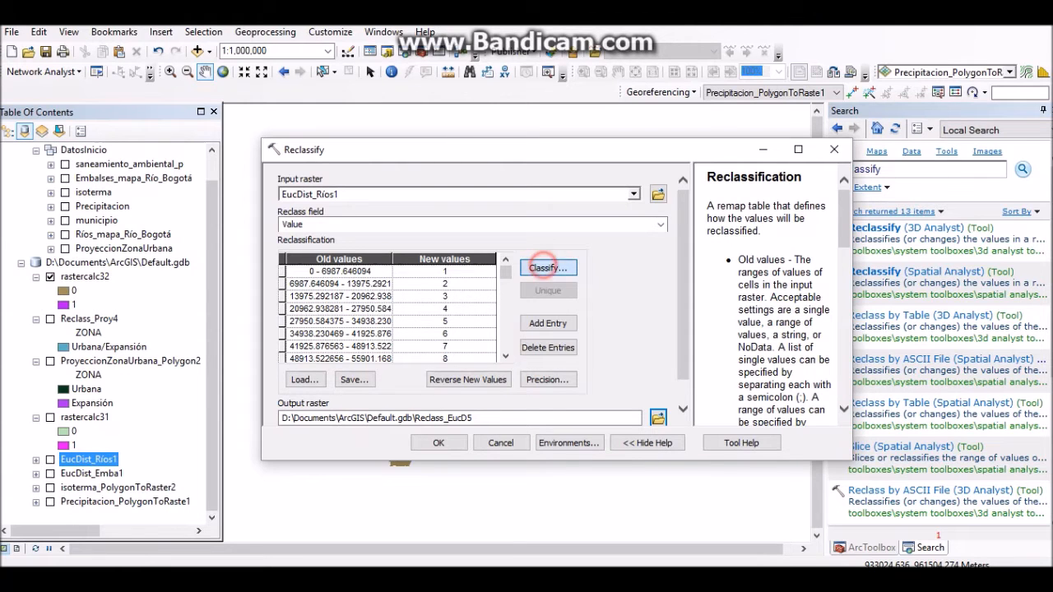
pyautogui.click(788, 124)
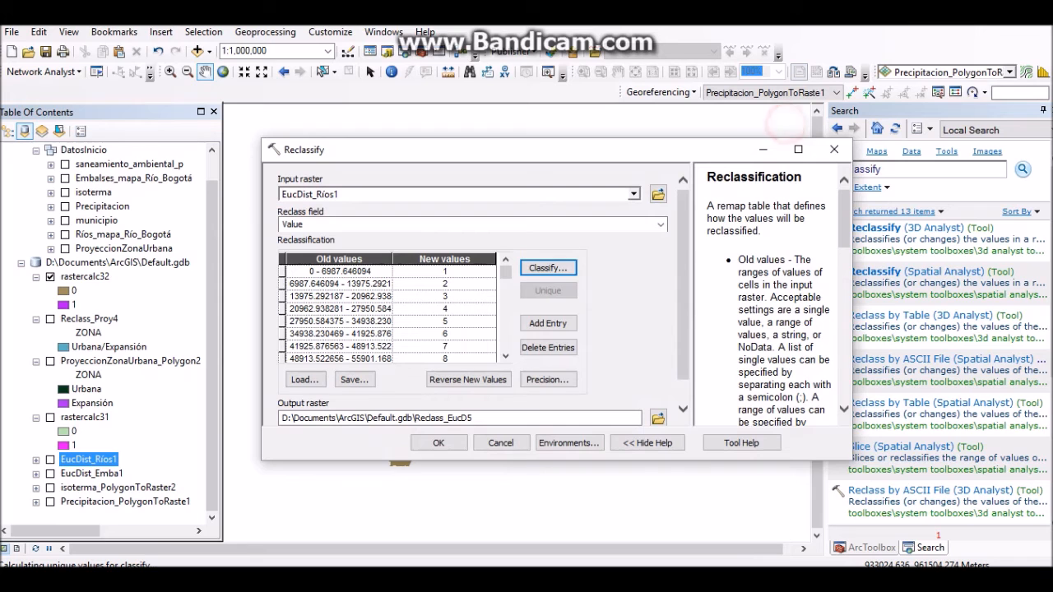
pyautogui.click(547, 269)
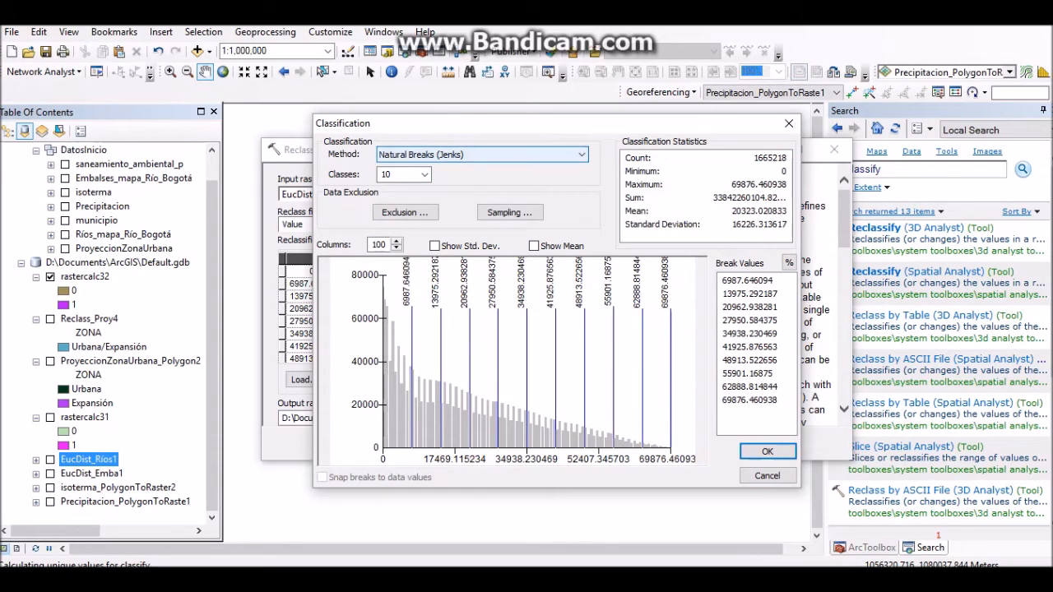
pyautogui.click(446, 155)
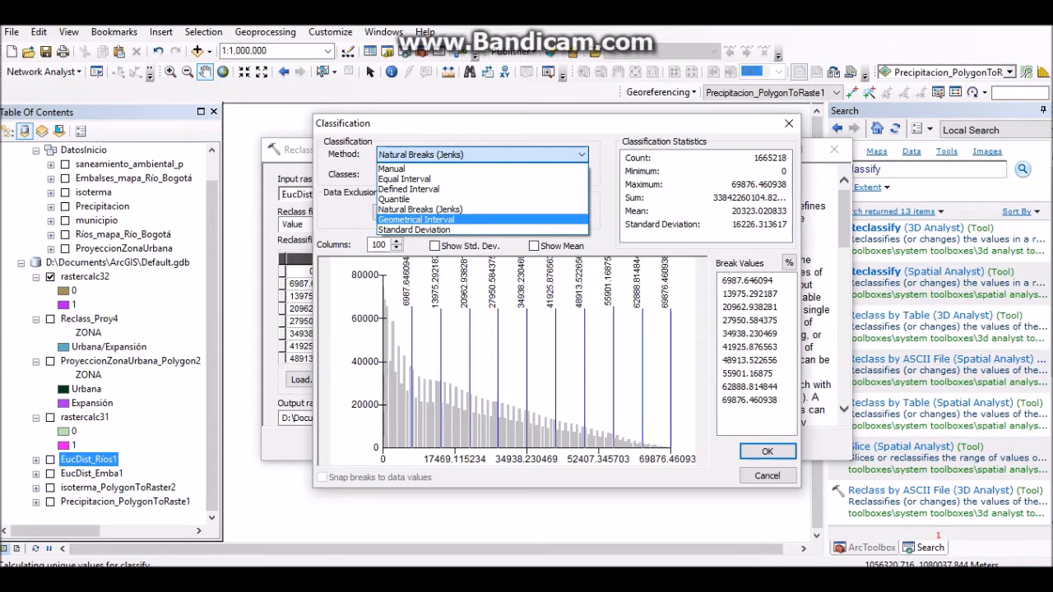
pyautogui.click(437, 178)
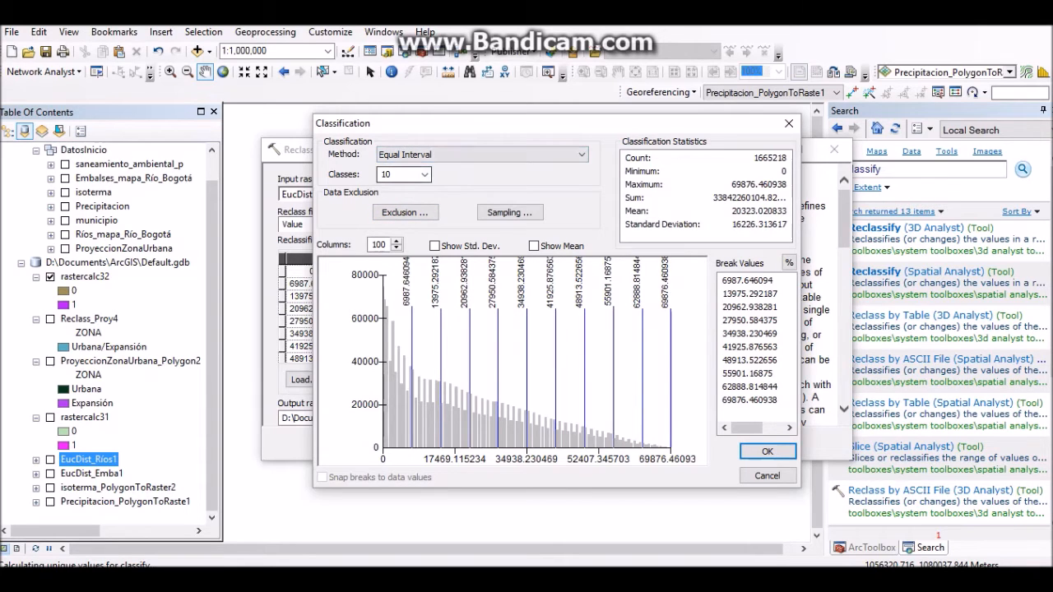
pyautogui.click(423, 173)
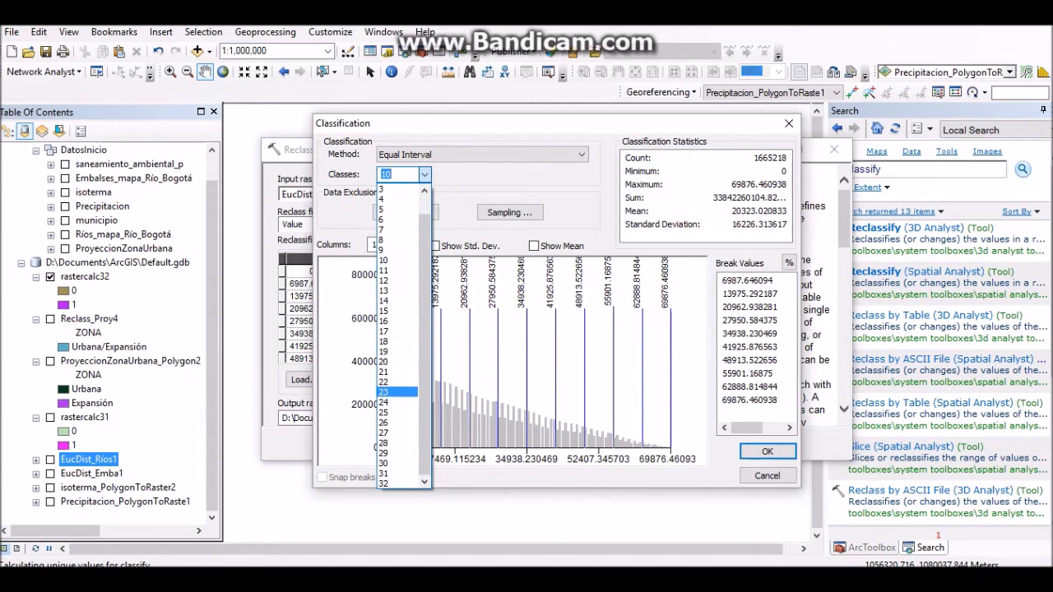
pyautogui.click(400, 362)
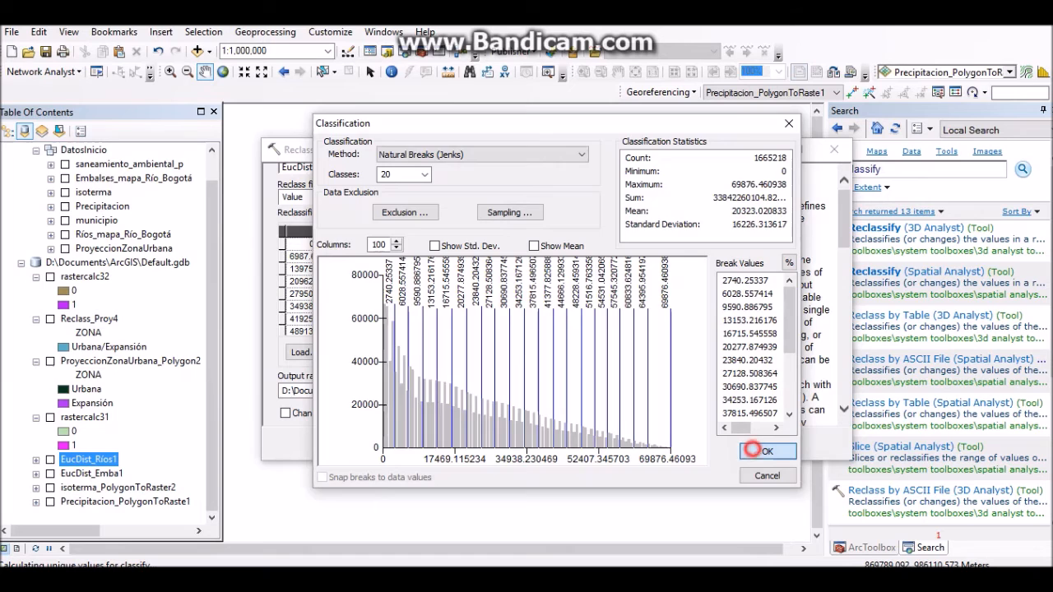
pyautogui.click(763, 450)
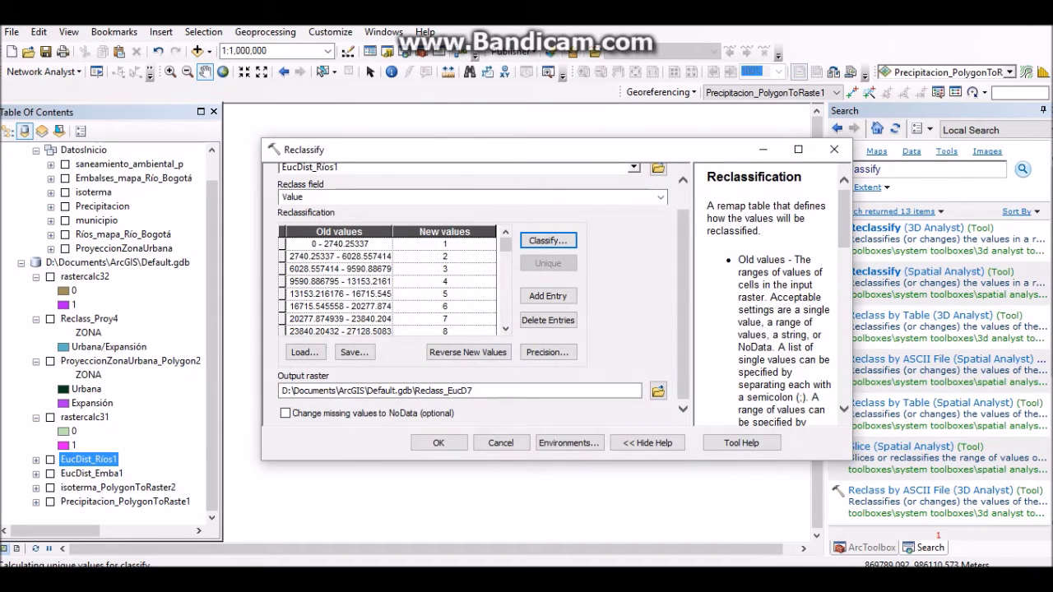
# Reverse the new values so the river distance range nearest to zero gets 20 and the farthest gets 1
pyautogui.click(502, 240)
pyautogui.moveTo(503, 241)
pyautogui.mouseDown()
pyautogui.moveTo(504, 316)
pyautogui.moveTo(504, 244)
pyautogui.mouseUp()
pyautogui.click(506, 240)
pyautogui.moveTo(507, 240)
pyautogui.mouseDown()
pyautogui.moveTo(507, 315)
pyautogui.moveTo(507, 240)
pyautogui.mouseUp()
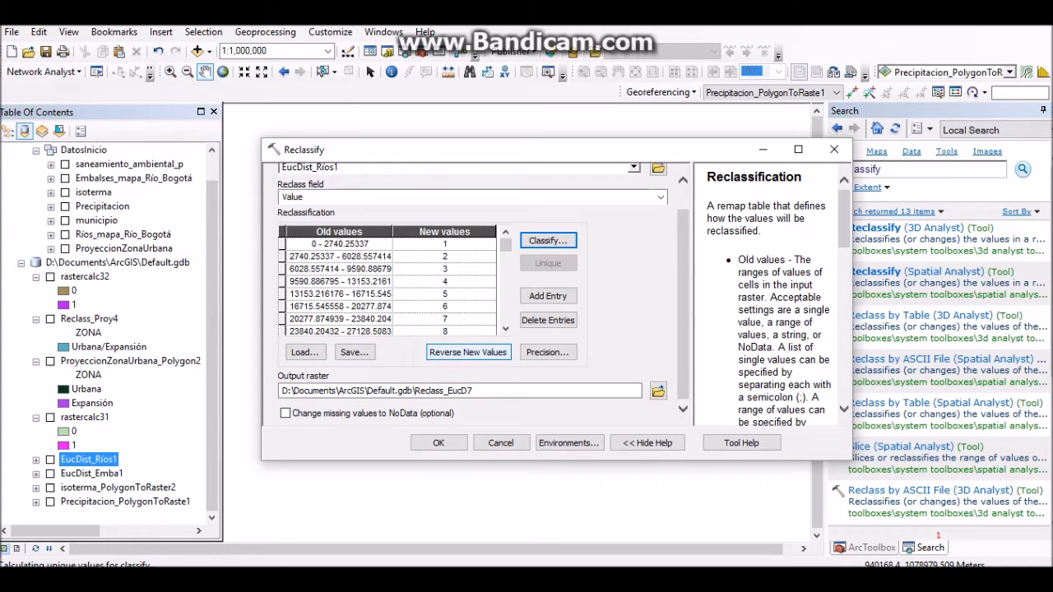
pyautogui.click(455, 353)
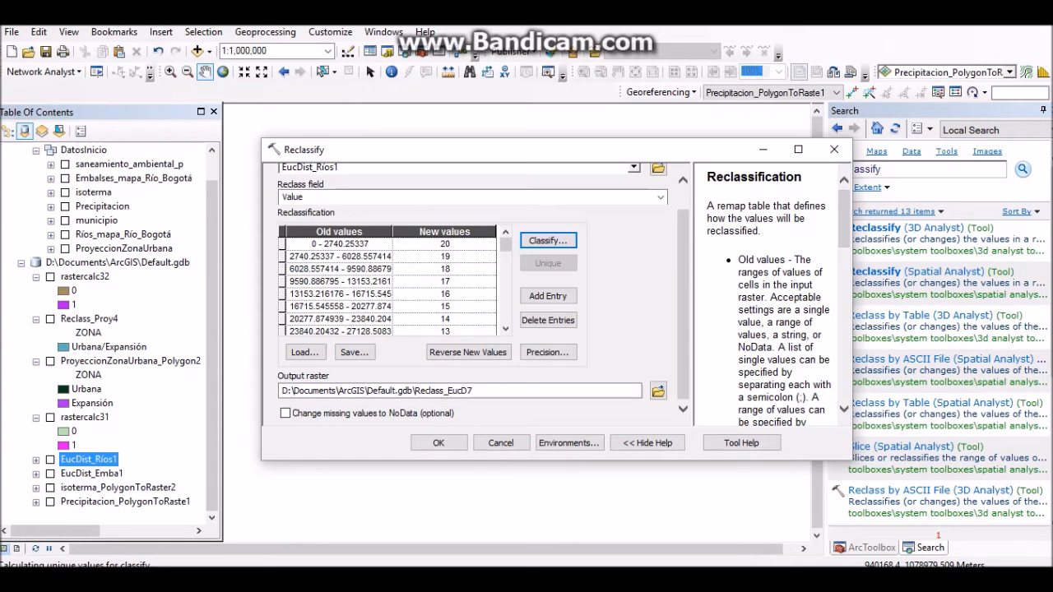
# Check the reversed values down to the last class and run the river reclassification with output Reclass_EucD7
pyautogui.click(511, 251)
pyautogui.moveTo(506, 242)
pyautogui.mouseDown()
pyautogui.moveTo(506, 316)
pyautogui.moveTo(507, 242)
pyautogui.mouseUp()
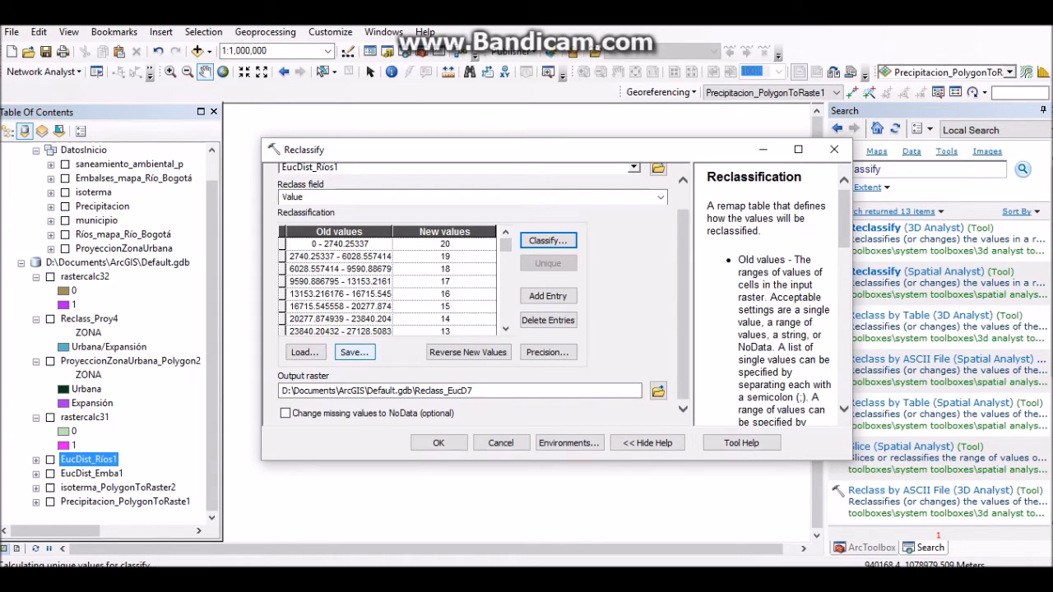
pyautogui.moveTo(506, 246); pyautogui.dragTo(506, 317)
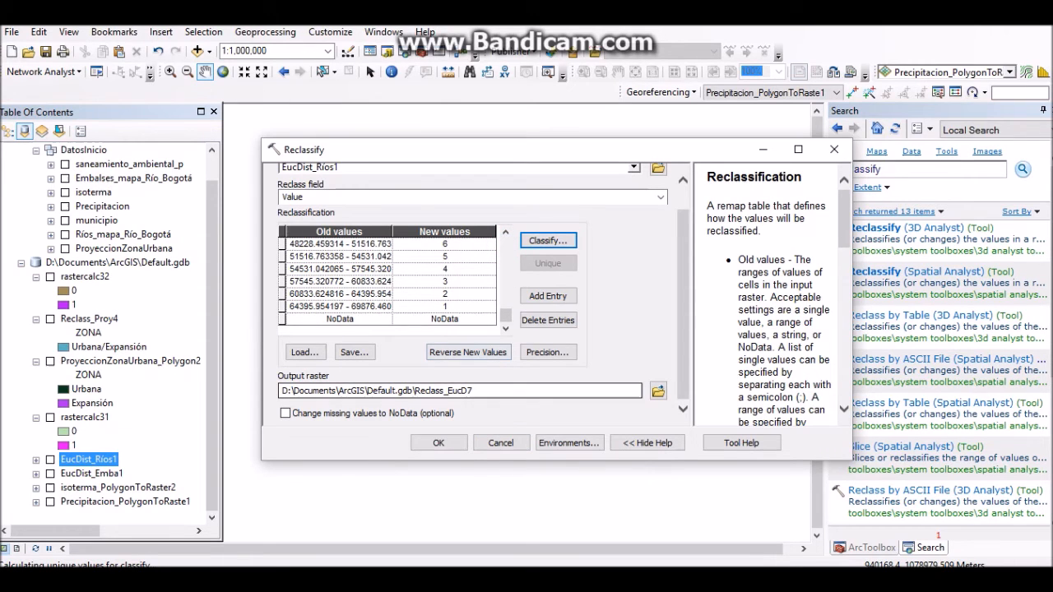
pyautogui.click(439, 443)
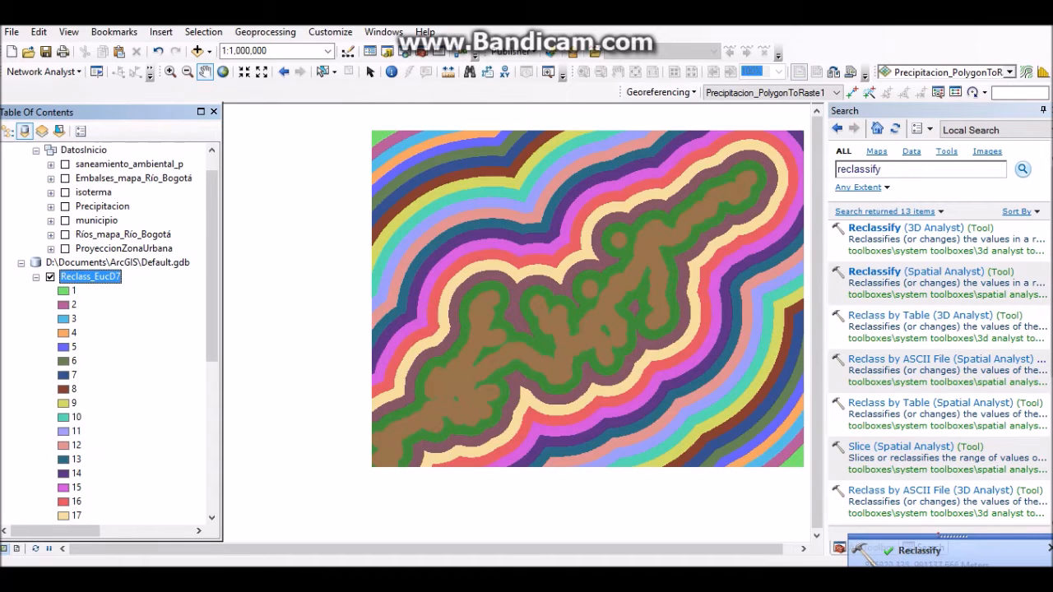
# Look over the Reclass_EucD7 legend, reopen the Spatial Analyst Reclassify tool and set EucDist_Emba1 as the input raster
pyautogui.moveTo(209, 256)
pyautogui.mouseDown()
pyautogui.moveTo(211, 405)
pyautogui.moveTo(210, 241)
pyautogui.mouseUp()
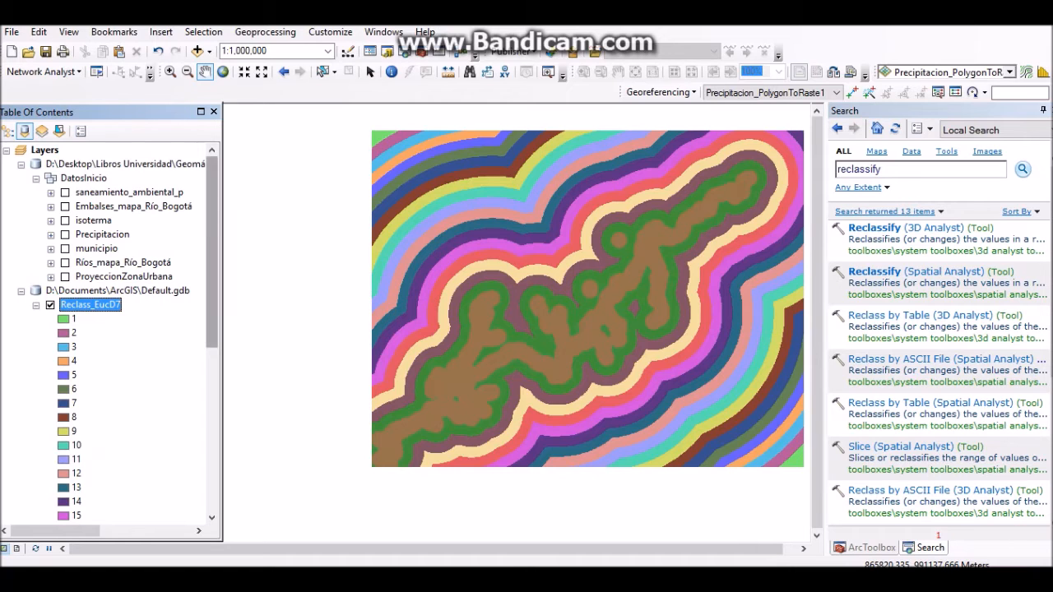
pyautogui.scroll(-2, 111, 329)
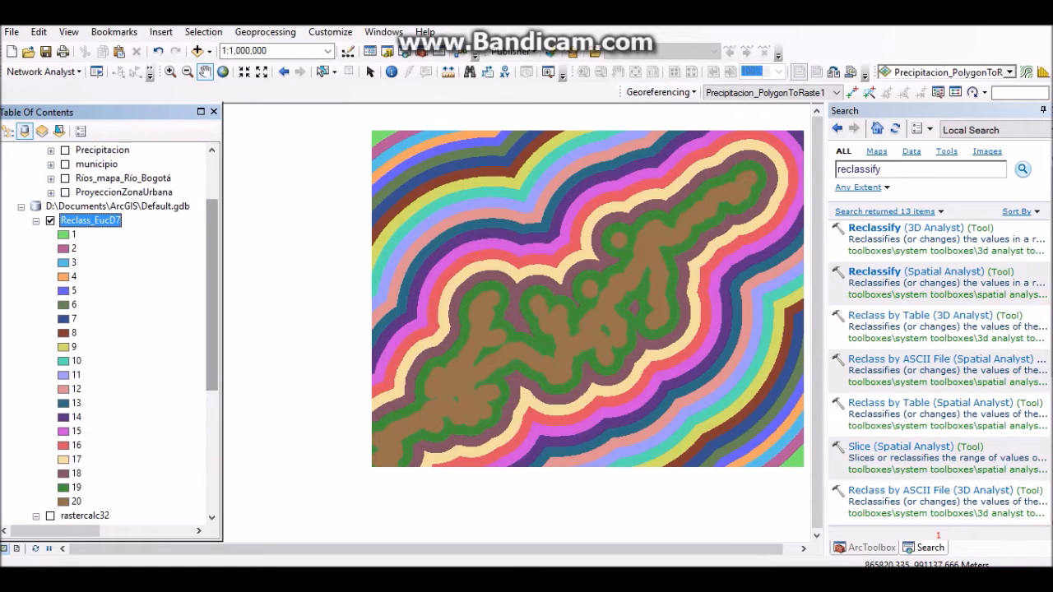
pyautogui.scroll(-3, 124, 329)
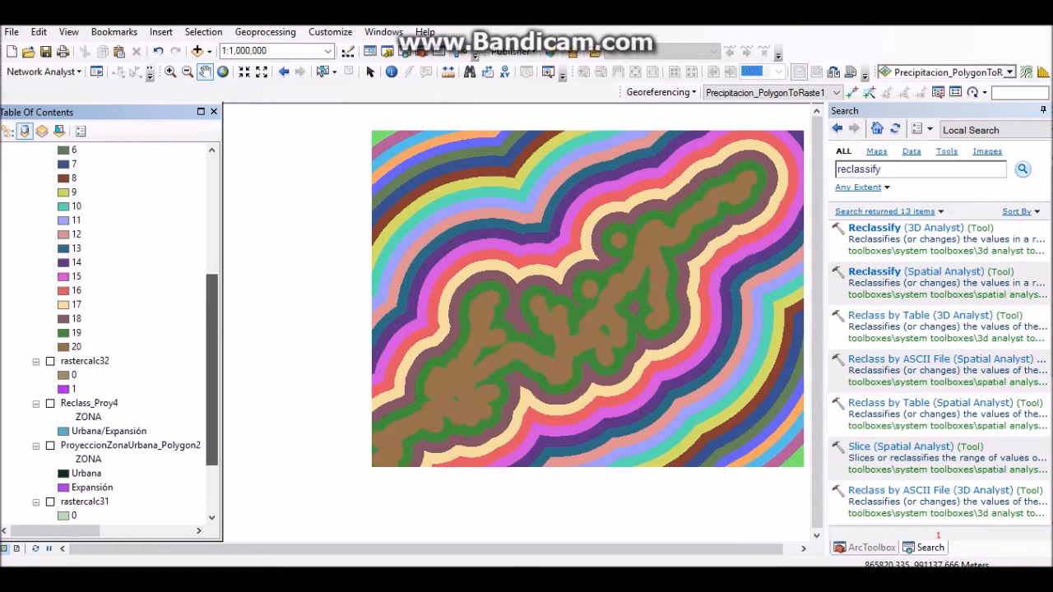
pyautogui.click(946, 272)
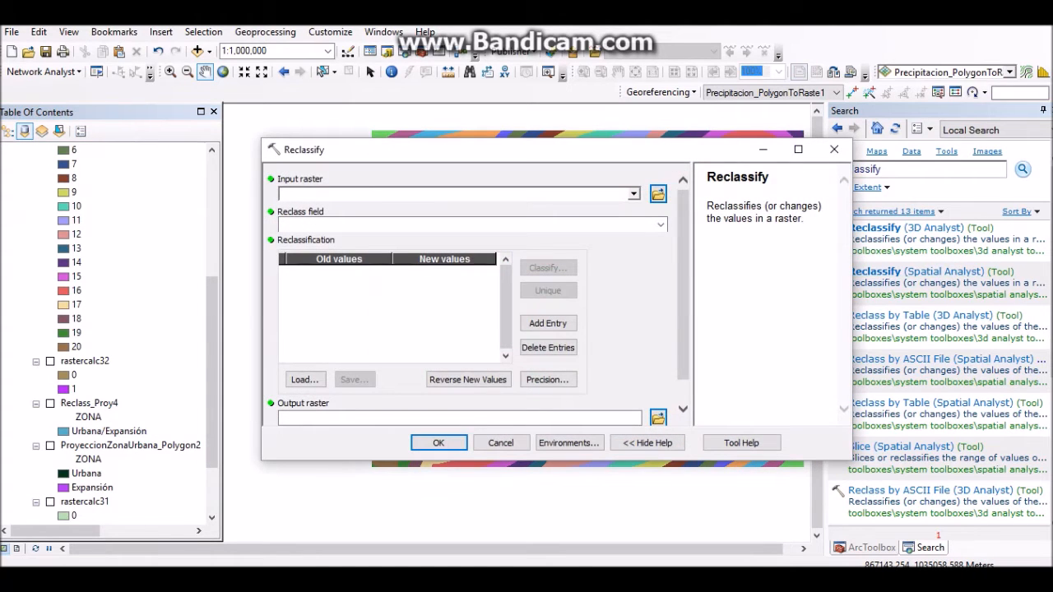
pyautogui.moveTo(212, 367); pyautogui.dragTo(212, 410)
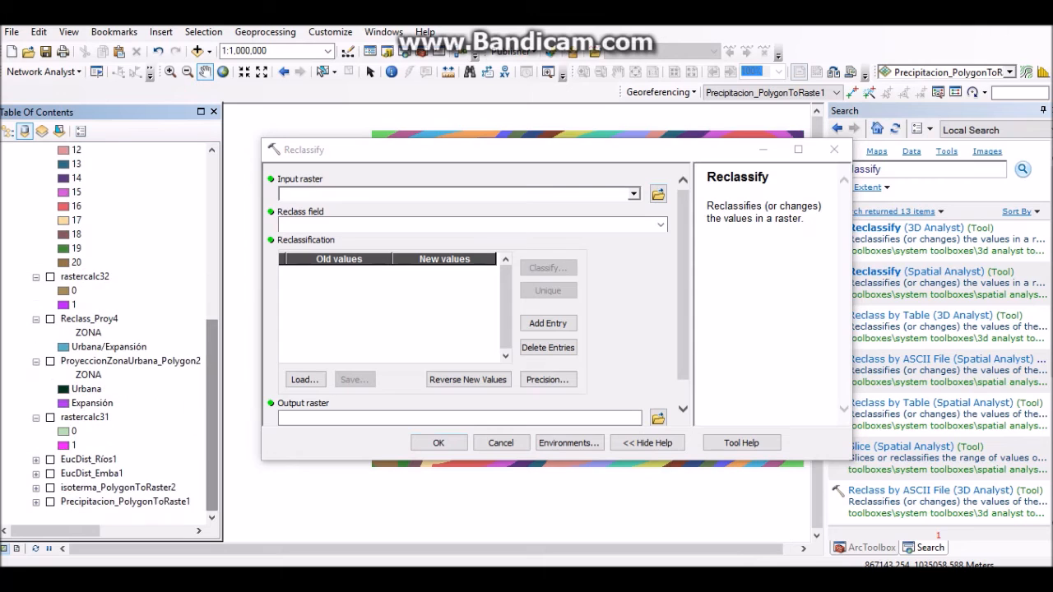
pyautogui.click(92, 474)
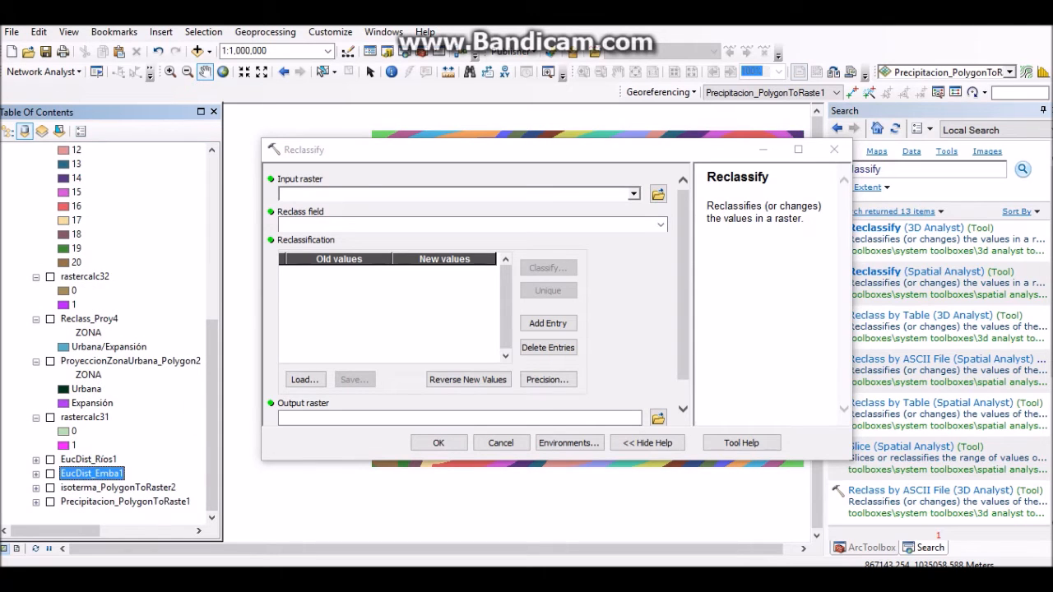
pyautogui.moveTo(91, 474); pyautogui.dragTo(452, 194)
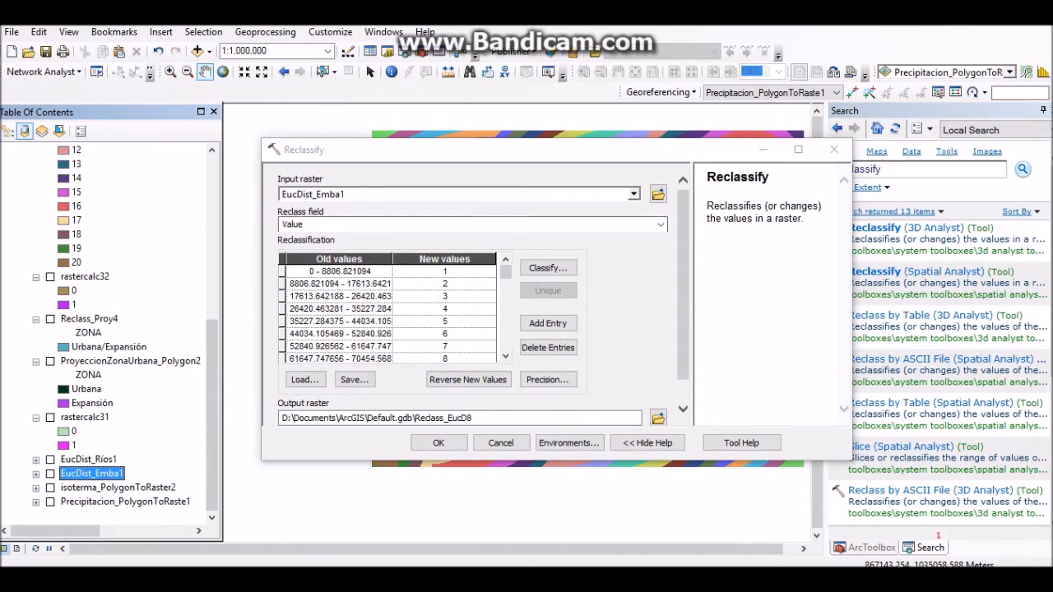
# Classify the EucDist_Emba1 distances into 20 classes with the Equal Interval method
pyautogui.scroll(-1, 477, 295)
pyautogui.click(547, 240)
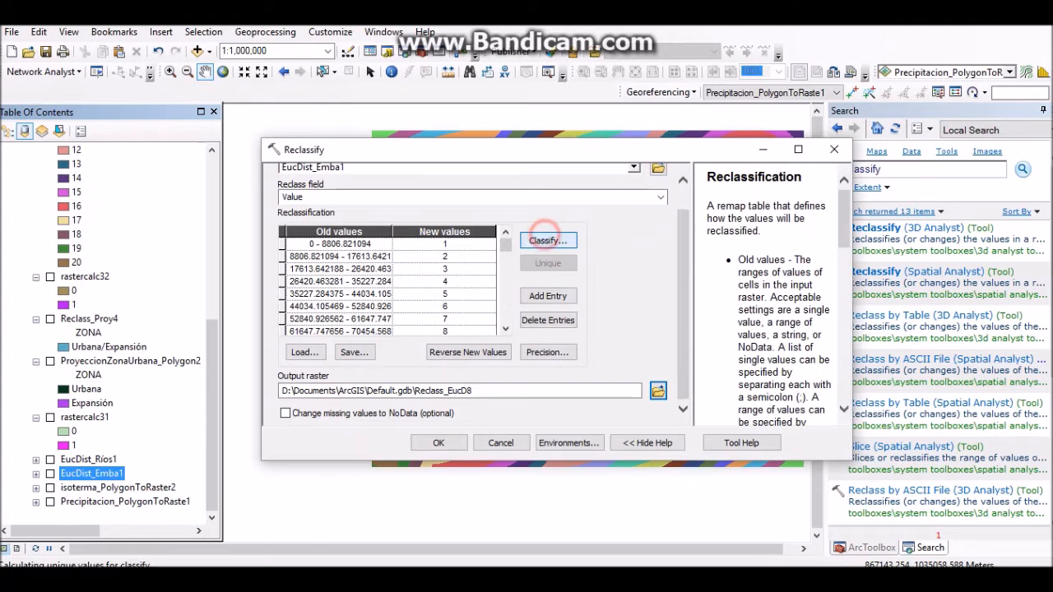
pyautogui.click(472, 156)
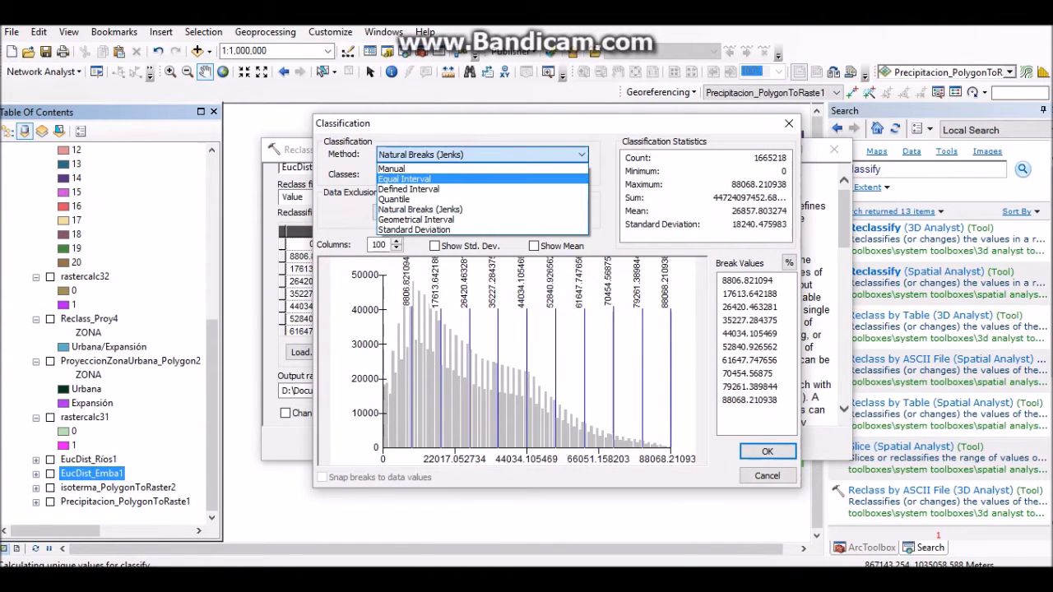
pyautogui.click(463, 179)
pyautogui.click(425, 174)
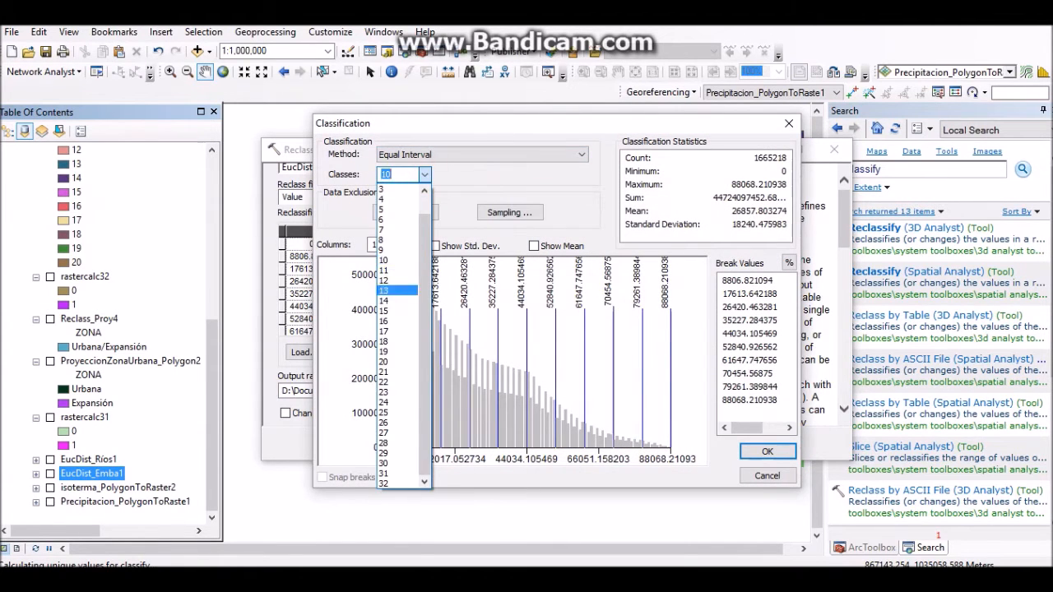
pyautogui.click(398, 360)
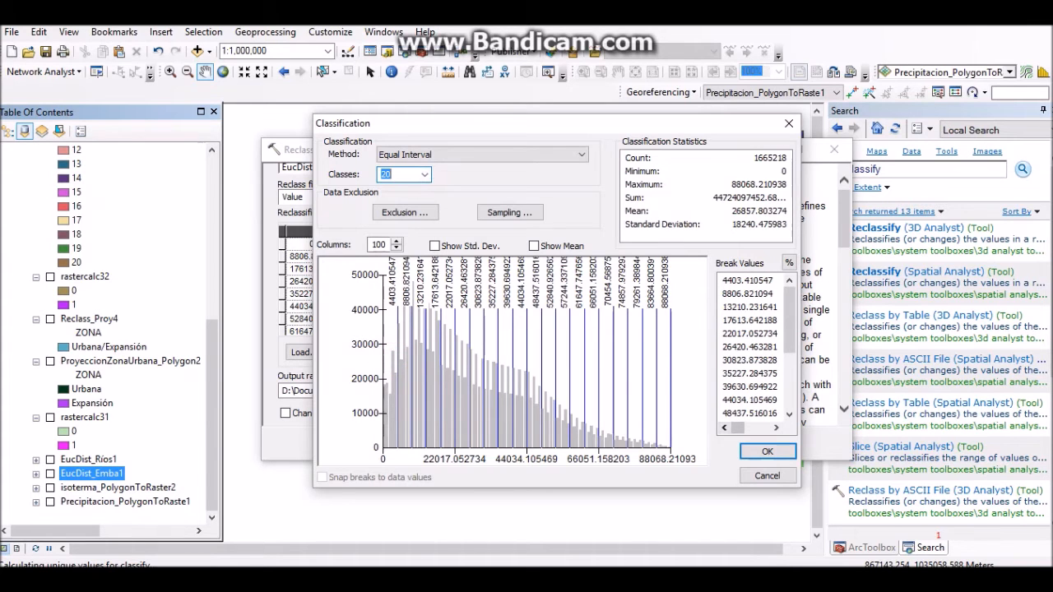
pyautogui.click(767, 452)
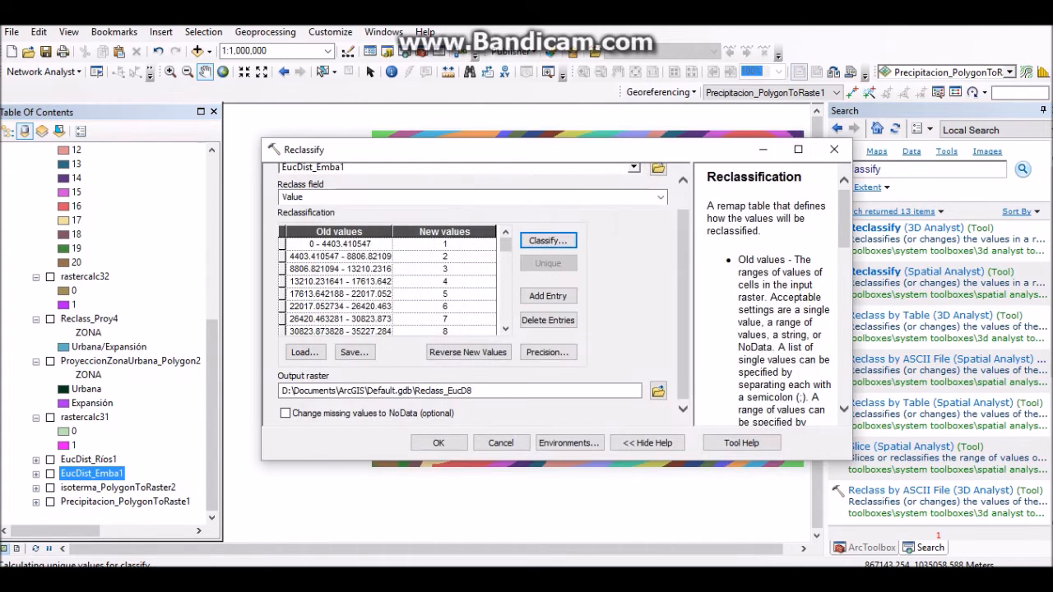
# Reverse the new values so the nearest reservoir distances get 20, run the reclassification to Reclass_EucD8 and look over its legend
pyautogui.click(480, 352)
pyautogui.click(438, 442)
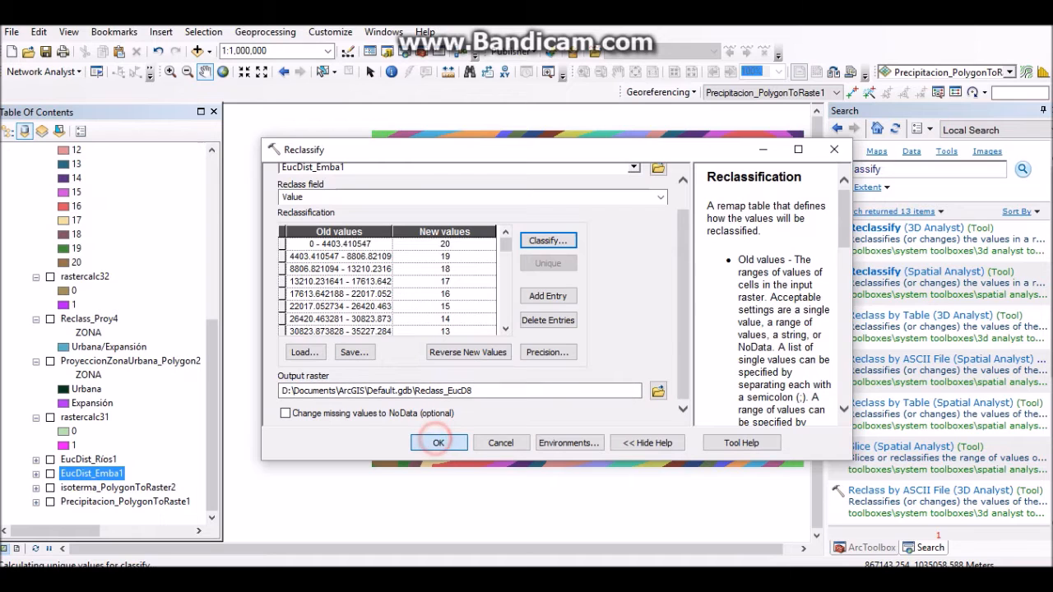
pyautogui.moveTo(213, 403); pyautogui.dragTo(214, 374)
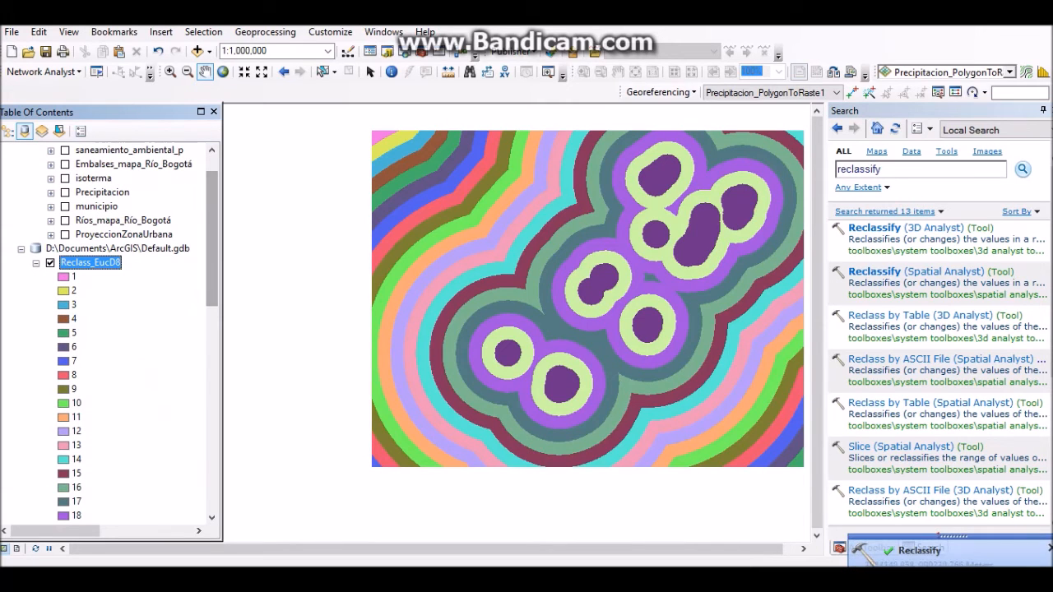
pyautogui.moveTo(212, 248); pyautogui.dragTo(211, 283)
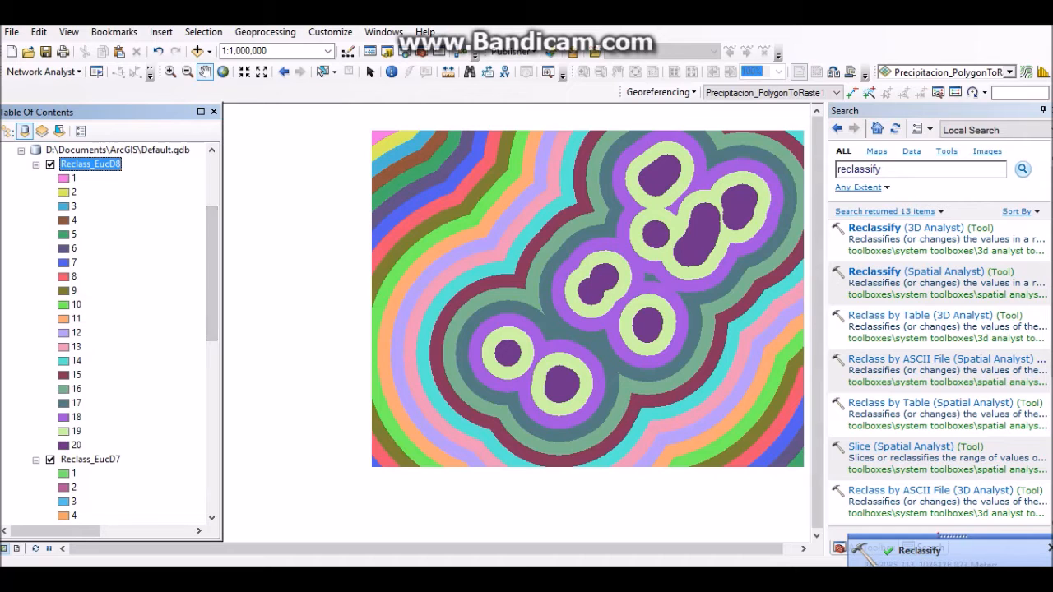
pyautogui.moveTo(592, 284); pyautogui.dragTo(512, 286)
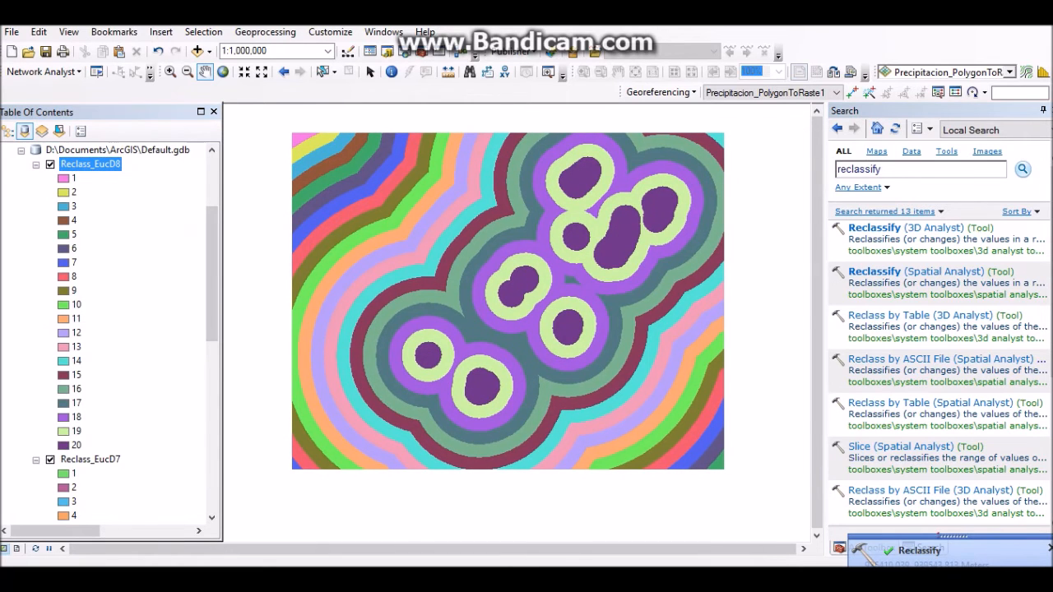
# Check the weighting equation in the Word assignment, return to ArcMap, search for "raster calculator" and open the Raster Calculator tool
pyautogui.click(205, 578)
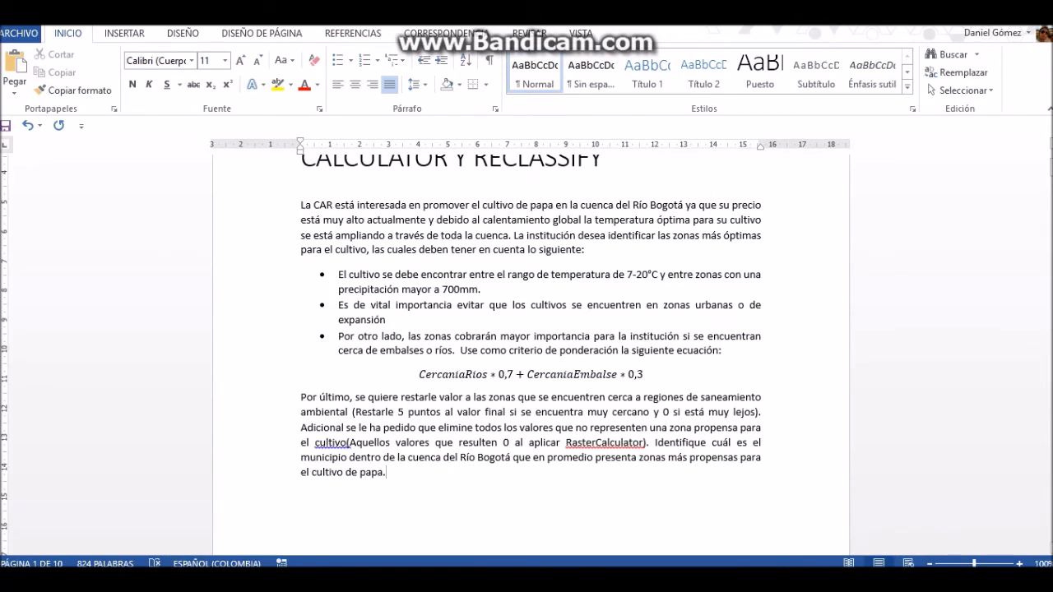
pyautogui.hotkey('alt', 'Tab')
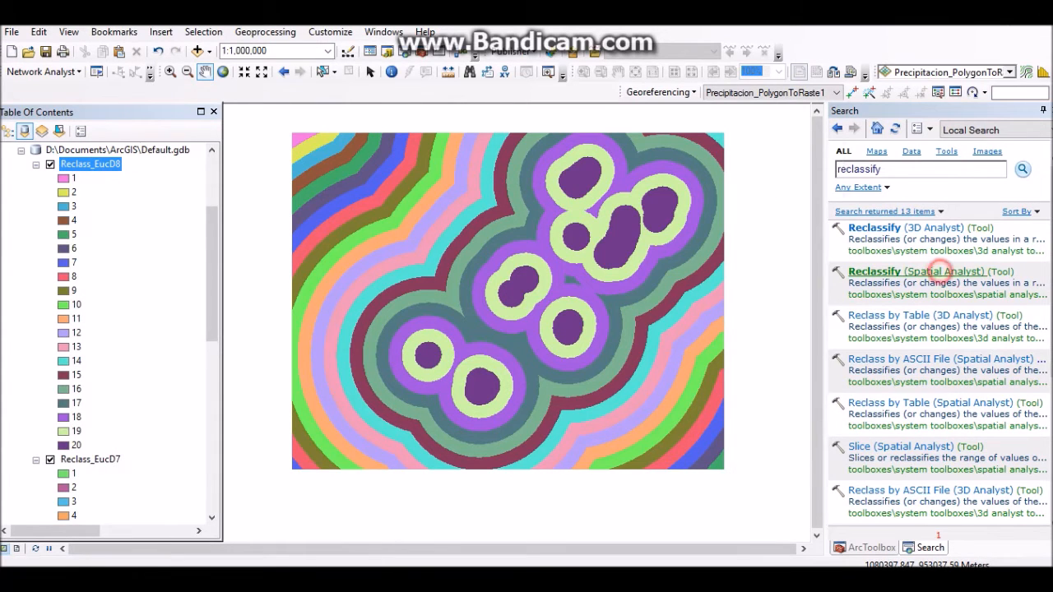
pyautogui.click(940, 270)
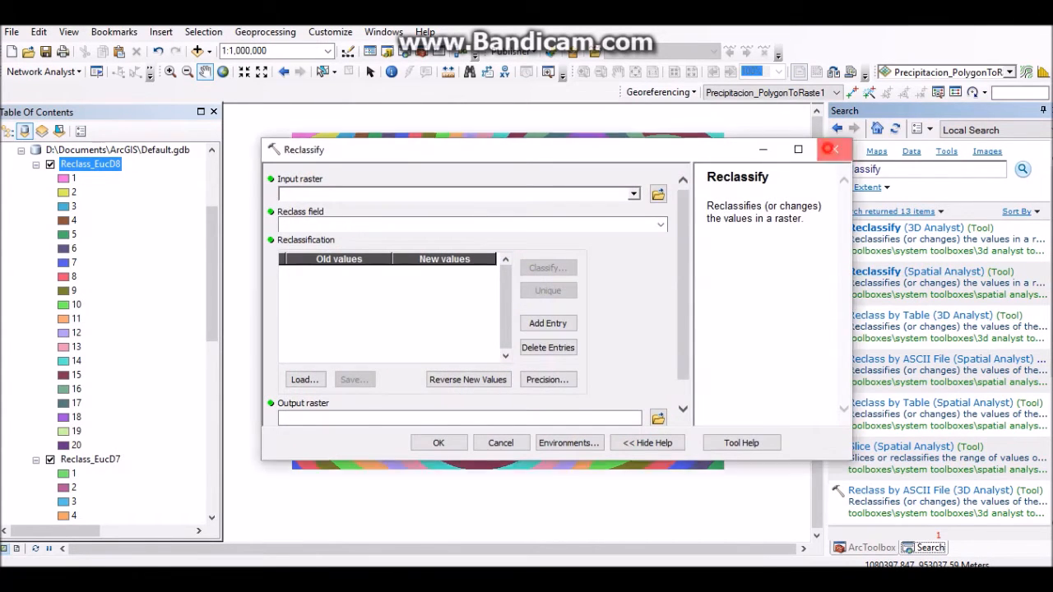
pyautogui.click(834, 149)
pyautogui.doubleClick(916, 168)
pyautogui.write('r calculato')
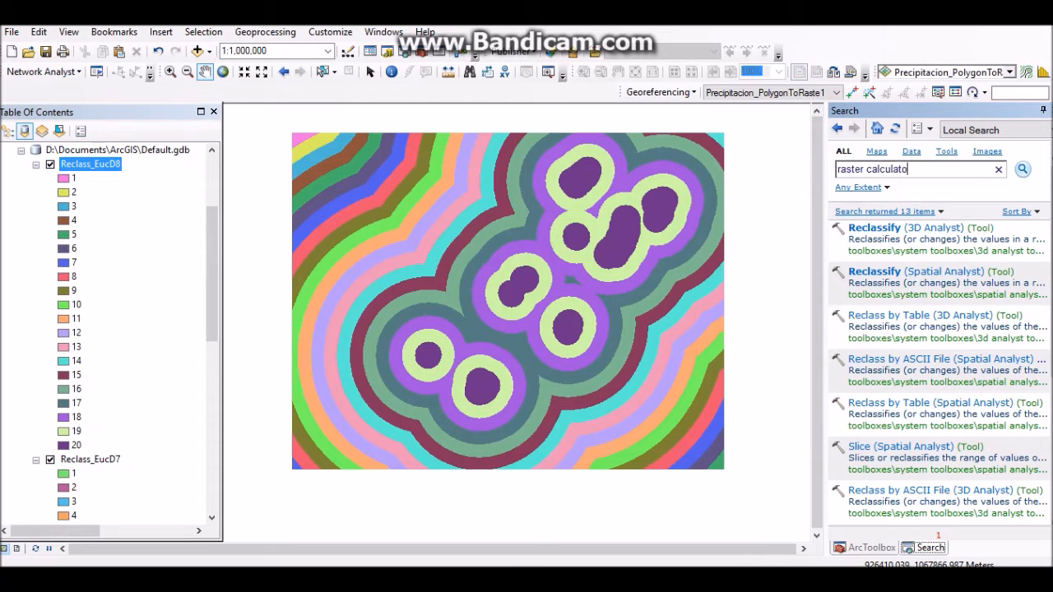
pyautogui.write('aster calculator')
pyautogui.press('Return')
pyautogui.click(957, 274)
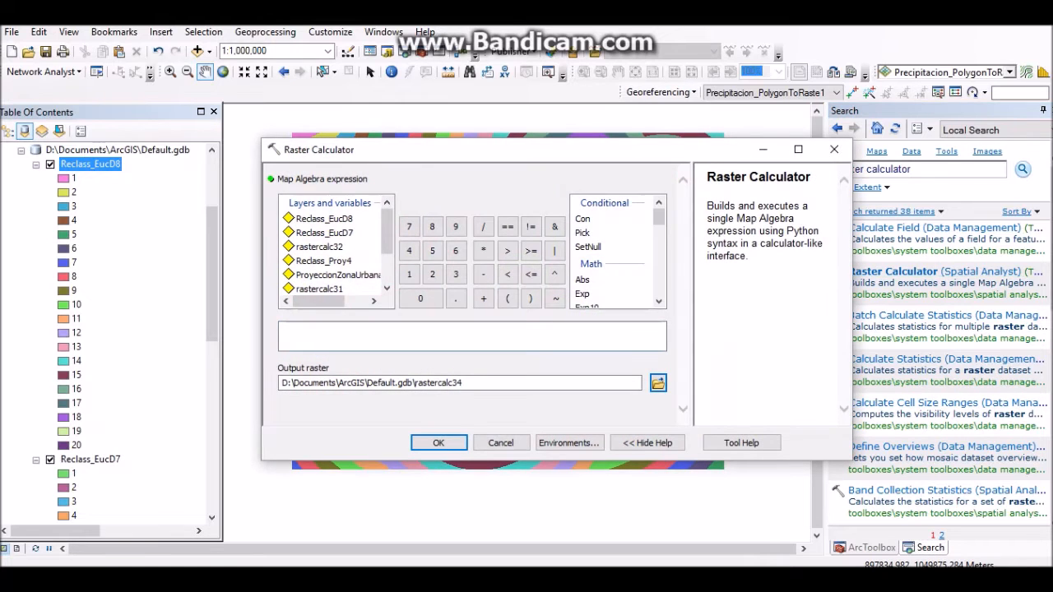
# Start the map algebra expression with an opening parenthesis and the river proximity term "Reclass_EucD7" * 0.7
pyautogui.moveTo(387, 233)
pyautogui.mouseDown()
pyautogui.moveTo(388, 252)
pyautogui.moveTo(387, 231)
pyautogui.mouseUp()
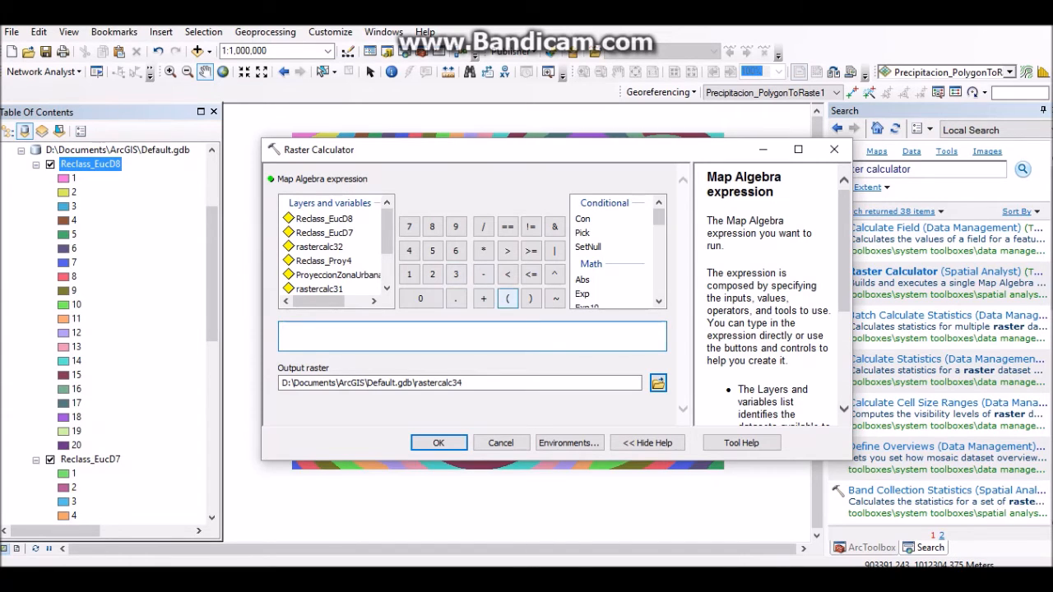
pyautogui.click(508, 298)
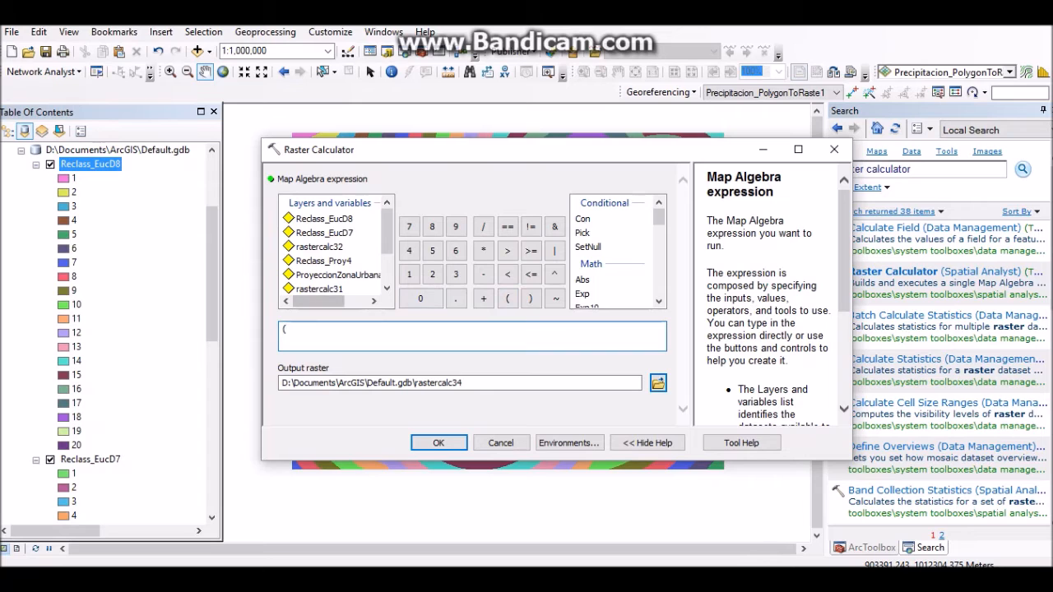
pyautogui.doubleClick(324, 233)
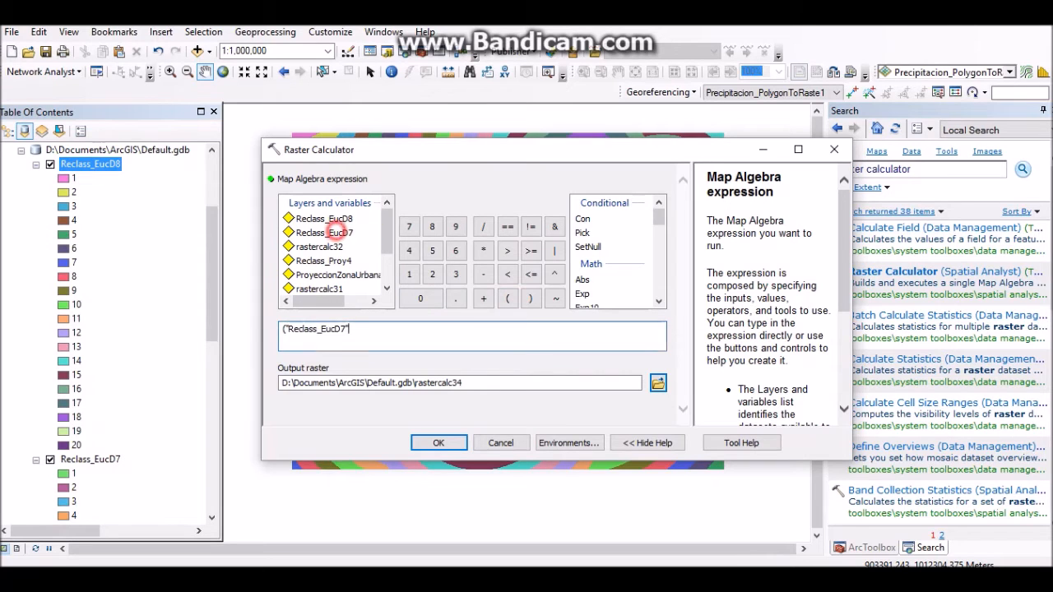
pyautogui.click(420, 298)
pyautogui.click(455, 297)
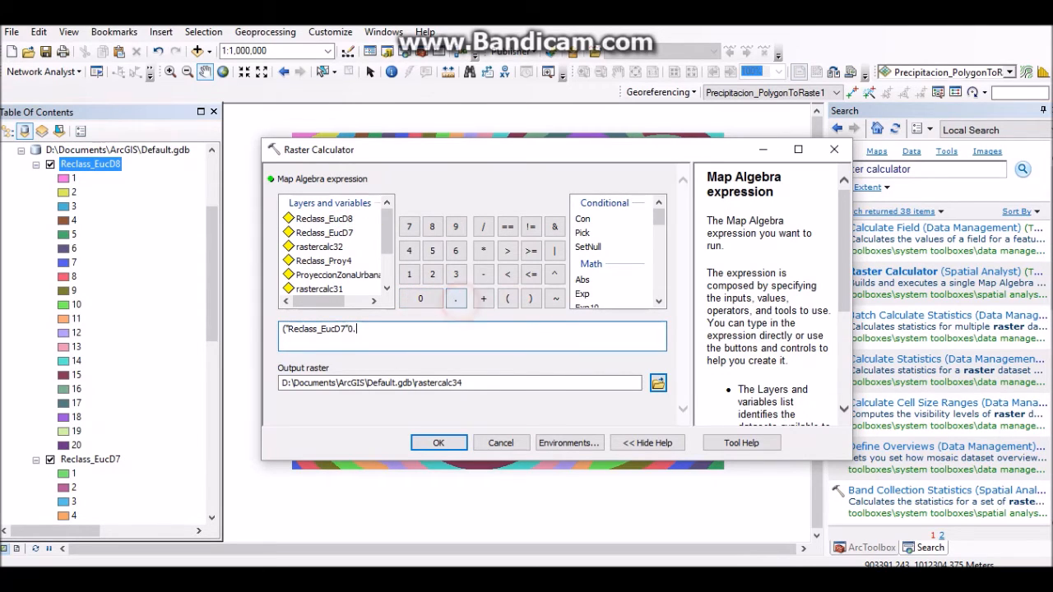
pyautogui.click(409, 226)
pyautogui.click(349, 329)
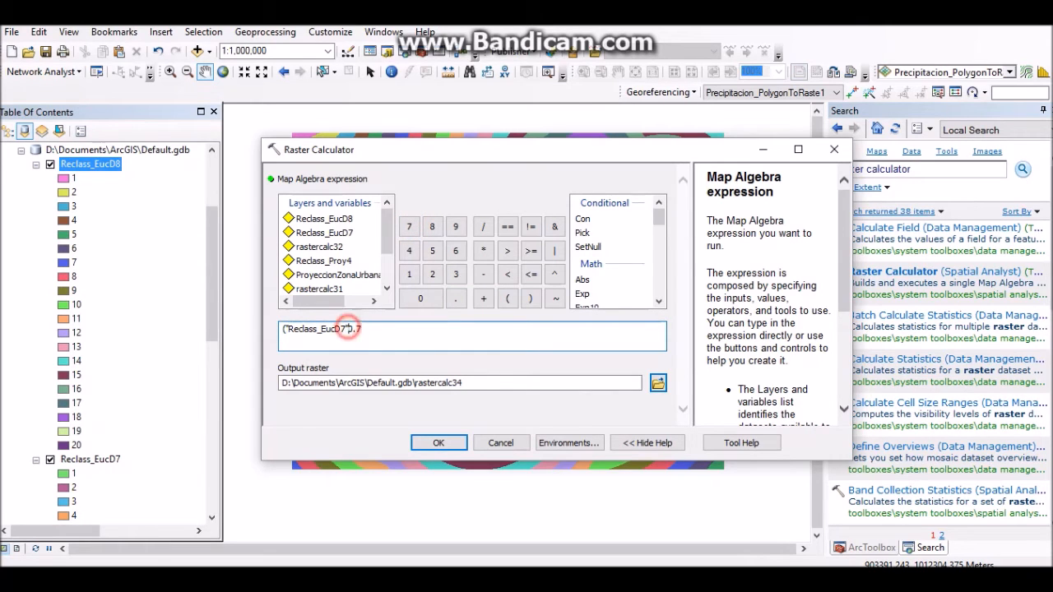
pyautogui.click(483, 250)
pyautogui.click(393, 333)
pyautogui.moveTo(217, 257)
pyautogui.mouseDown()
pyautogui.moveTo(217, 373)
pyautogui.moveTo(217, 242)
pyautogui.mouseUp()
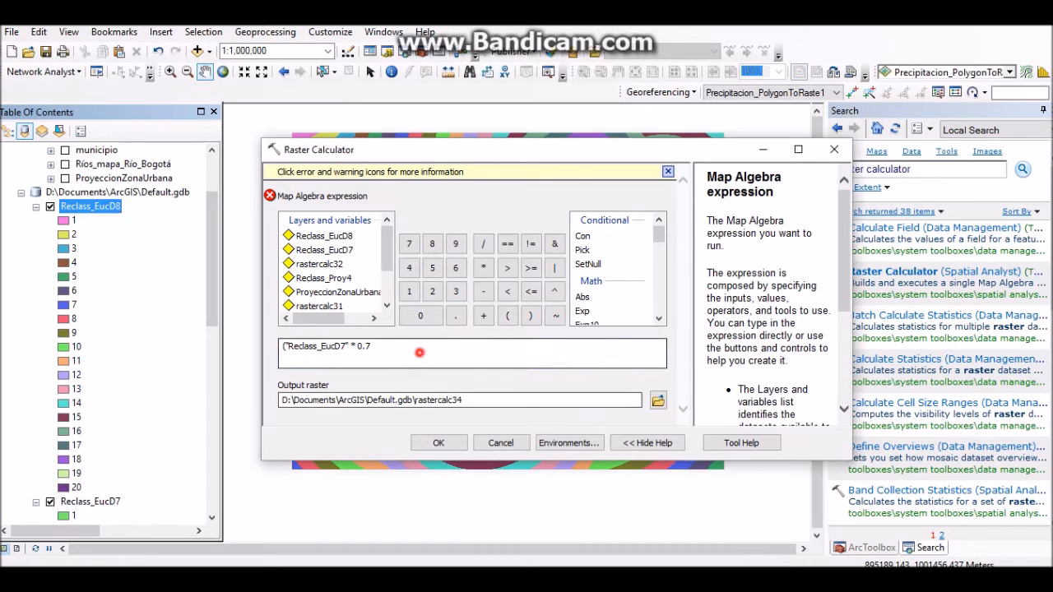
# Append + "Reclass_EucD8"0.3) to the expression and read the details of its syntax error
pyautogui.click(419, 353)
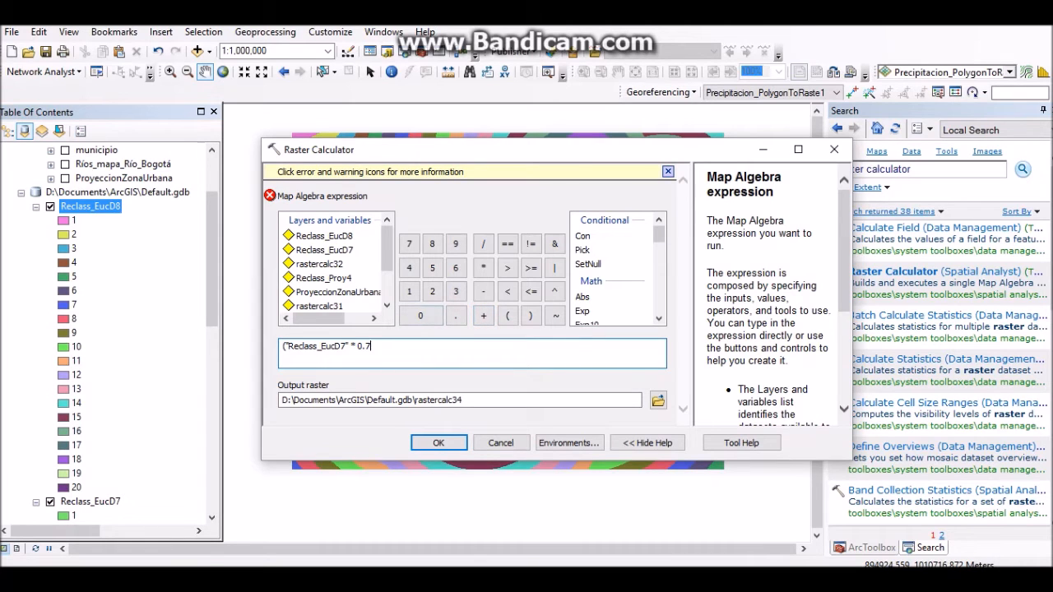
pyautogui.click(483, 316)
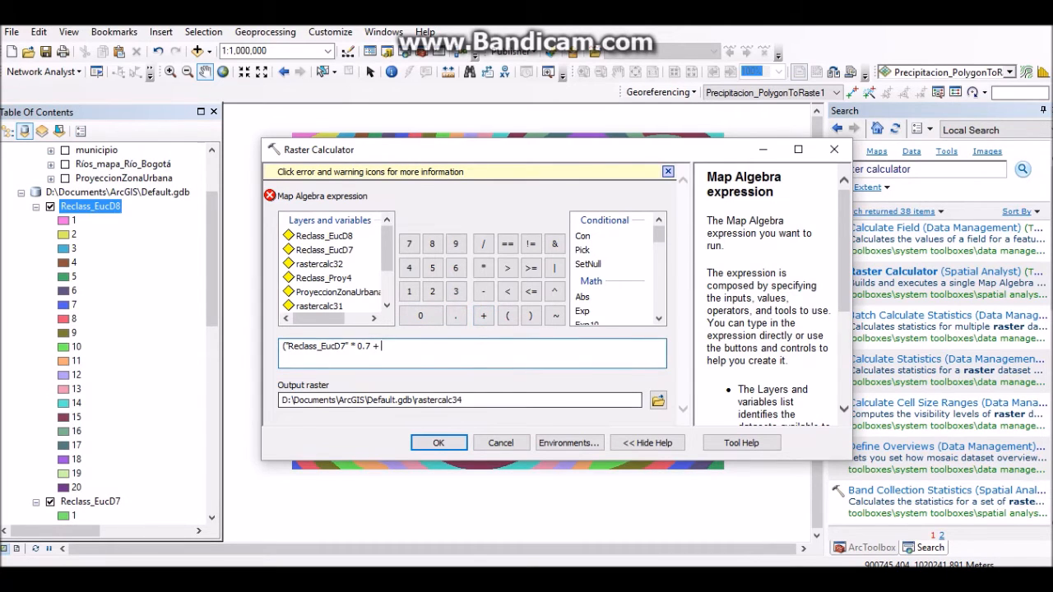
pyautogui.click(397, 171)
pyautogui.click(392, 209)
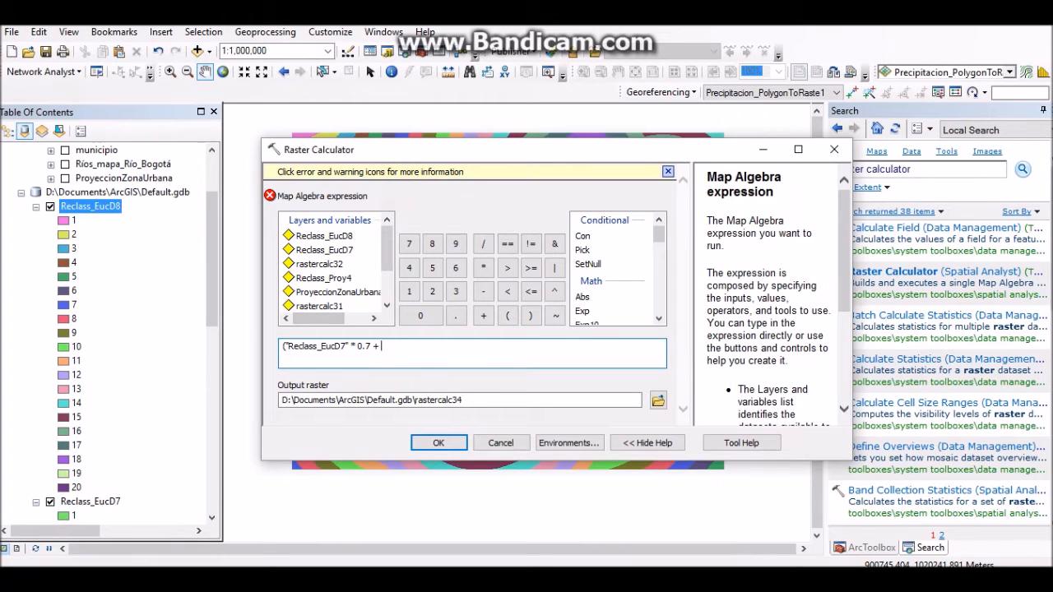
pyautogui.doubleClick(345, 237)
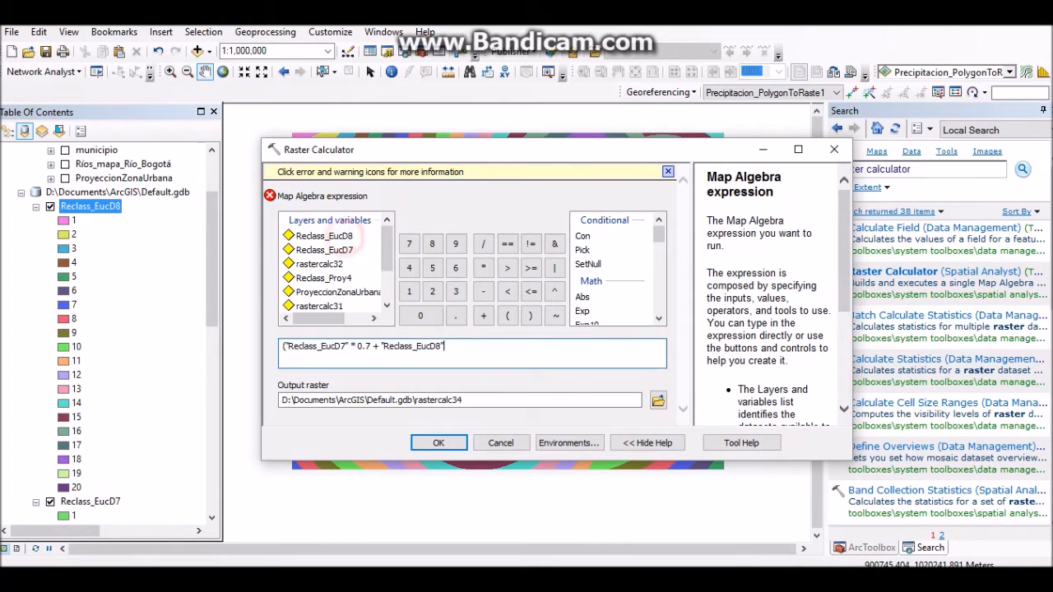
pyautogui.click(421, 316)
pyautogui.click(455, 316)
pyautogui.click(455, 291)
pyautogui.click(530, 316)
pyautogui.click(270, 195)
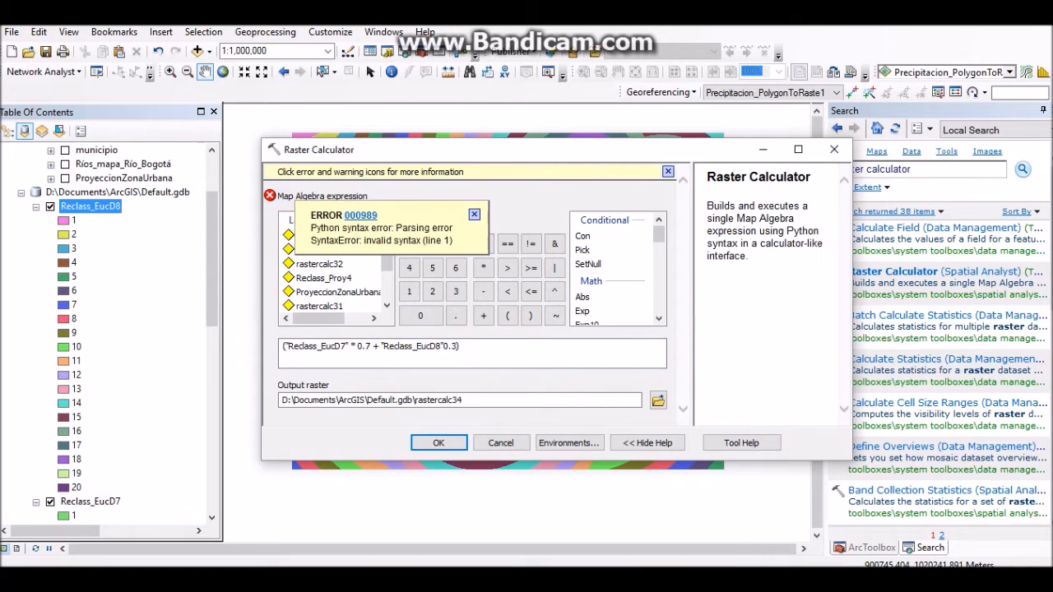
pyautogui.click(474, 213)
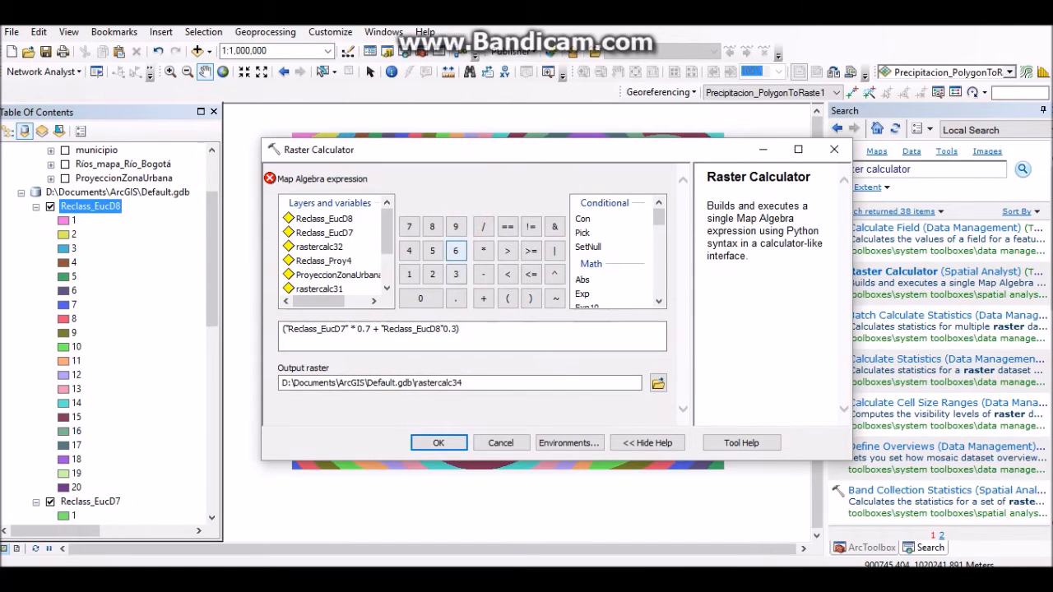
# Check the rastercalc32 layer's unique values and multiply the parenthesized weighted sum by "rastercalc32"
pyautogui.click(473, 329)
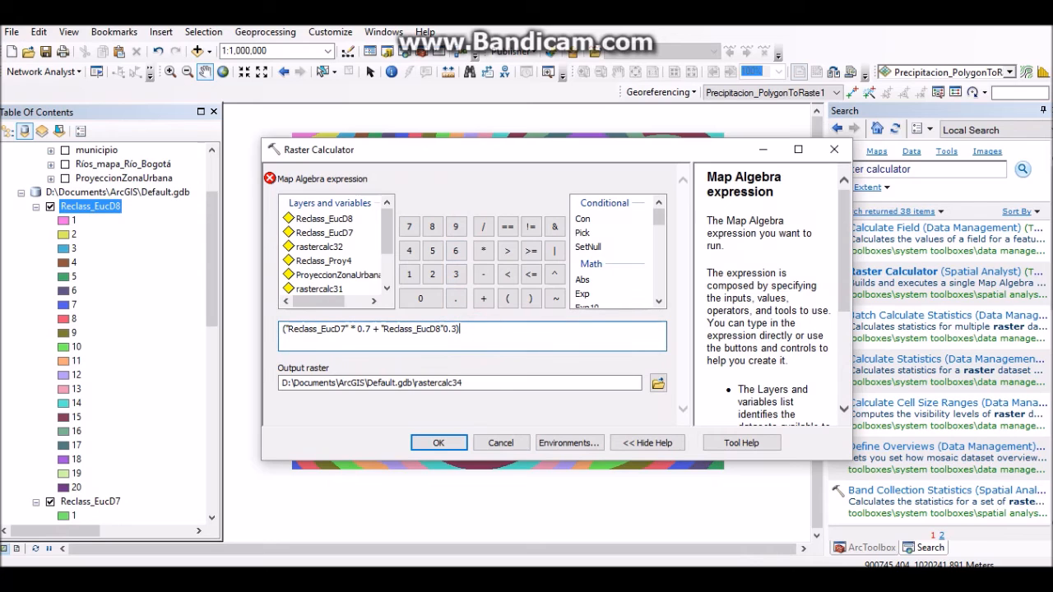
pyautogui.click(483, 250)
pyautogui.moveTo(212, 259); pyautogui.dragTo(212, 419)
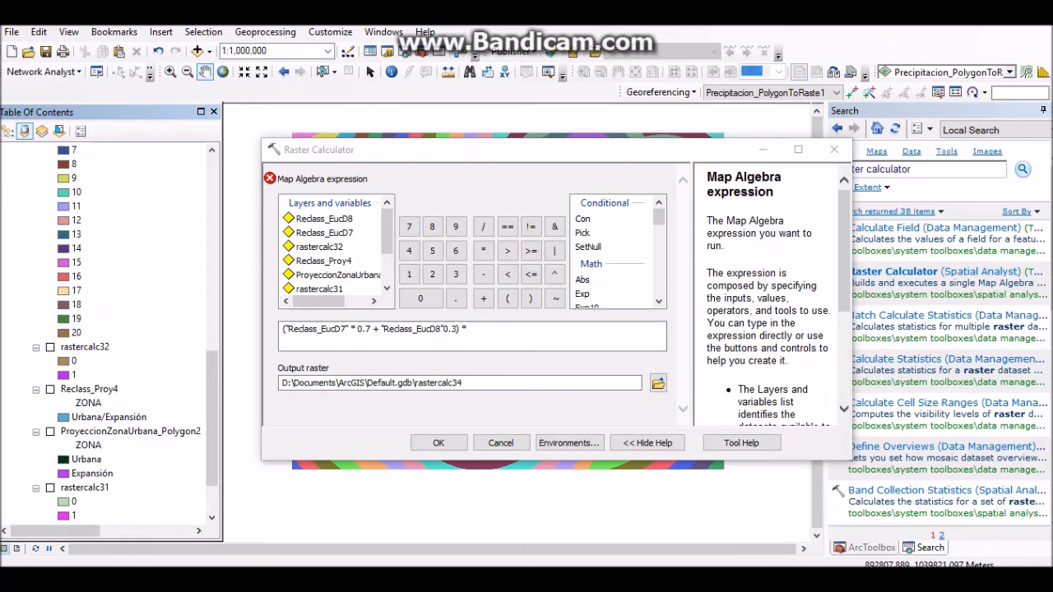
pyautogui.doubleClick(99, 346)
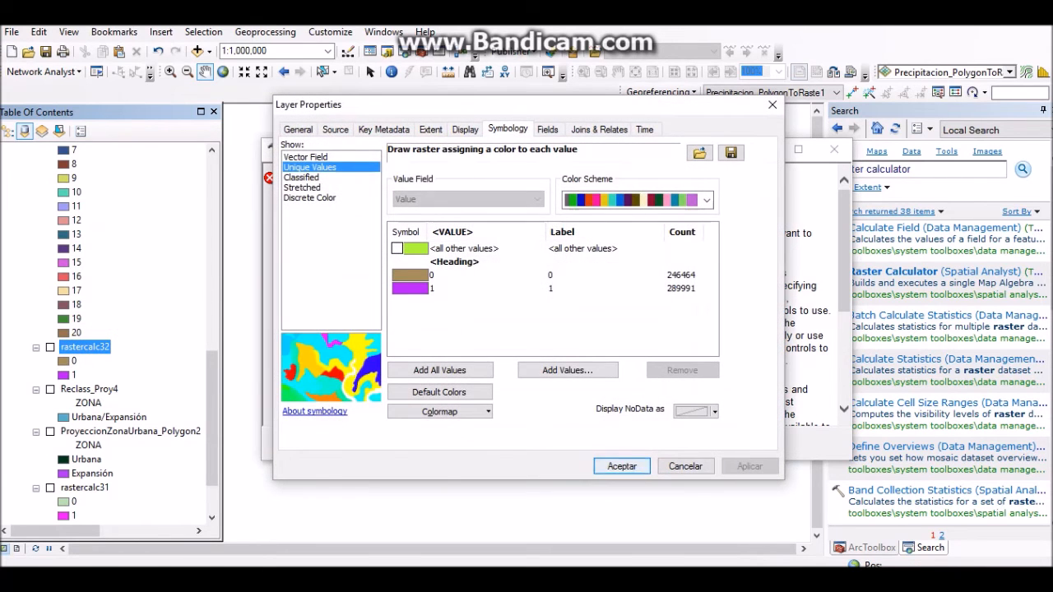
pyautogui.click(627, 468)
pyautogui.moveTo(387, 240)
pyautogui.mouseDown()
pyautogui.moveTo(387, 254)
pyautogui.moveTo(388, 239)
pyautogui.mouseUp()
pyautogui.doubleClick(320, 247)
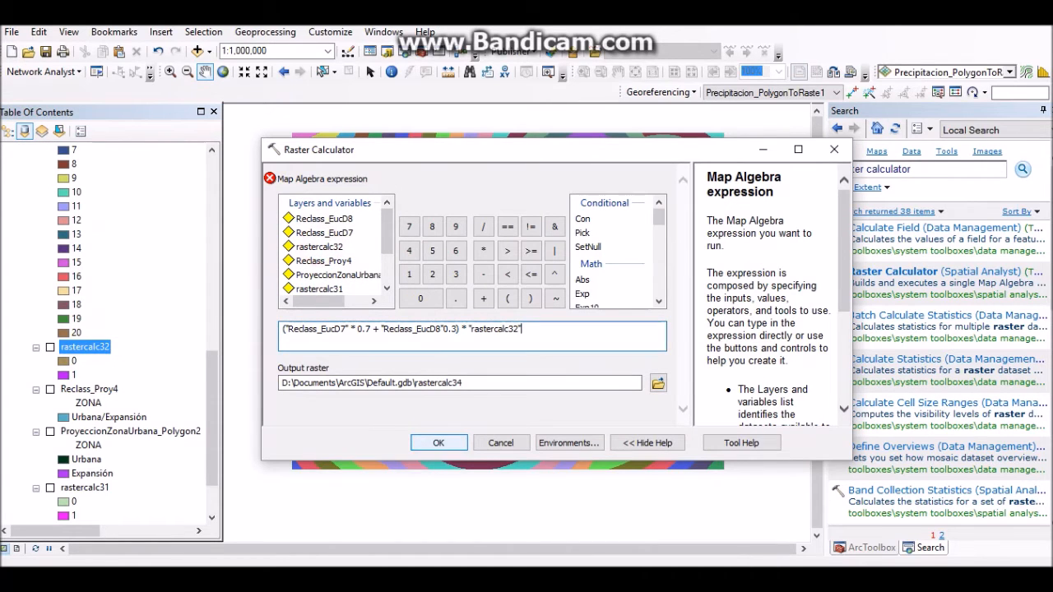
# Insert the missing multiplication sign between "Reclass_EucD8" and 0.3 and run the calculation with output rastercalc34
pyautogui.click(438, 443)
pyautogui.click(671, 351)
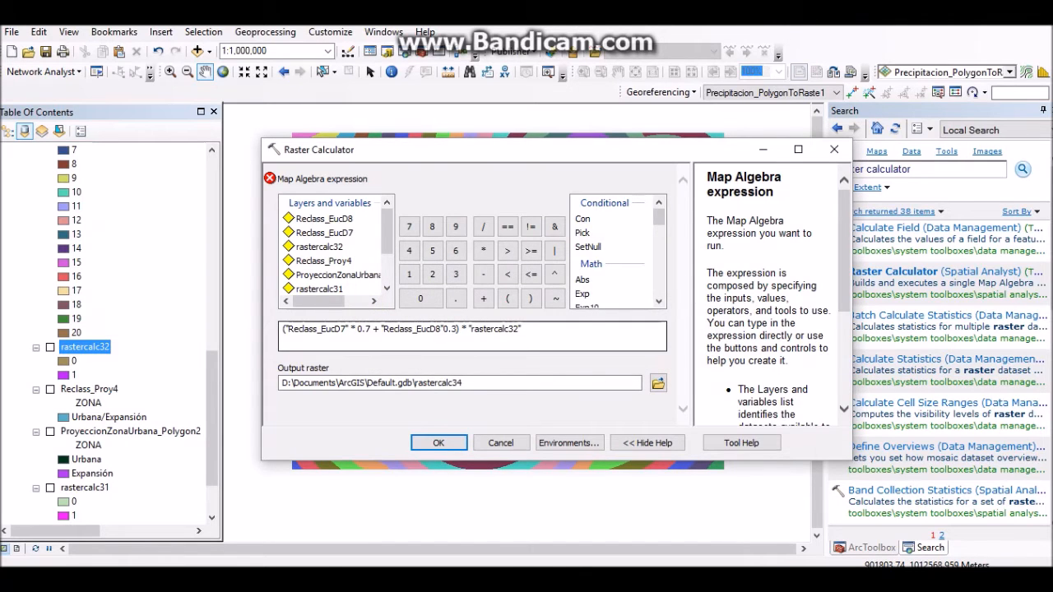
pyautogui.click(443, 329)
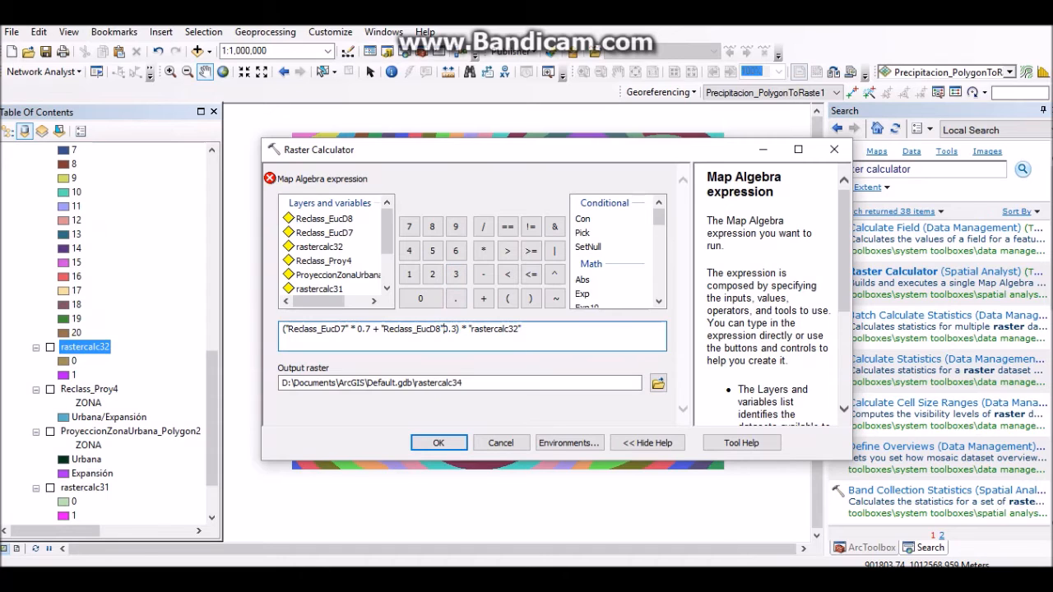
pyautogui.click(483, 250)
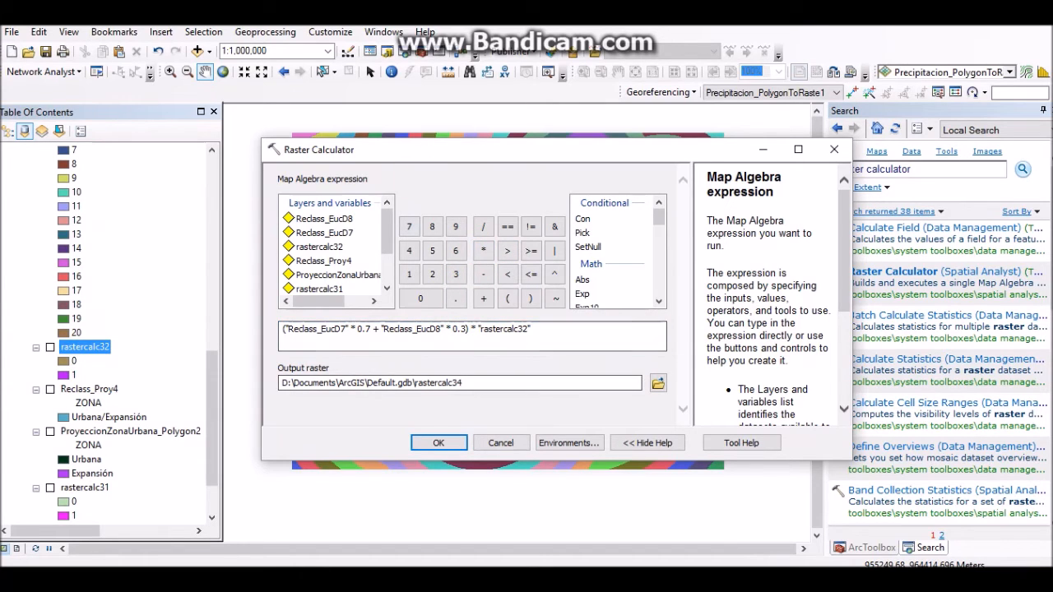
pyautogui.click(439, 443)
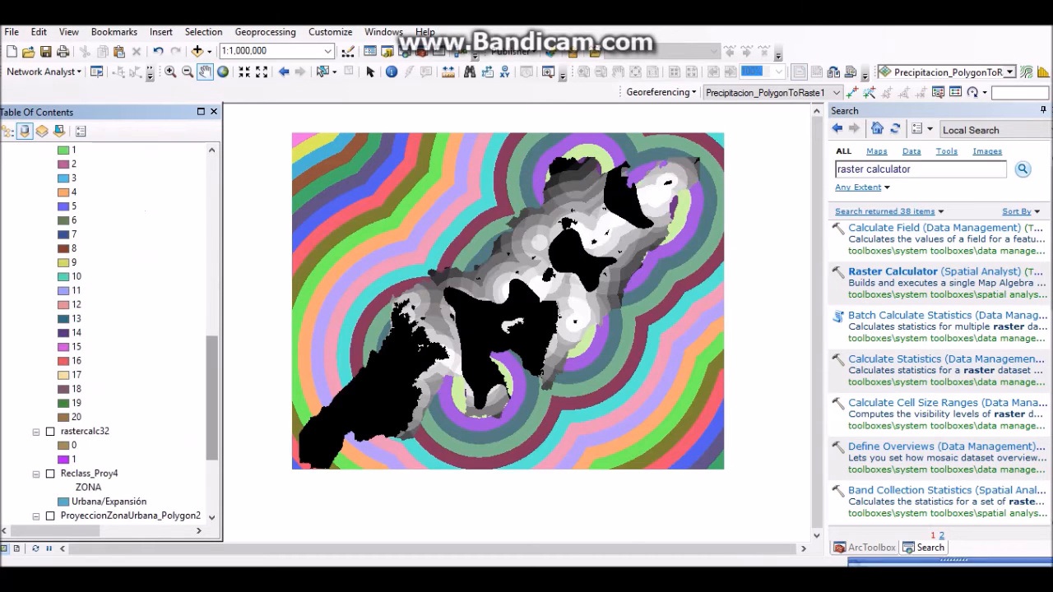
# Symbolize the rastercalc34 layer by unique values, computing them first, and look through its legend
pyautogui.moveTo(211, 270); pyautogui.dragTo(212, 219)
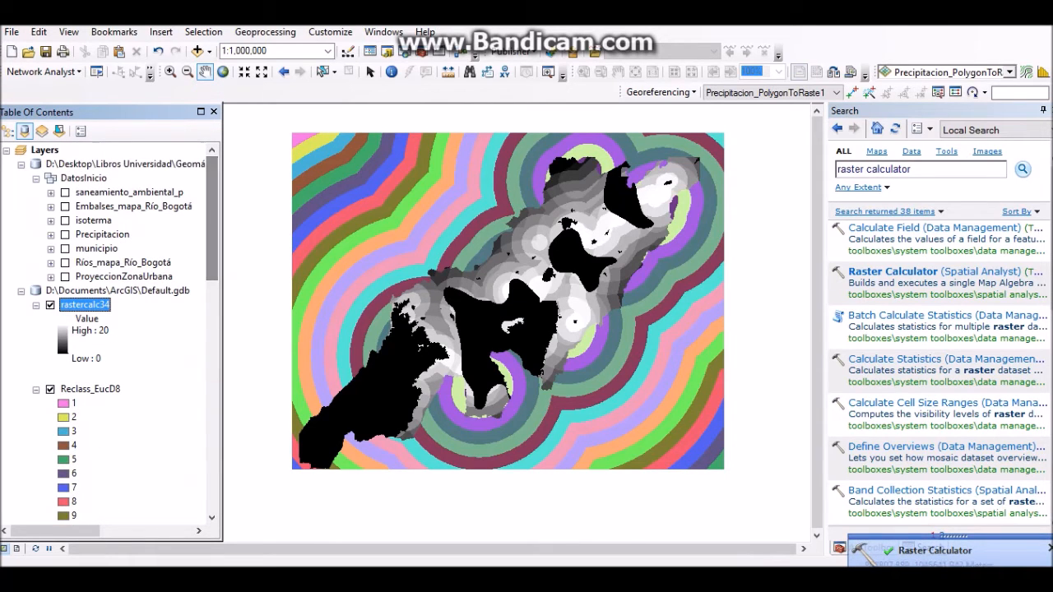
pyautogui.scroll(-5, 123, 329)
pyautogui.scroll(-7, 111, 333)
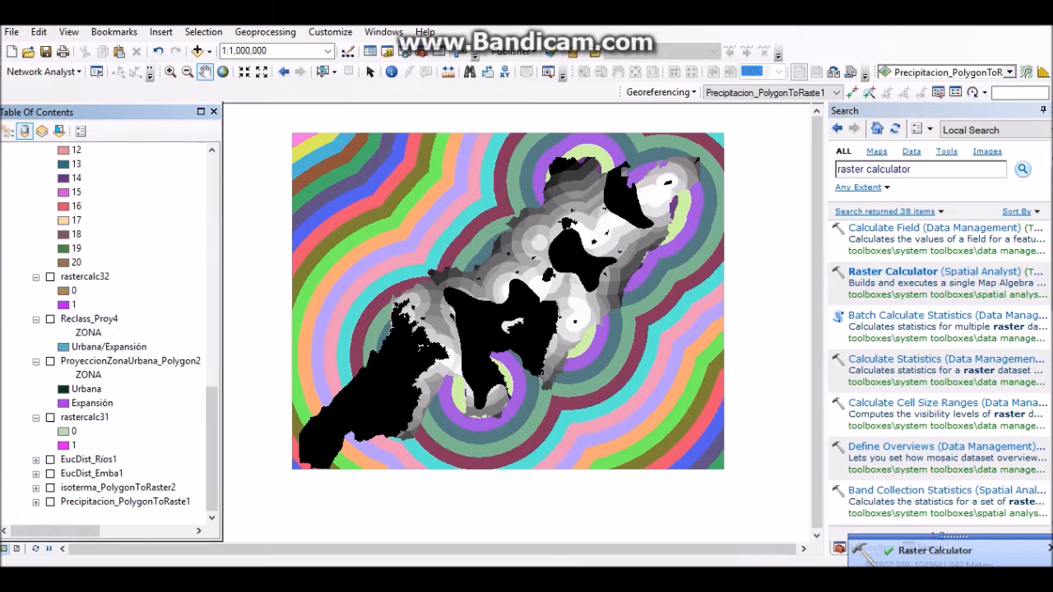
pyautogui.scroll(10, 111, 333)
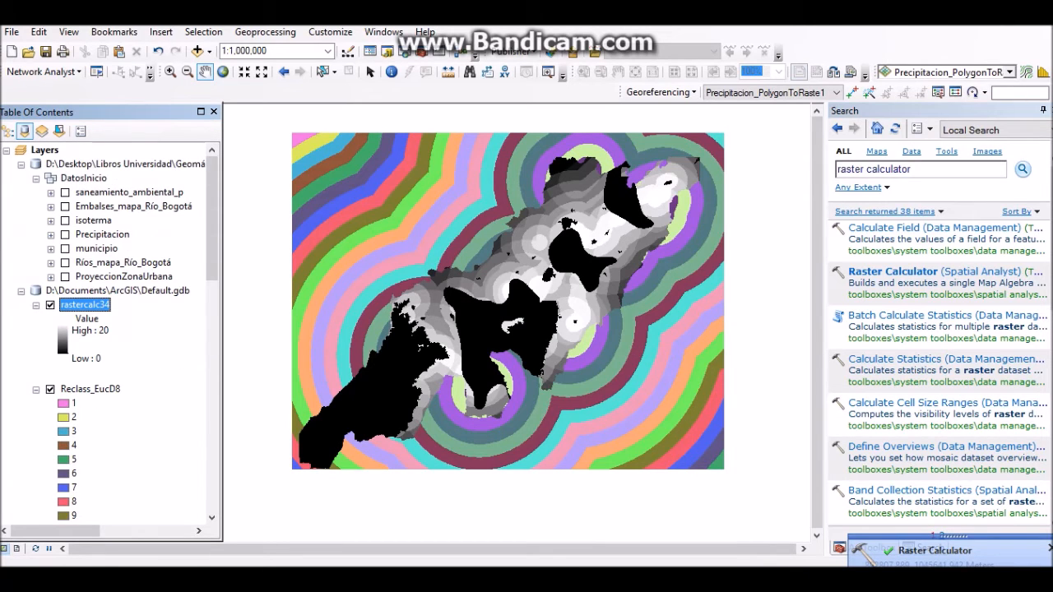
pyautogui.rightClick(85, 307)
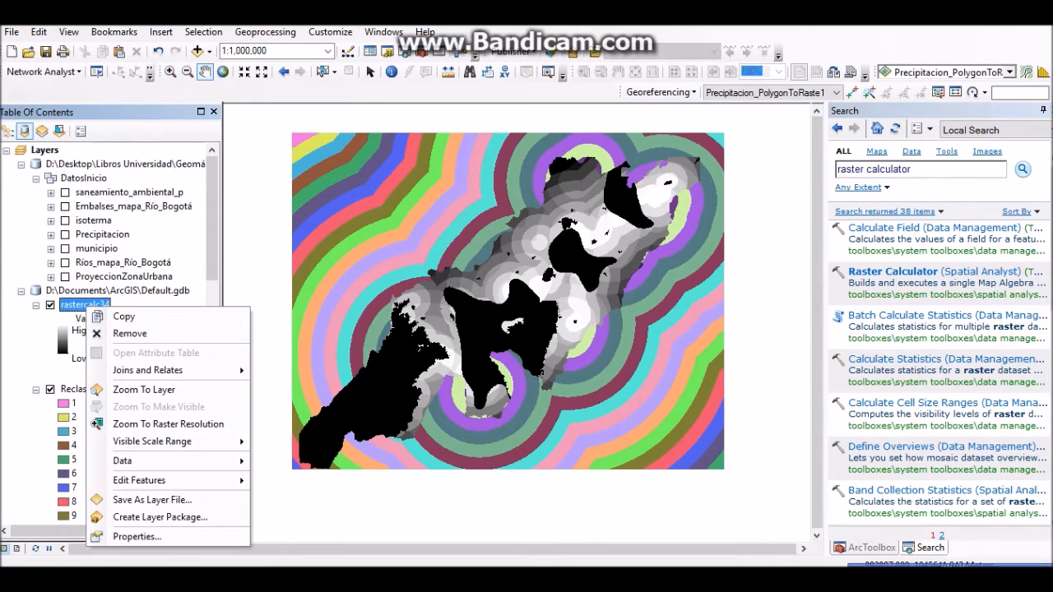
pyautogui.click(137, 537)
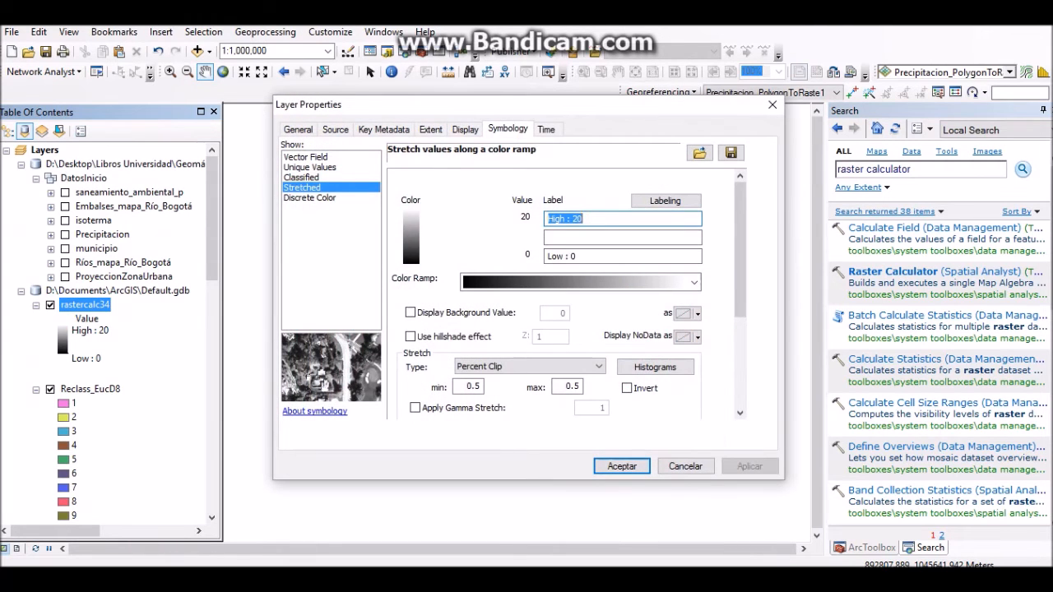
pyautogui.click(311, 167)
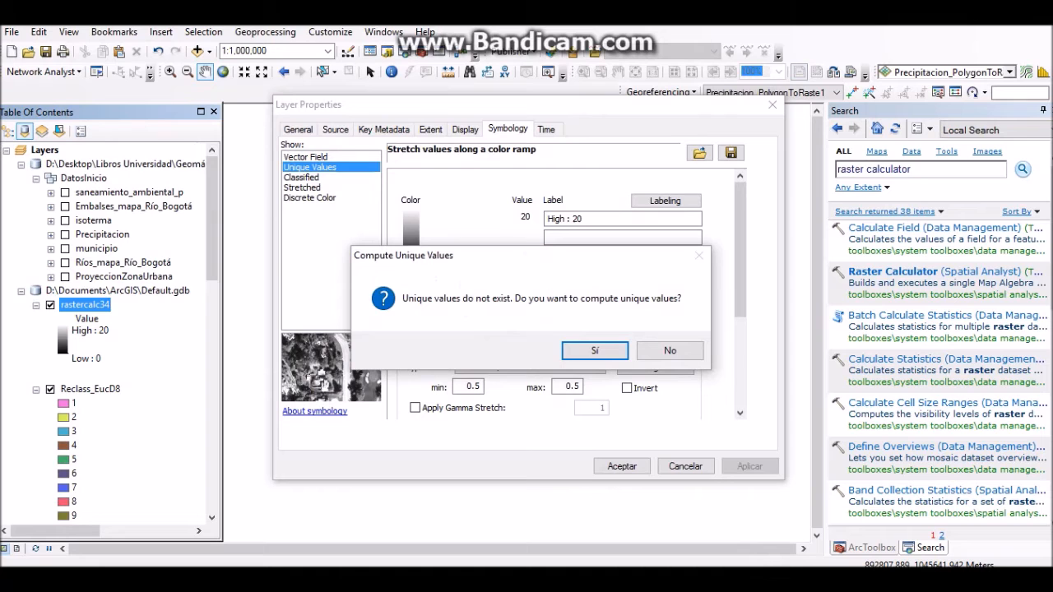
pyautogui.click(605, 350)
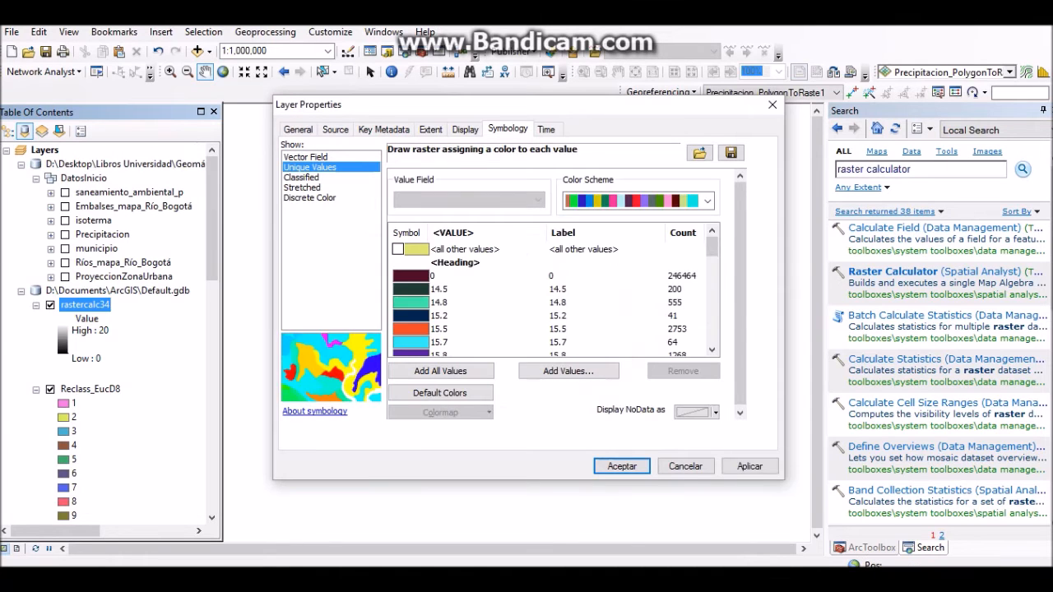
pyautogui.scroll(-7, 551, 296)
pyautogui.click(622, 466)
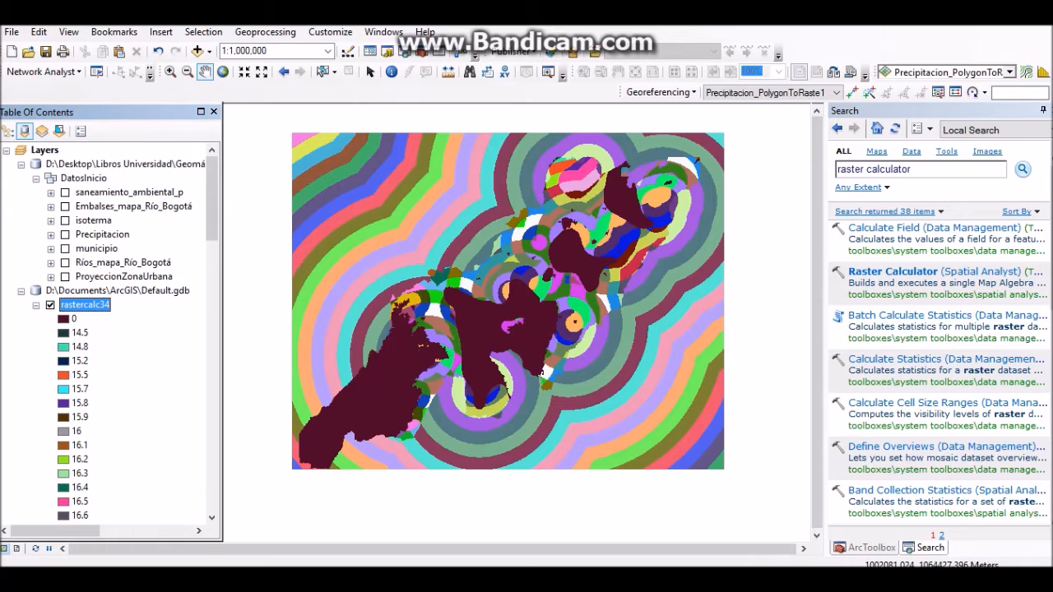
pyautogui.moveTo(212, 193); pyautogui.dragTo(212, 215)
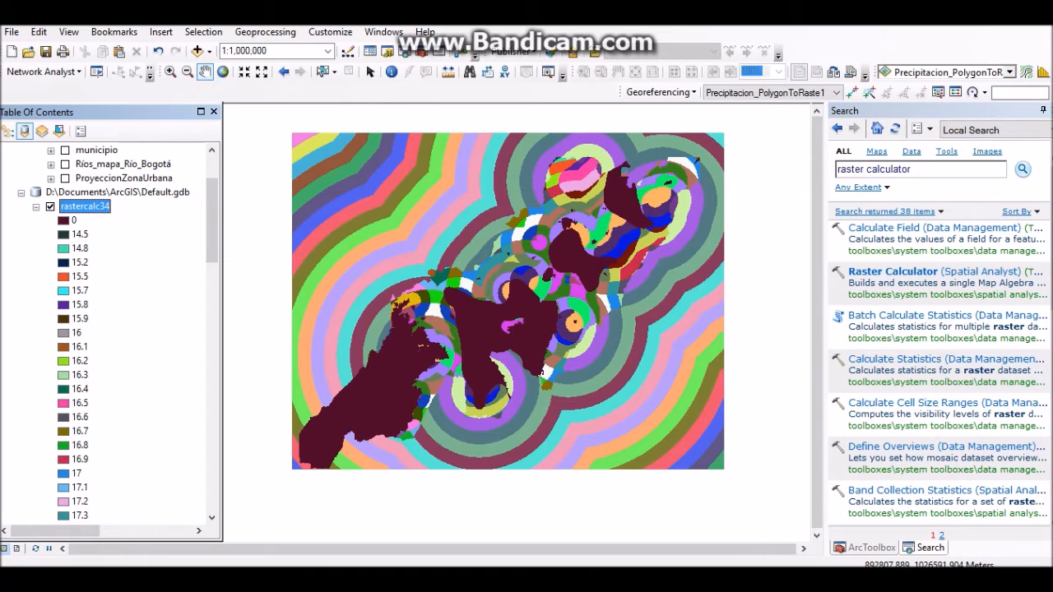
pyautogui.moveTo(214, 232); pyautogui.dragTo(215, 209)
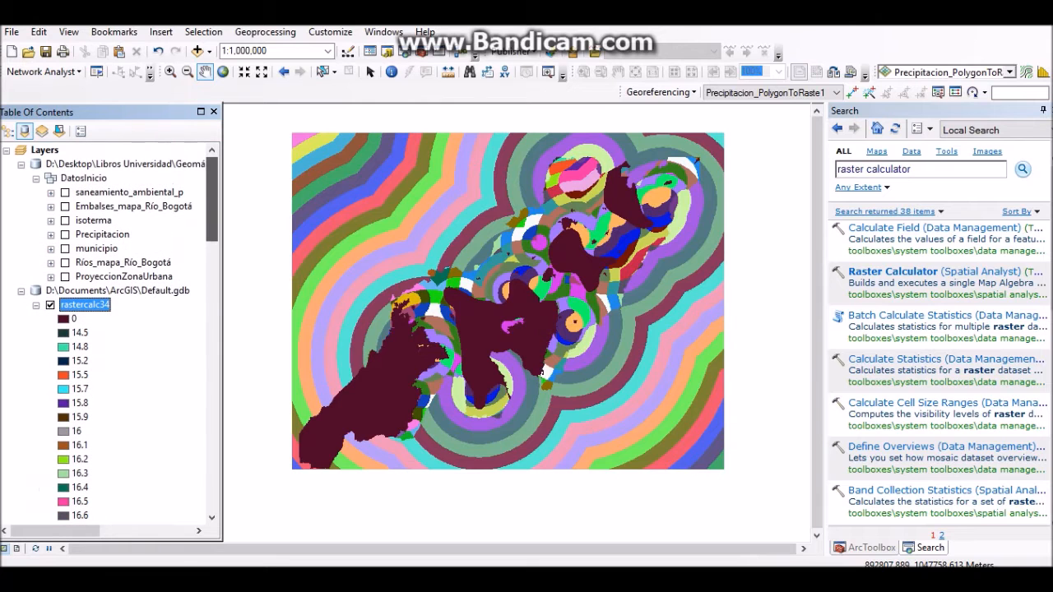
# Check the environmental sanitation criterion in the Word exercise statement and clear the previous tool search text in ArcMap
pyautogui.hotkey('alt', 'Tab')
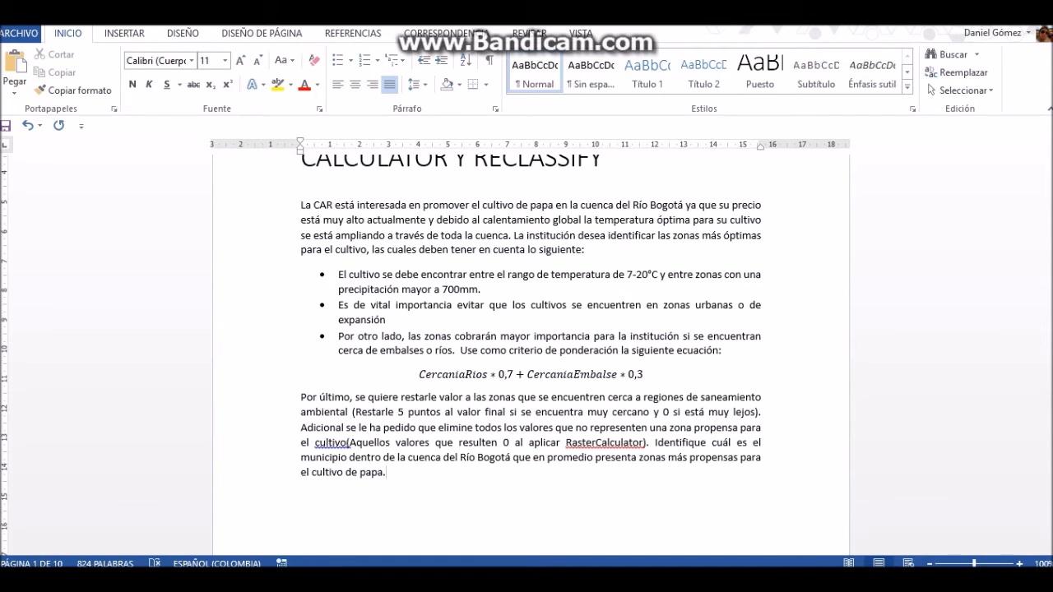
pyautogui.hotkey('alt', 'Tab')
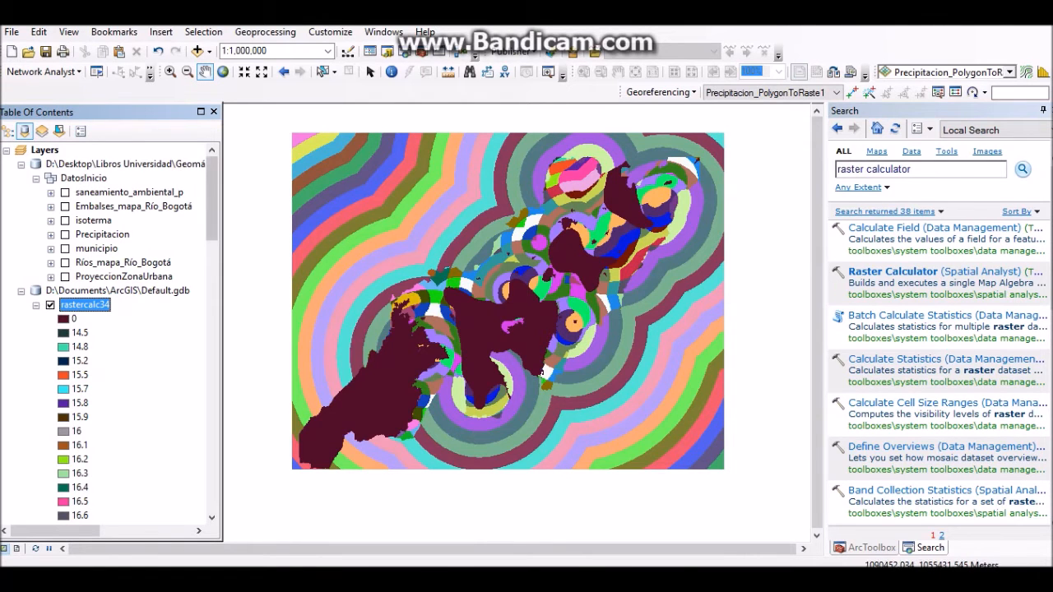
pyautogui.click(940, 173)
pyautogui.moveTo(941, 176); pyautogui.dragTo(815, 171)
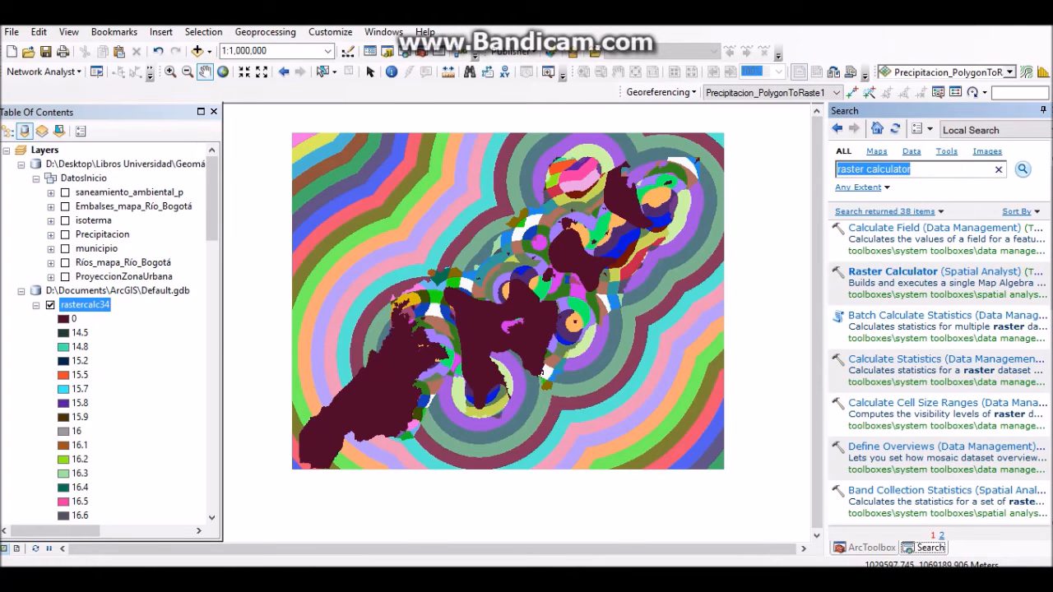
pyautogui.press('BackSpace')
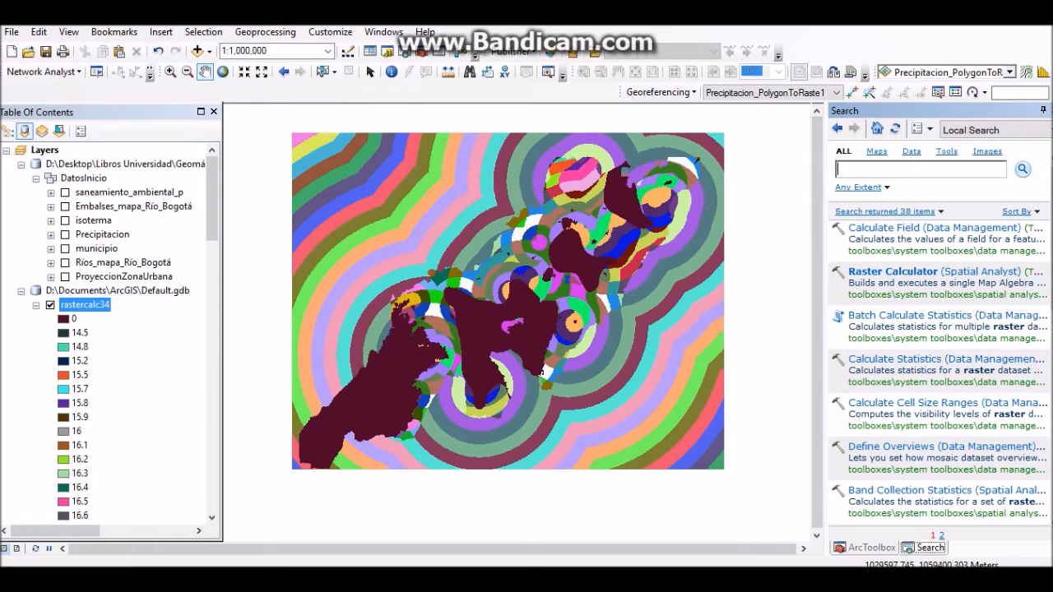
# Hide the rastercalc34, Reclass_EucD8 and Reclass_EucD7 layers and collapse their legends
pyautogui.click(51, 306)
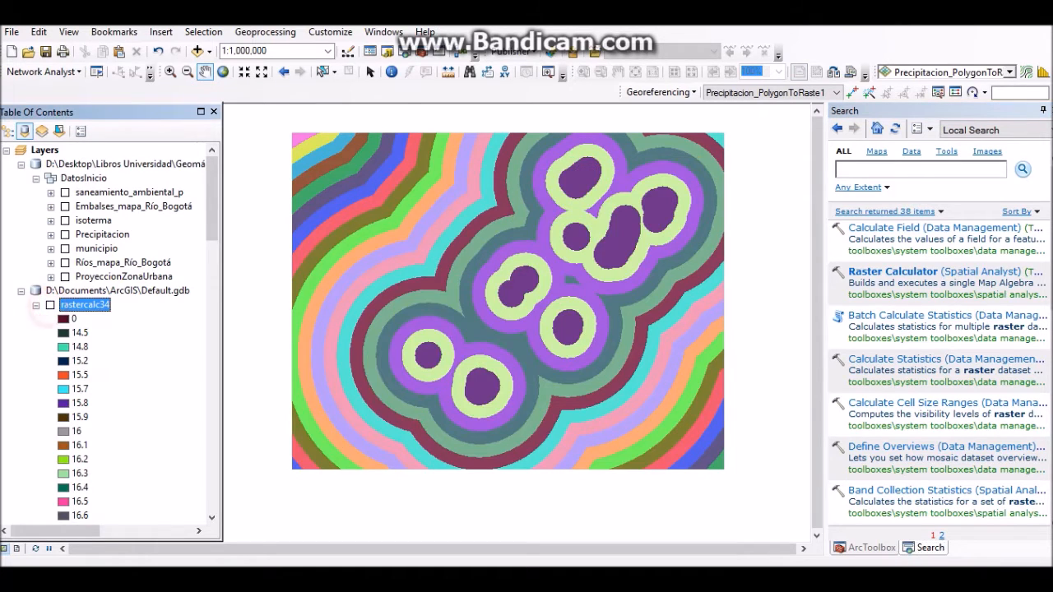
pyautogui.moveTo(212, 199); pyautogui.dragTo(212, 330)
pyautogui.click(50, 318)
pyautogui.click(35, 318)
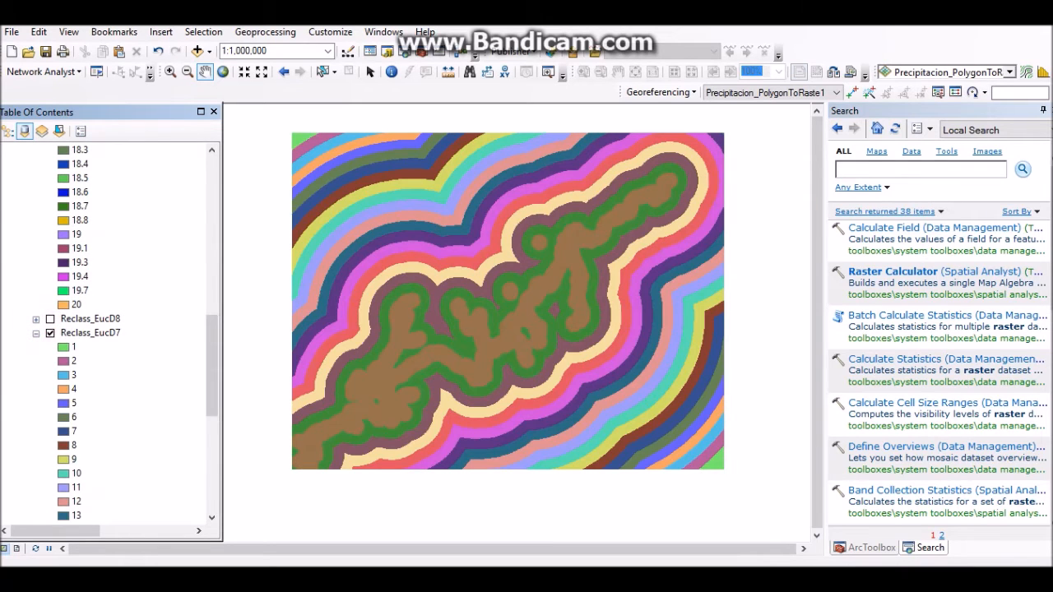
pyautogui.click(50, 333)
pyautogui.click(36, 333)
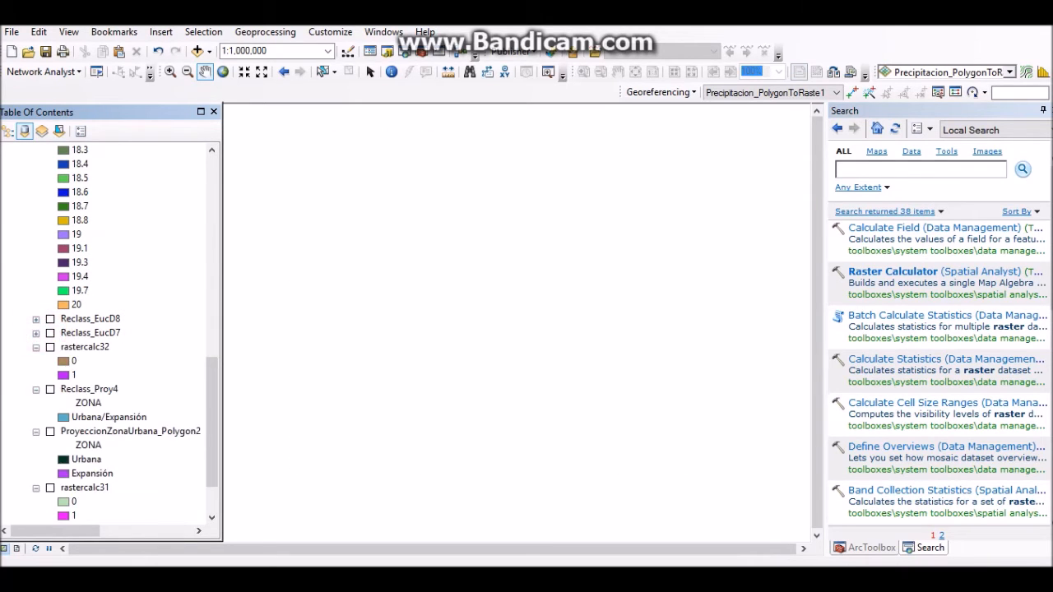
pyautogui.click(203, 394)
pyautogui.moveTo(212, 367); pyautogui.dragTo(211, 193)
pyautogui.click(36, 220)
pyautogui.moveTo(205, 270); pyautogui.dragTo(205, 216)
# Show the saneamiento_ambiental_p layer and examine the sanitation types in its attribute table
pyautogui.click(64, 193)
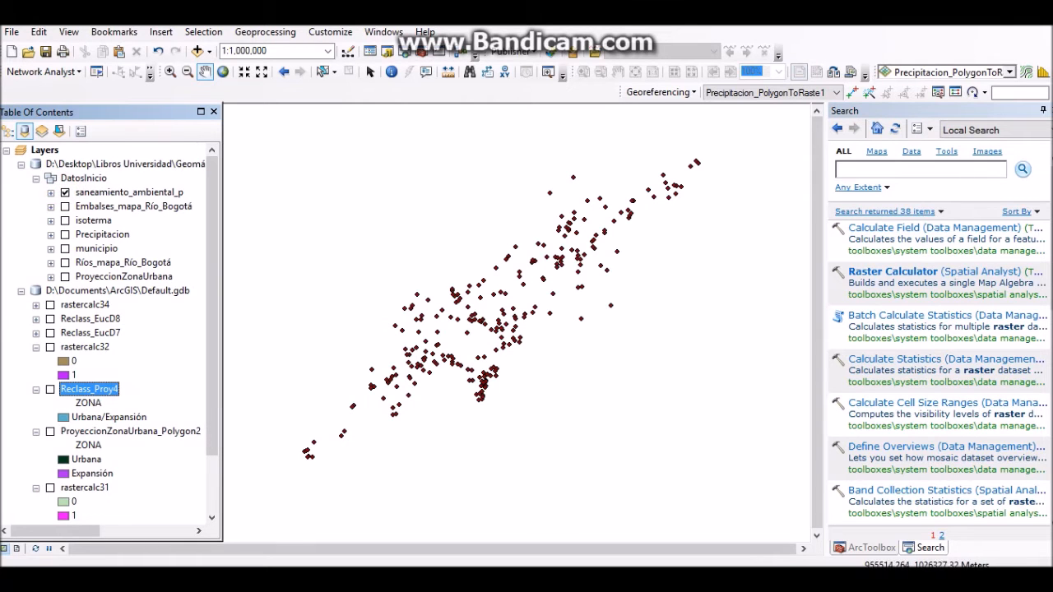
pyautogui.click(124, 193)
pyautogui.rightClick(135, 191)
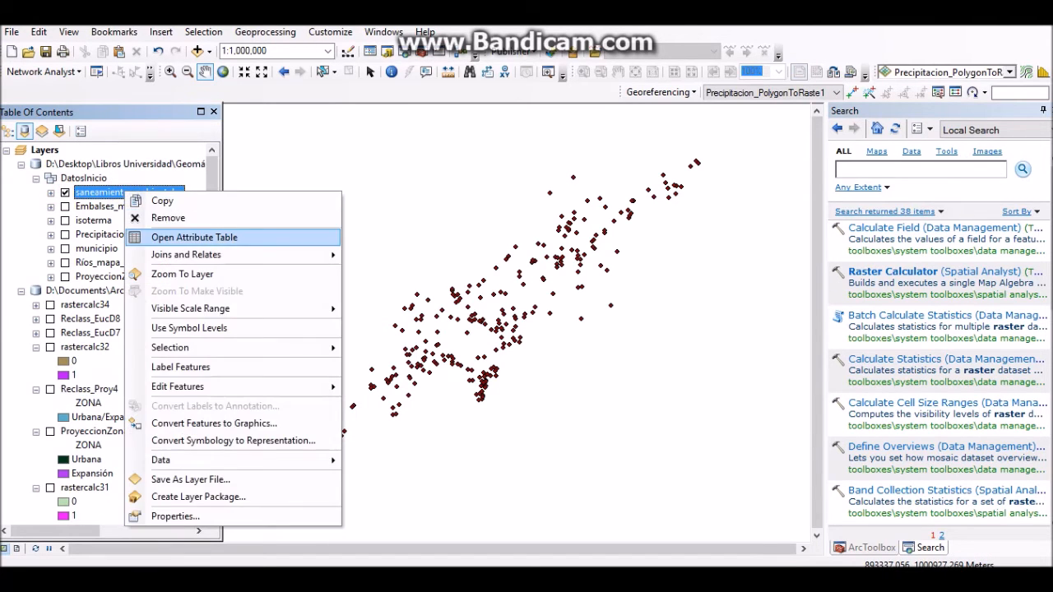
pyautogui.click(189, 237)
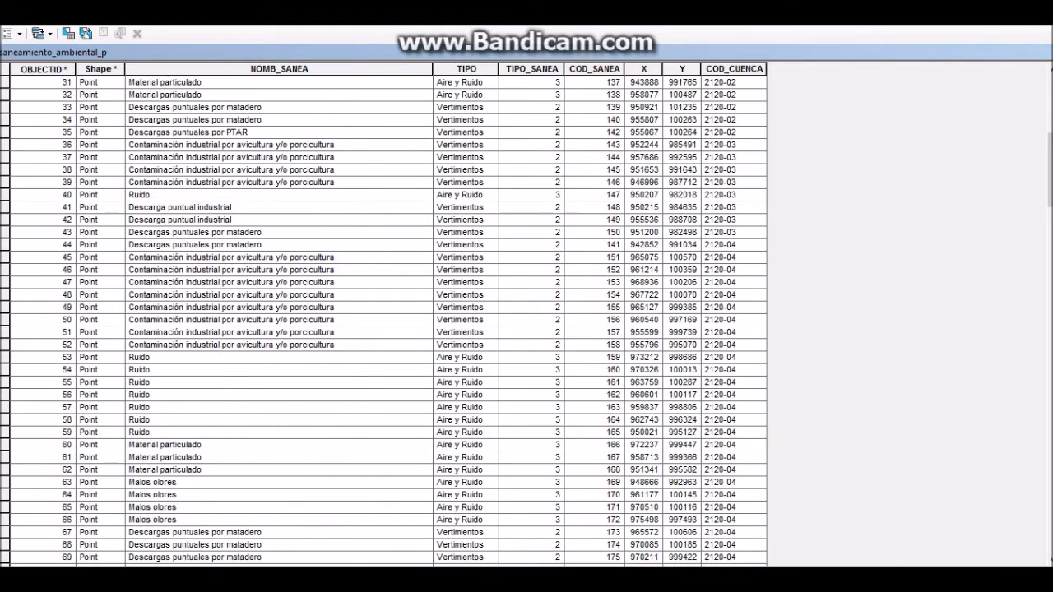
pyautogui.click(466, 83)
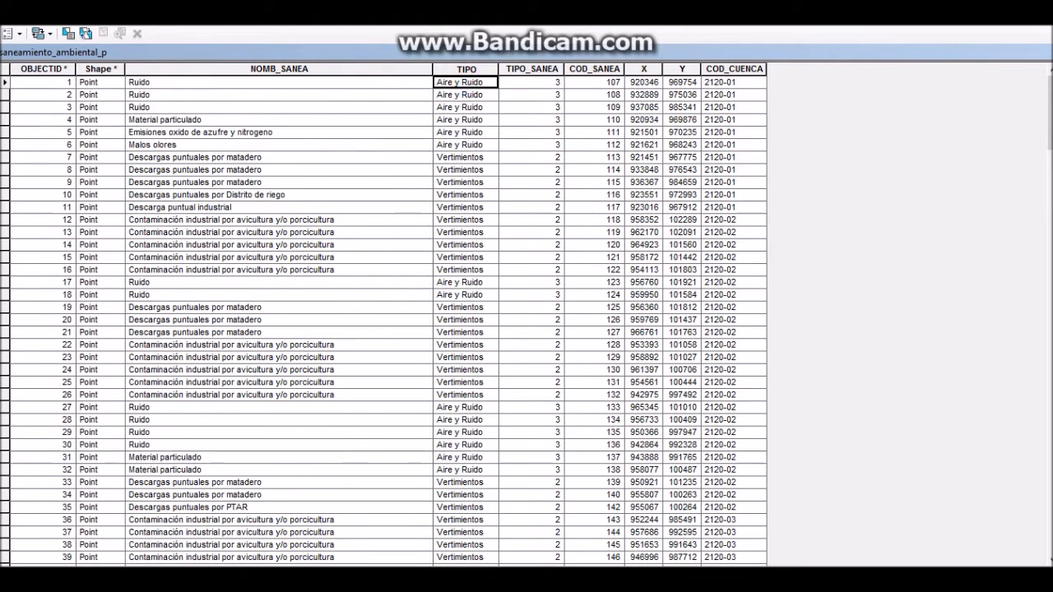
pyautogui.click(469, 96)
pyautogui.click(480, 155)
pyautogui.scroll(-11, 479, 155)
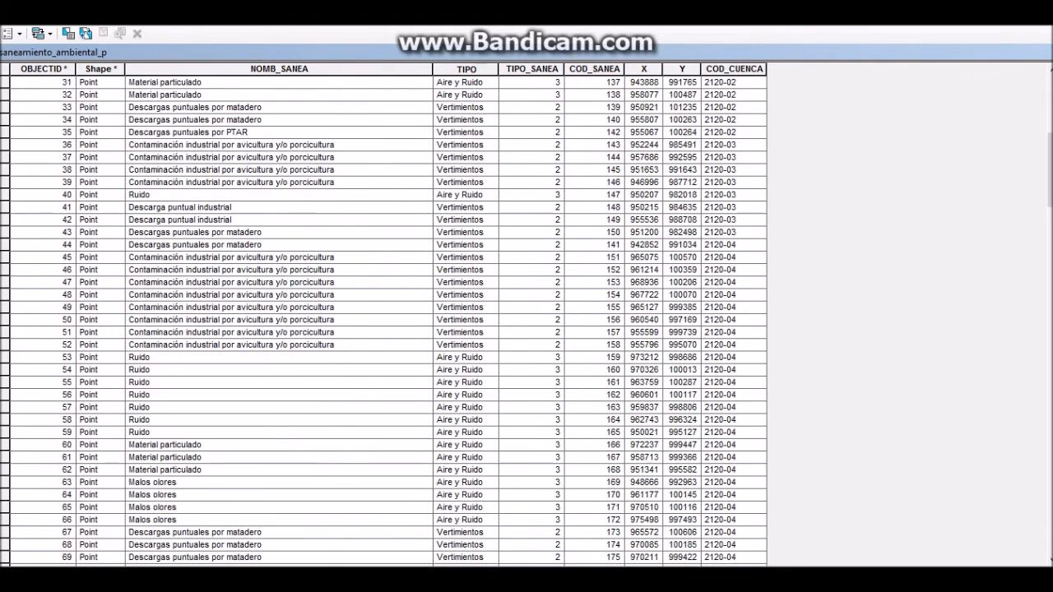
pyautogui.scroll(-10, 387, 321)
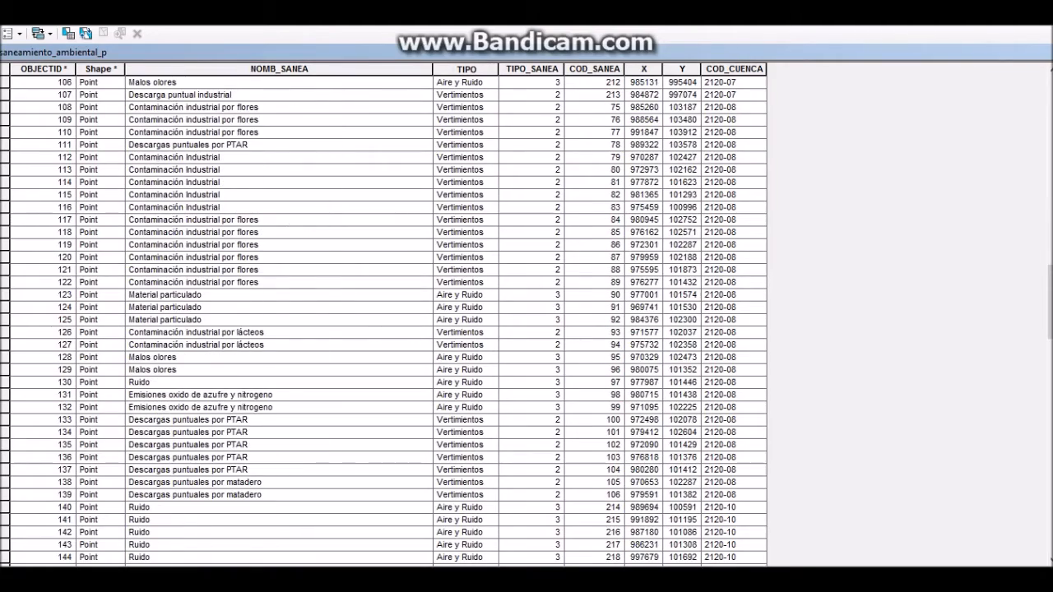
pyautogui.scroll(-16, 386, 321)
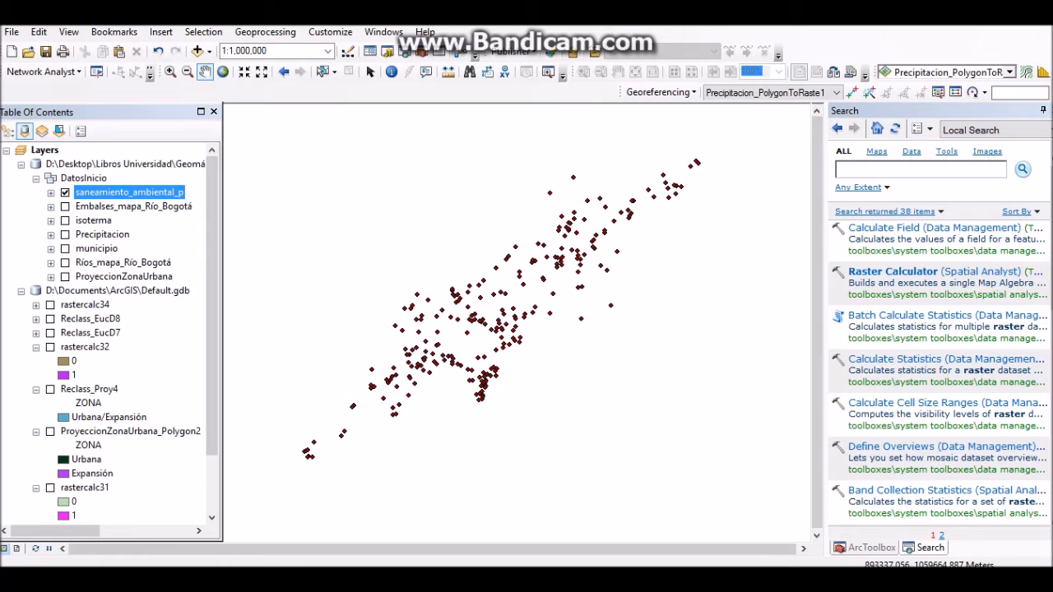
# Search for "point density" and open the Point Density tool from Spatial Analyst
pyautogui.click(940, 174)
pyautogui.write('pon')
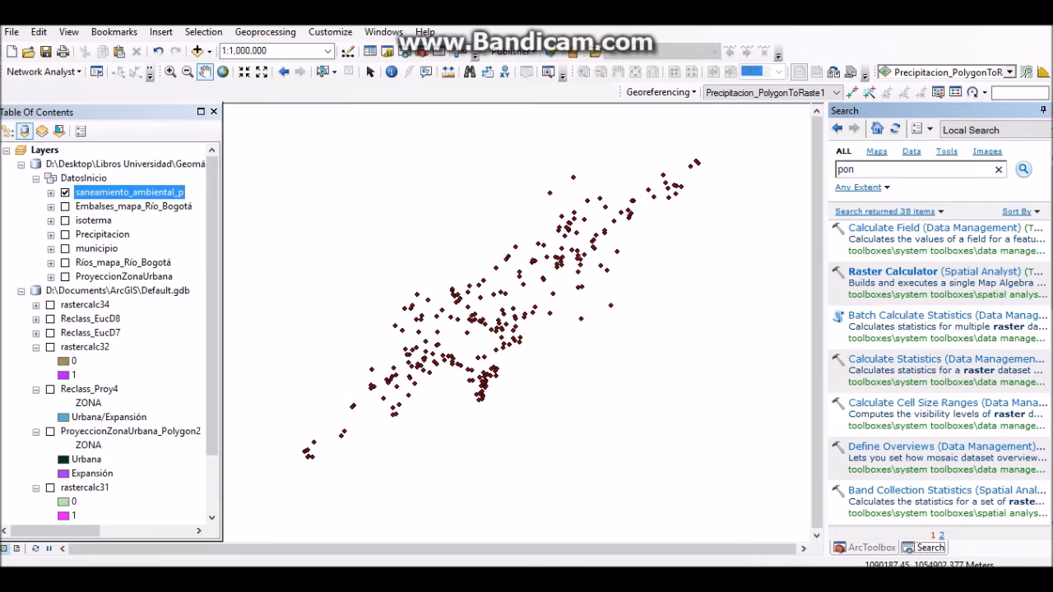
pyautogui.press('BackSpace')
pyautogui.write('int density')
pyautogui.press('Return')
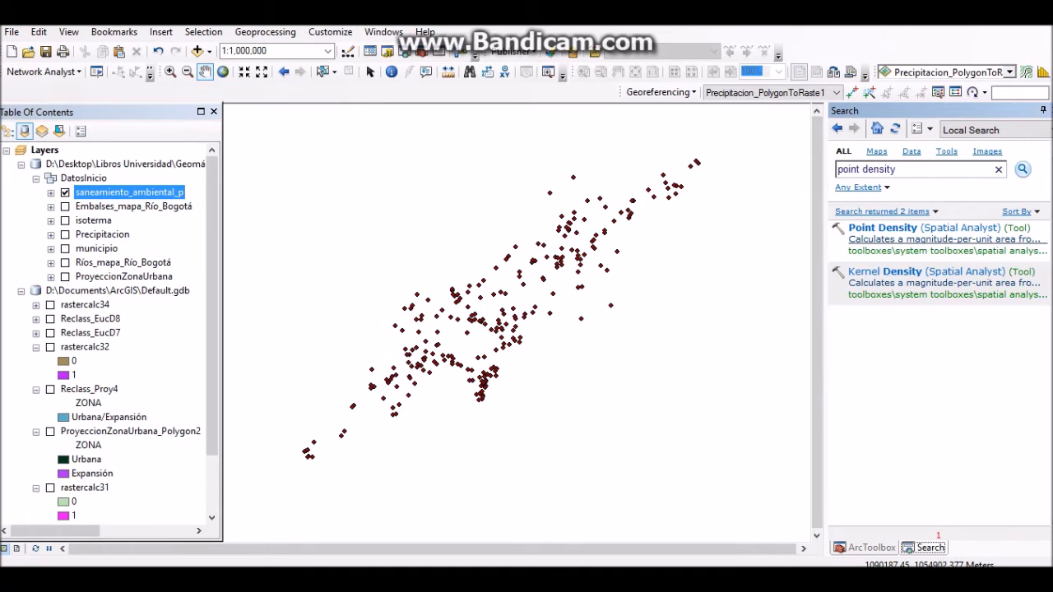
pyautogui.click(919, 225)
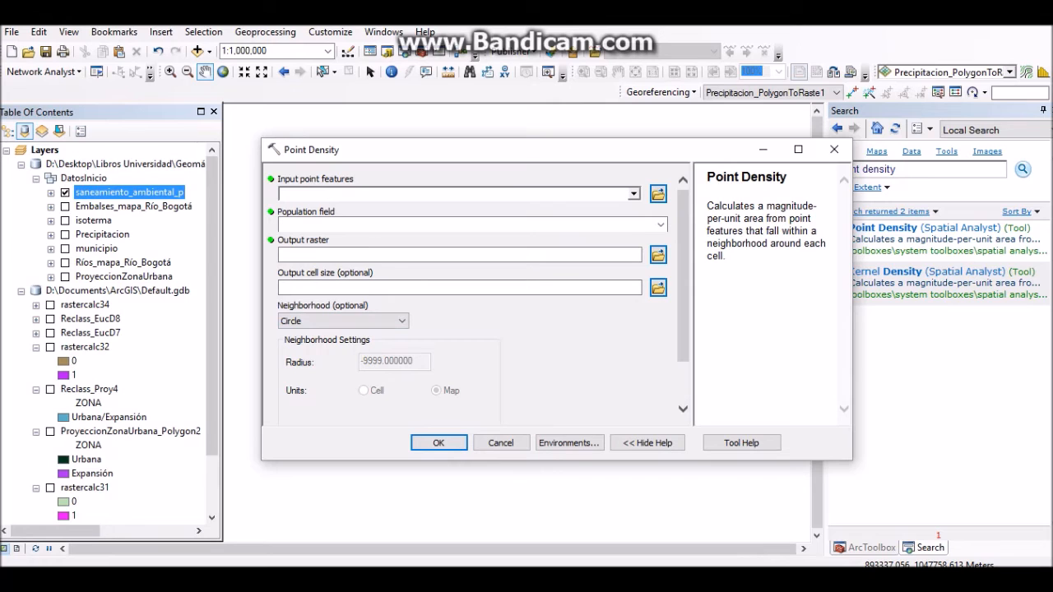
# Run Point Density on saneamiento_ambiental_p with output PointDe_sane1 and cell size 100, and inspect the resulting raster around the points
pyautogui.click(123, 194)
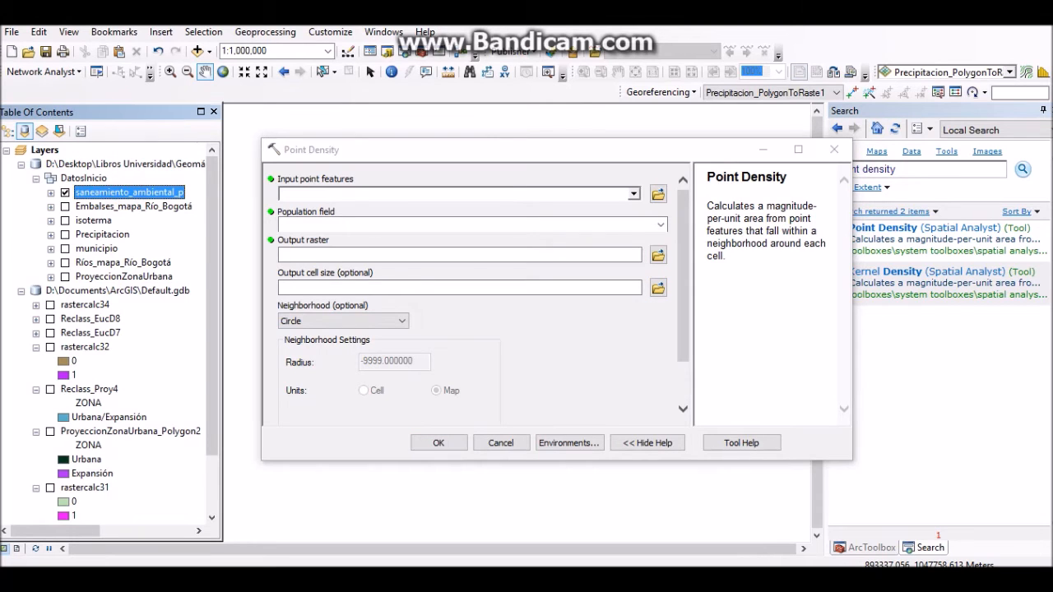
pyautogui.moveTo(129, 193); pyautogui.dragTo(455, 194)
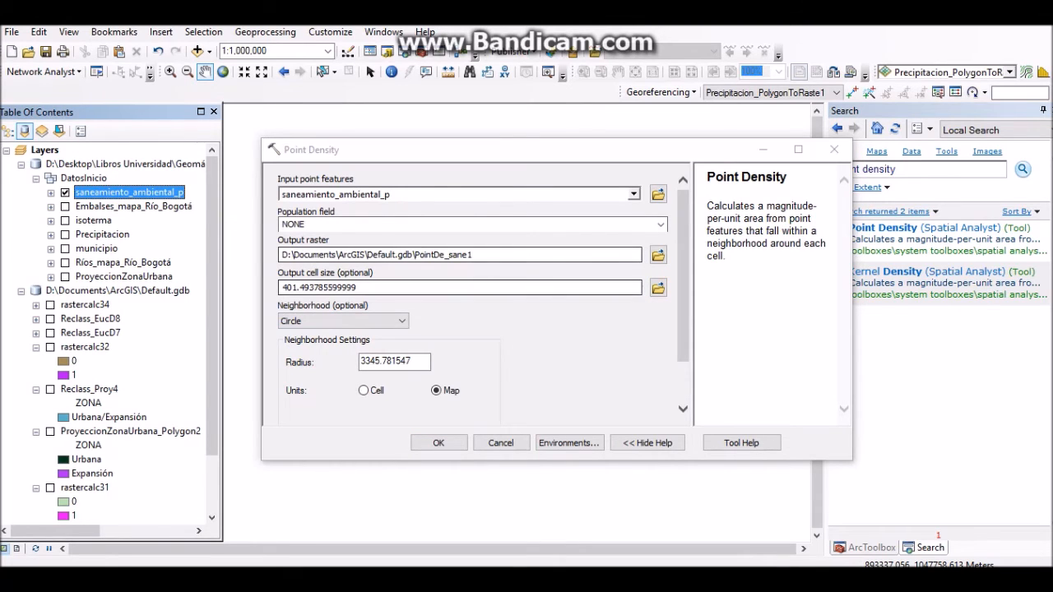
pyautogui.click(394, 287)
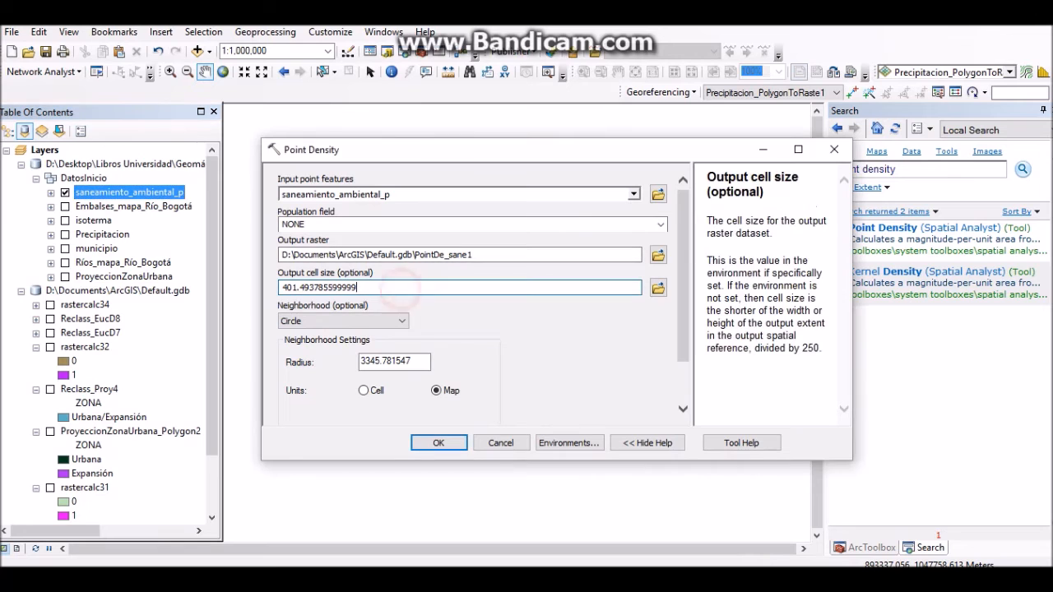
pyautogui.moveTo(394, 287); pyautogui.dragTo(282, 288)
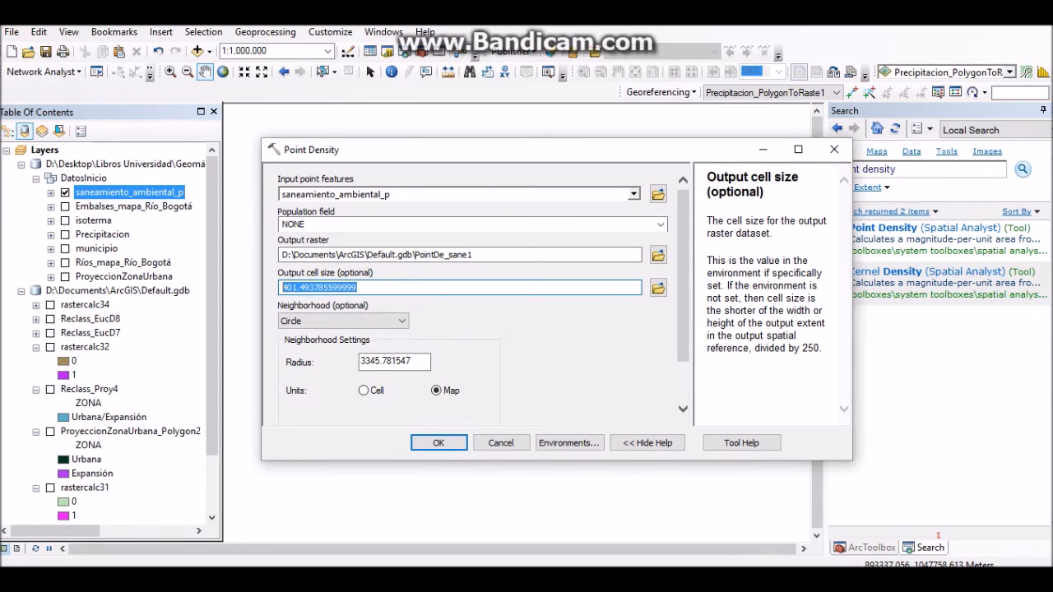
pyautogui.write('100')
pyautogui.click(585, 365)
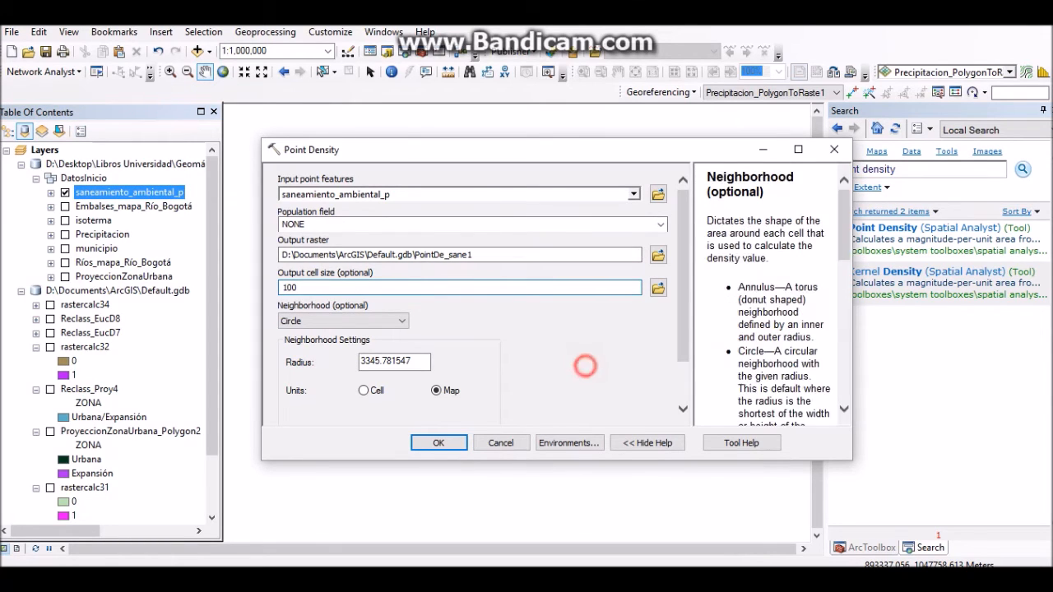
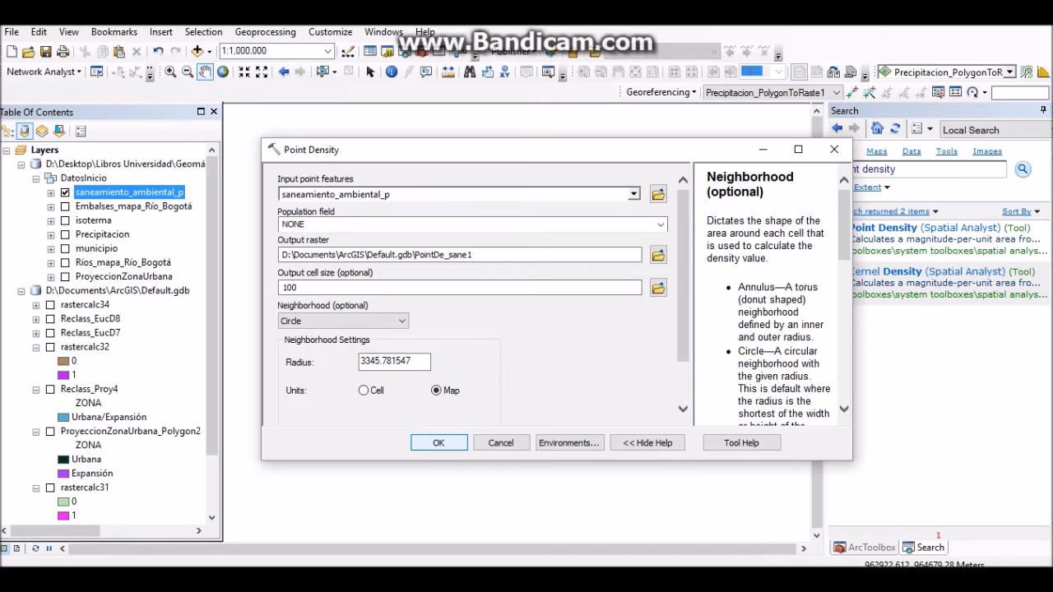
pyautogui.click(436, 442)
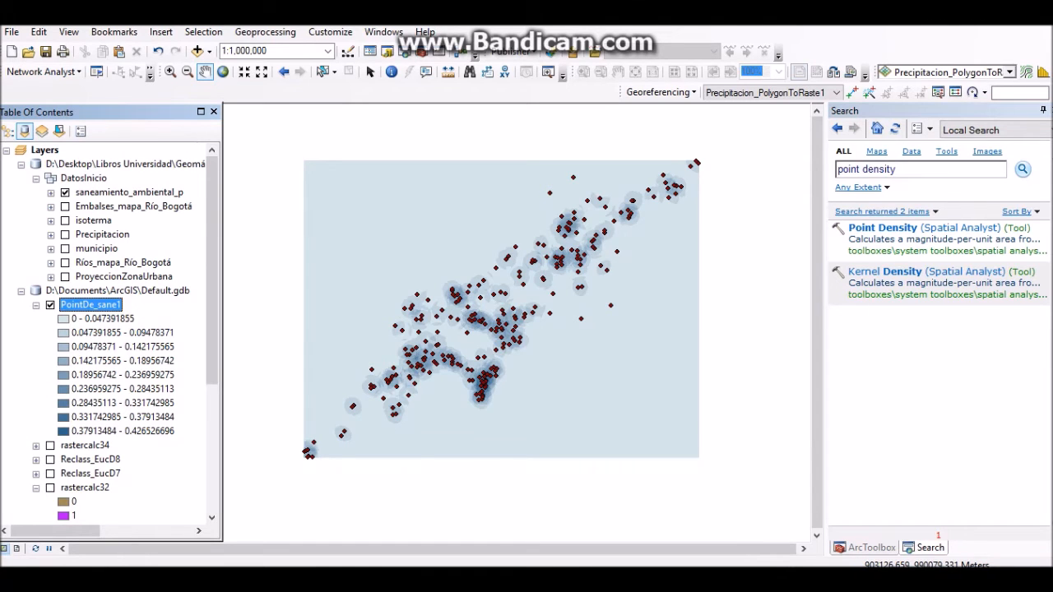
pyautogui.scroll(3, 394, 304)
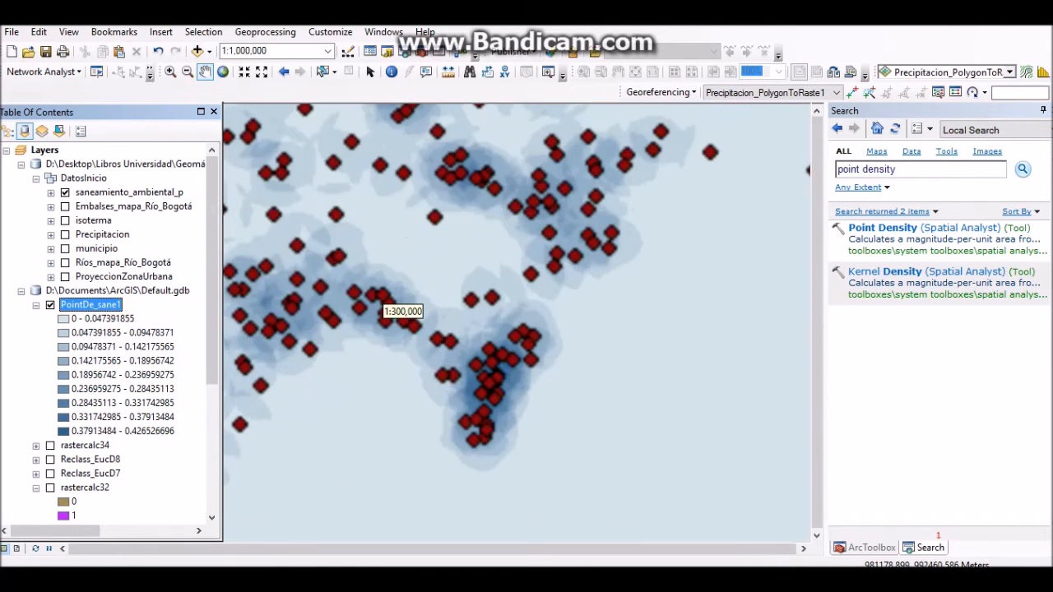
# View the full extent of the PointDe_sane1 raster and reread the sanitation penalty criterion in the Word exercise document
pyautogui.scroll(-3, 387, 304)
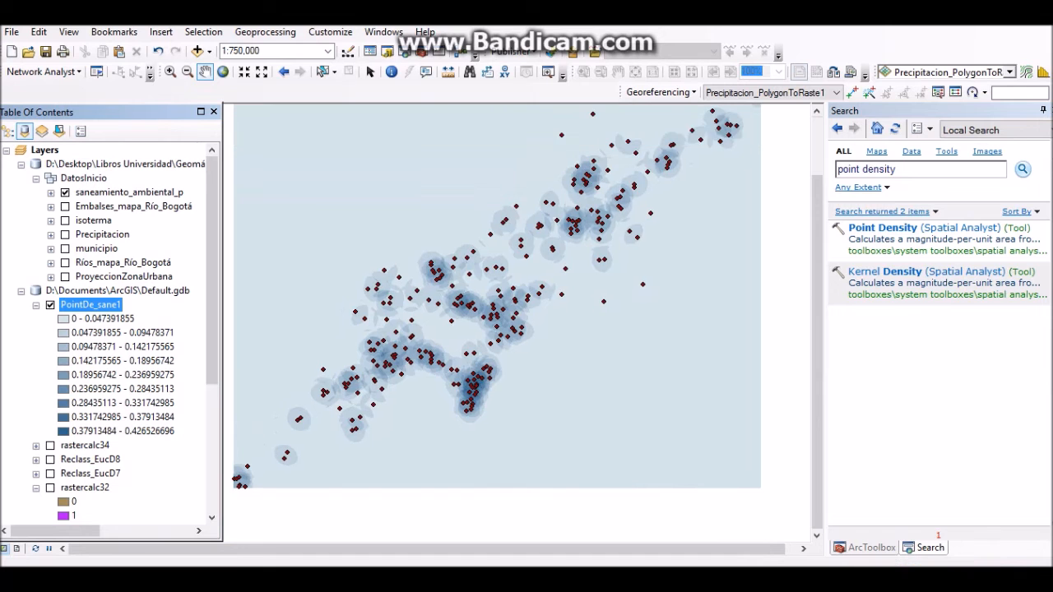
pyautogui.moveTo(586, 283); pyautogui.dragTo(611, 328)
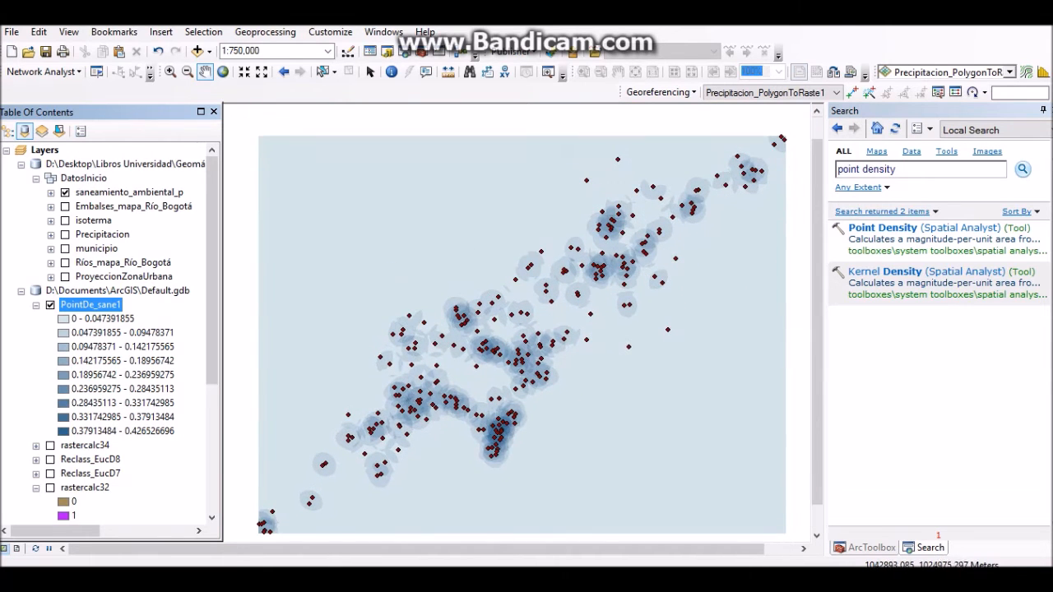
pyautogui.moveTo(212, 280)
pyautogui.mouseDown()
pyautogui.moveTo(212, 407)
pyautogui.moveTo(212, 276)
pyautogui.mouseUp()
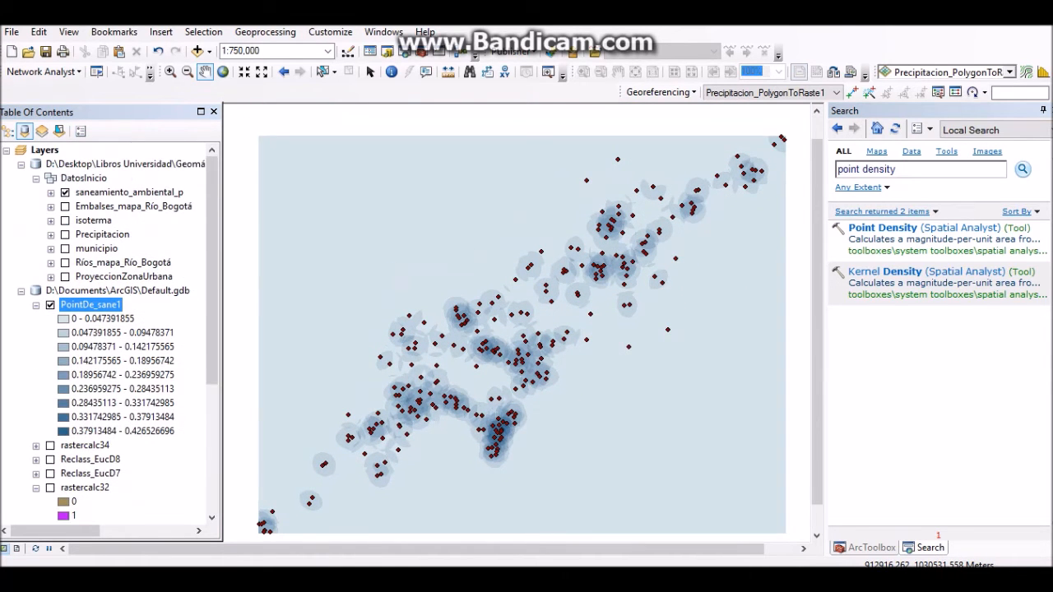
pyautogui.click(928, 169)
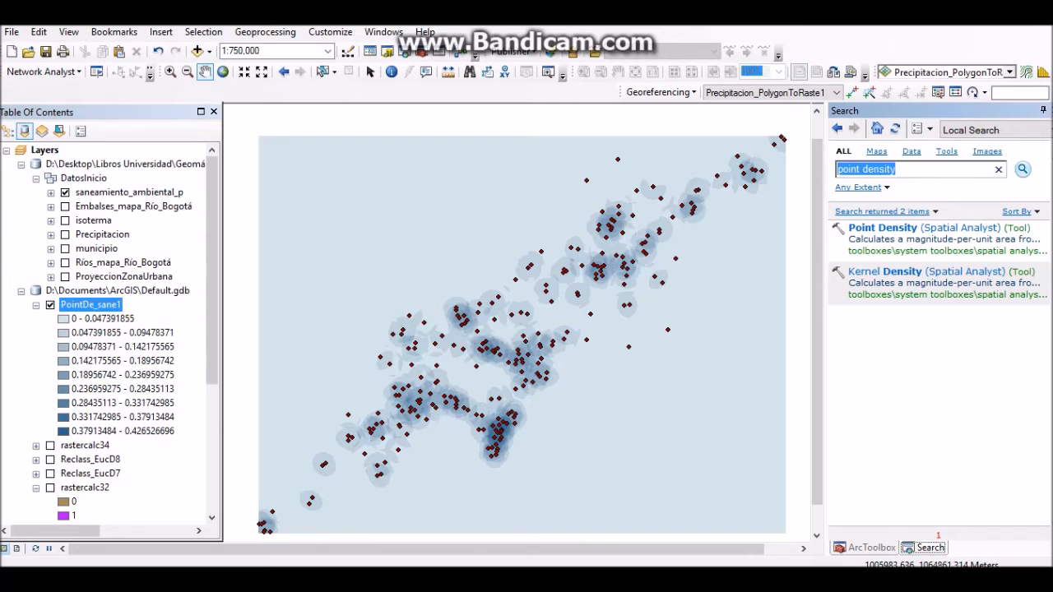
pyautogui.press('BackSpace')
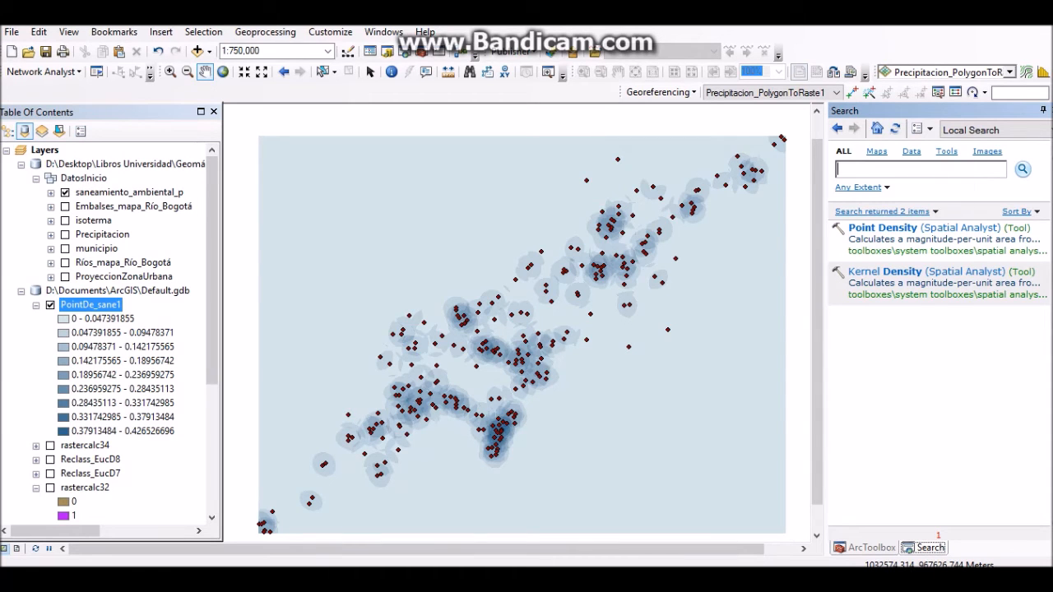
pyautogui.hotkey('alt', 'Tab')
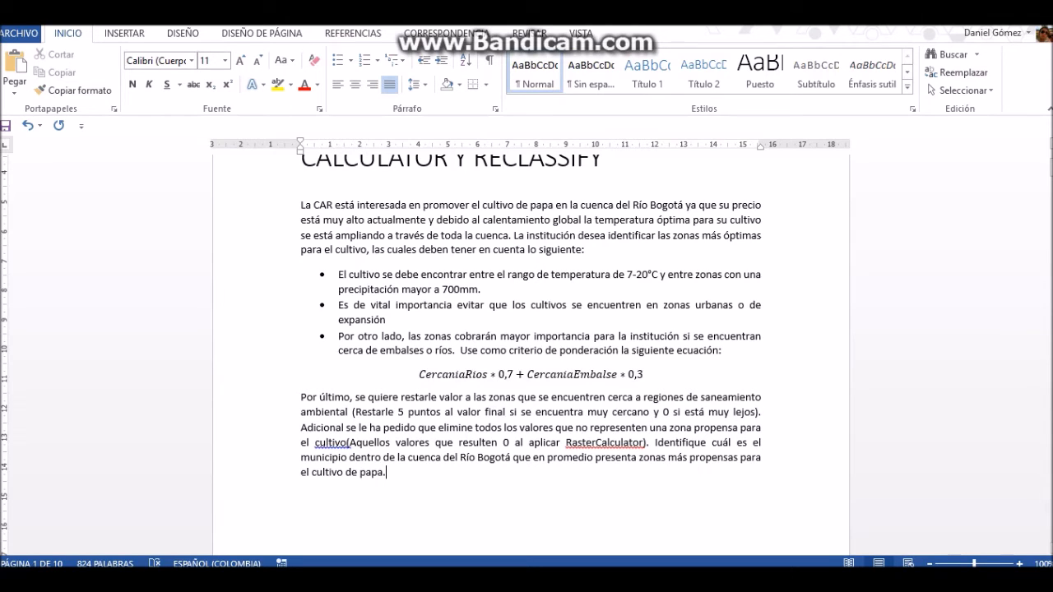
pyautogui.moveTo(280, 579)
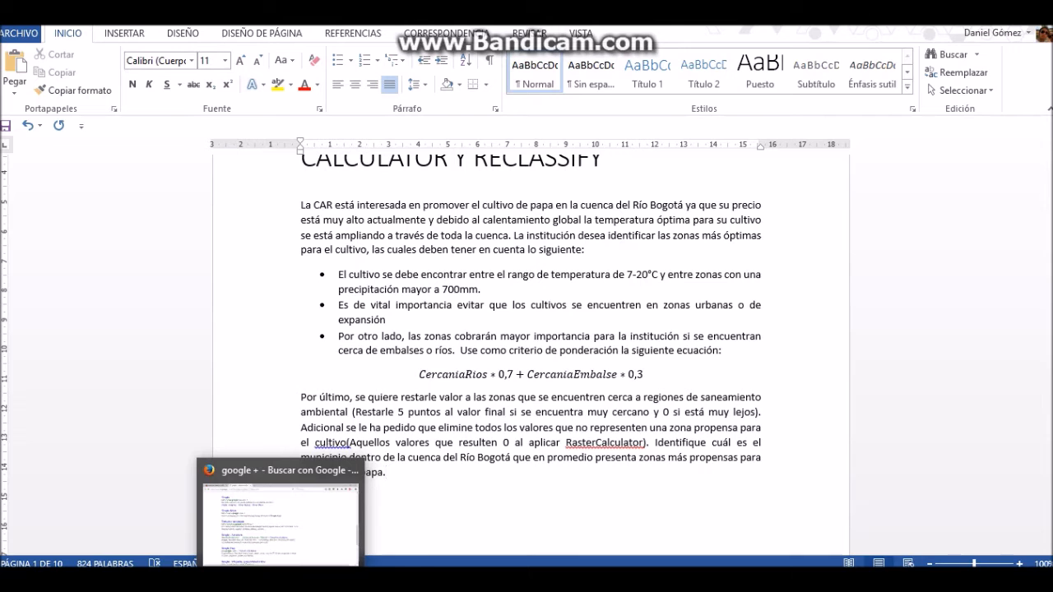
pyautogui.click(281, 579)
pyautogui.click(281, 580)
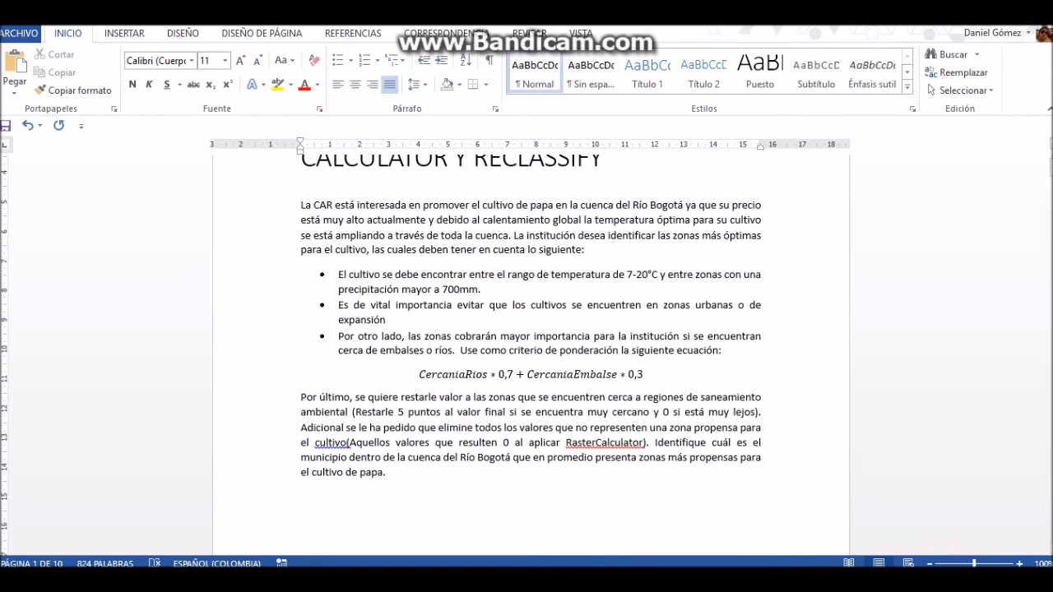
pyautogui.hotkey('alt', 'Tab')
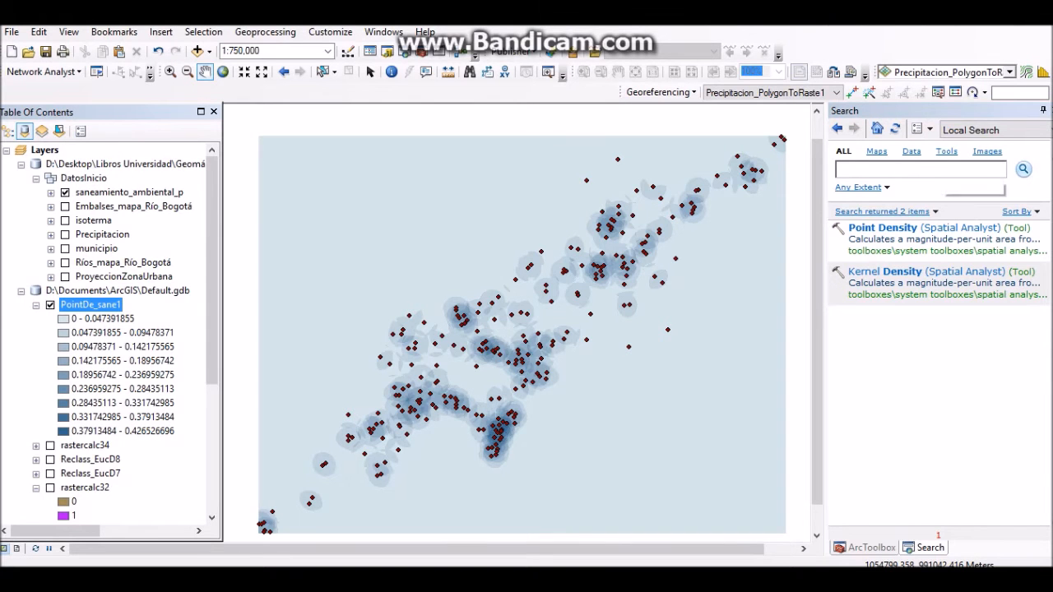
# Search for "reclassify", open the Spatial Analyst Reclassify tool and set PointDe_sane1 as its input raster
pyautogui.click(924, 171)
pyautogui.write('rec')
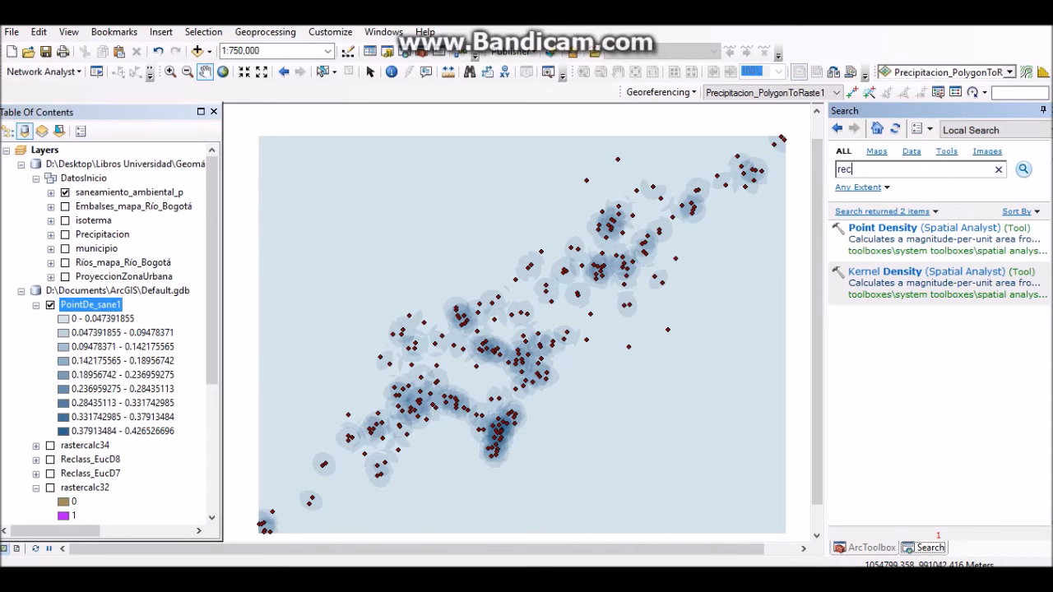
pyautogui.write('lassify')
pyautogui.press('Return')
pyautogui.click(889, 271)
pyautogui.moveTo(100, 304); pyautogui.dragTo(362, 195)
pyautogui.scroll(-2, 475, 294)
pyautogui.scroll(2, 476, 294)
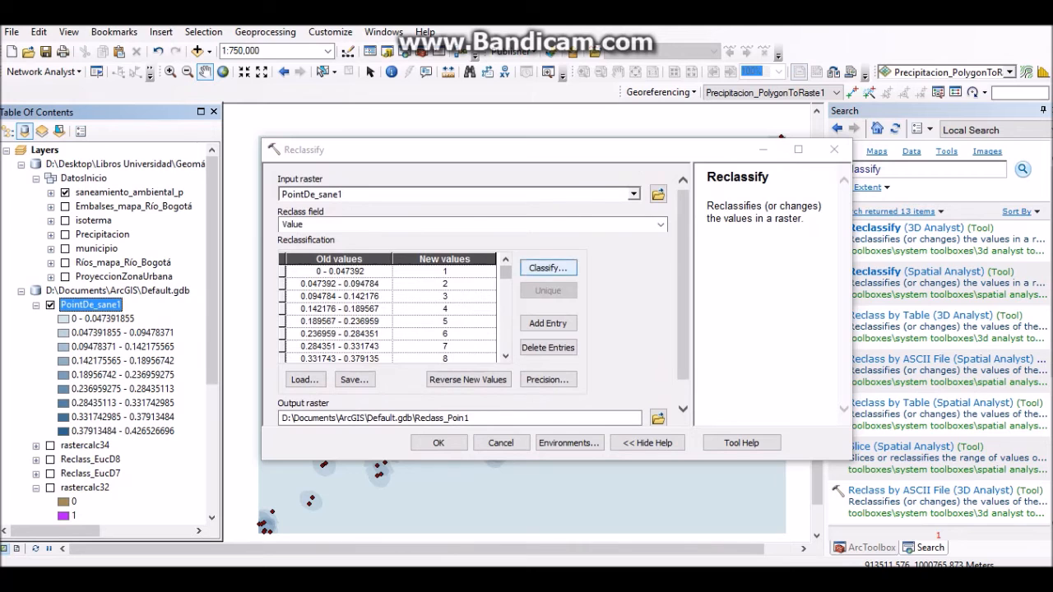
# Classify the PointDe_sane1 values into 5 classes using the Equal Interval method
pyautogui.click(547, 267)
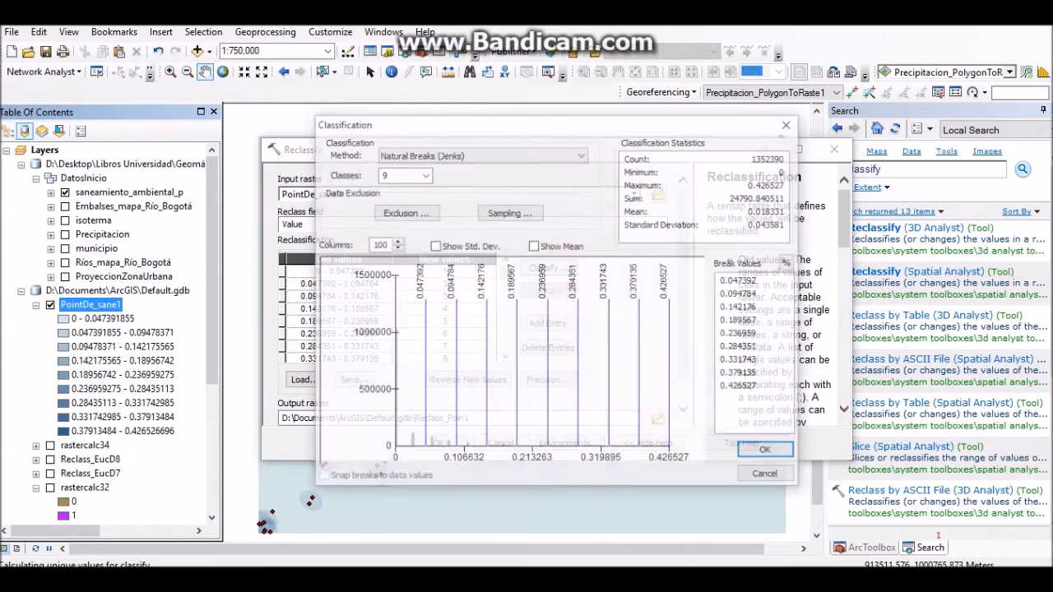
pyautogui.click(482, 154)
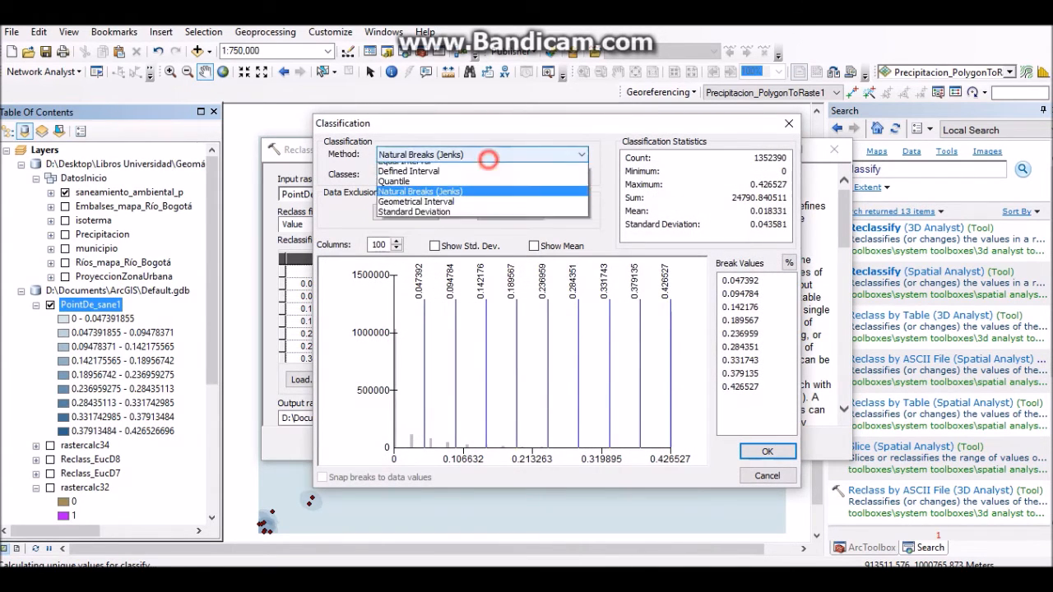
pyautogui.click(475, 177)
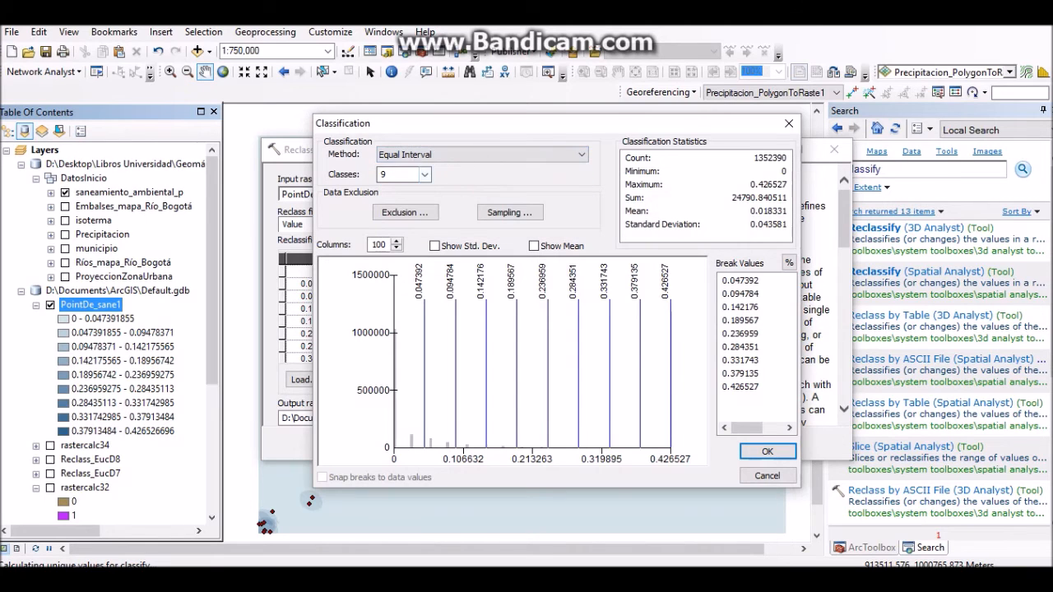
pyautogui.click(424, 175)
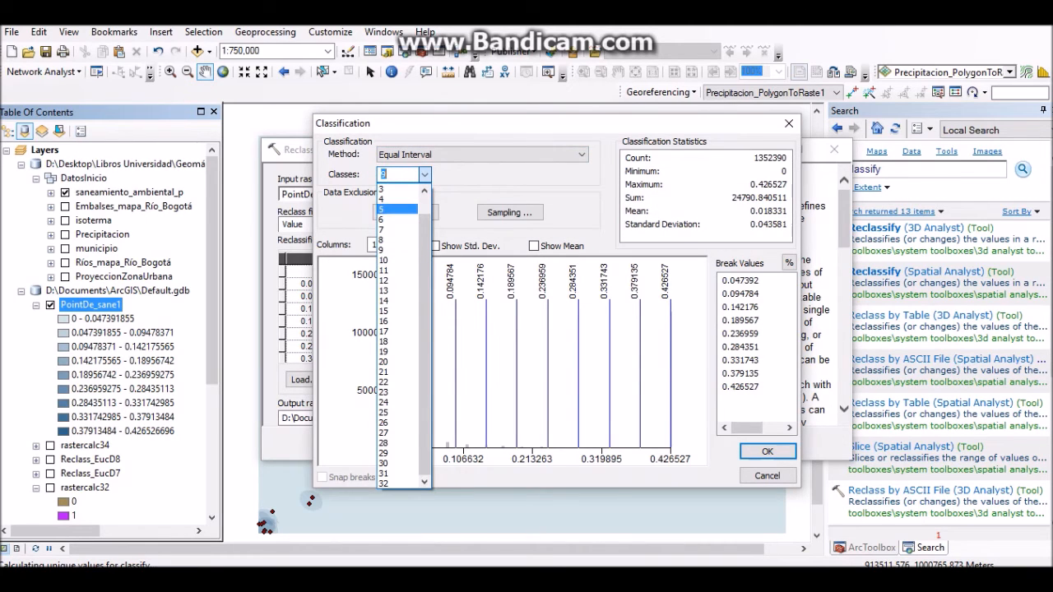
pyautogui.click(392, 210)
pyautogui.click(766, 452)
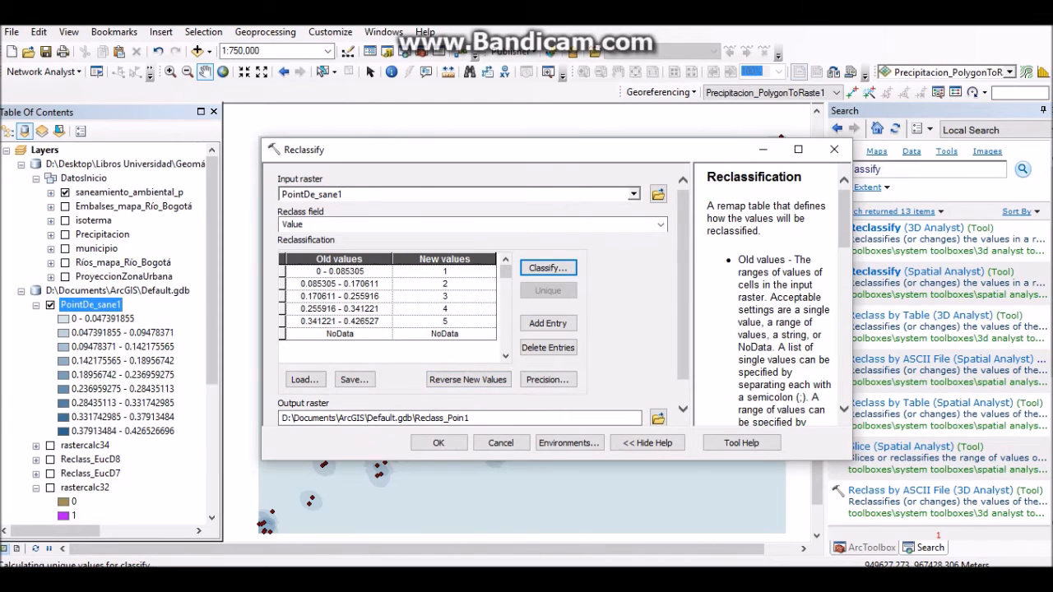
# Set the new value of the lowest density range to 0 and run Reclassify with output Reclass_Poin1
pyautogui.hotkey('alt', 'Tab')
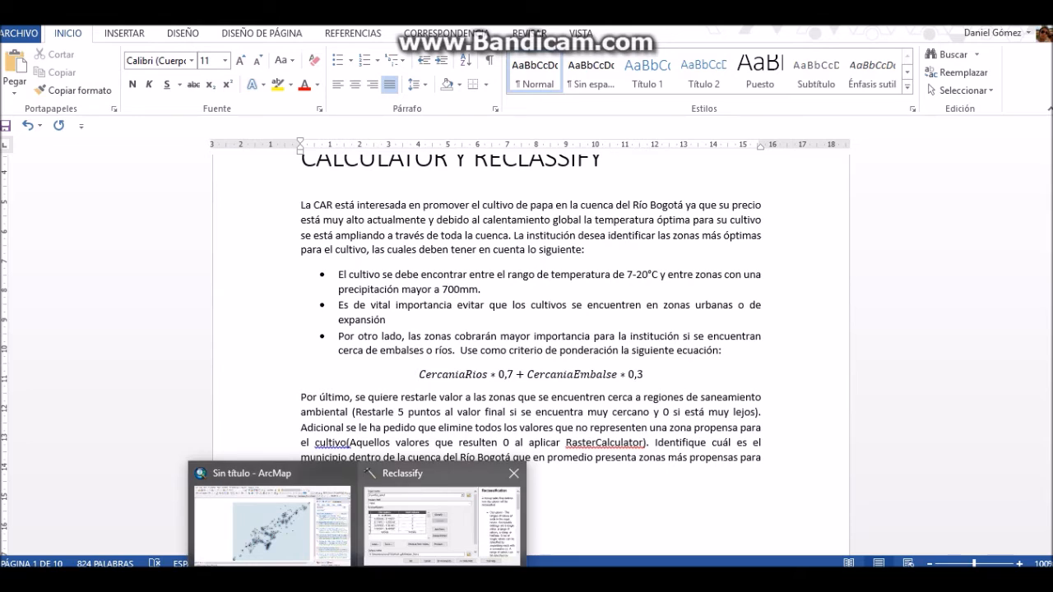
pyautogui.click(436, 512)
pyautogui.click(445, 271)
pyautogui.write('0')
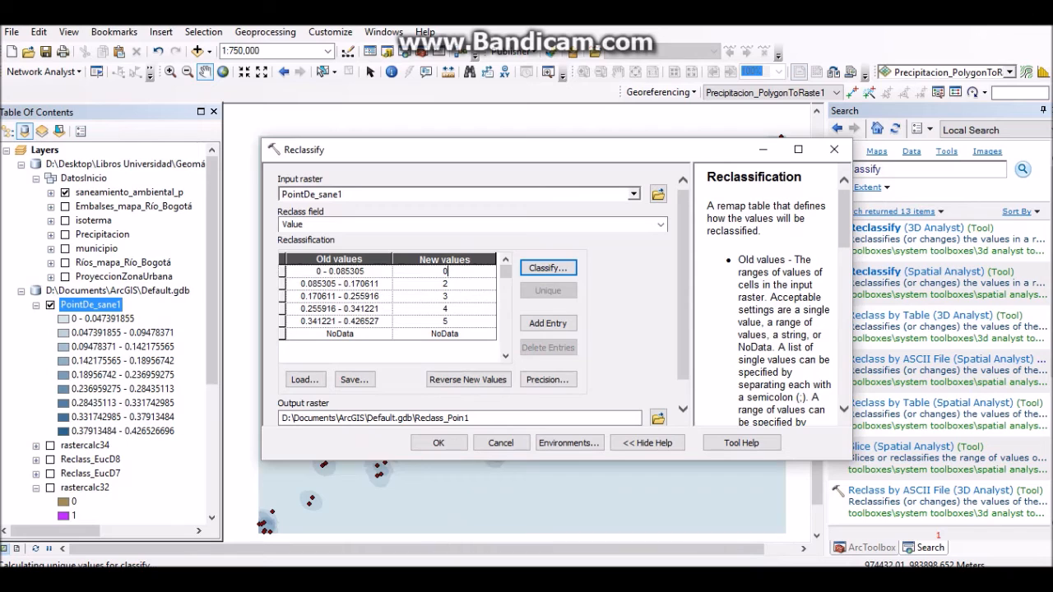
pyautogui.hotkey('ctrl', 'z')
pyautogui.click(453, 322)
pyautogui.click(453, 322)
pyautogui.click(447, 321)
pyautogui.click(460, 271)
pyautogui.write('0')
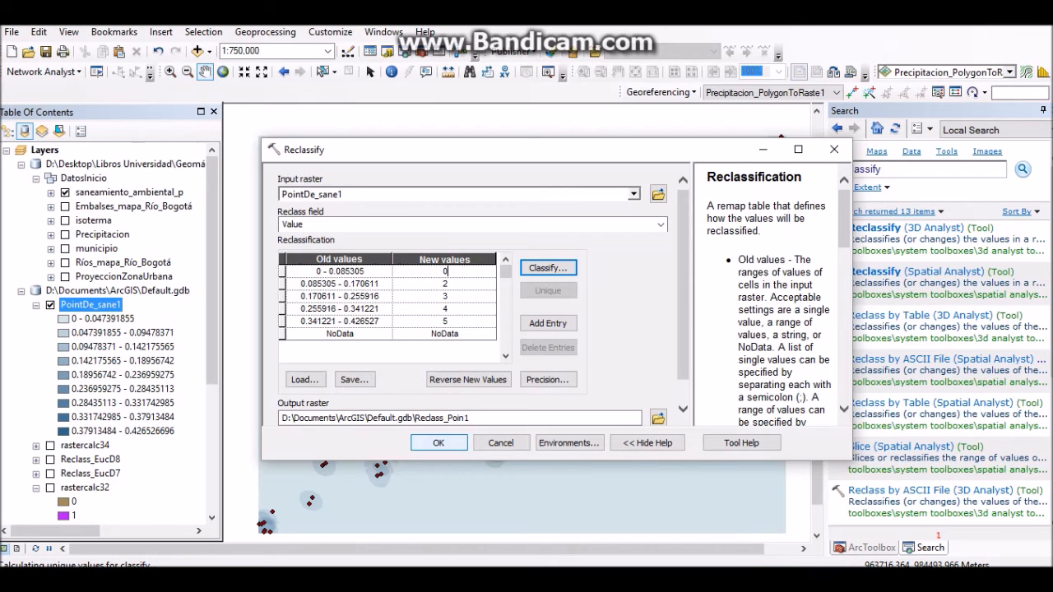
pyautogui.click(440, 443)
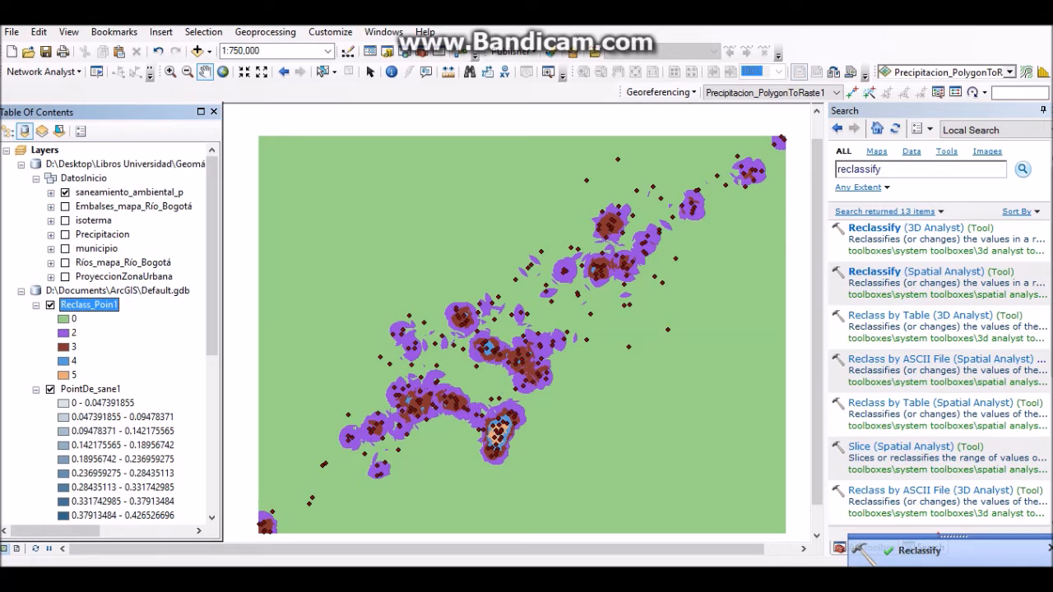
# Hide the PointDe_sane1 layer, collapse its legend and check the rastercalc34 values in the layer list
pyautogui.click(35, 388)
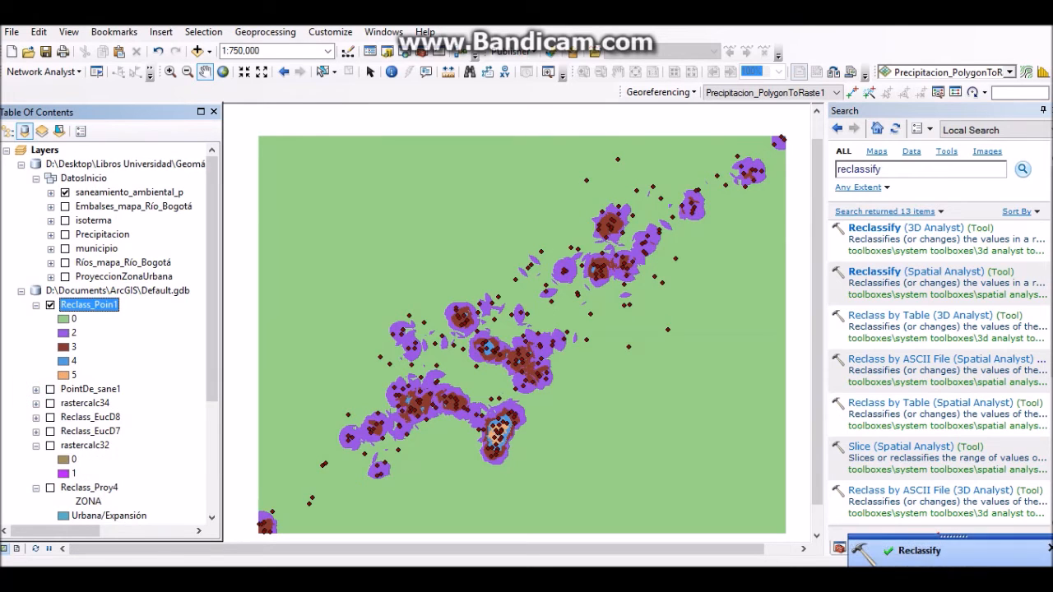
pyautogui.scroll(-2, 107, 330)
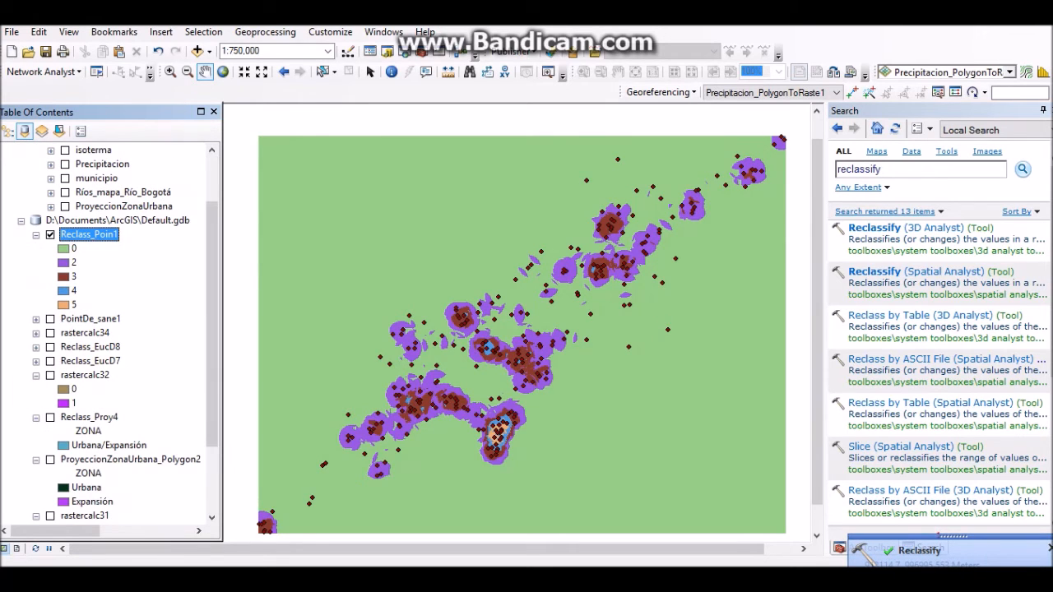
pyautogui.scroll(-2, 107, 329)
pyautogui.scroll(2, 107, 329)
pyautogui.click(36, 333)
pyautogui.scroll(5, 35, 334)
pyautogui.click(35, 360)
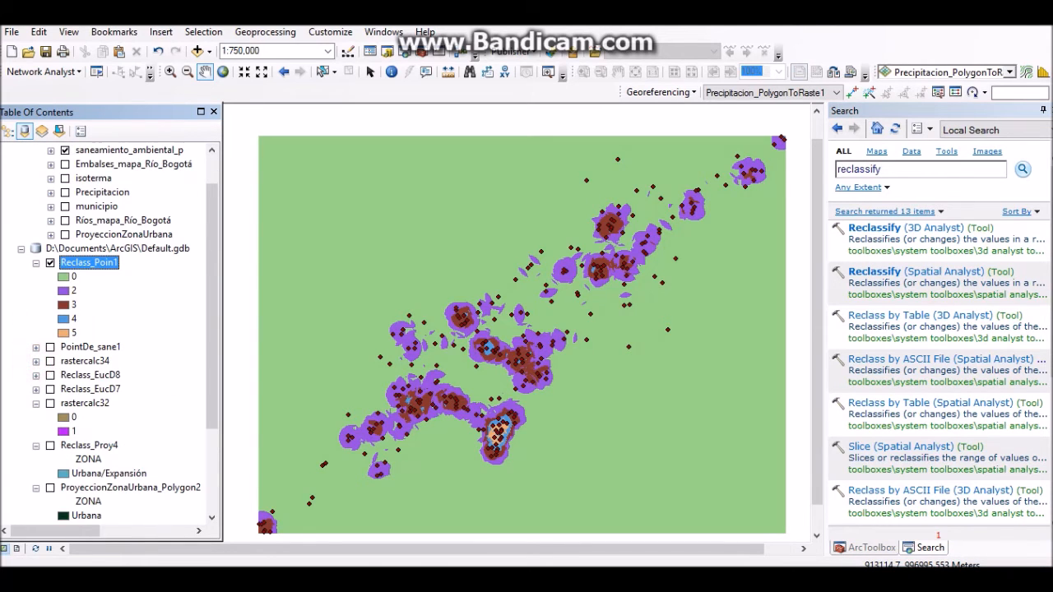
# Search for "raster calculator" and open the Raster Calculator tool from Spatial Analyst
pyautogui.click(836, 129)
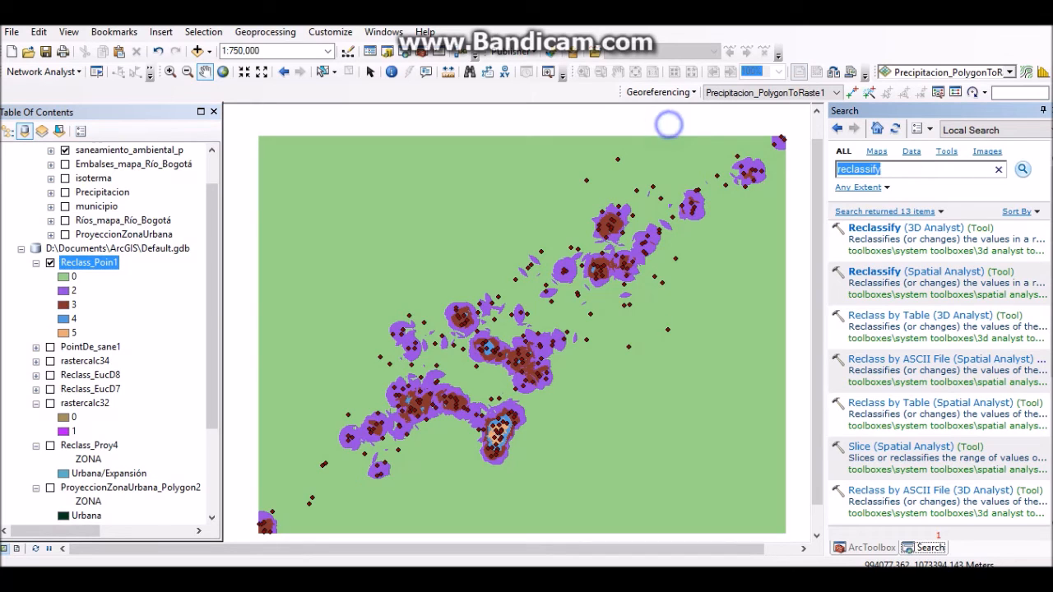
pyautogui.moveTo(955, 173); pyautogui.dragTo(830, 171)
pyautogui.press('BackSpace')
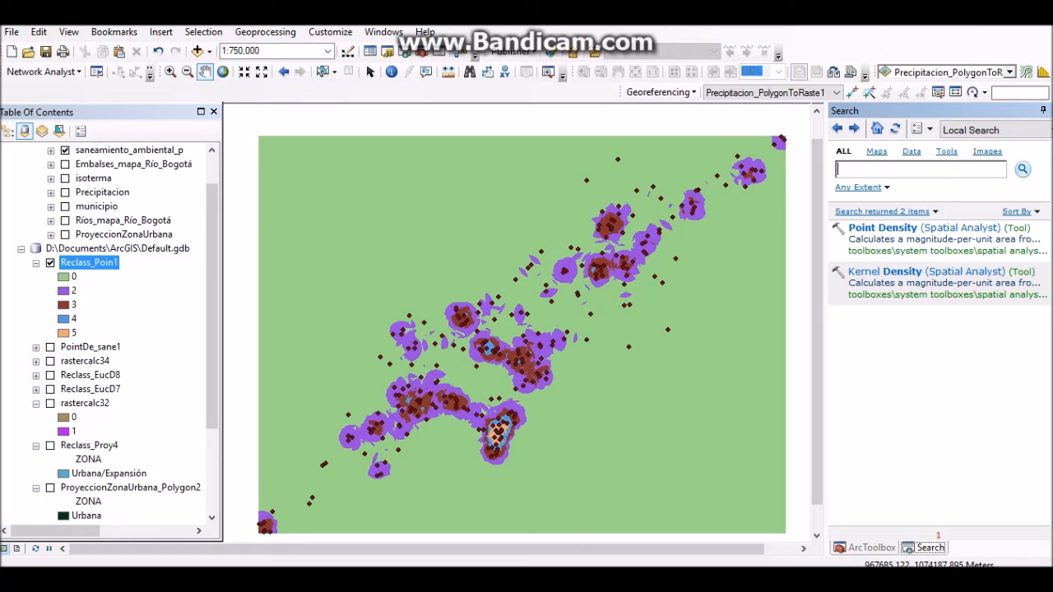
pyautogui.write('raster calculator')
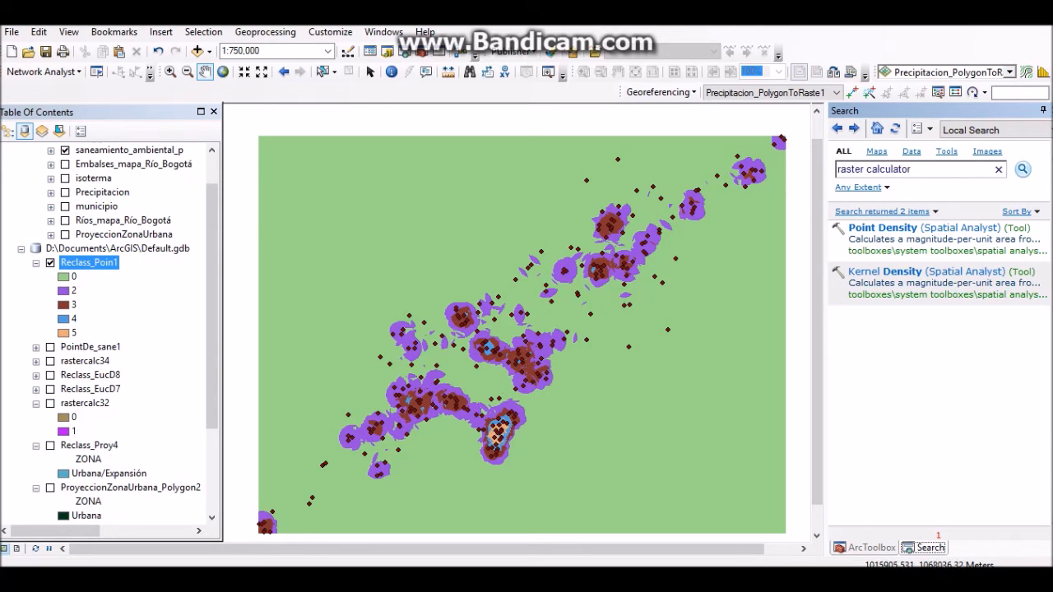
pyautogui.press('Return')
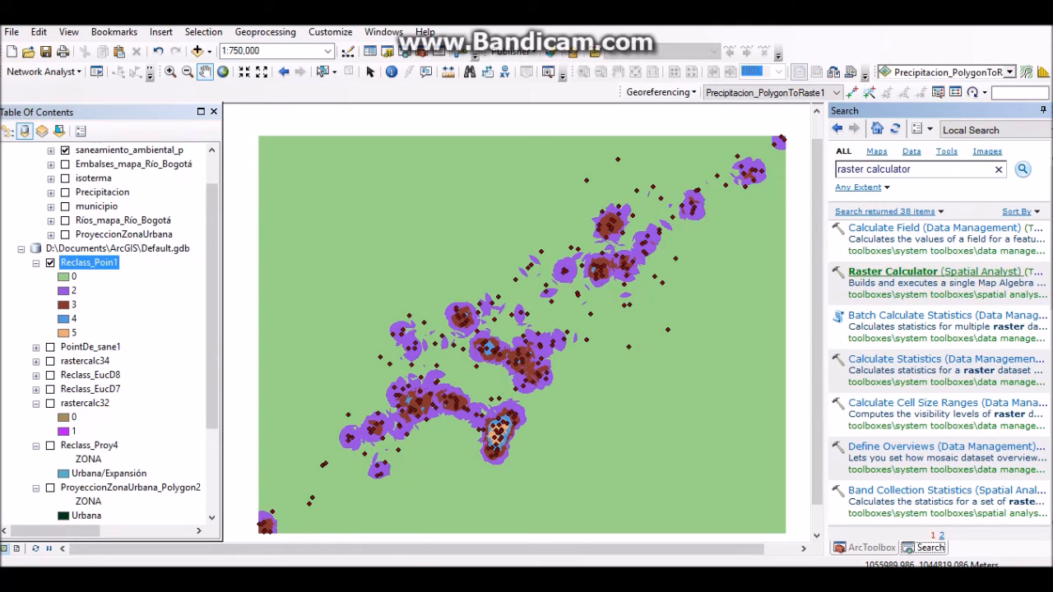
pyautogui.click(905, 272)
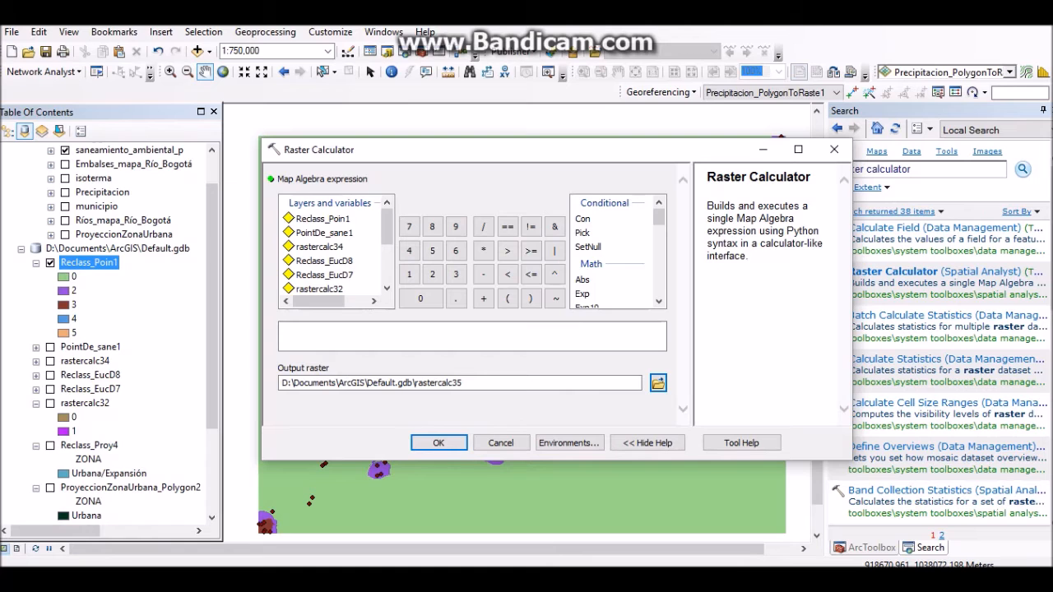
pyautogui.doubleClick(323, 219)
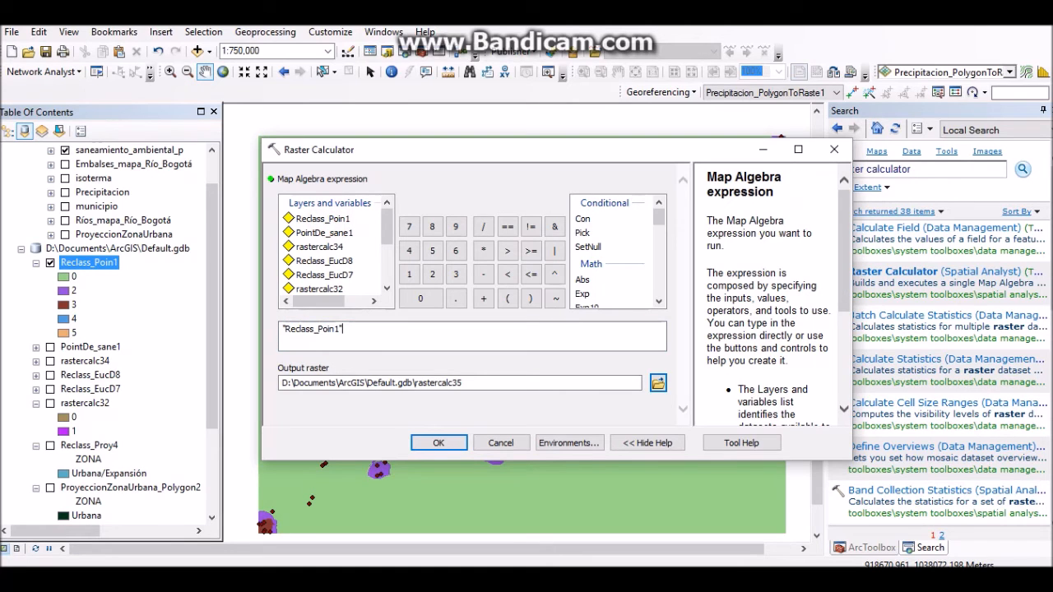
pyautogui.press('BackSpace')
pyautogui.press('BackSpace')
pyautogui.press('BackSpace')
pyautogui.press('BackSpace')
pyautogui.press('BackSpace')
pyautogui.press('BackSpace')
pyautogui.press('BackSpace')
pyautogui.press('BackSpace')
pyautogui.press('BackSpace')
pyautogui.press('BackSpace')
pyautogui.press('BackSpace')
pyautogui.press('BackSpace')
pyautogui.press('BackSpace')
pyautogui.press('BackSpace')
pyautogui.press('BackSpace')
# Run Raster Calculator with the expression "rastercalc34" - "Reclass_Poin1" and output rastercalc35
pyautogui.doubleClick(319, 247)
pyautogui.click(35, 360)
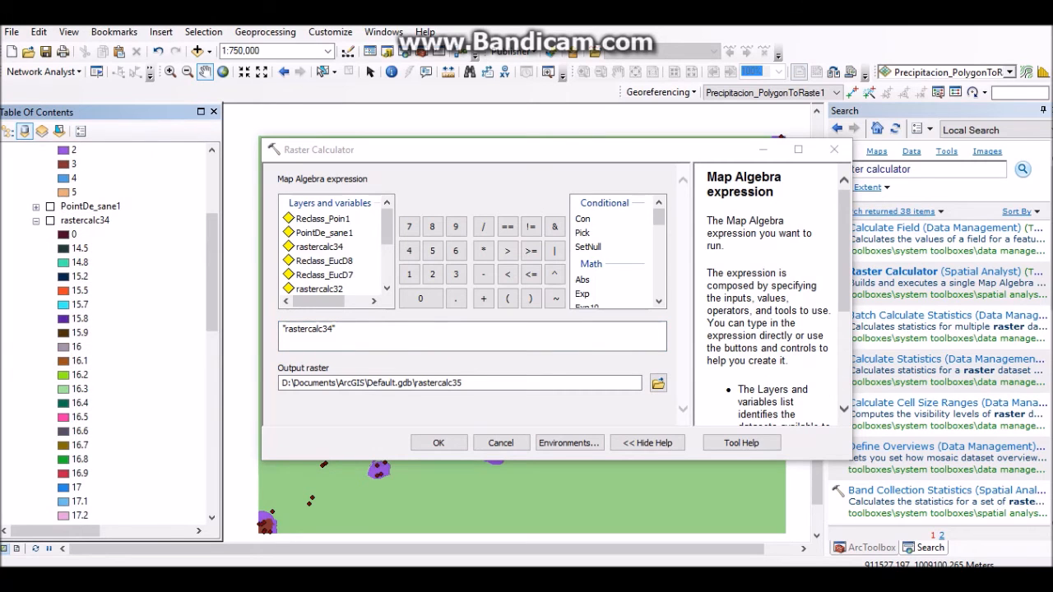
pyautogui.click(36, 220)
pyautogui.click(380, 339)
pyautogui.click(483, 274)
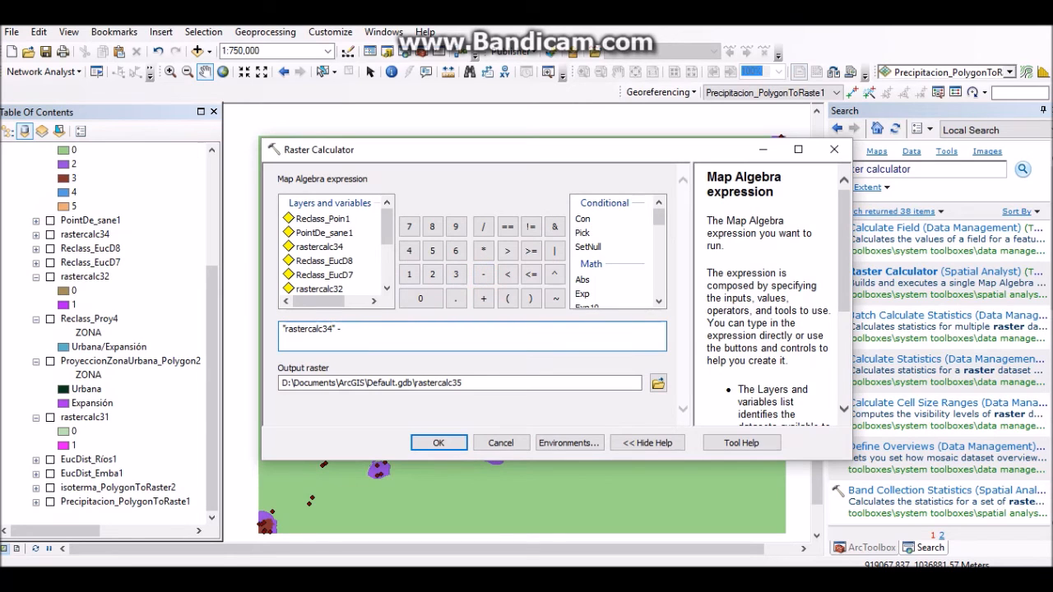
pyautogui.doubleClick(323, 218)
pyautogui.click(432, 441)
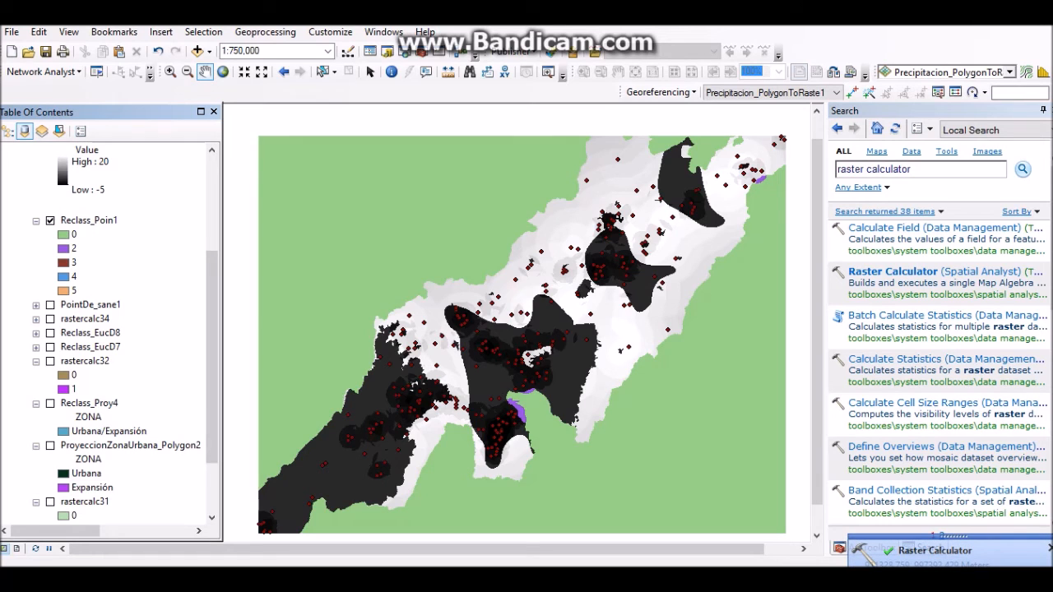
# Collapse the legends of the Reclass_Proy4, ProyeccionZonaUrbana_Polygon2, rastercalc31, rastercalc32 and Reclass_Poin1 layers
pyautogui.click(35, 403)
pyautogui.click(36, 417)
pyautogui.click(36, 431)
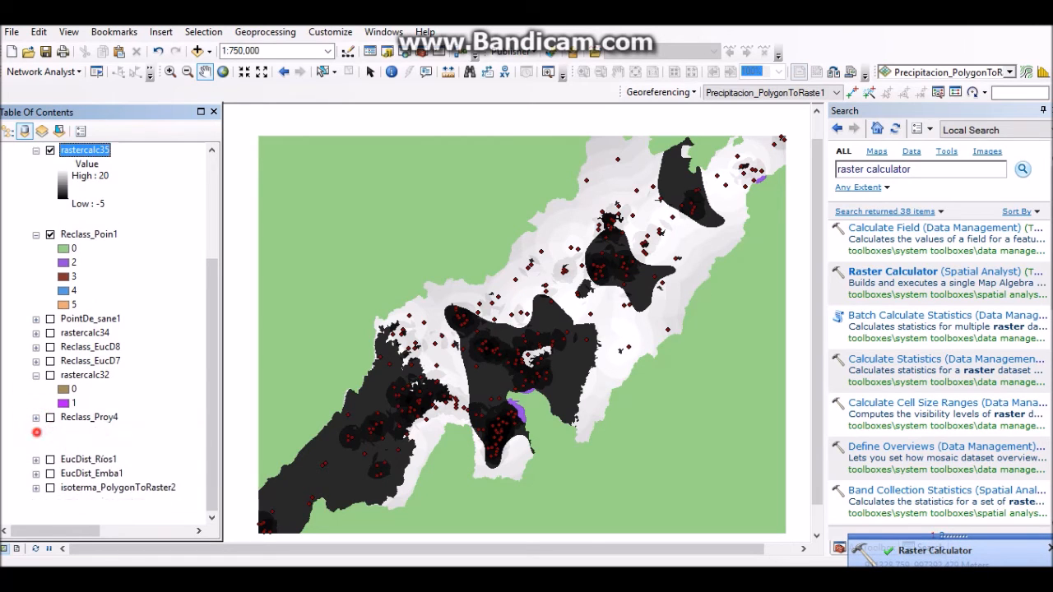
pyautogui.click(35, 375)
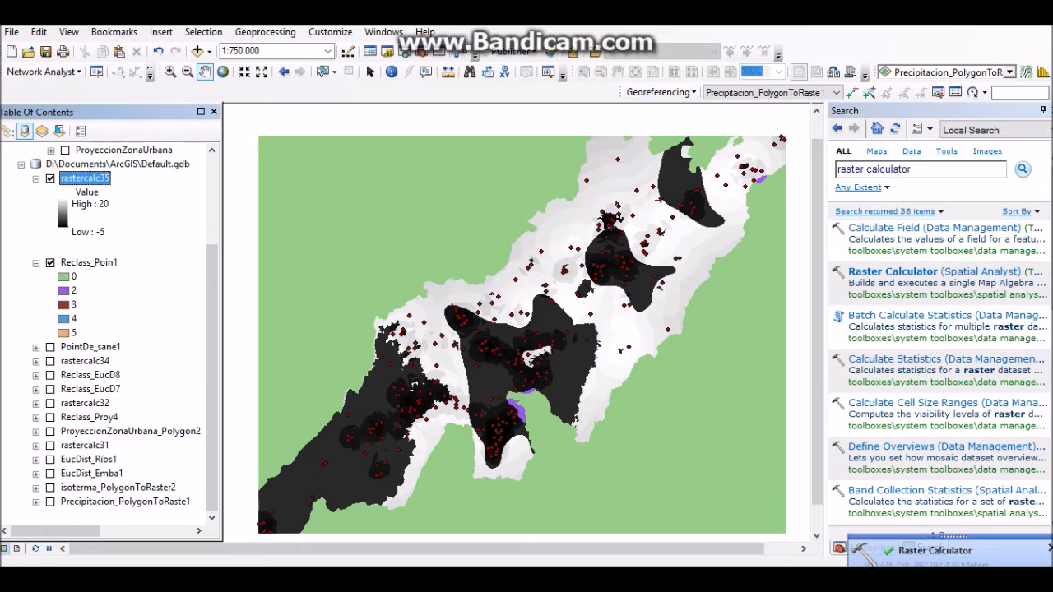
pyautogui.click(35, 261)
# Symbolize the rastercalc35 layer by unique values, computing the values it lacks
pyautogui.rightClick(85, 248)
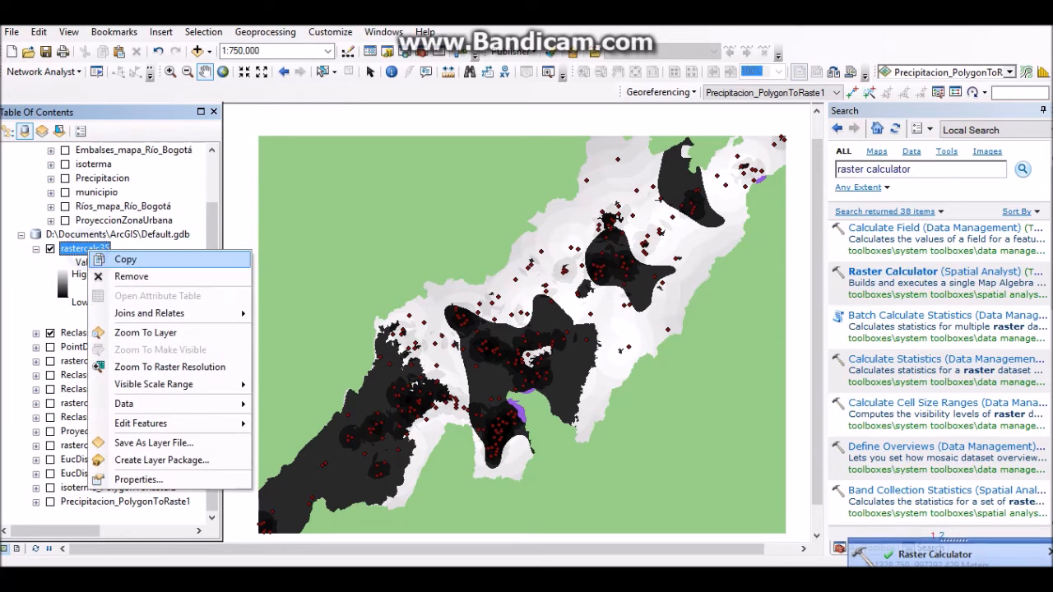
pyautogui.click(139, 479)
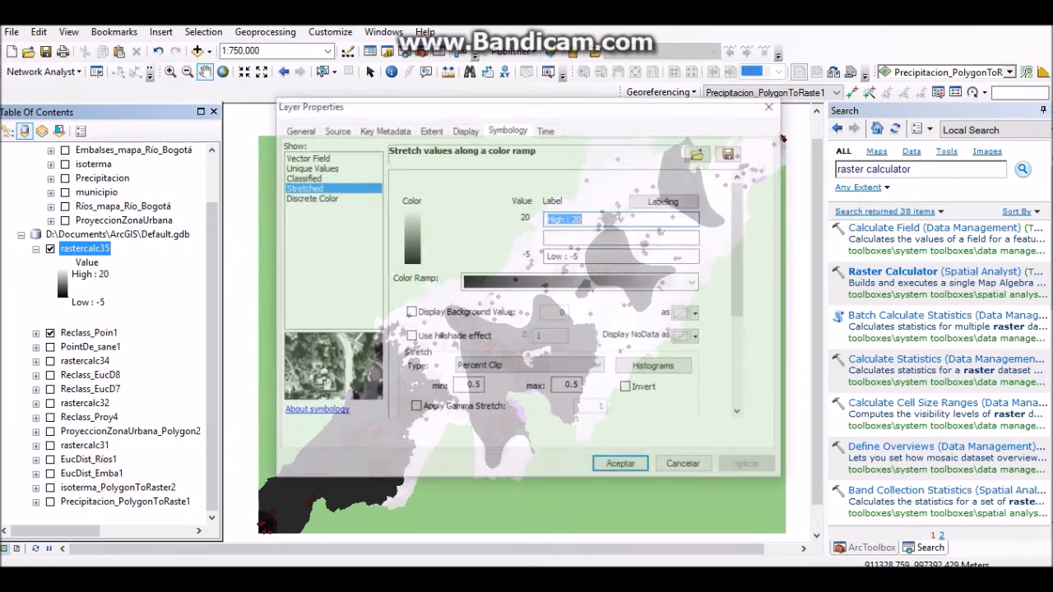
pyautogui.click(310, 167)
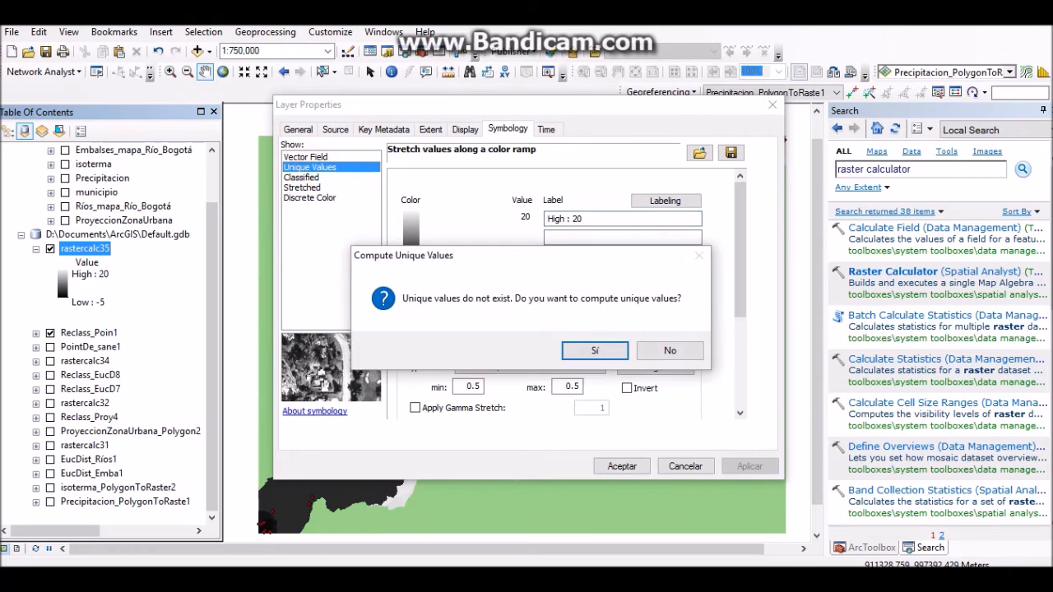
pyautogui.click(585, 348)
pyautogui.click(622, 466)
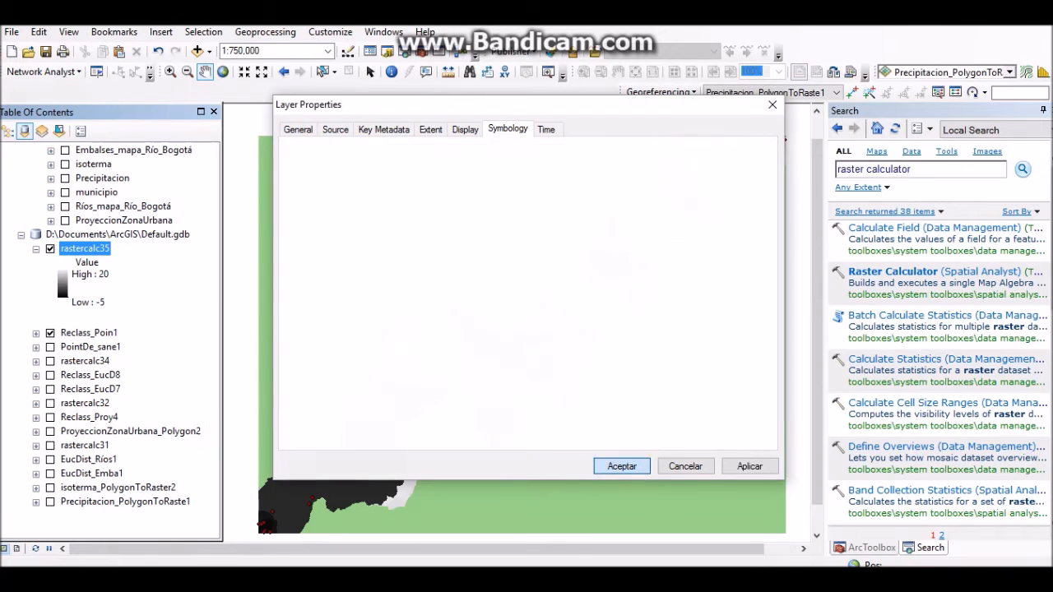
# Examine the negative, zero and positive classes in the rastercalc35 legend
pyautogui.moveTo(211, 254)
pyautogui.mouseDown()
pyautogui.moveTo(211, 363)
pyautogui.moveTo(211, 254)
pyautogui.mouseUp()
pyautogui.scroll(-3, 107, 329)
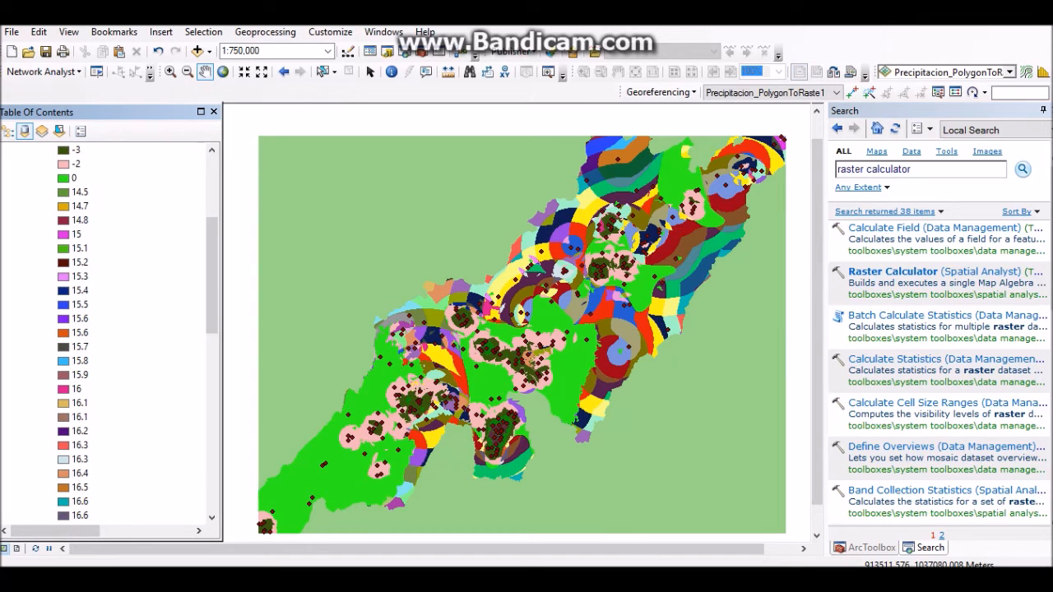
pyautogui.scroll(5, 107, 329)
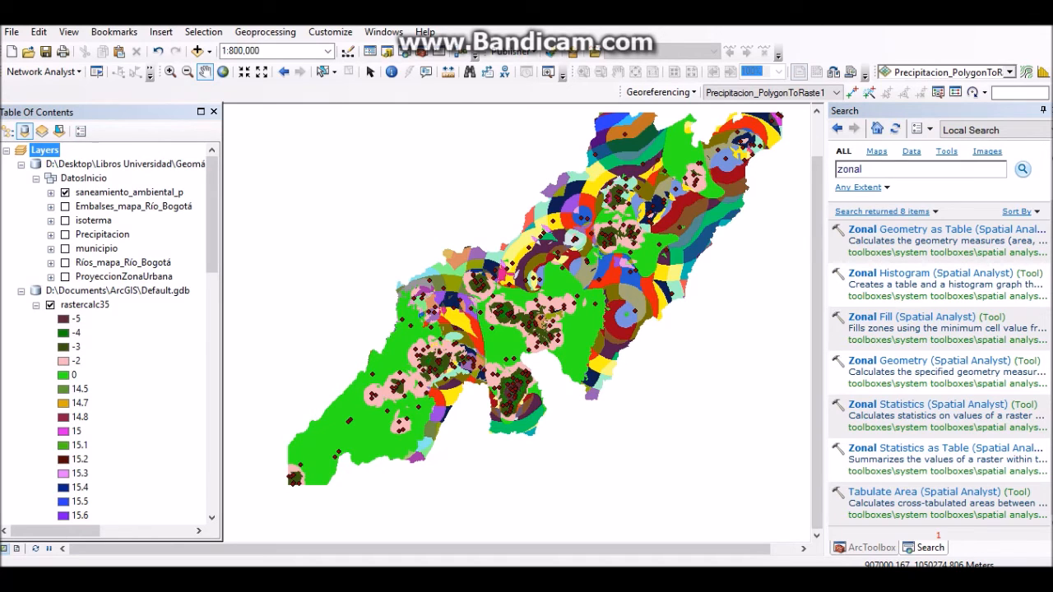
pyautogui.click(74, 375)
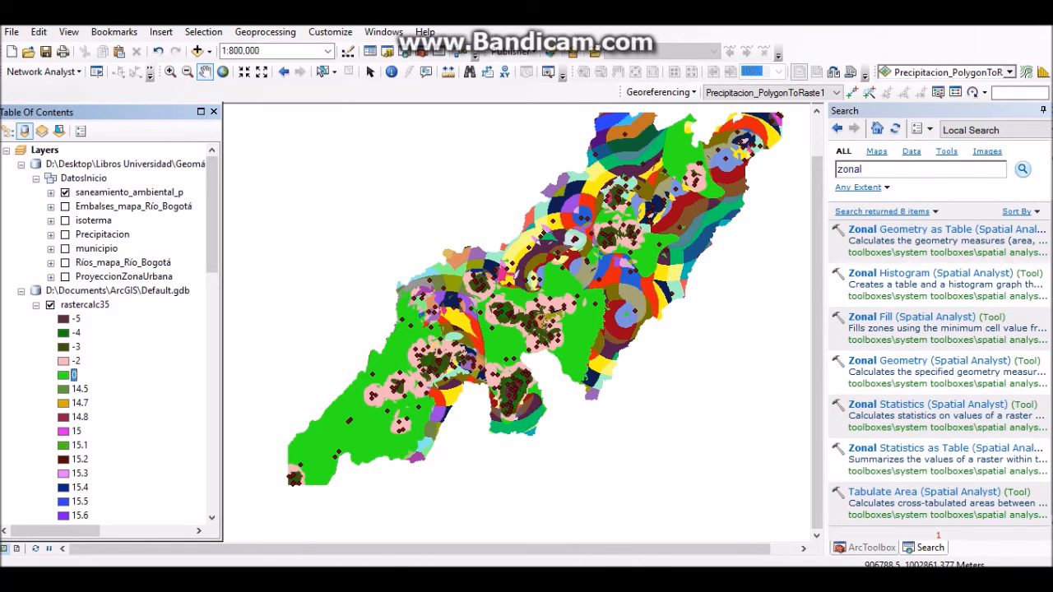
pyautogui.click(84, 417)
pyautogui.click(72, 362)
pyautogui.scroll(-5, 111, 329)
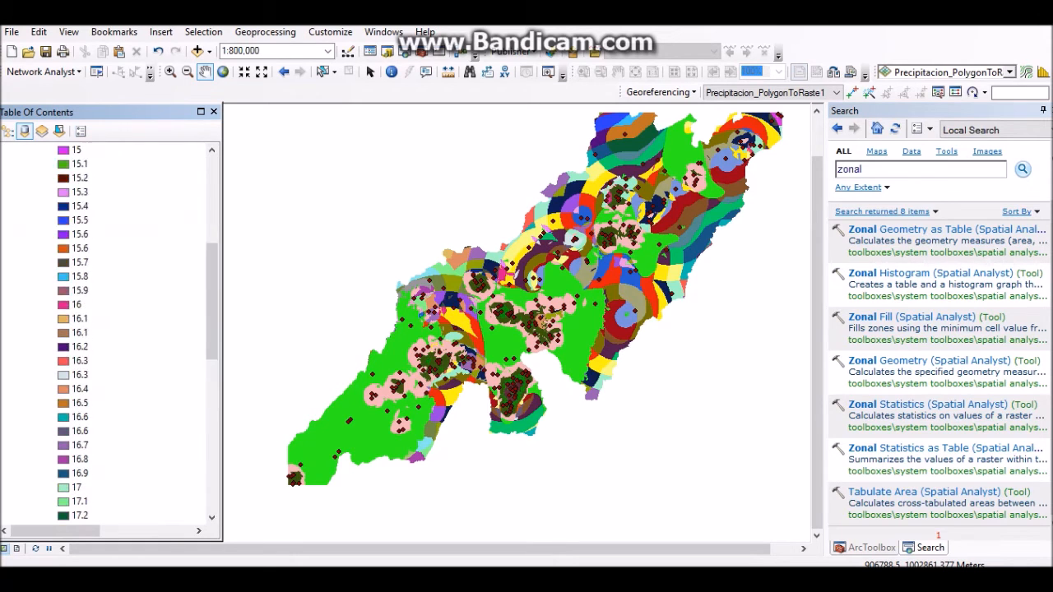
pyautogui.scroll(6, 111, 329)
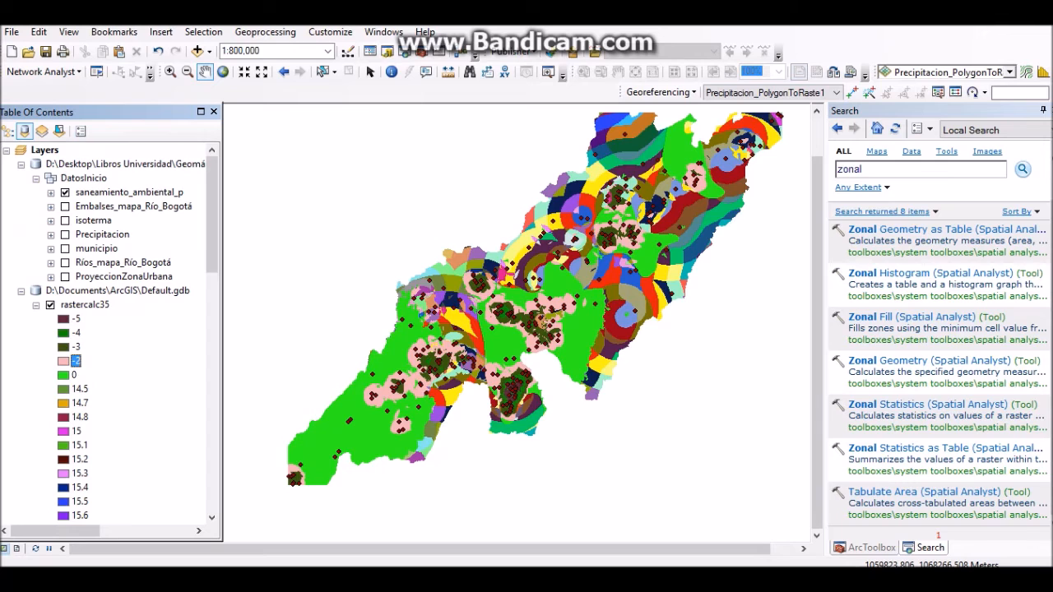
# Search for "raster calculator" and open the Raster Calculator tool from Spatial Analyst
pyautogui.click(940, 166)
pyautogui.press('BackSpace')
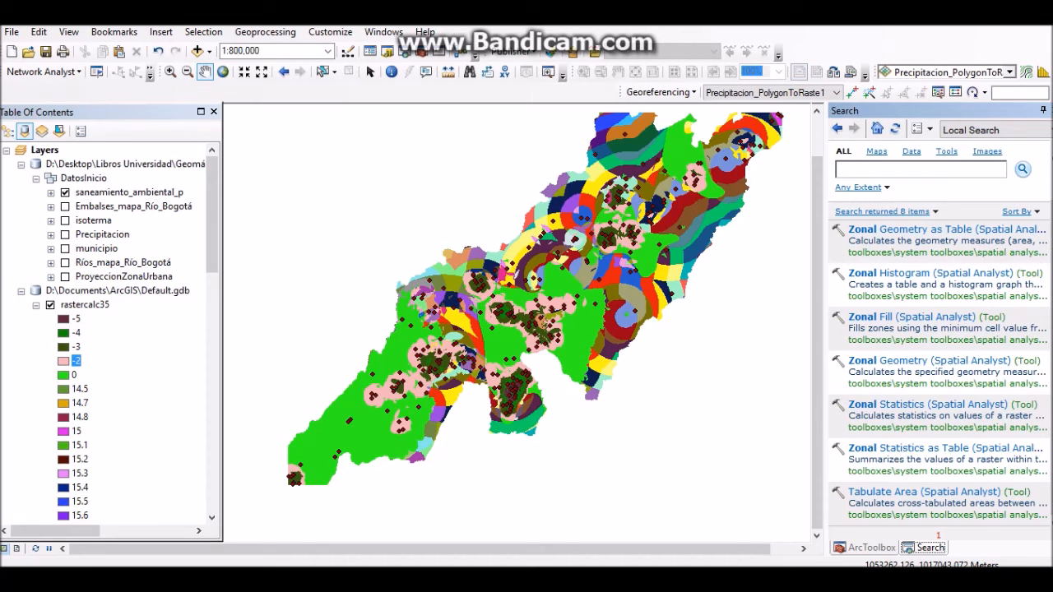
pyautogui.write('raster calculator')
pyautogui.press('Return')
pyautogui.click(883, 271)
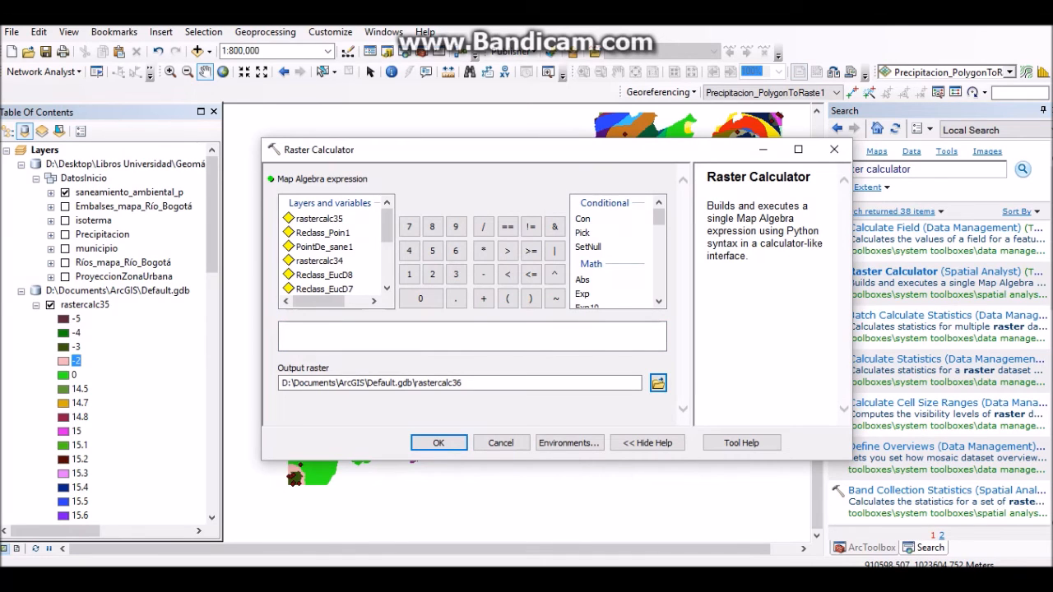
pyautogui.doubleClick(319, 218)
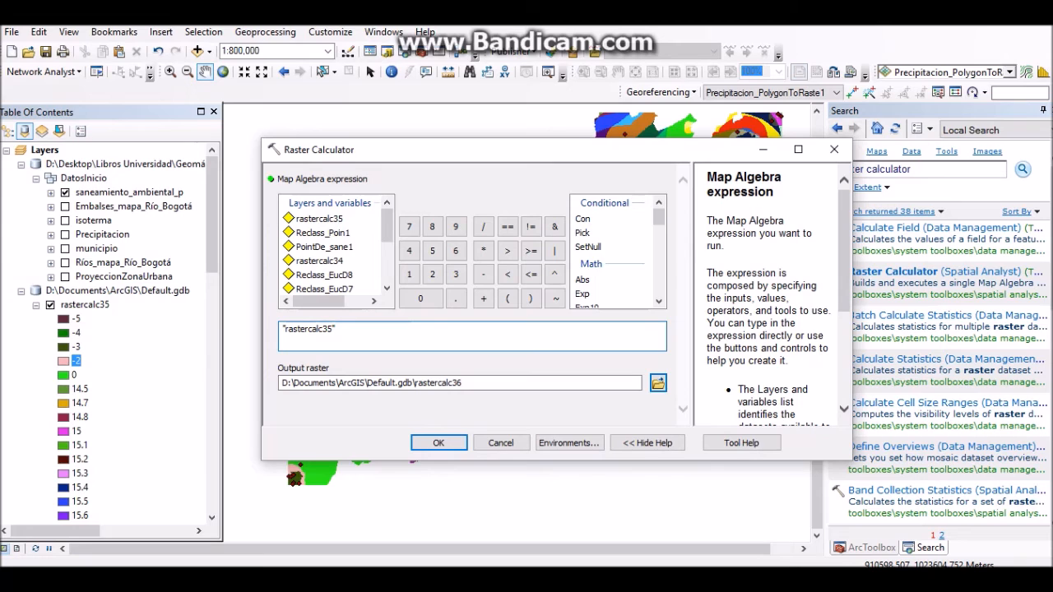
pyautogui.hotkey('ctrl', 'a')
pyautogui.press('BackSpace')
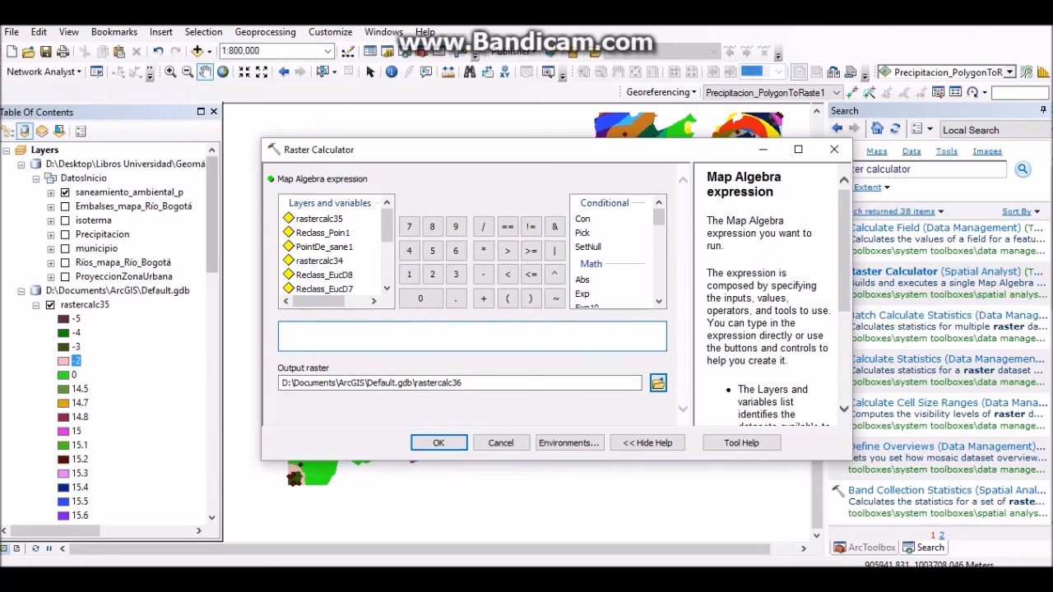
# Run Raster Calculator with the expression Con("rastercalc35" < 0,0,"rastercalc35") and output rastercalc36
pyautogui.doubleClick(582, 218)
pyautogui.click(302, 218)
pyautogui.doubleClick(303, 218)
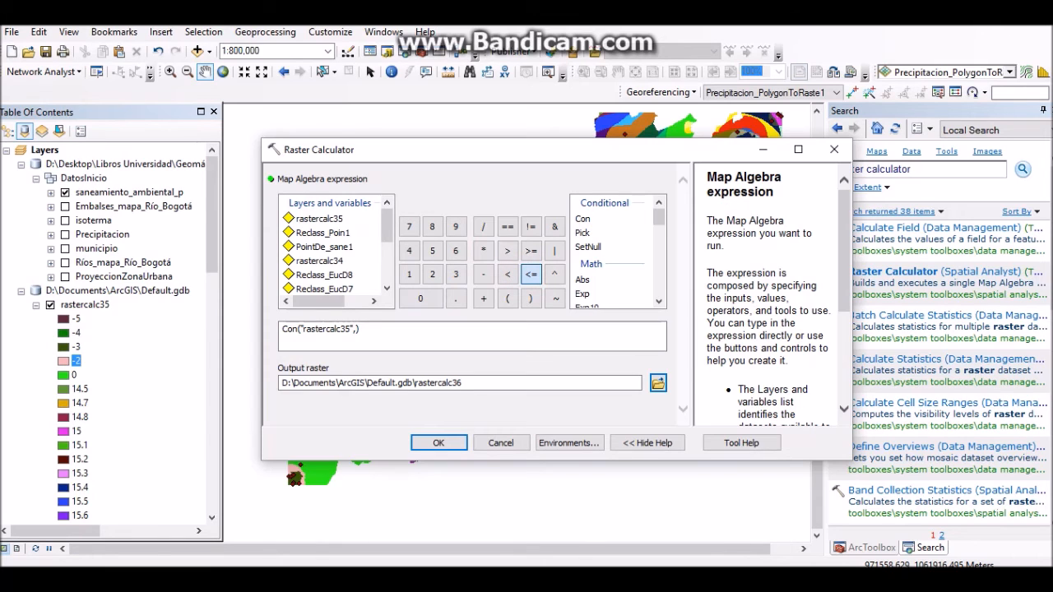
pyautogui.click(508, 274)
pyautogui.write('0')
pyautogui.click(368, 329)
pyautogui.write('0,')
pyautogui.doubleClick(329, 218)
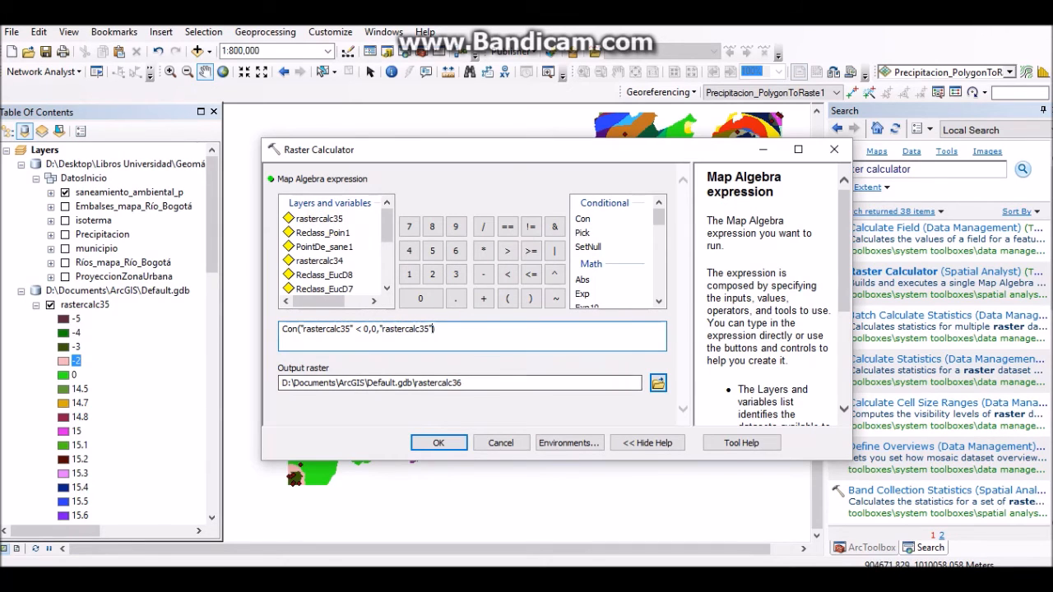
pyautogui.click(439, 443)
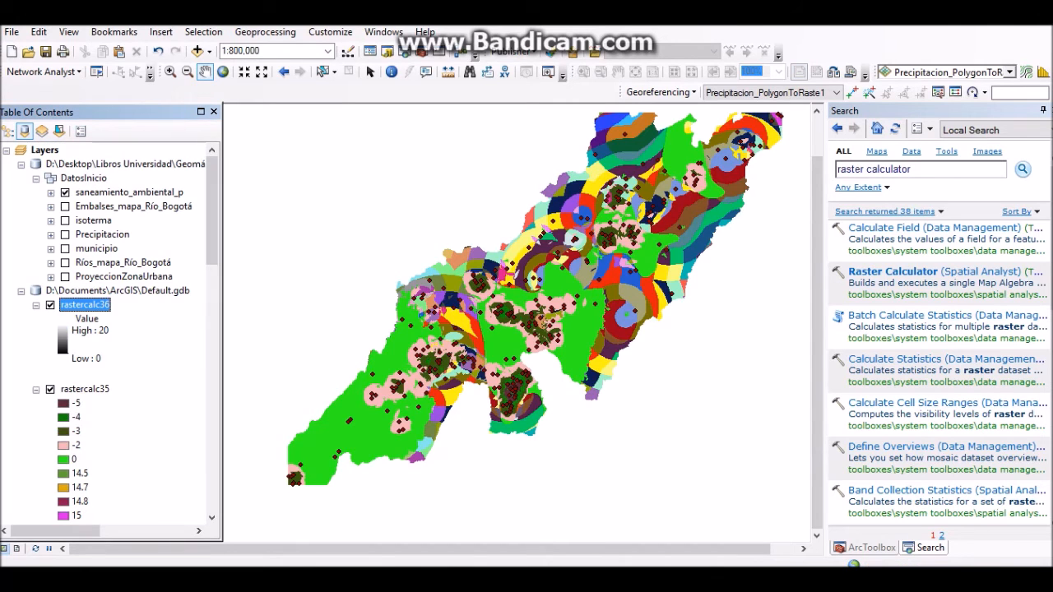
# Hide the rastercalc35 layer, symbolize rastercalc36 by unique values and review its legend
pyautogui.click(50, 389)
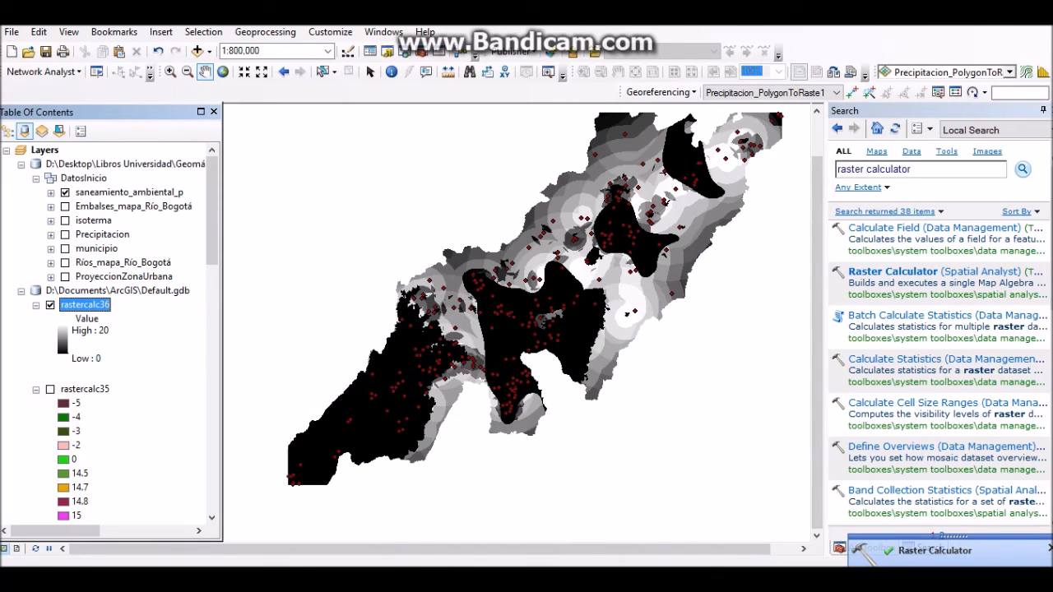
pyautogui.rightClick(84, 305)
pyautogui.click(137, 533)
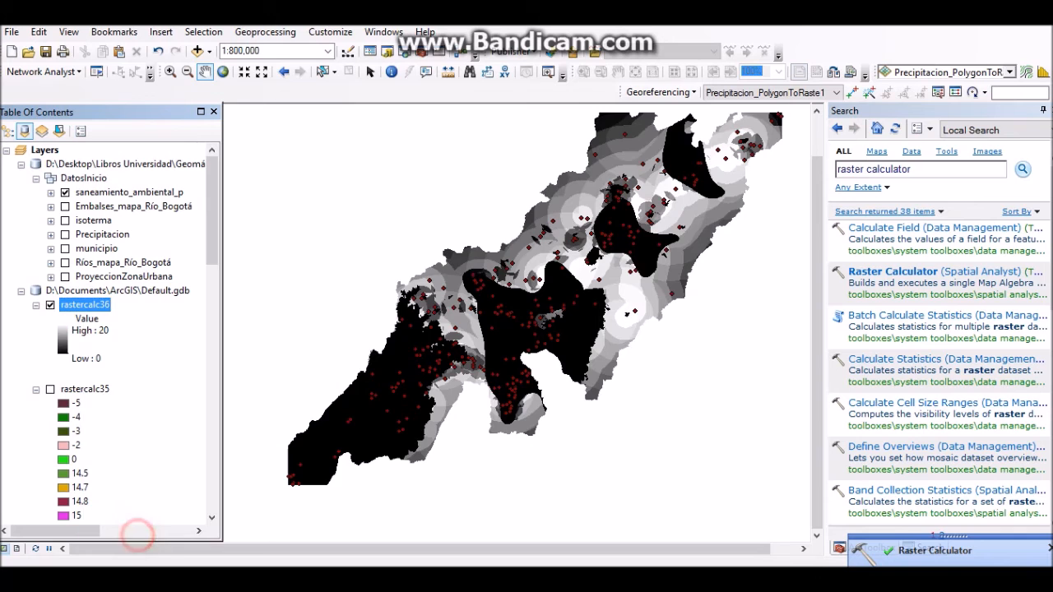
pyautogui.click(310, 167)
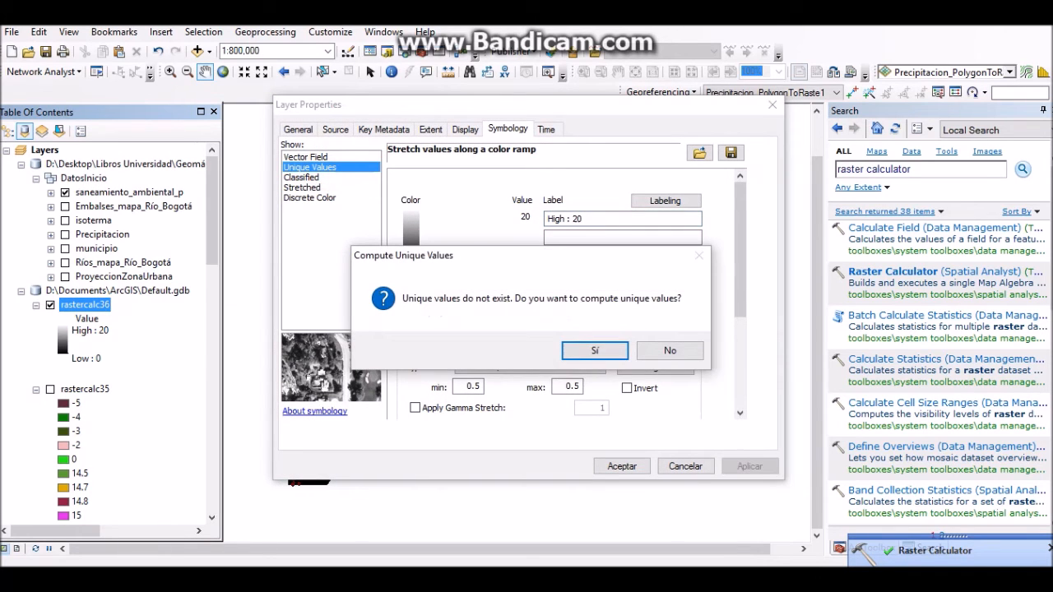
pyautogui.press('Return')
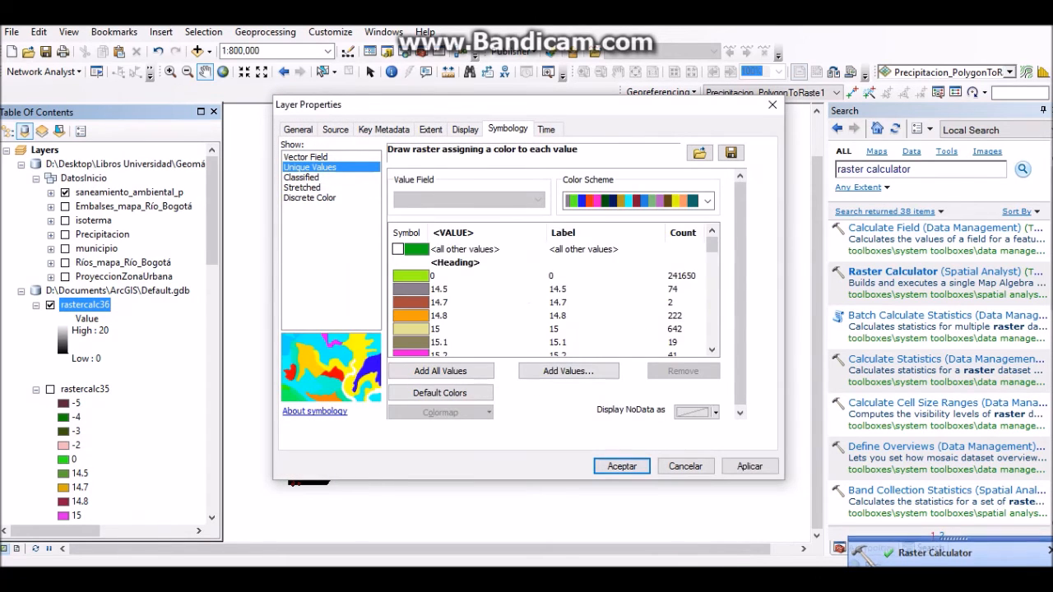
pyautogui.click(622, 466)
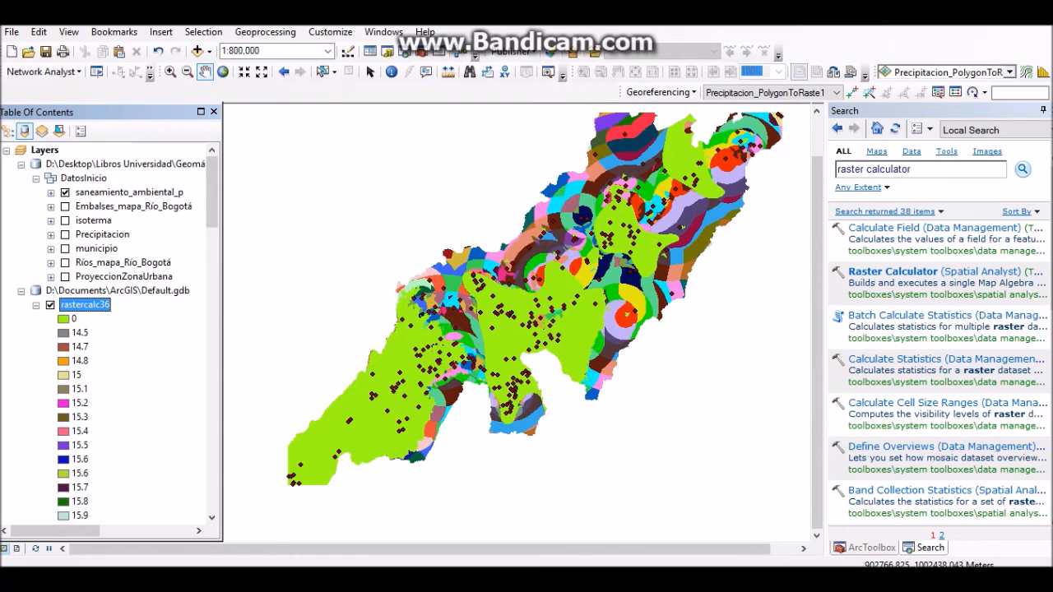
pyautogui.scroll(-6, 107, 333)
pyautogui.scroll(10, 106, 333)
pyautogui.scroll(-1, 107, 333)
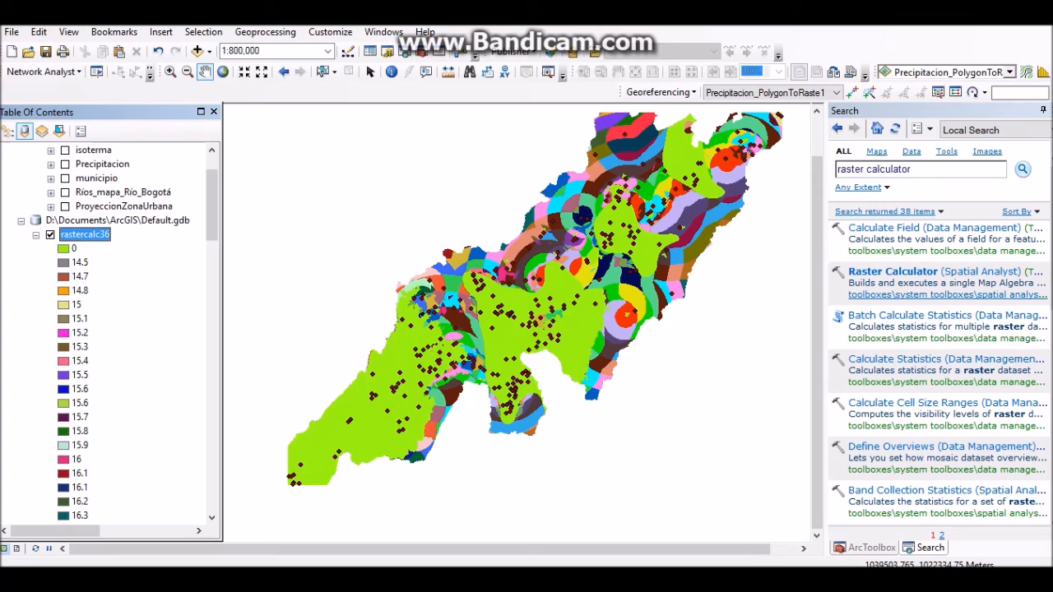
# Clear the text of the tool search
pyautogui.click(963, 171)
pyautogui.hotkey('ctrl', 'a')
pyautogui.press('BackSpace')
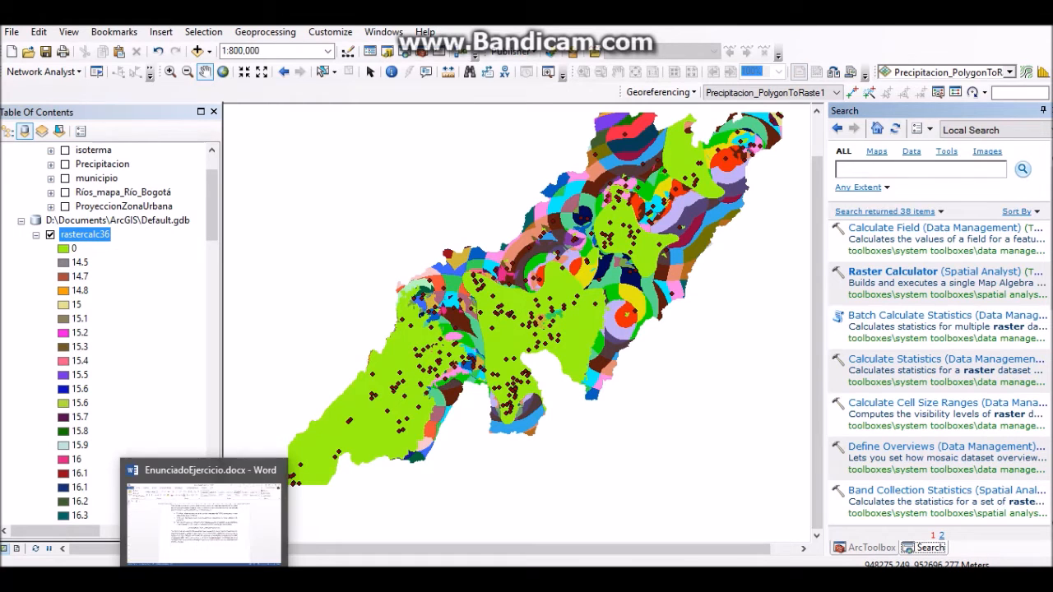
# Switch to EnunciadoEjercicio.docx in Word, read the final paragraph on eliminating zero values and finding the municipality, and return to ArcMap
pyautogui.click(205, 578)
pyautogui.scroll(-2, 581, 387)
pyautogui.click(581, 387)
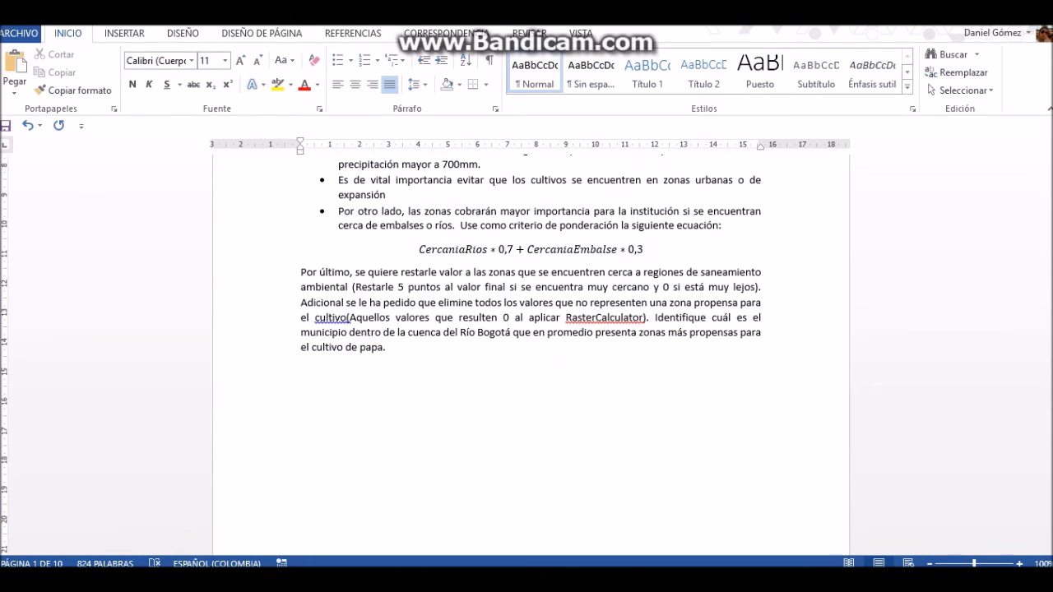
pyautogui.moveTo(319, 578)
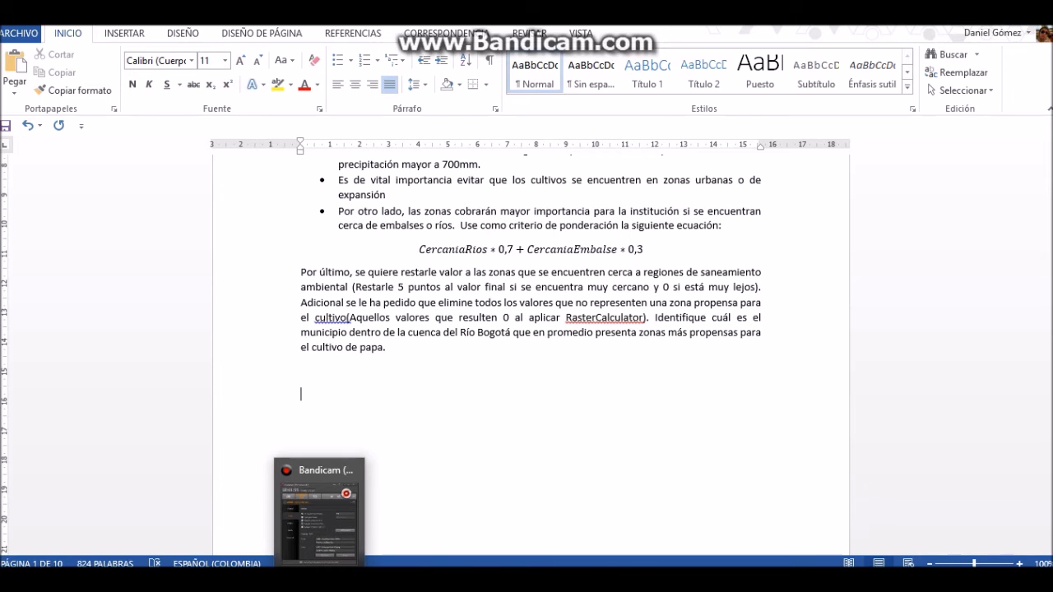
pyautogui.moveTo(319, 512)
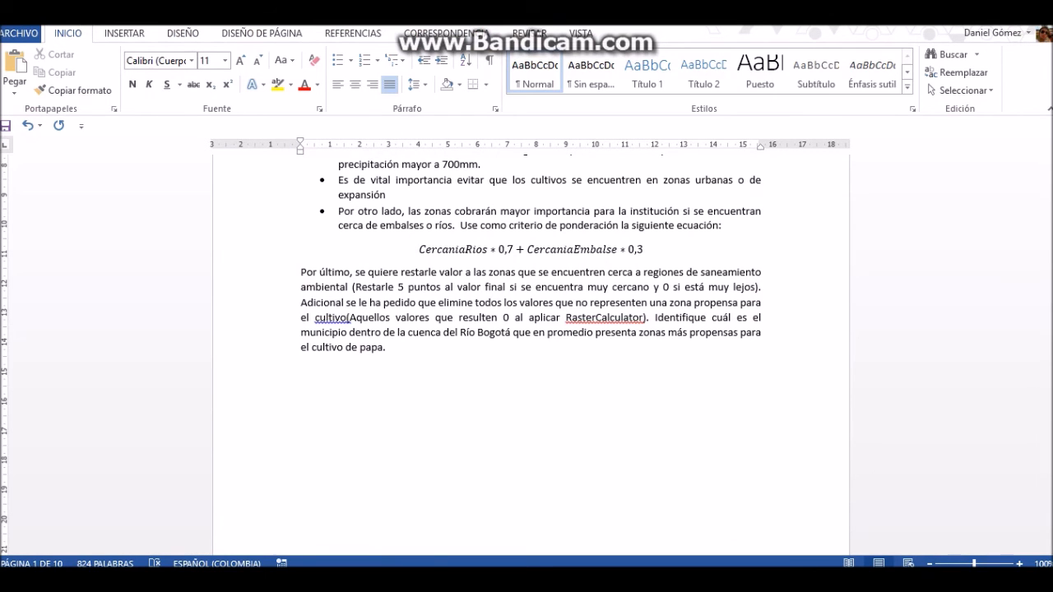
pyautogui.moveTo(358, 578)
pyautogui.click(365, 523)
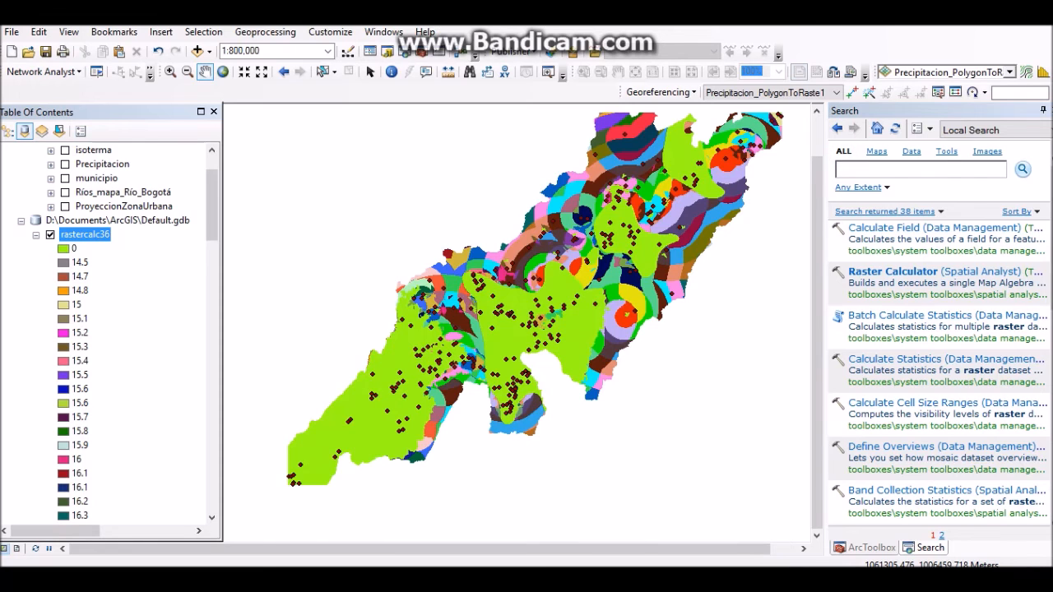
pyautogui.click(852, 170)
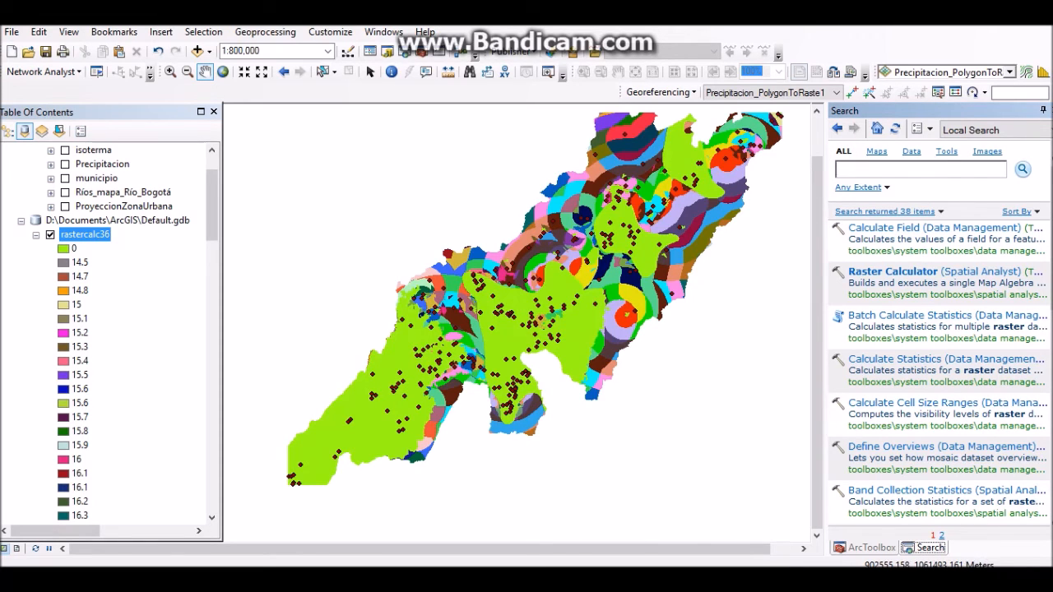
# Hide the rastercalc36 and saneamiento_ambiental_p layers and show the municipio layer
pyautogui.click(50, 236)
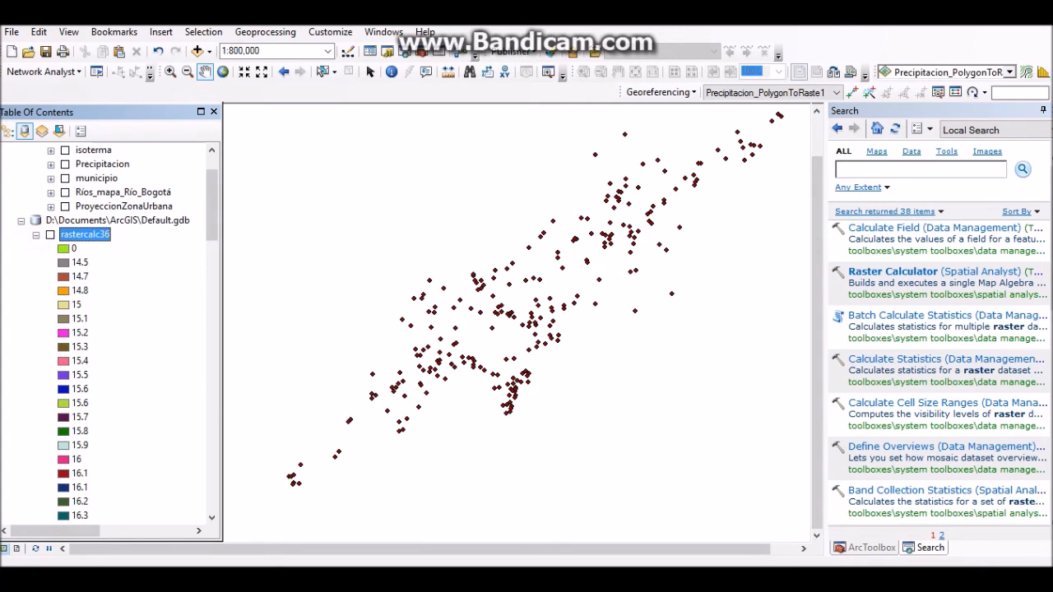
pyautogui.scroll(-11, 50, 235)
pyautogui.scroll(13, 50, 235)
pyautogui.click(65, 192)
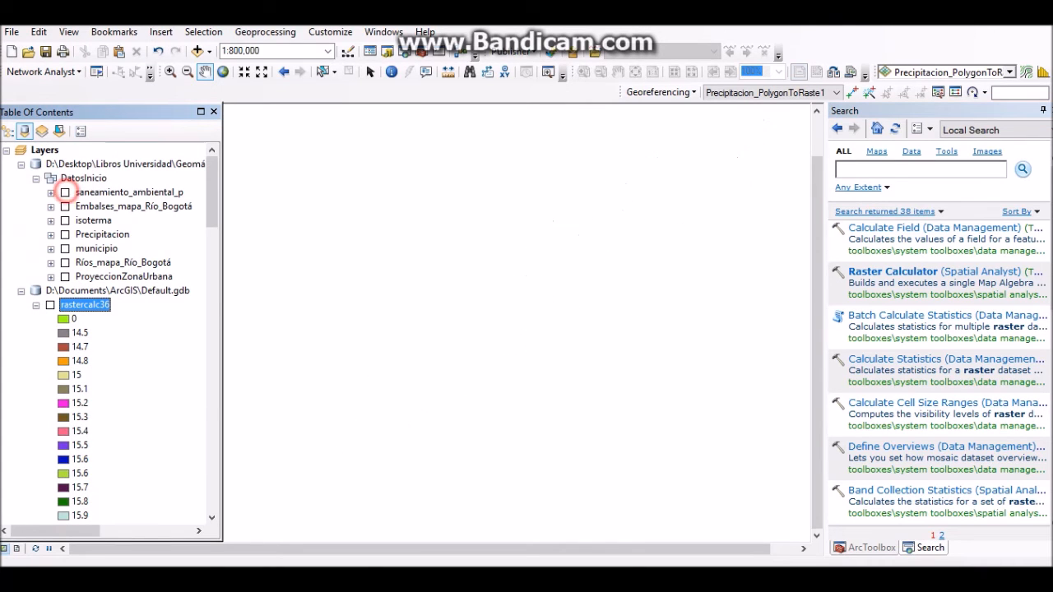
pyautogui.click(65, 249)
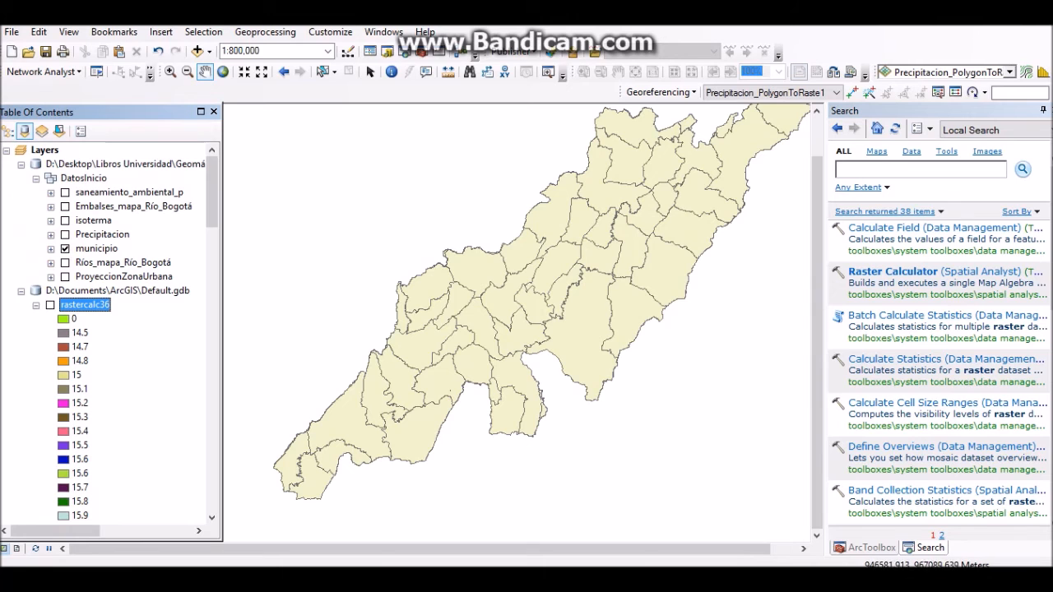
# Show the rastercalc36 layer, hide the municipio layer and review the raster's legend classes
pyautogui.click(50, 304)
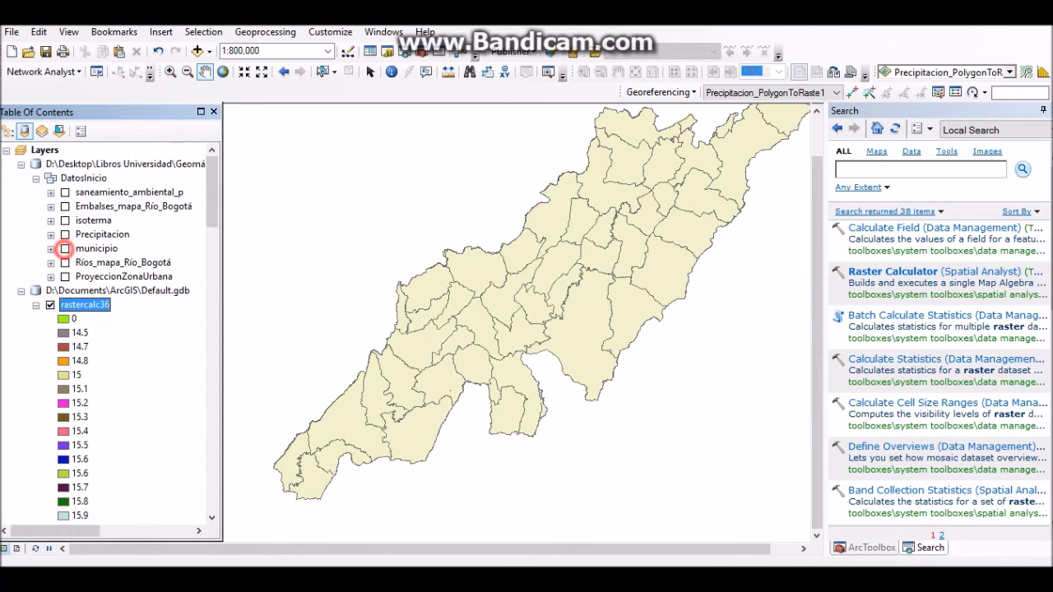
pyautogui.click(65, 248)
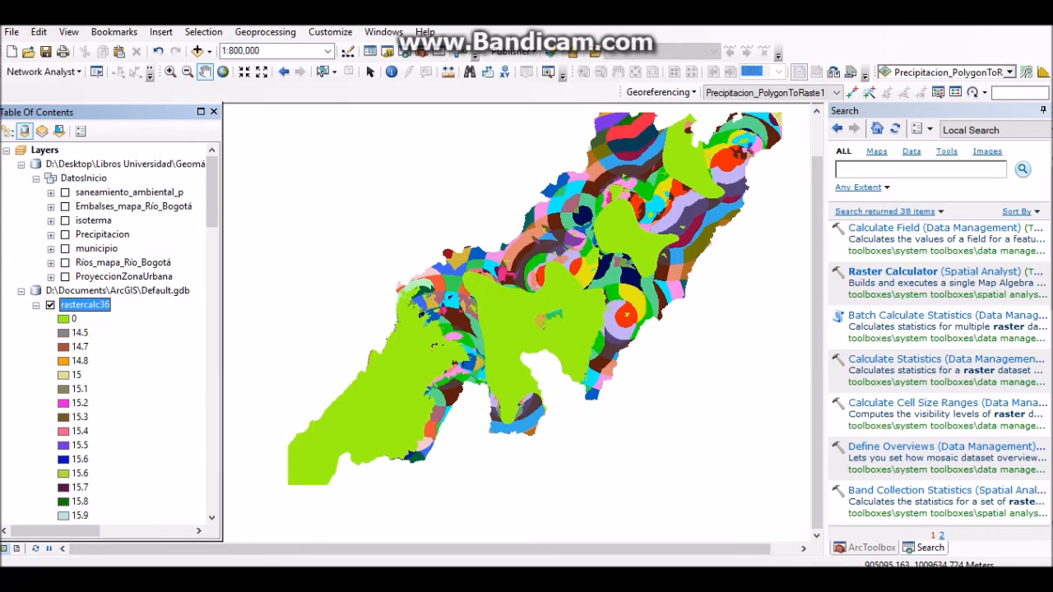
pyautogui.scroll(-10, 107, 329)
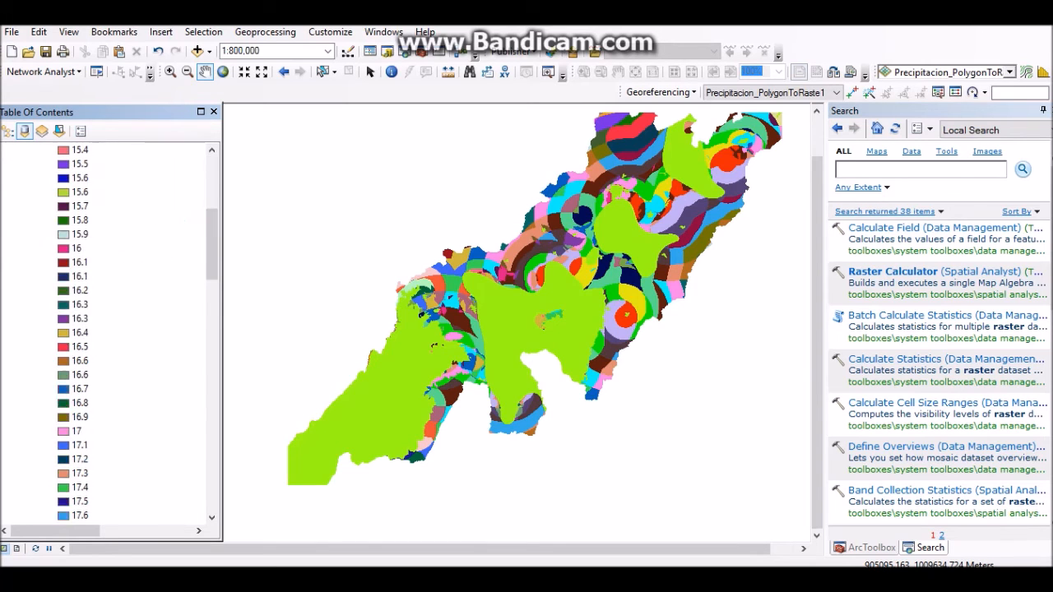
pyautogui.scroll(10, 107, 329)
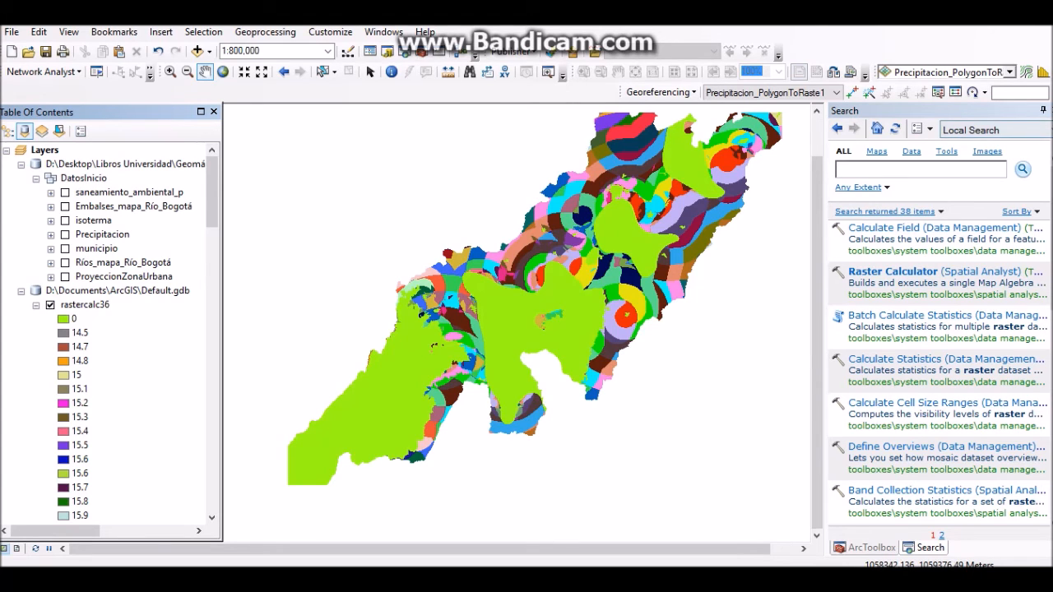
# Search the tools for "zonal" and open the Zonal Statistics as Table tool
pyautogui.click(904, 167)
pyautogui.write('zona')
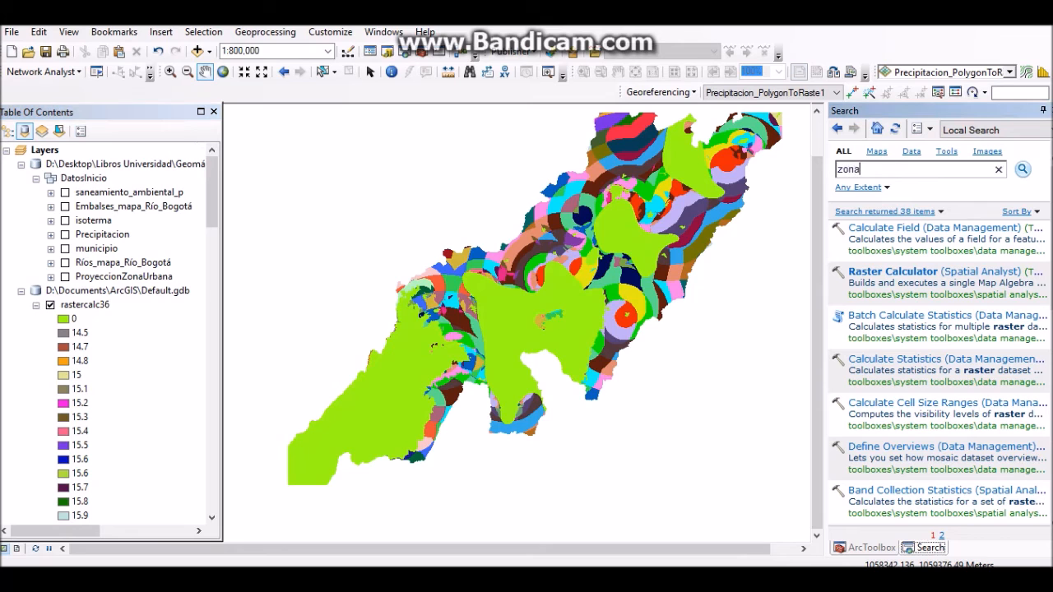
pyautogui.press('Return')
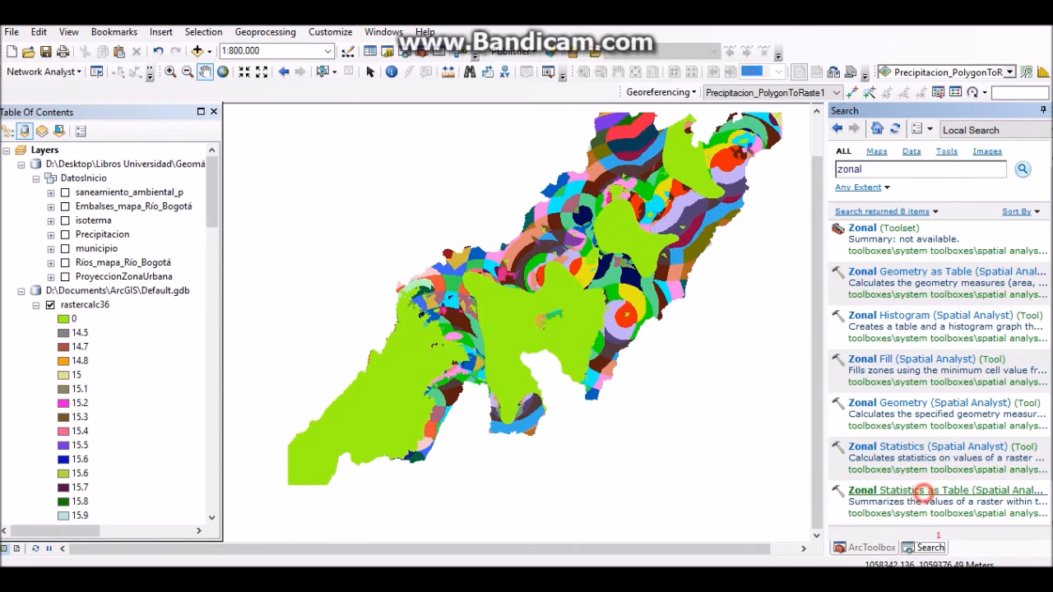
pyautogui.click(922, 491)
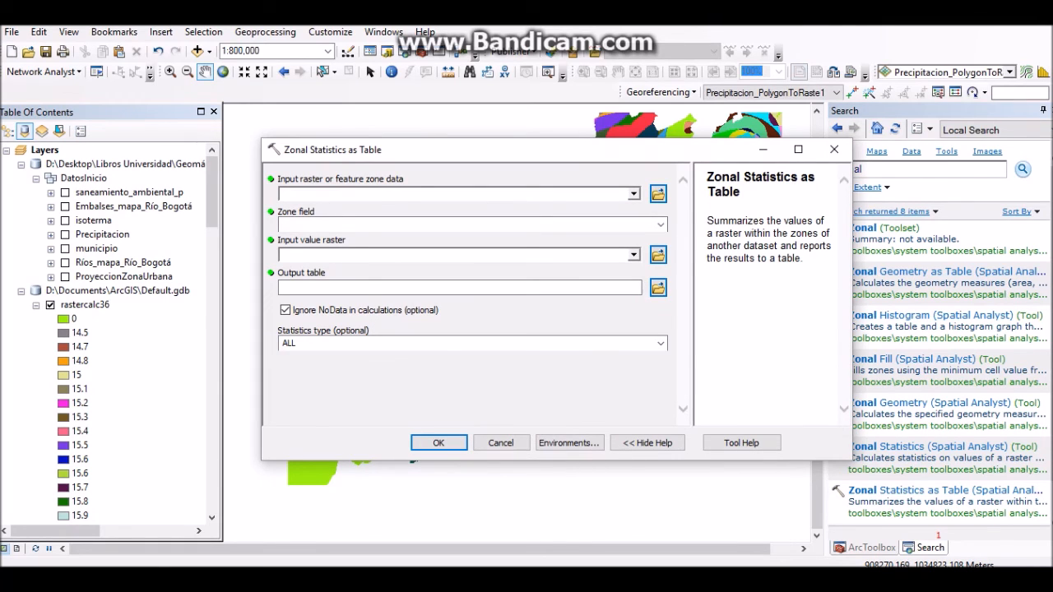
pyautogui.scroll(-8, 123, 329)
pyautogui.scroll(8, 124, 329)
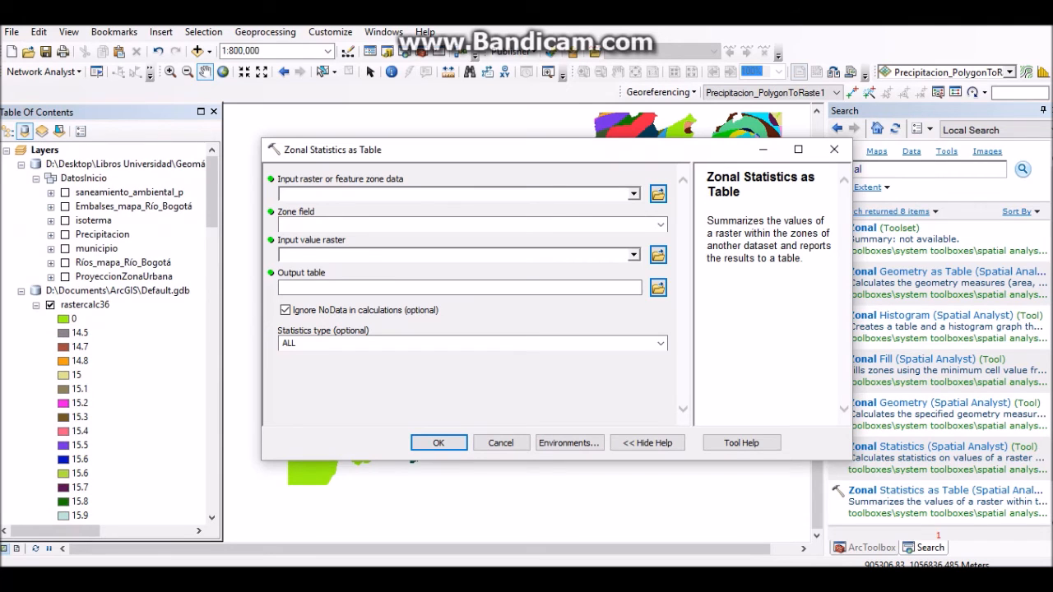
# Set municipio as the zone data and NOM_MUNIC as the zone field for the zonal statistics
pyautogui.click(92, 248)
pyautogui.moveTo(96, 249); pyautogui.dragTo(394, 194)
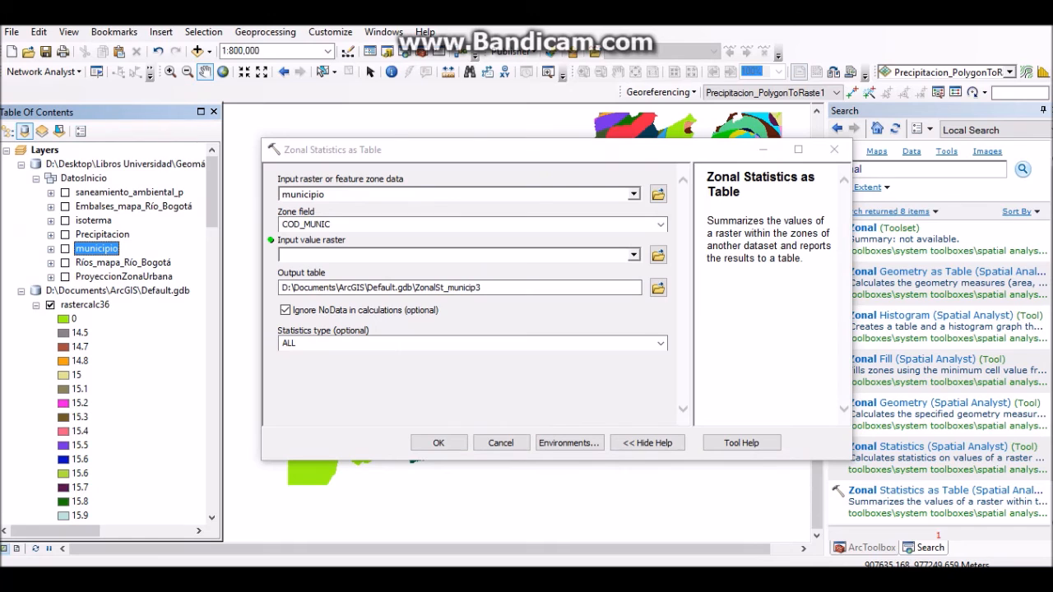
pyautogui.click(661, 225)
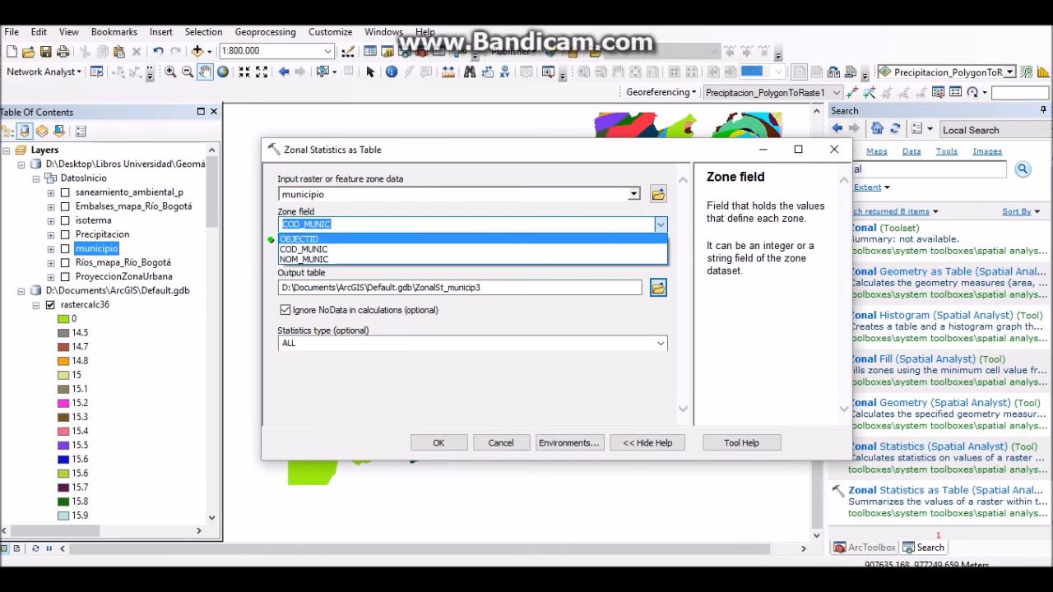
pyautogui.click(534, 259)
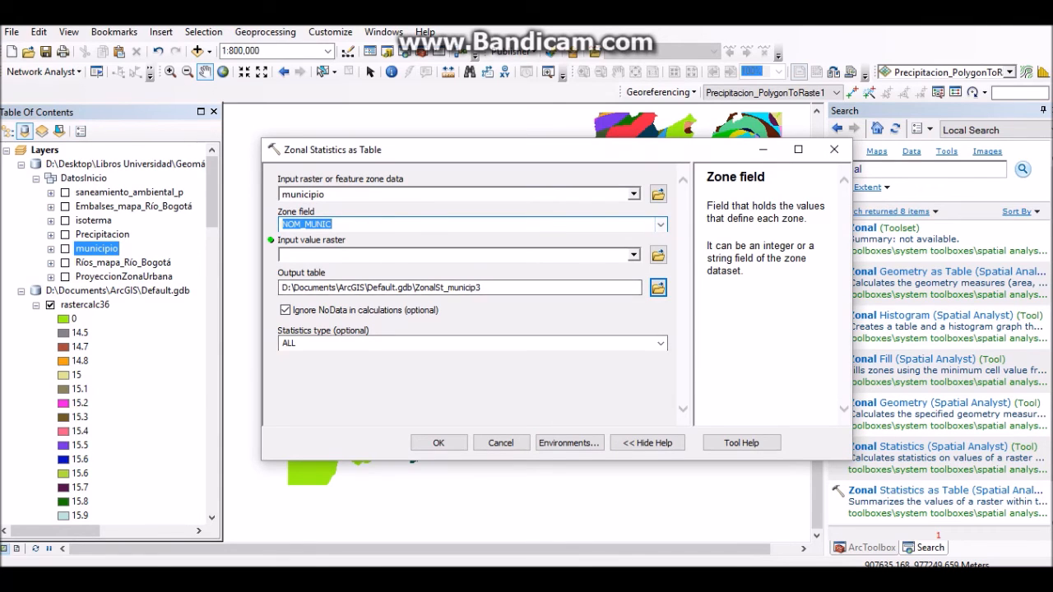
pyautogui.click(353, 380)
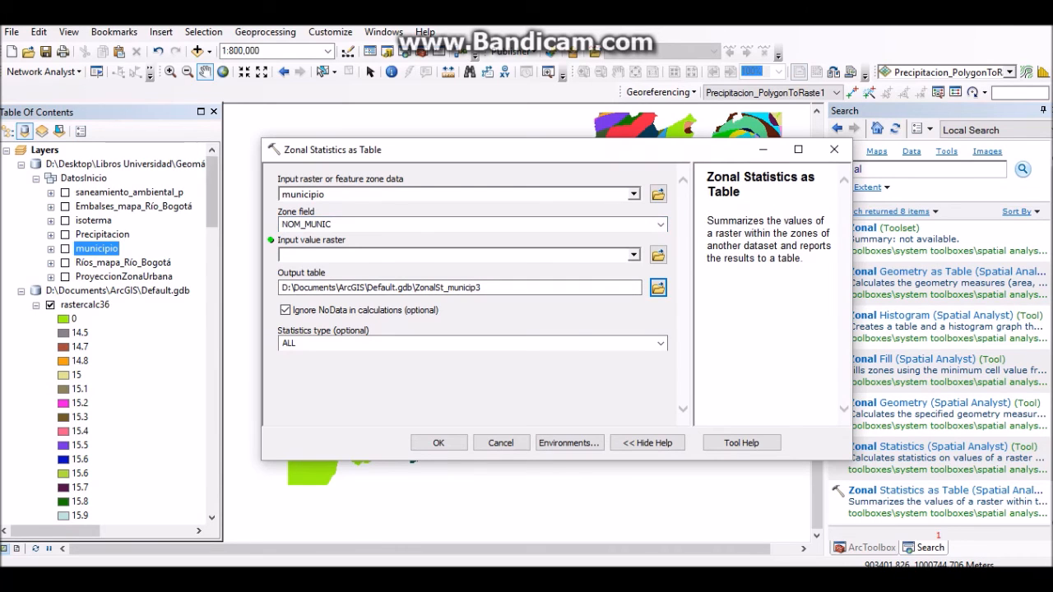
# Use rastercalc36 as the value raster with the MEAN statistic and run Zonal Statistics as Table
pyautogui.moveTo(84, 305); pyautogui.dragTo(346, 255)
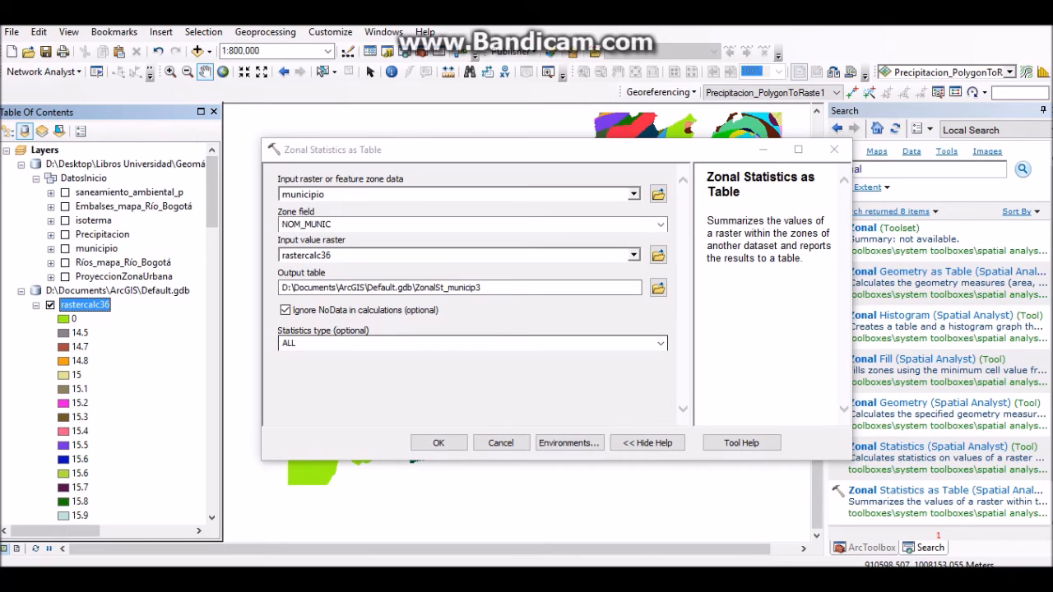
pyautogui.click(660, 343)
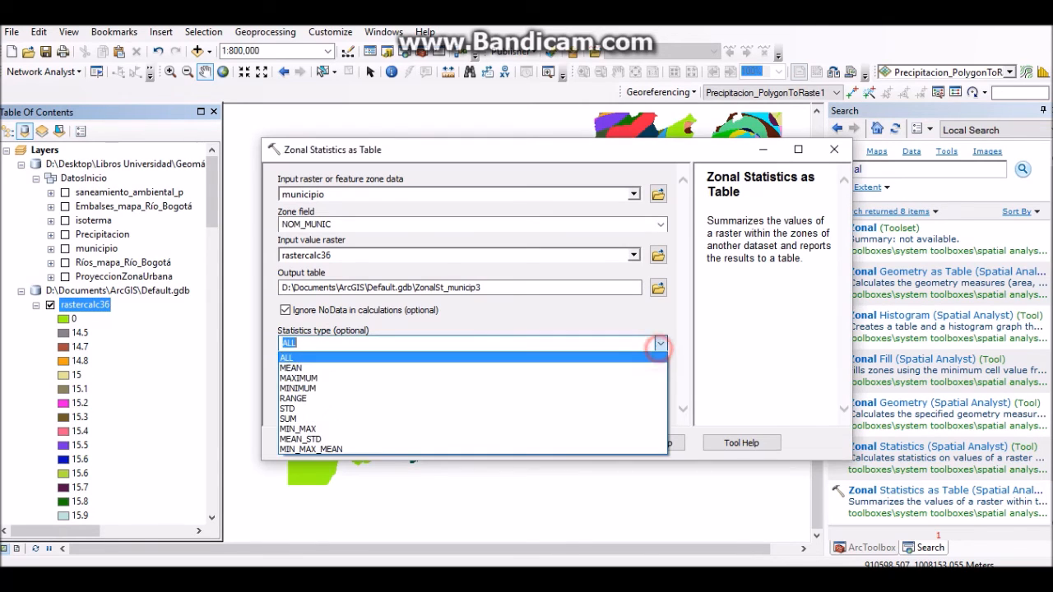
pyautogui.click(356, 370)
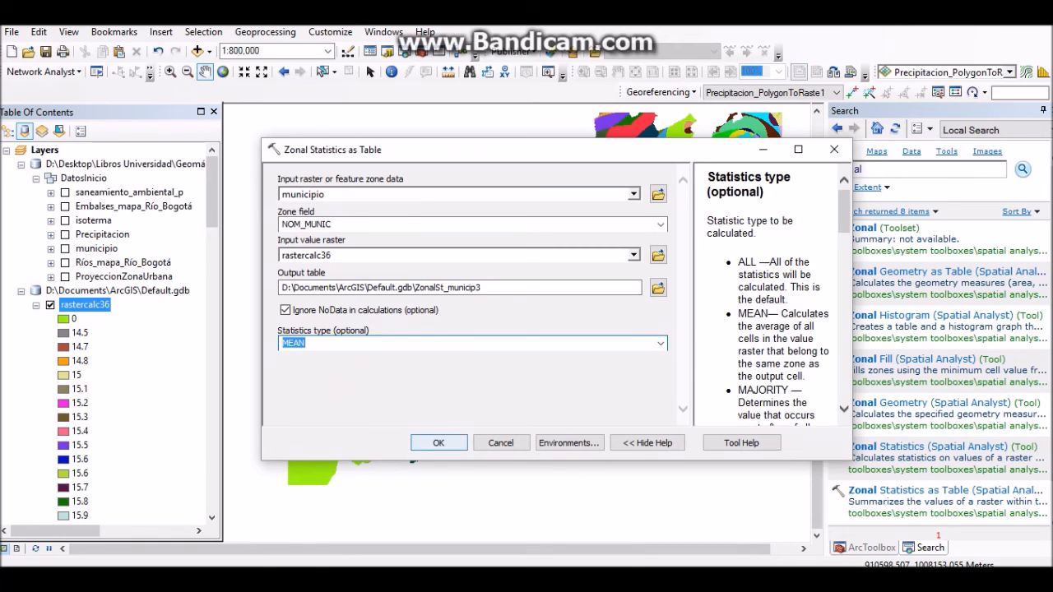
pyautogui.click(434, 441)
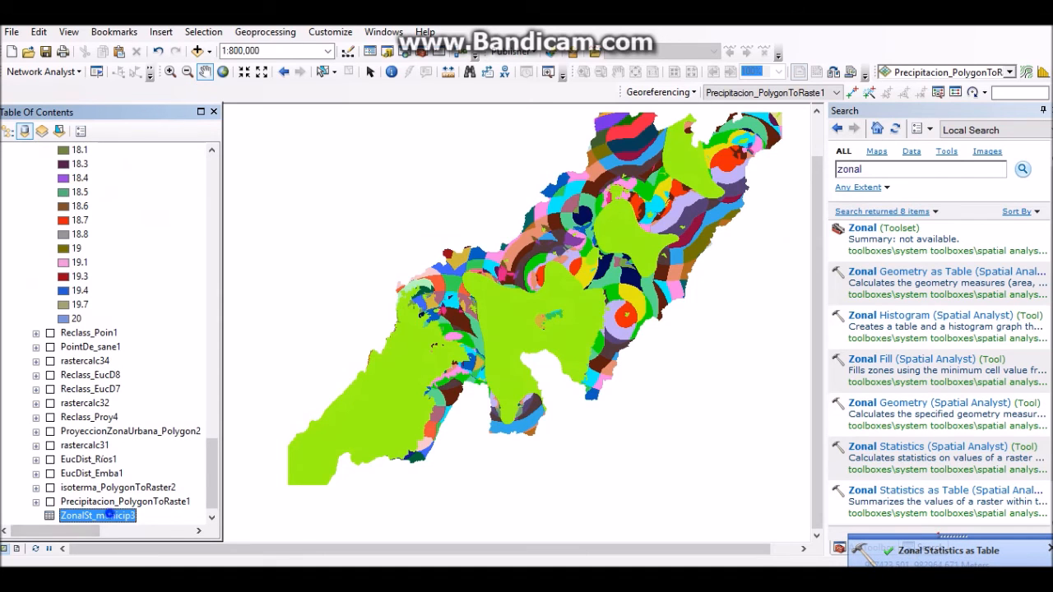
# Open the ZonalSt_municip3 table and sort it by MEAN in descending order
pyautogui.rightClick(107, 514)
pyautogui.click(162, 354)
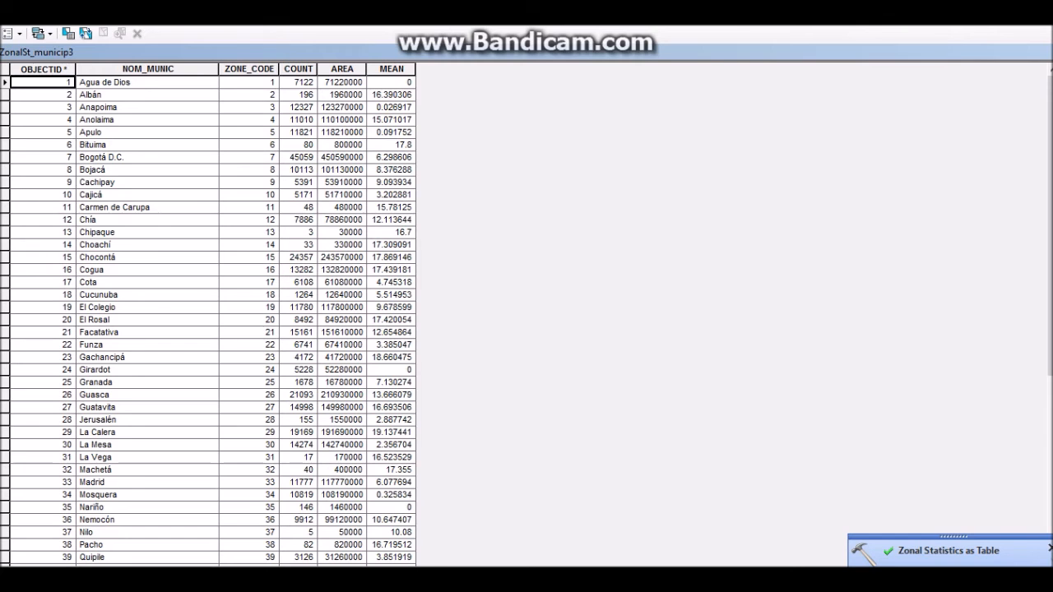
pyautogui.rightClick(391, 70)
pyautogui.click(444, 98)
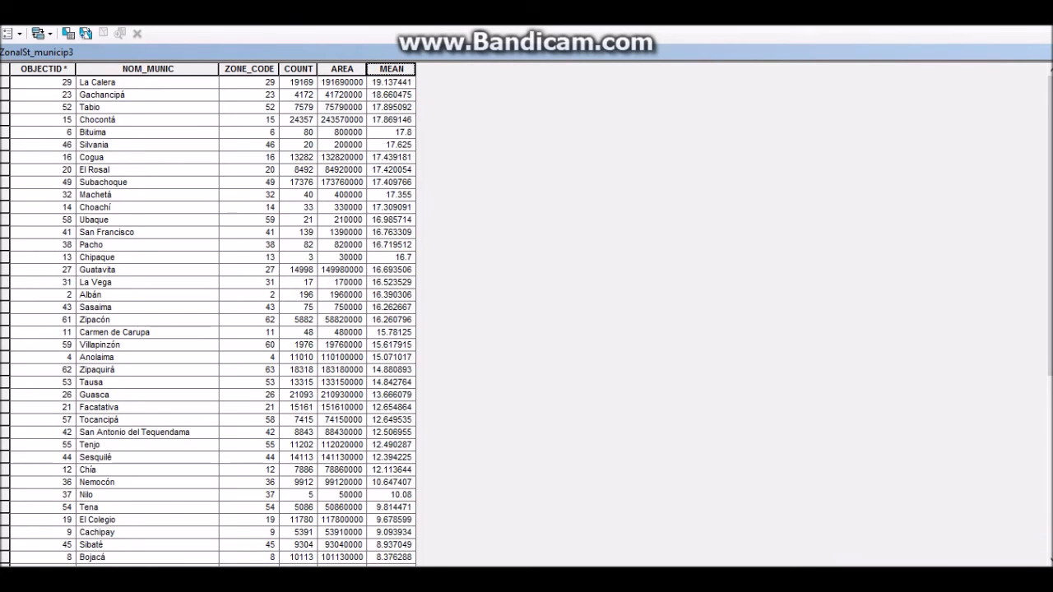
# Check the name, count, area and mean of the table's first municipality, and close the table
pyautogui.click(108, 83)
pyautogui.click(299, 82)
pyautogui.click(342, 83)
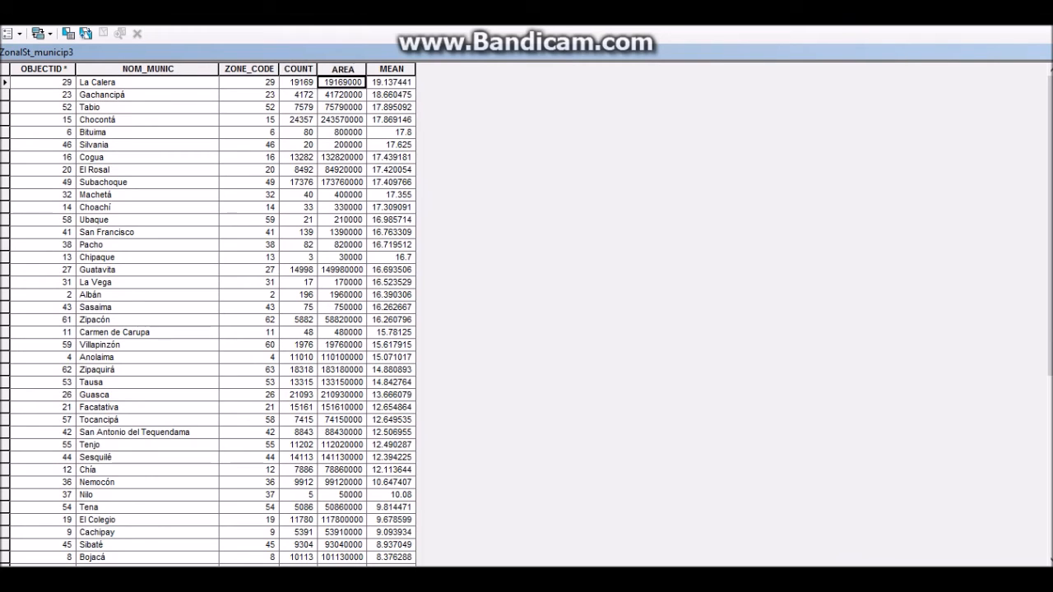
pyautogui.click(392, 83)
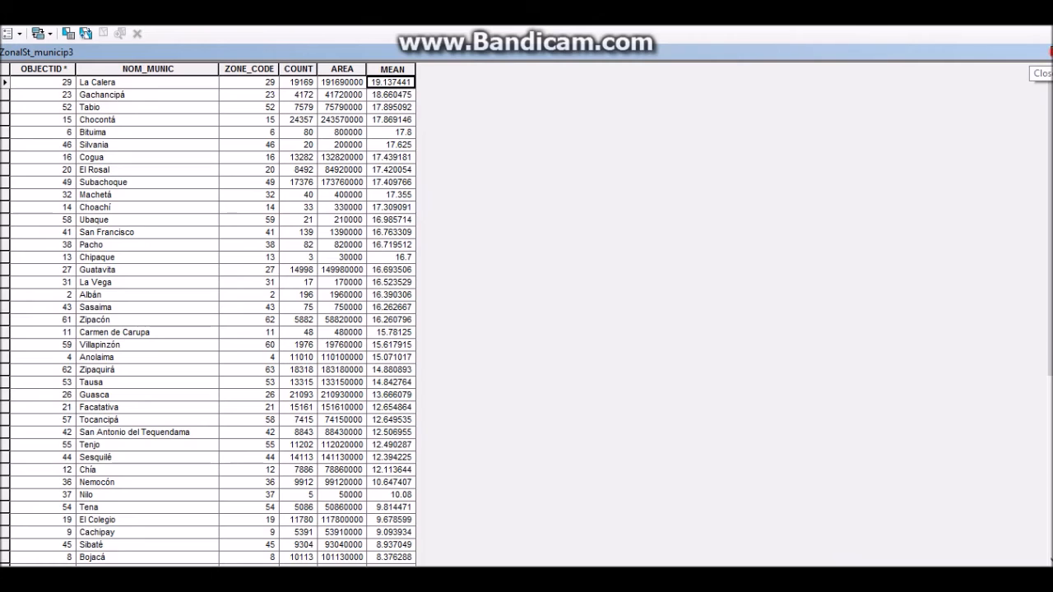
pyautogui.click(1050, 51)
pyautogui.scroll(-1, 124, 494)
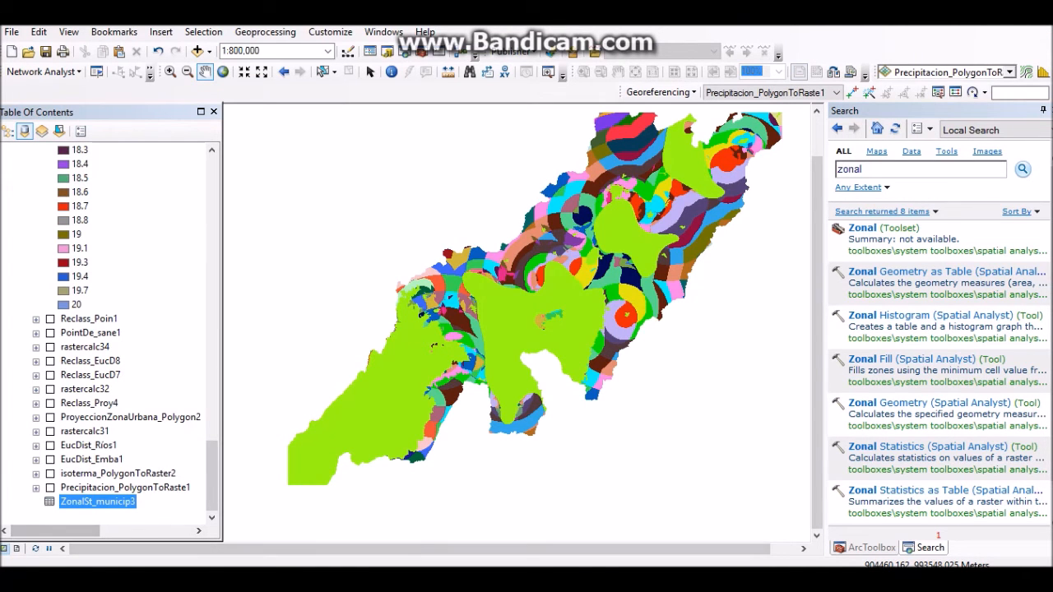
# Switch to the exercise document in Word, reread the phrase about values resulting in 0, and return to ArcMap
pyautogui.hotkey('alt', 'Tab')
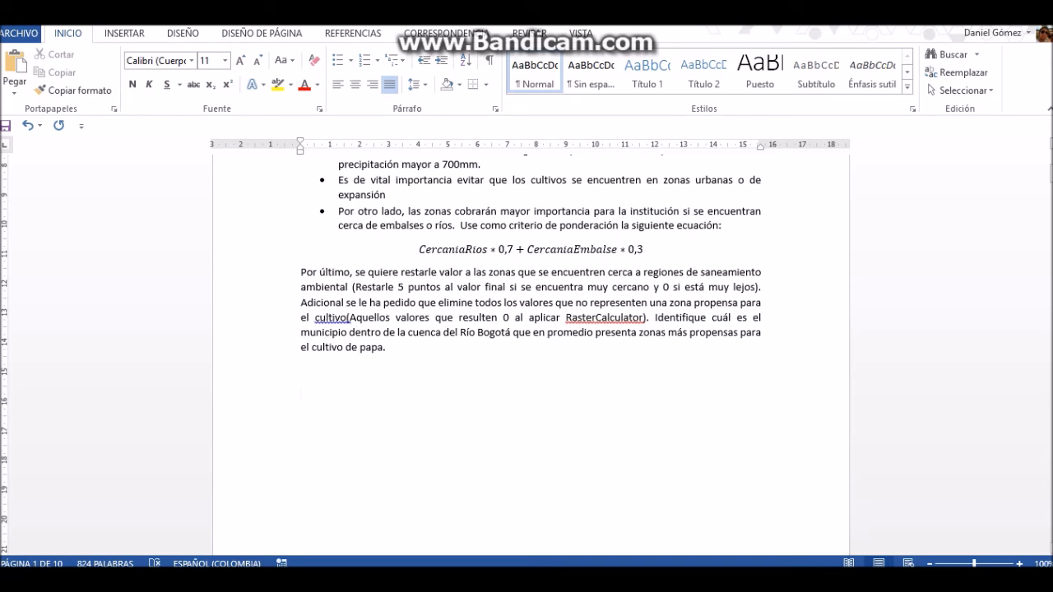
pyautogui.moveTo(436, 317); pyautogui.dragTo(528, 318)
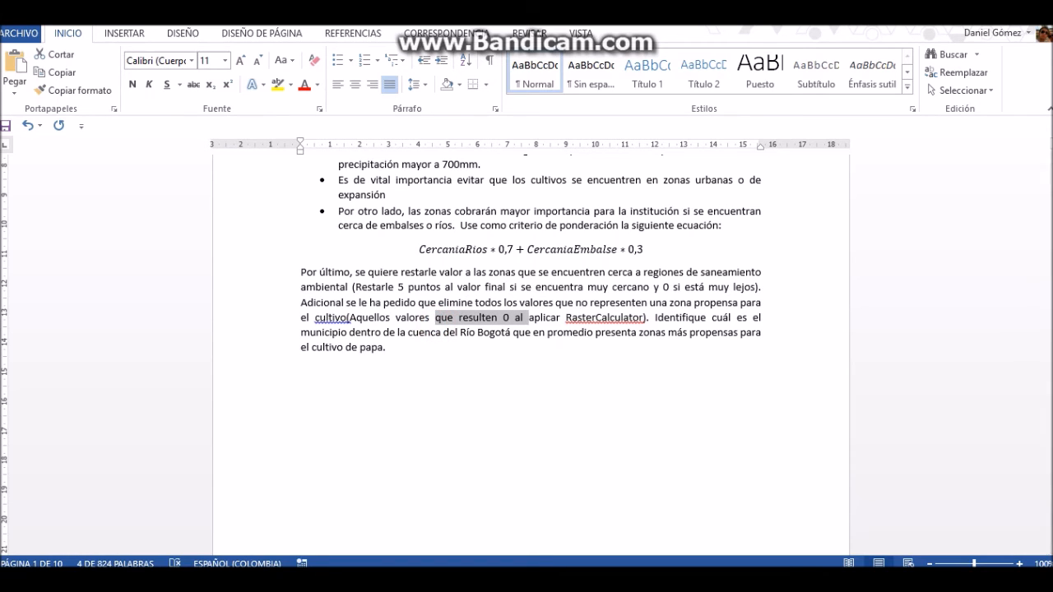
pyautogui.hotkey('alt', 'Tab')
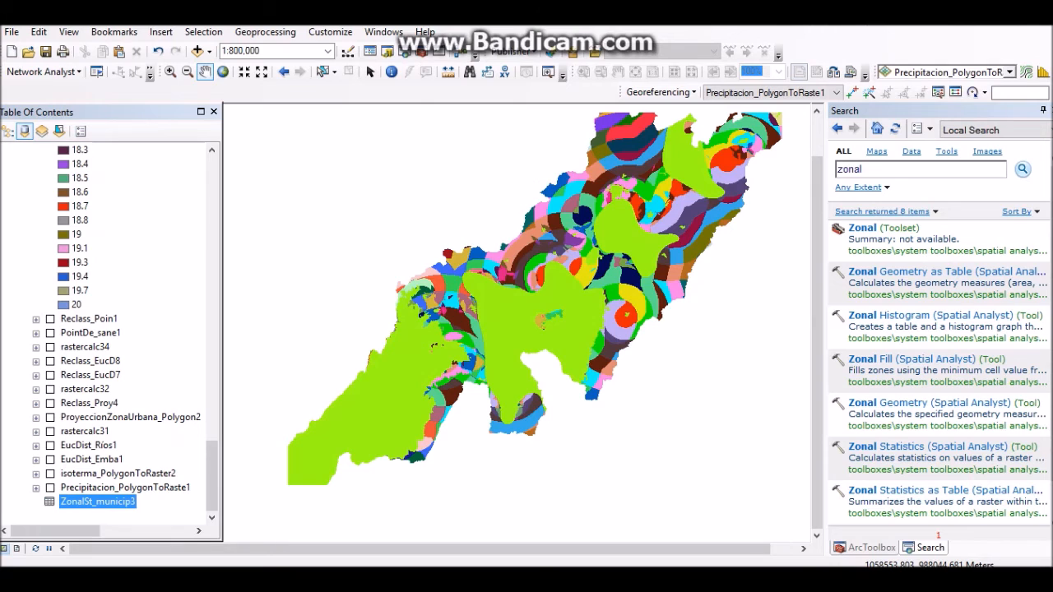
# Search the tools for "raster calculator" and open the Raster Calculator
pyautogui.doubleClick(903, 167)
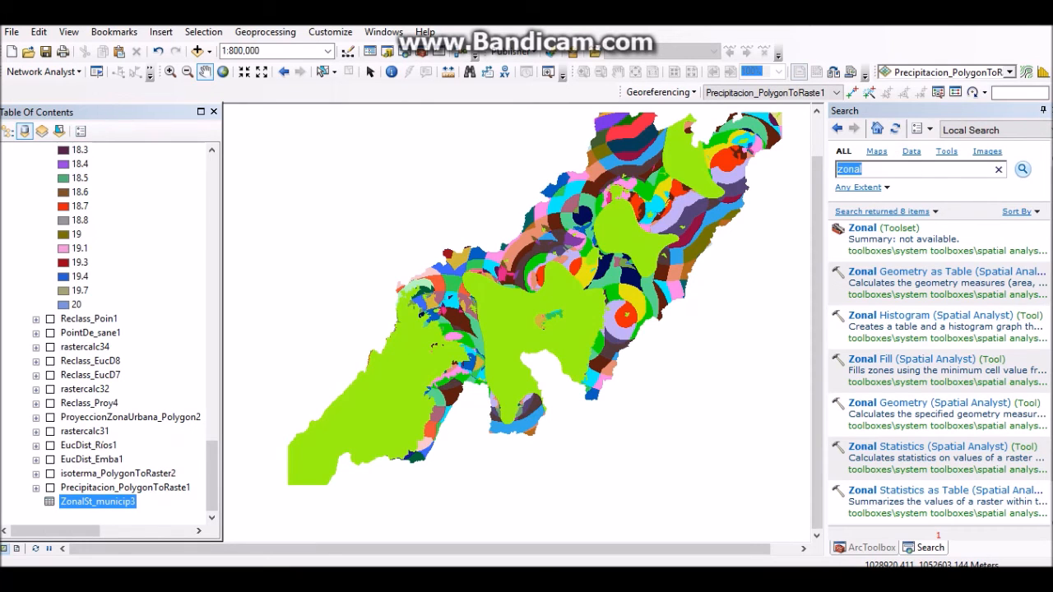
pyautogui.press('BackSpace')
pyautogui.write('ras')
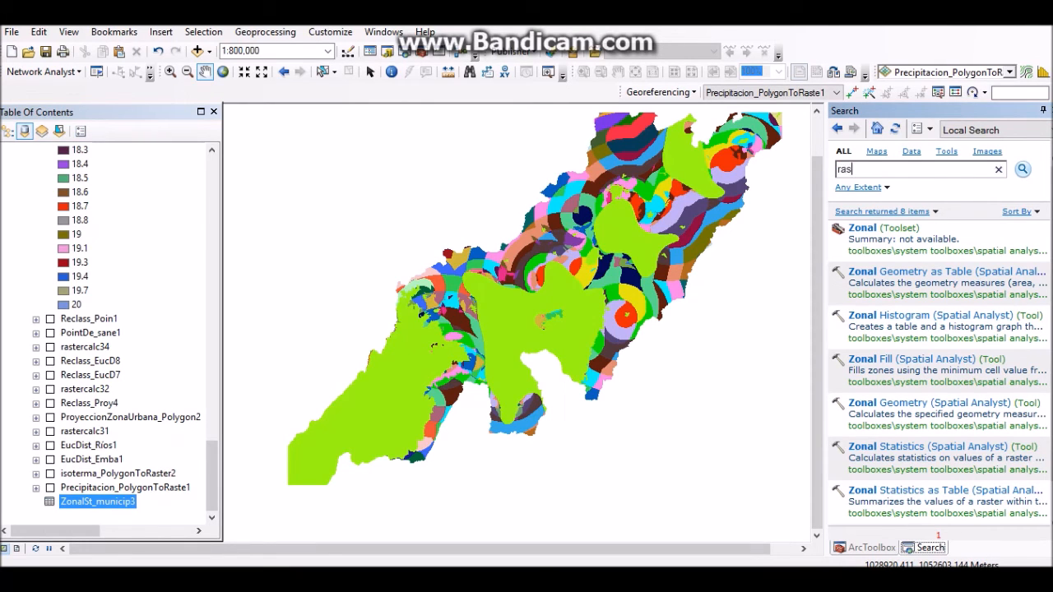
pyautogui.write('ter calculator')
pyautogui.press('Return')
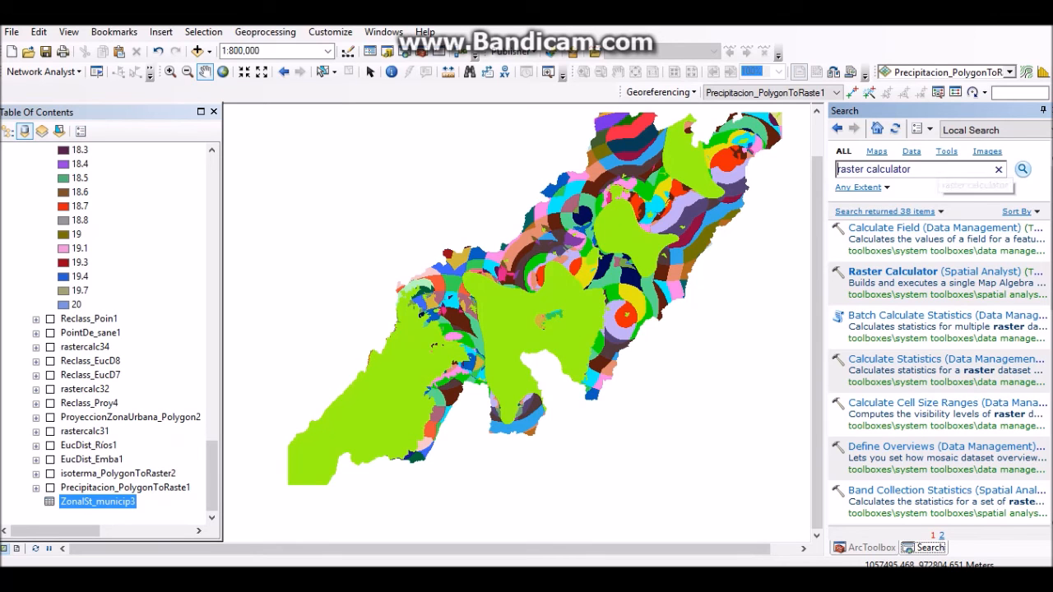
pyautogui.click(919, 272)
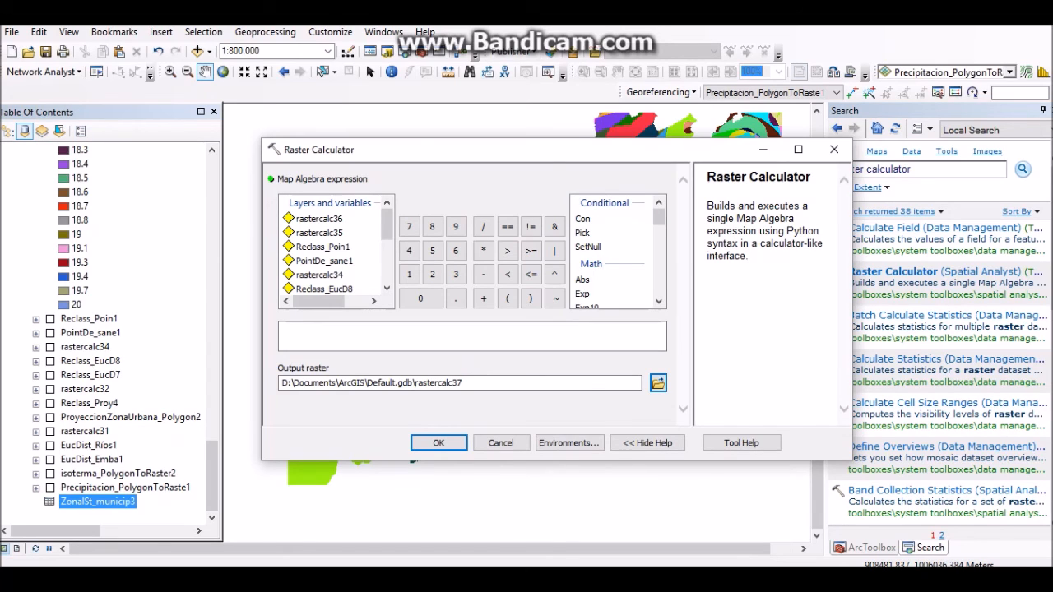
# Review the raster legends, insert the SetNull function into the map algebra expression, and dismiss the unique-values prompt and rastercalc36's layer properties
pyautogui.scroll(10, 107, 329)
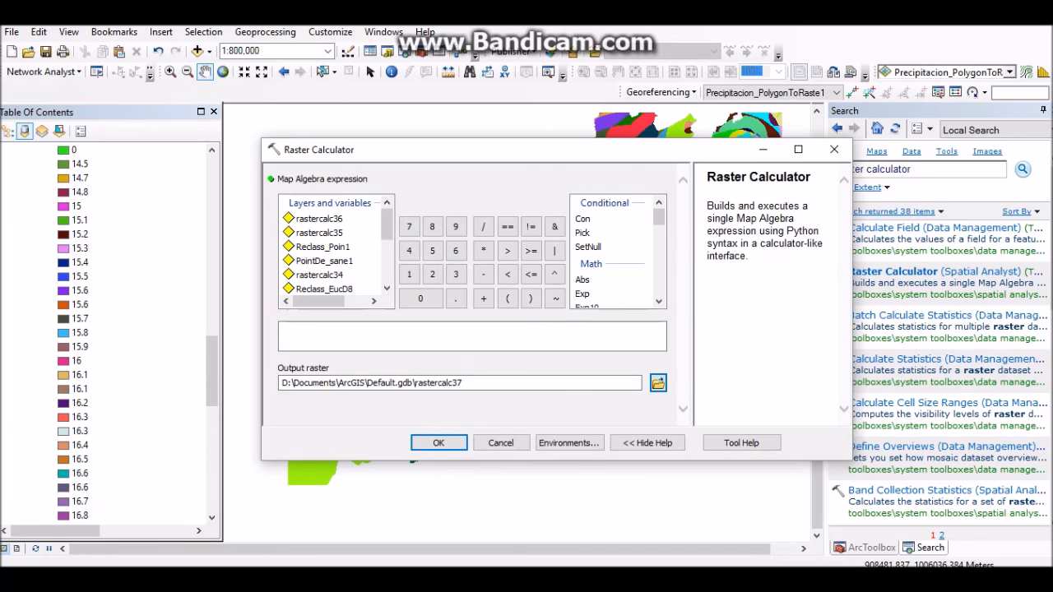
pyautogui.scroll(2, 107, 329)
pyautogui.scroll(-10, 107, 329)
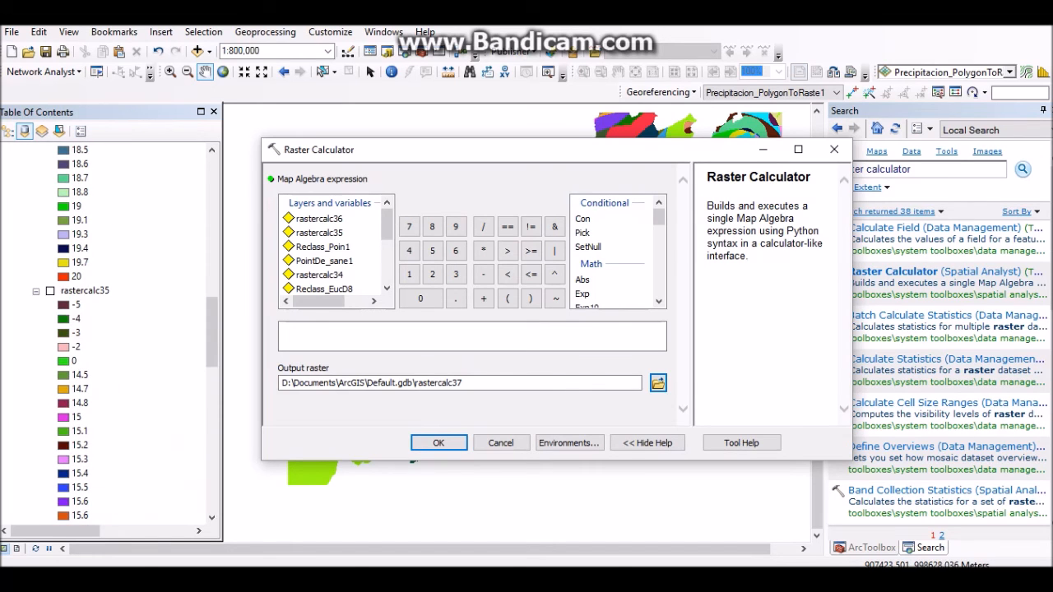
pyautogui.scroll(15, 107, 329)
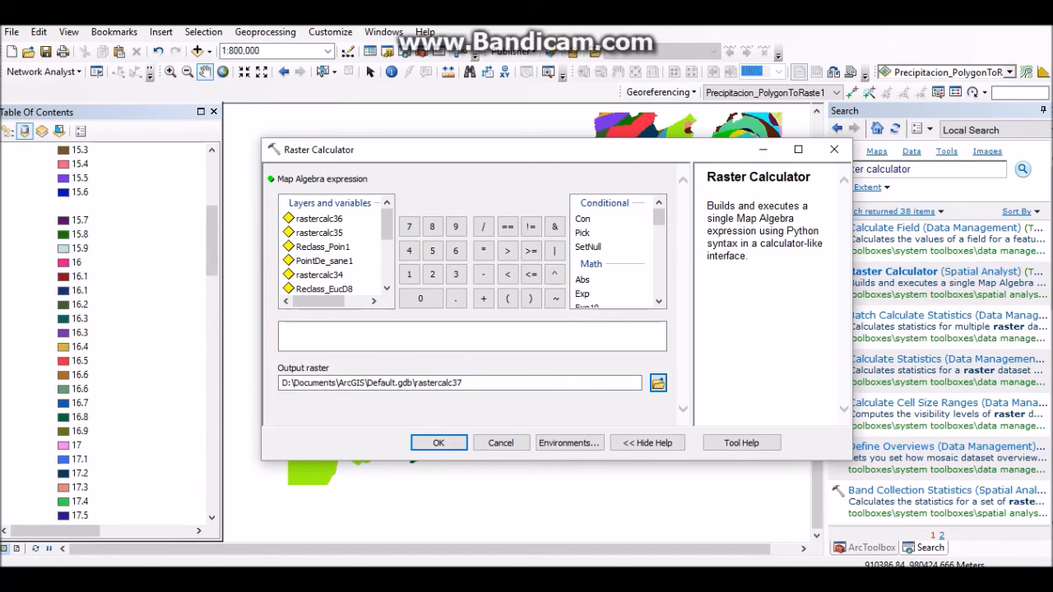
pyautogui.scroll(-5, 107, 329)
pyautogui.scroll(4, 107, 329)
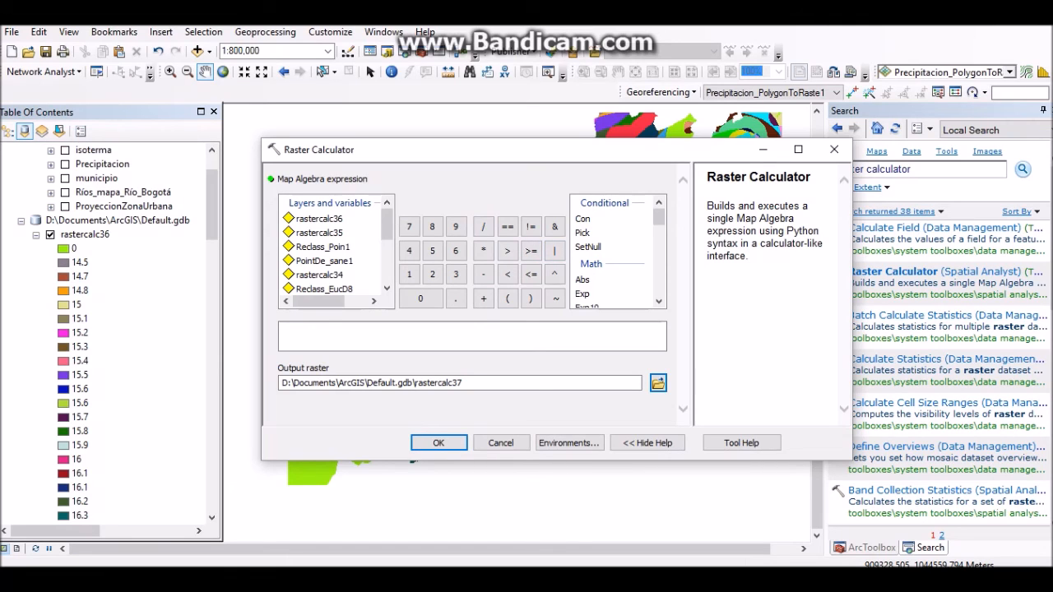
pyautogui.doubleClick(588, 247)
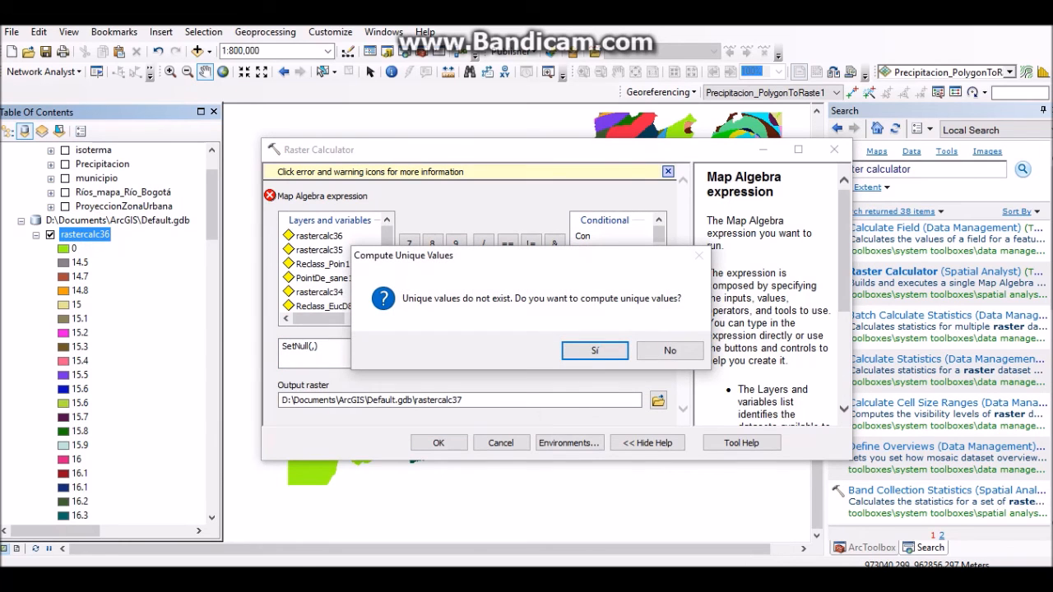
pyautogui.click(666, 350)
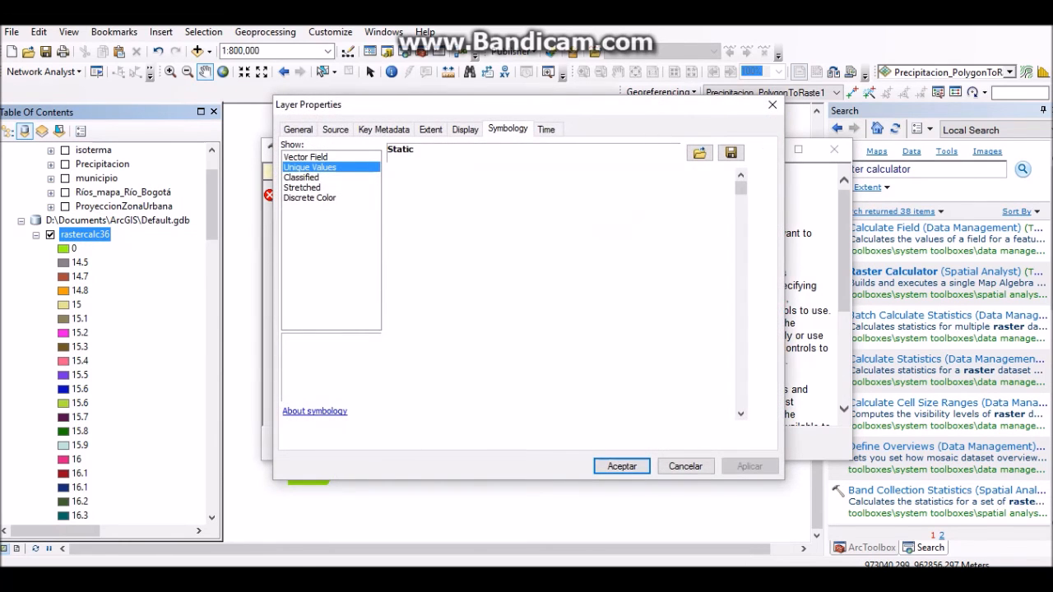
pyautogui.click(692, 463)
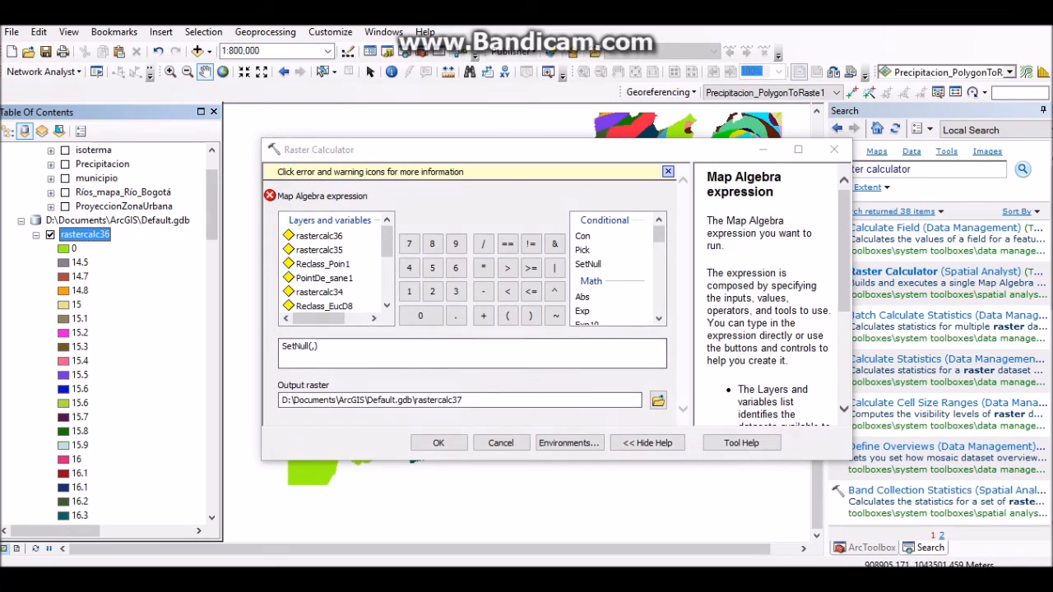
# Complete the map algebra expression as SetNull("rastercalc36" == 0,"rastercalc36")
pyautogui.doubleClick(320, 235)
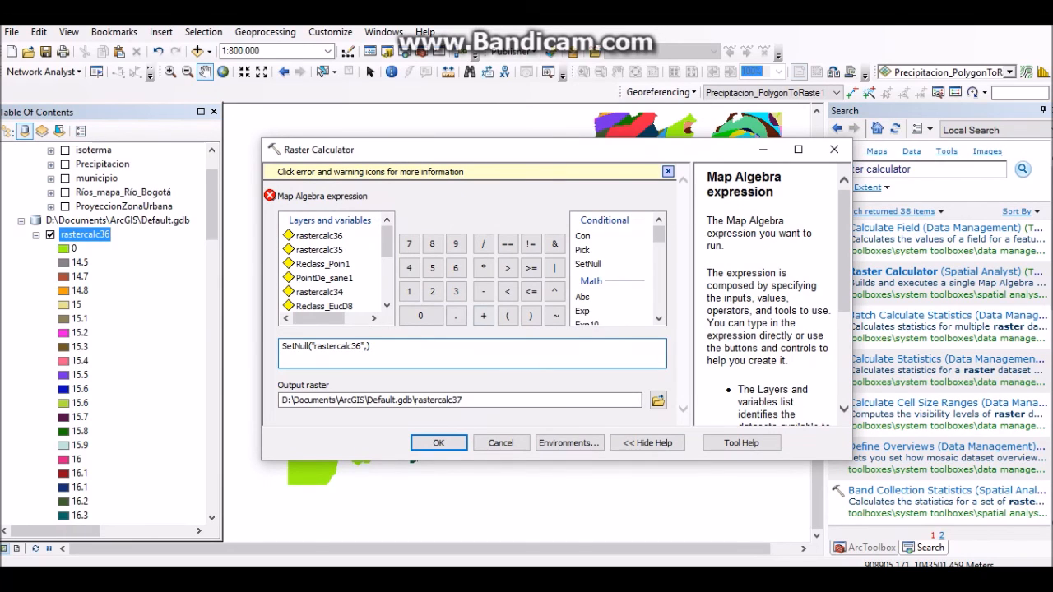
pyautogui.click(507, 244)
pyautogui.click(419, 316)
pyautogui.doubleClick(319, 236)
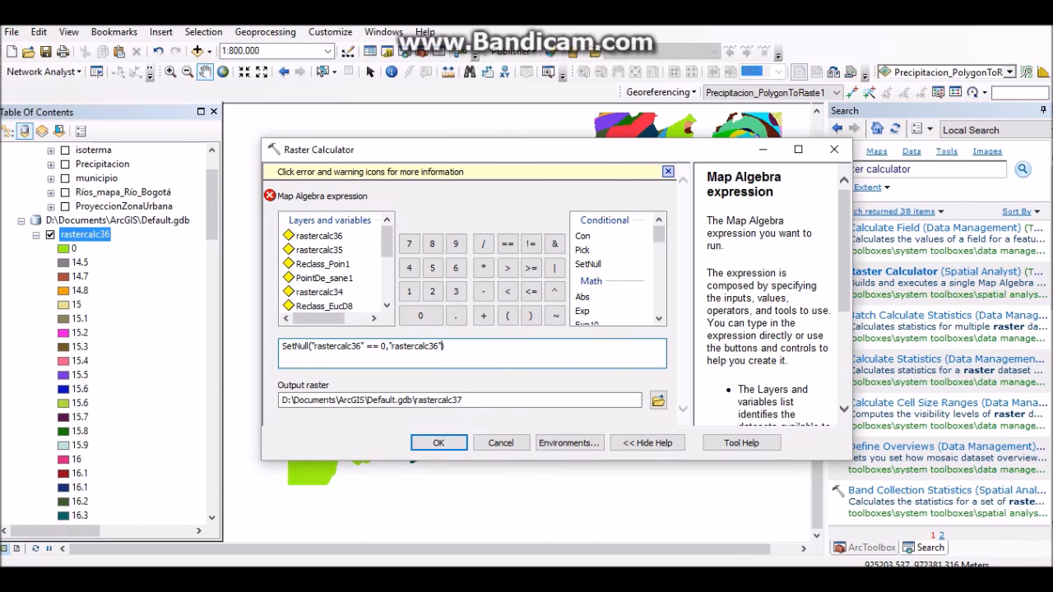
pyautogui.moveTo(310, 346); pyautogui.dragTo(386, 346)
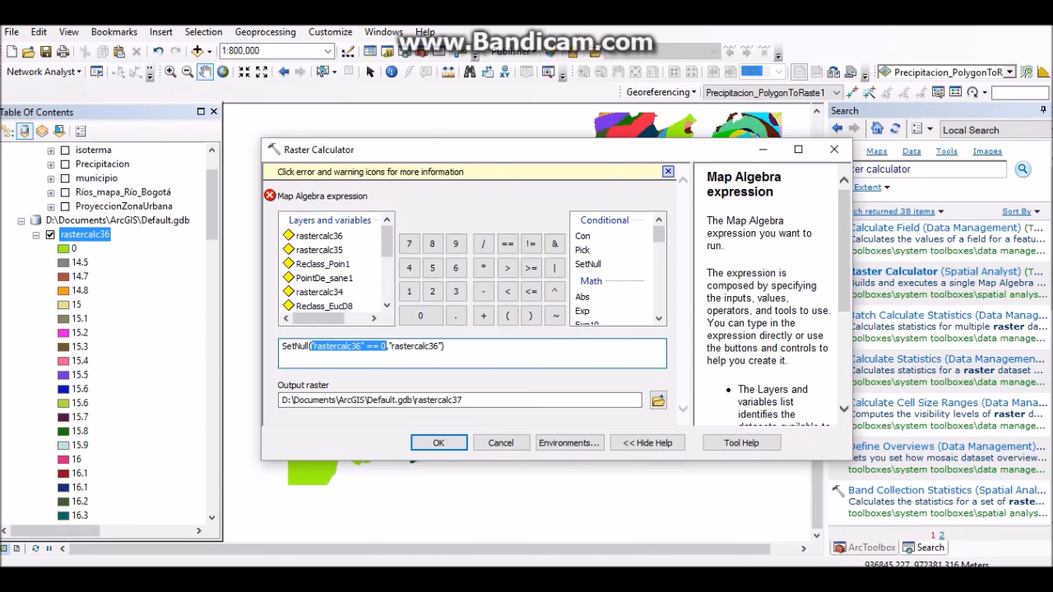
pyautogui.click(496, 349)
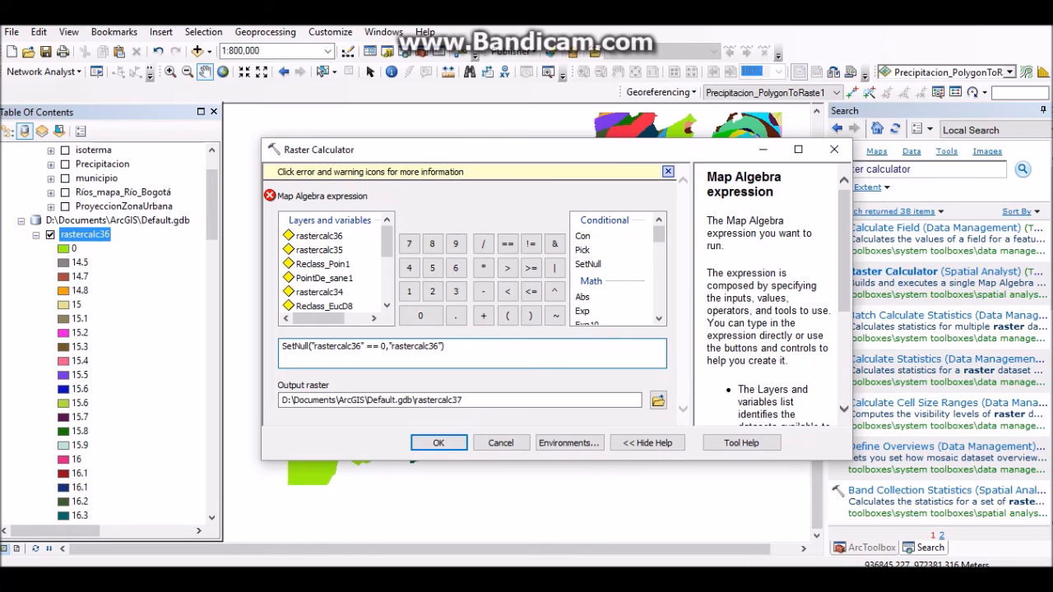
# Run the raster calculation with the SetNull expression and hide the rastercalc36 layer to check the resulting raster on the map
pyautogui.moveTo(406, 346); pyautogui.dragTo(443, 347)
pyautogui.click(491, 349)
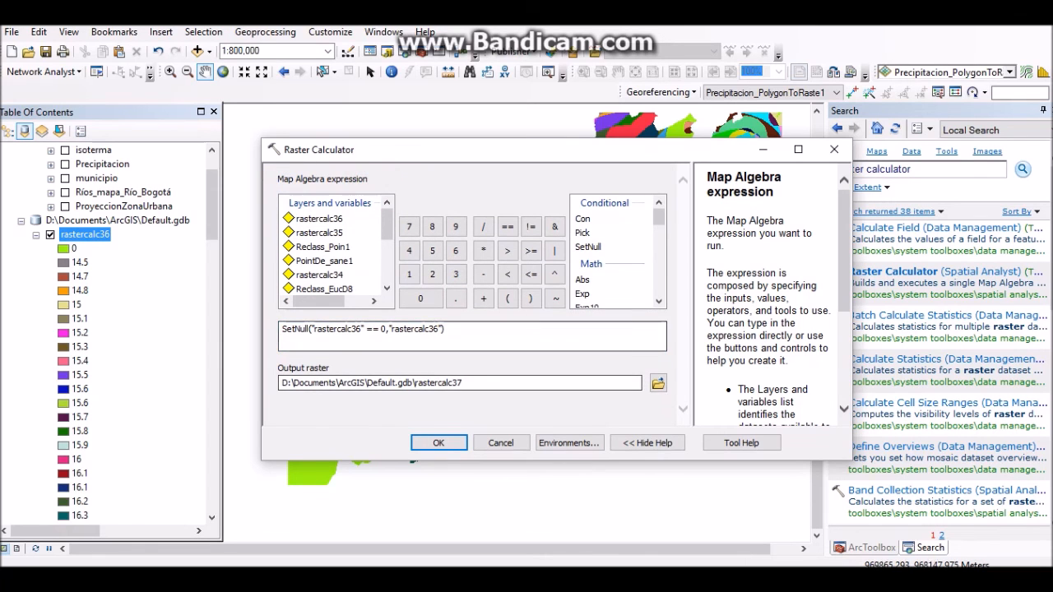
pyautogui.click(438, 443)
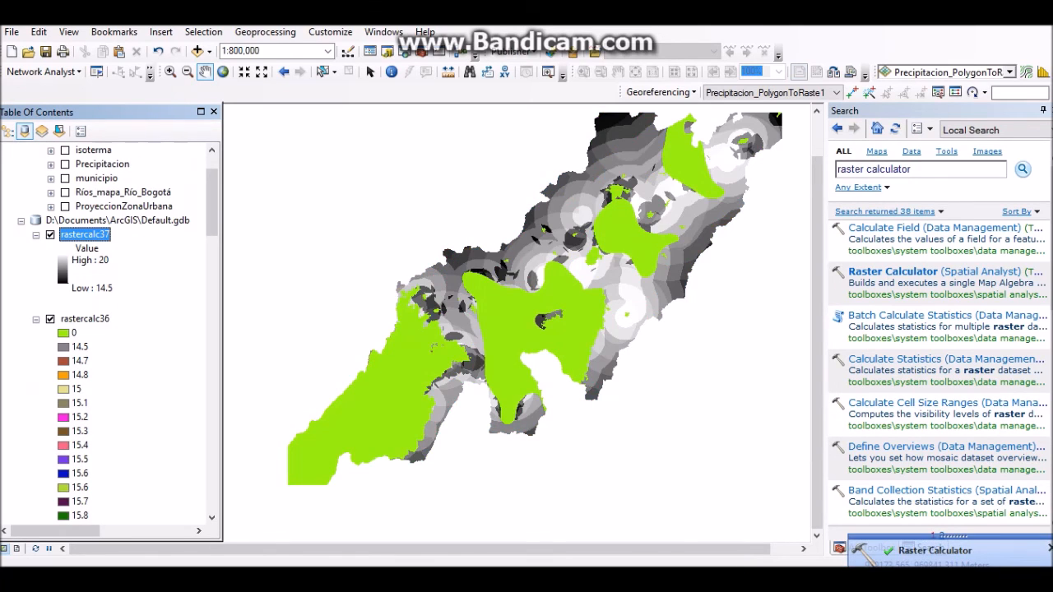
pyautogui.click(50, 319)
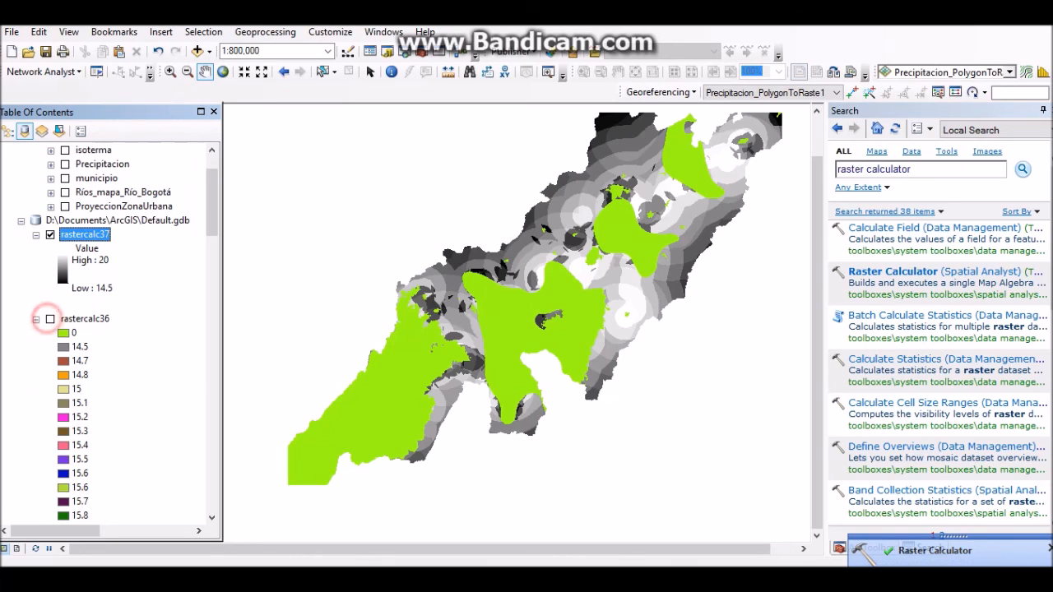
pyautogui.moveTo(526, 288); pyautogui.dragTo(495, 319)
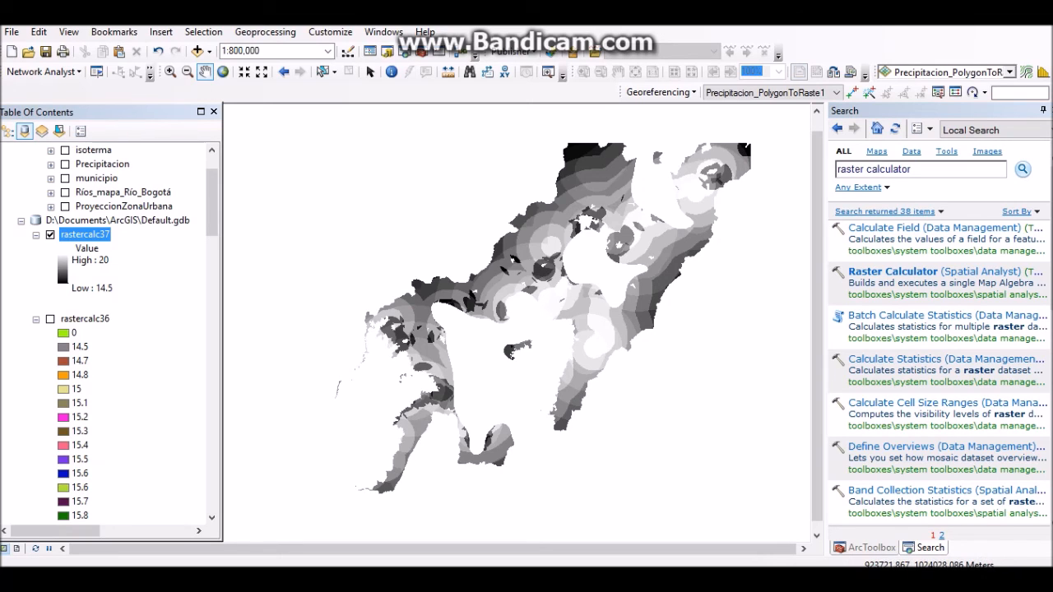
# Symbolize the rastercalc37 layer by unique values, computing the missing values, and review its legend entries
pyautogui.rightClick(92, 236)
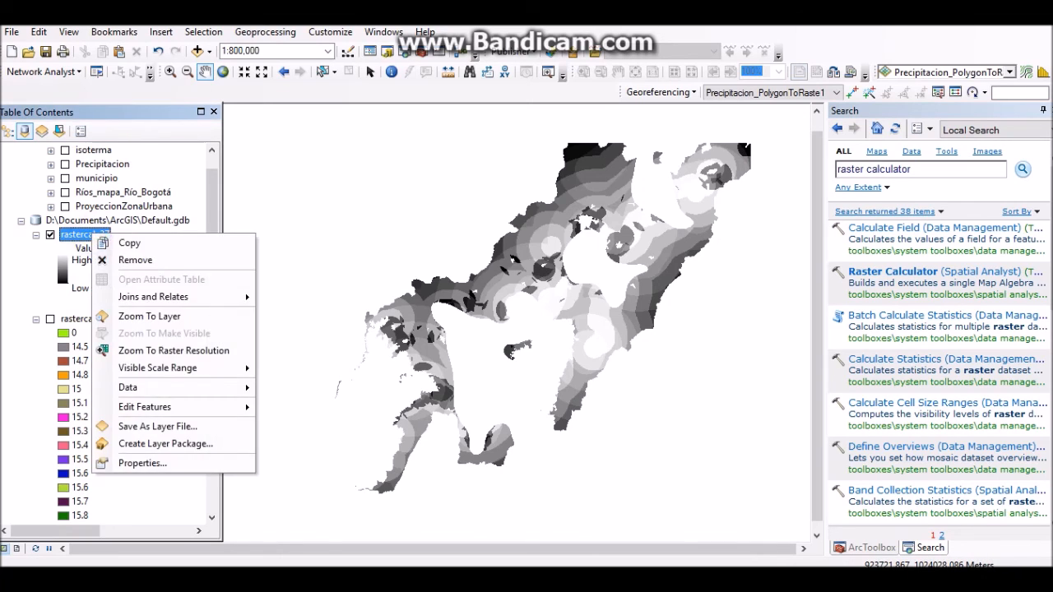
pyautogui.click(183, 462)
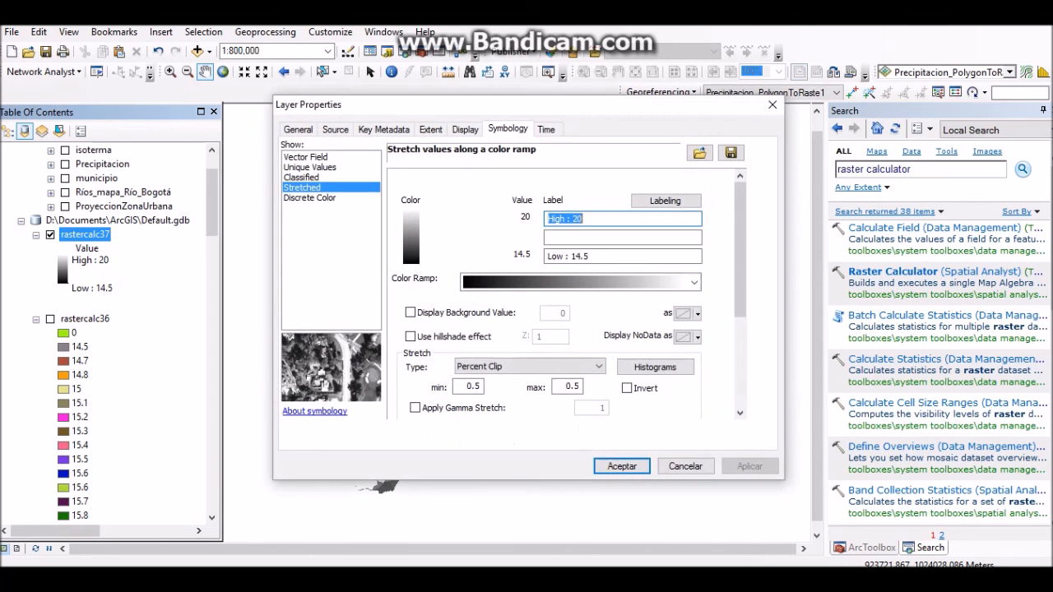
pyautogui.click(310, 167)
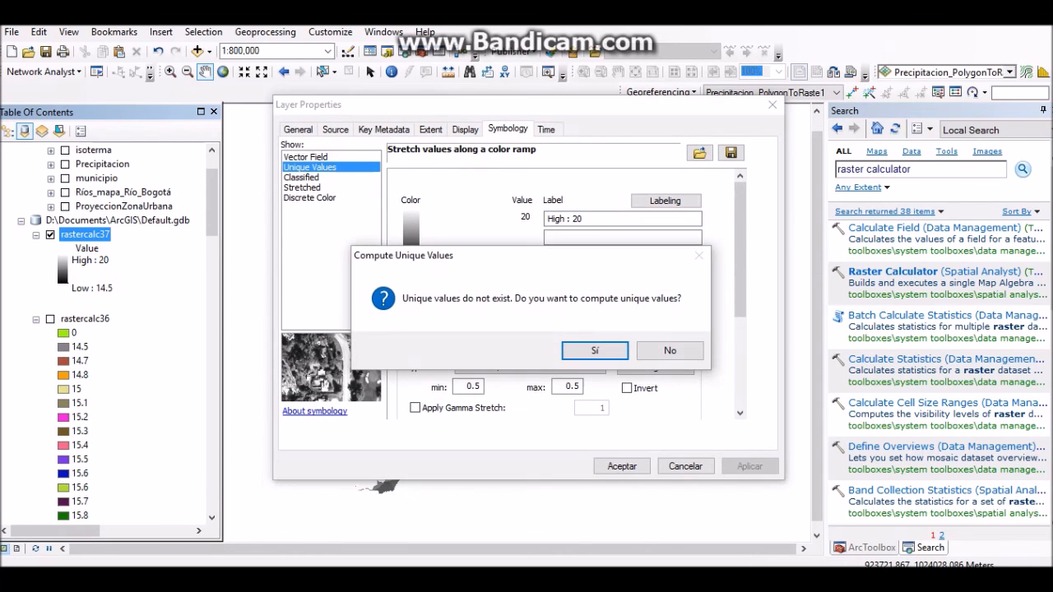
pyautogui.click(595, 351)
pyautogui.click(622, 466)
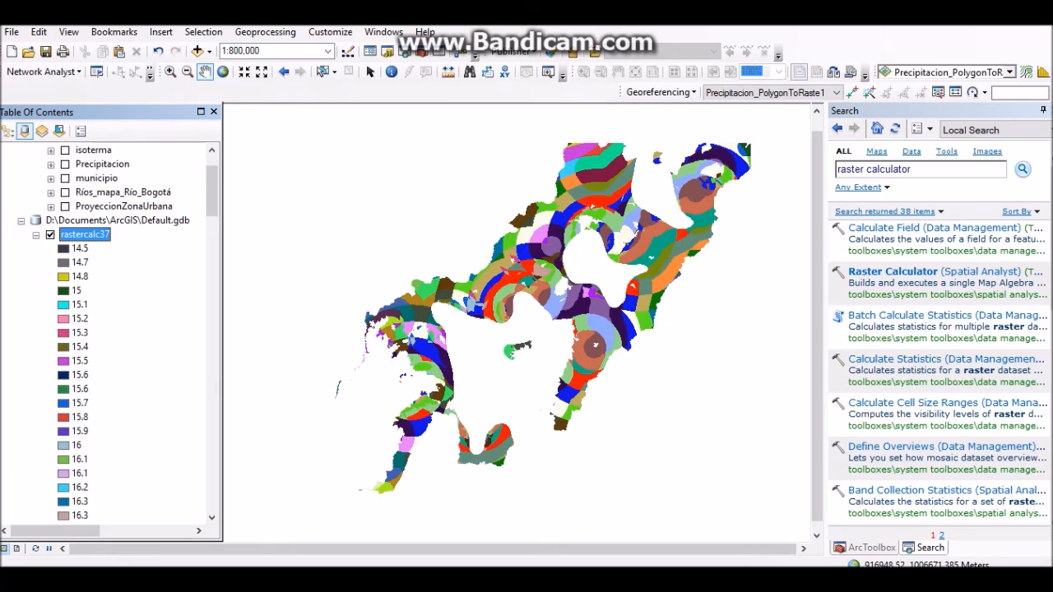
pyautogui.scroll(-8, 107, 329)
pyautogui.scroll(10, 106, 329)
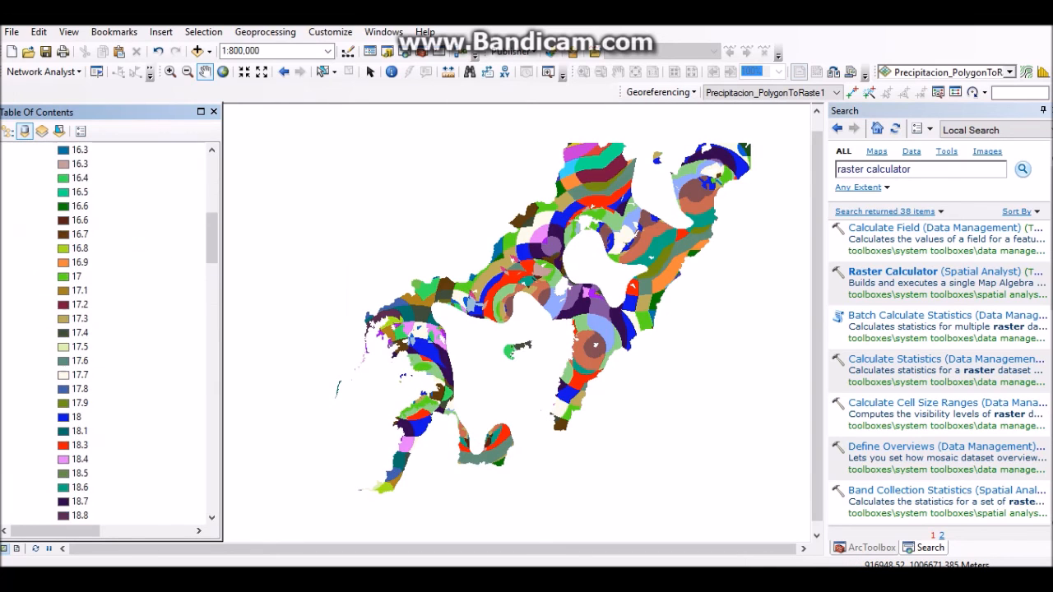